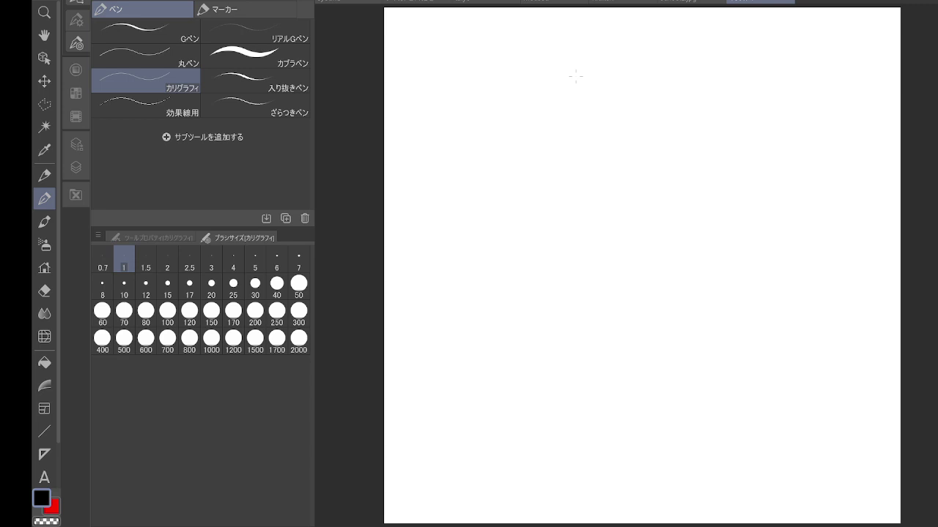
# Step: Draw a large spiral whose outer coil ends in a blunt, squared lower end, using the リアルGペン at size 15
pyautogui.click(255, 31)
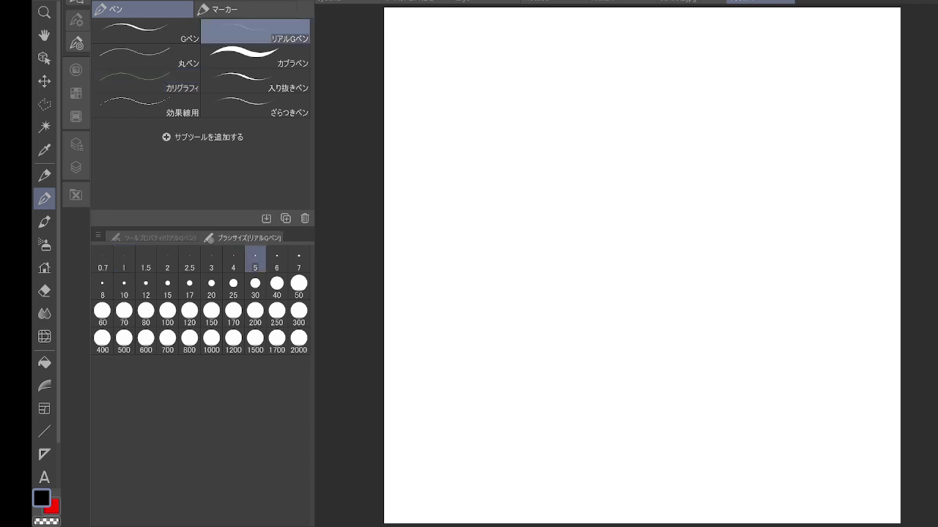
pyautogui.click(168, 286)
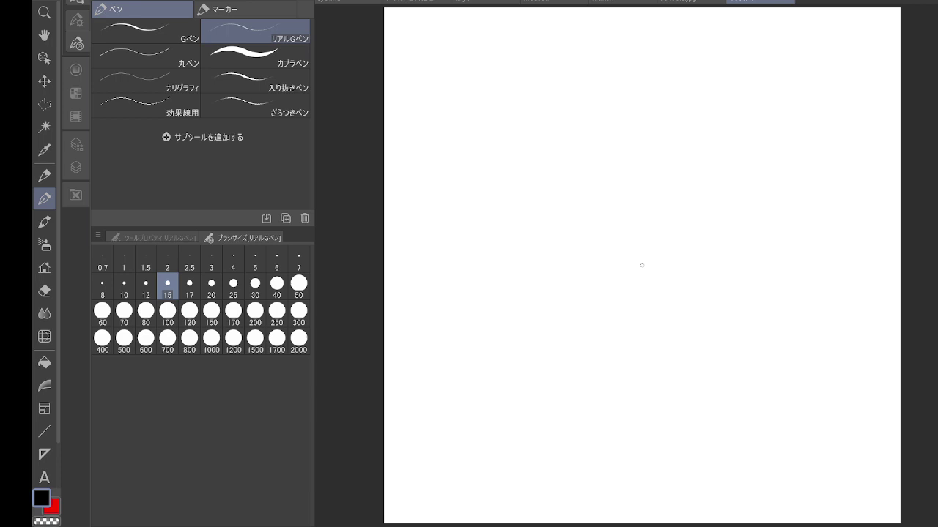
pyautogui.moveTo(642, 265)
pyautogui.mouseDown()
pyautogui.moveTo(617, 173)
pyautogui.moveTo(616, 299)
pyautogui.mouseUp()
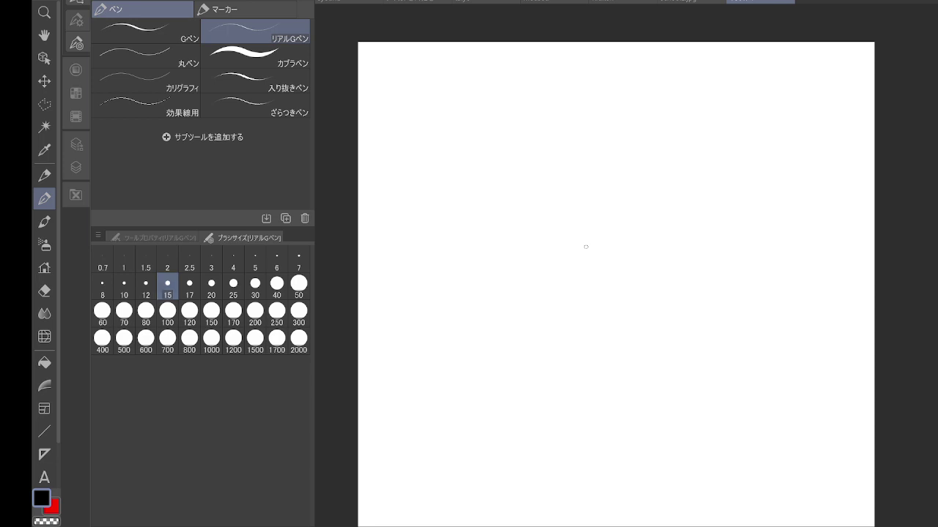
pyautogui.moveTo(596, 252)
pyautogui.mouseDown()
pyautogui.moveTo(621, 248)
pyautogui.moveTo(603, 217)
pyautogui.moveTo(573, 221)
pyautogui.moveTo(573, 266)
pyautogui.moveTo(593, 297)
pyautogui.moveTo(643, 260)
pyautogui.moveTo(633, 215)
pyautogui.moveTo(599, 183)
pyautogui.moveTo(550, 199)
pyautogui.moveTo(536, 252)
pyautogui.moveTo(550, 294)
pyautogui.moveTo(598, 335)
pyautogui.moveTo(665, 285)
pyautogui.moveTo(661, 206)
pyautogui.moveTo(630, 152)
pyautogui.moveTo(562, 143)
pyautogui.moveTo(501, 202)
pyautogui.moveTo(527, 338)
pyautogui.moveTo(634, 374)
pyautogui.moveTo(699, 297)
pyautogui.moveTo(700, 202)
pyautogui.moveTo(682, 146)
pyautogui.moveTo(627, 110)
pyautogui.moveTo(532, 132)
pyautogui.moveTo(489, 174)
pyautogui.moveTo(468, 219)
pyautogui.moveTo(519, 400)
pyautogui.moveTo(569, 425)
pyautogui.moveTo(649, 414)
pyautogui.moveTo(704, 362)
pyautogui.moveTo(728, 291)
pyautogui.moveTo(737, 205)
pyautogui.moveTo(720, 142)
pyautogui.moveTo(672, 104)
pyautogui.moveTo(603, 81)
pyautogui.moveTo(489, 122)
pyautogui.moveTo(427, 216)
pyautogui.moveTo(434, 338)
pyautogui.moveTo(484, 425)
pyautogui.moveTo(578, 469)
pyautogui.moveTo(654, 467)
pyautogui.moveTo(641, 413)
pyautogui.mouseUp()
# Step: With the 丸ペン at size 2, draw the buttock curve and the front thigh line hanging from the spiral's blunt end
pyautogui.scroll(-3, 641, 414)
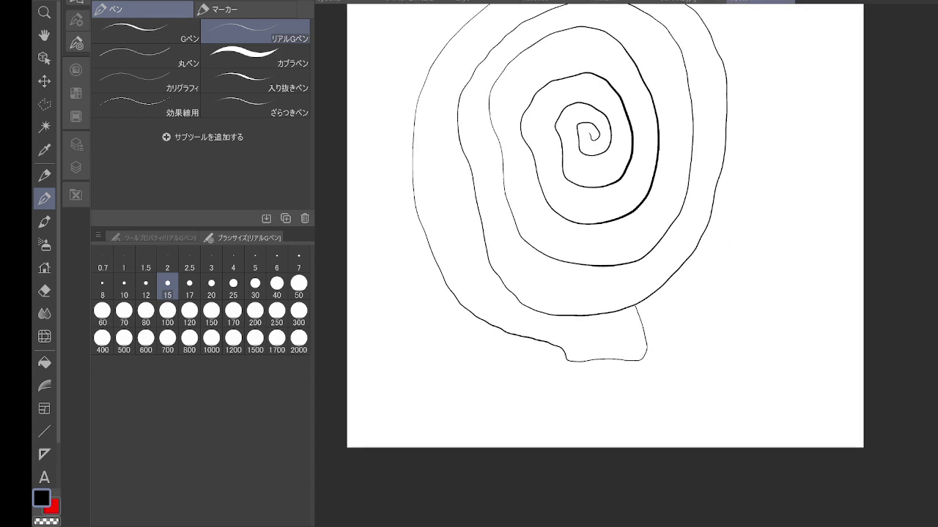
pyautogui.scroll(3, 625, 264)
pyautogui.scroll(-3, 626, 264)
pyautogui.hscroll(-3, 625, 263)
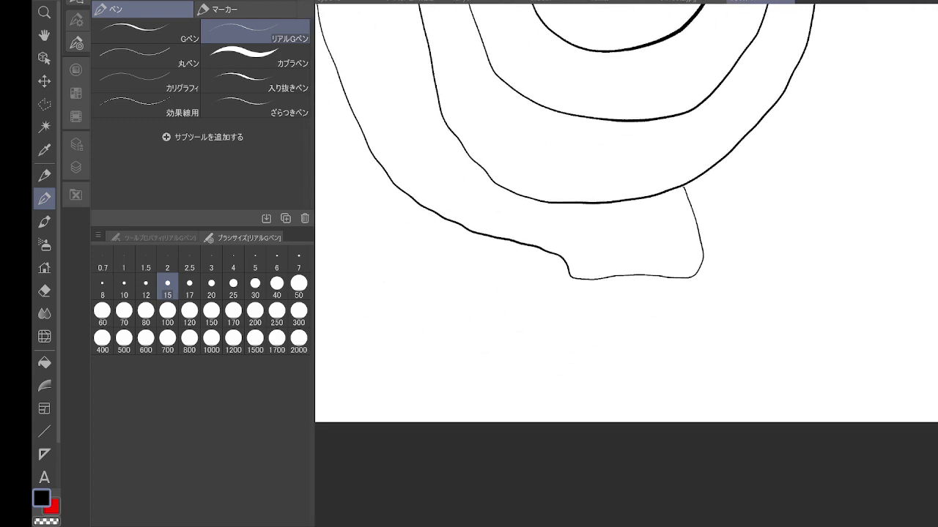
pyautogui.scroll(3, 695, 211)
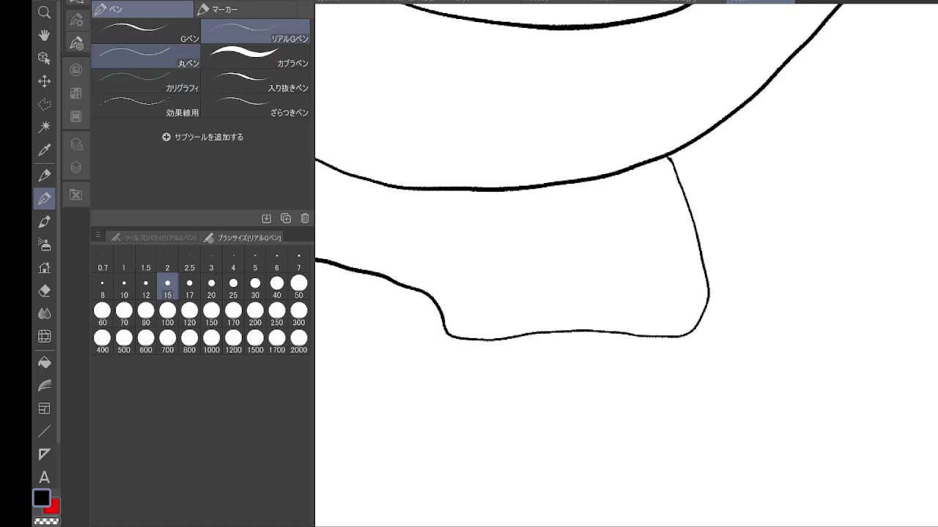
pyautogui.click(146, 55)
pyautogui.scroll(-3, 626, 264)
pyautogui.hscroll(-2, 625, 263)
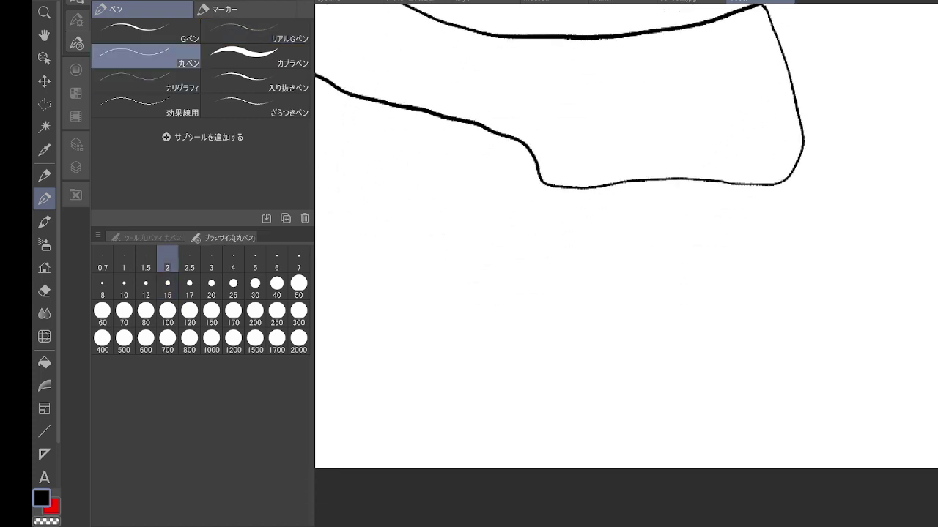
pyautogui.press('-')
pyautogui.hotkey('ctrl', '+')
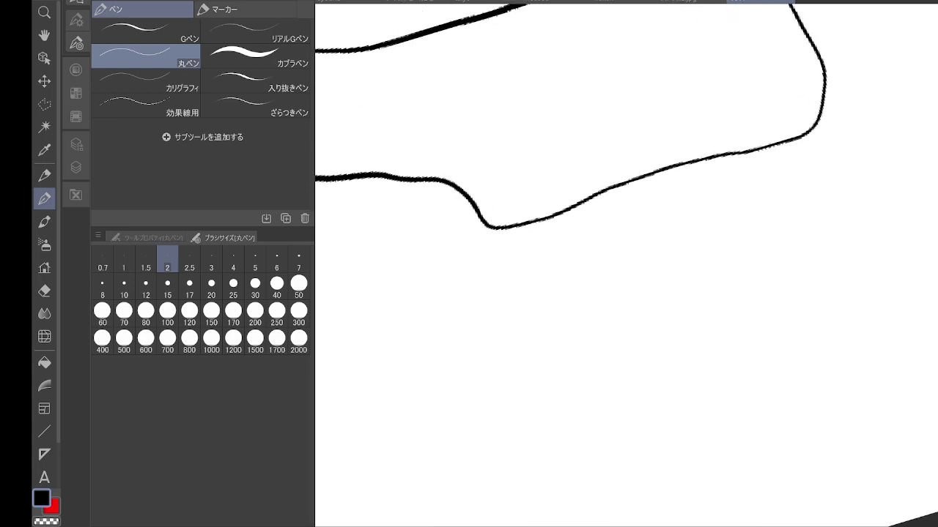
pyautogui.moveTo(515, 231)
pyautogui.mouseDown()
pyautogui.moveTo(561, 275)
pyautogui.moveTo(601, 268)
pyautogui.mouseUp()
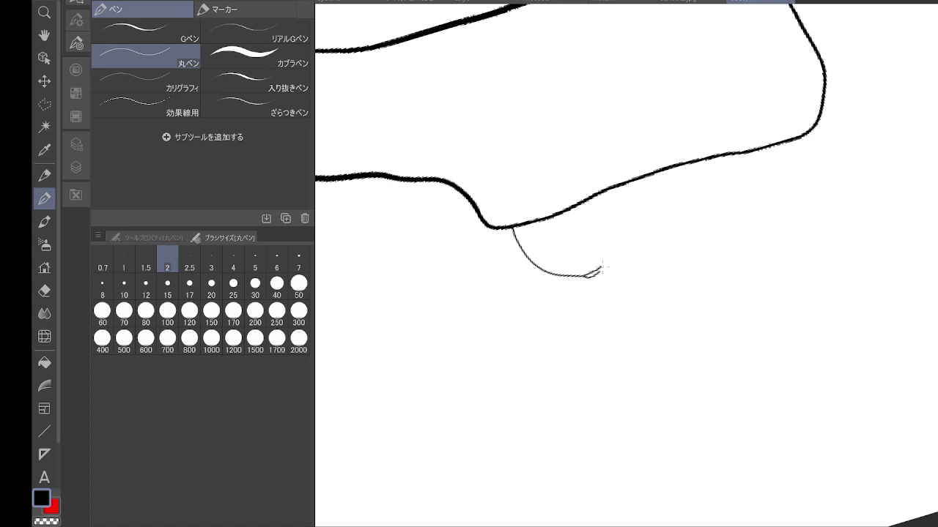
pyautogui.moveTo(767, 145)
pyautogui.mouseDown()
pyautogui.moveTo(769, 194)
pyautogui.moveTo(704, 365)
pyautogui.mouseUp()
# Step: Draw the back of the first leg's thigh and knee hollow with crease marks, and extend the front line over the knee
pyautogui.scroll(-1, 806, 330)
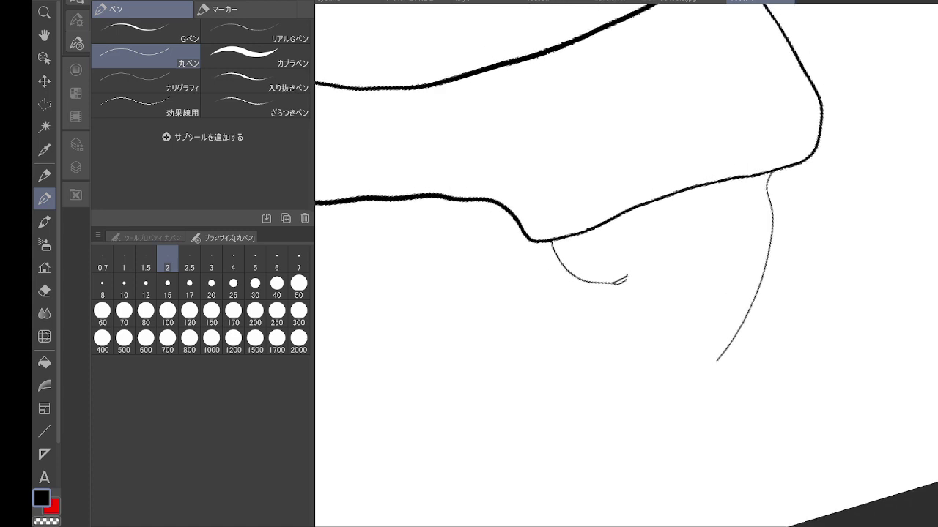
pyautogui.moveTo(805, 330); pyautogui.dragTo(796, 229)
pyautogui.scroll(2, 729, 225)
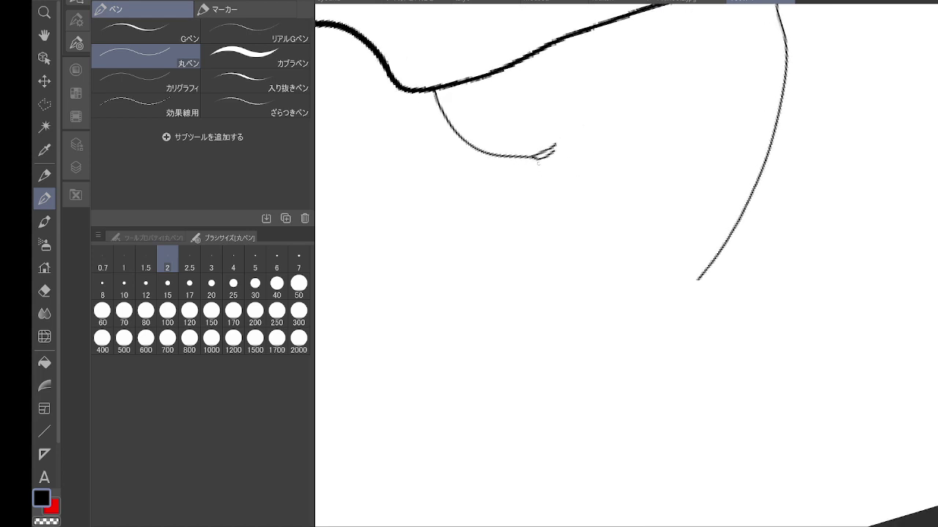
pyautogui.moveTo(537, 162)
pyautogui.mouseDown()
pyautogui.moveTo(551, 157)
pyautogui.moveTo(538, 241)
pyautogui.moveTo(561, 310)
pyautogui.moveTo(544, 364)
pyautogui.mouseUp()
pyautogui.click(563, 285)
pyautogui.click(569, 289)
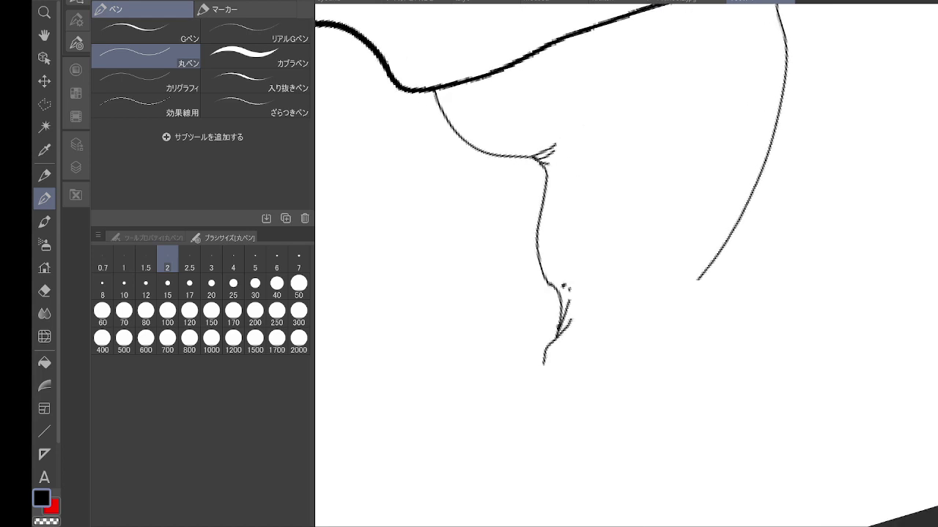
pyautogui.moveTo(696, 277); pyautogui.dragTo(673, 364)
# Step: Add small crease marks on the first leg's front knee and begin the shin line below it
pyautogui.scroll(-1, 666, 348)
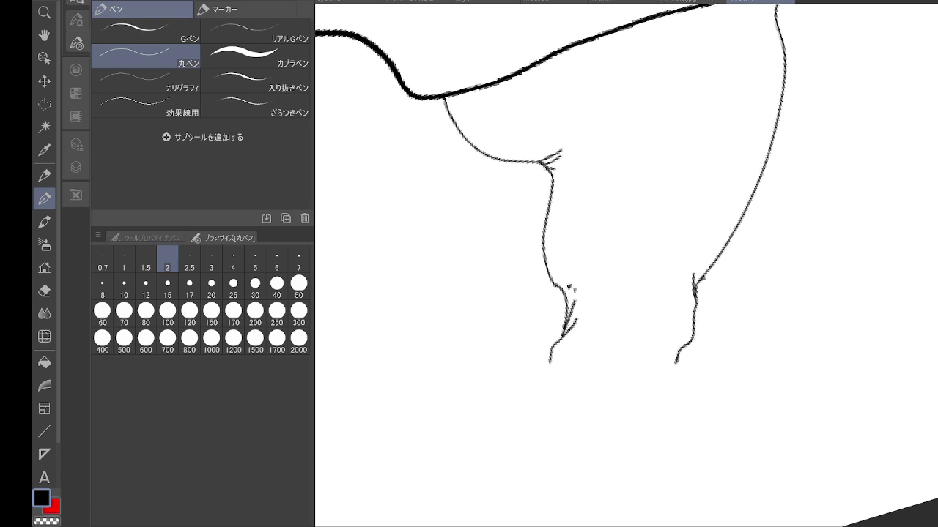
pyautogui.scroll(-3, 626, 265)
pyautogui.scroll(3, 715, 230)
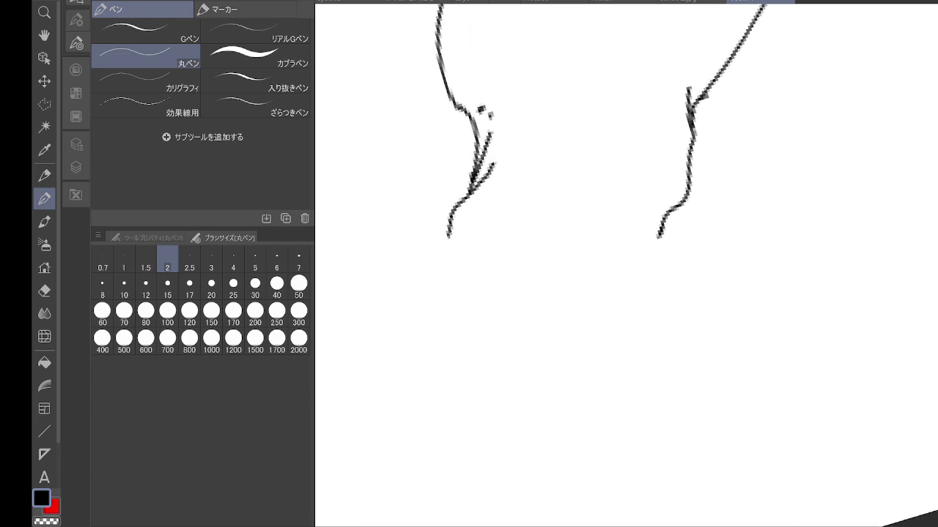
pyautogui.moveTo(691, 151); pyautogui.dragTo(687, 166)
pyautogui.click(676, 152)
pyautogui.click(676, 145)
pyautogui.moveTo(660, 206); pyautogui.dragTo(646, 268)
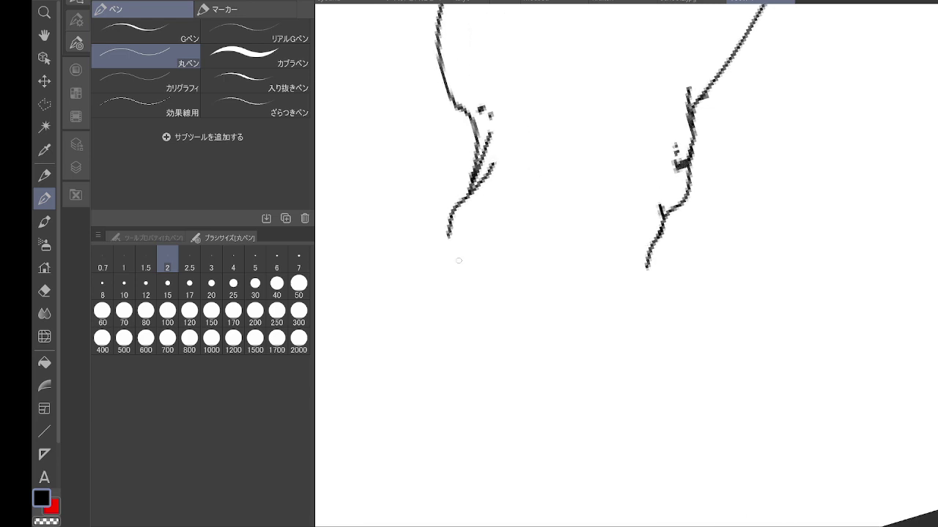
# Step: Draw the first leg's calf and shin contours, shade a small calf mark, and add a curved inner ankle line
pyautogui.moveTo(449, 233)
pyautogui.mouseDown()
pyautogui.moveTo(441, 268)
pyautogui.moveTo(461, 450)
pyautogui.mouseUp()
pyautogui.moveTo(454, 350)
pyautogui.mouseDown()
pyautogui.moveTo(452, 370)
pyautogui.moveTo(466, 338)
pyautogui.mouseUp()
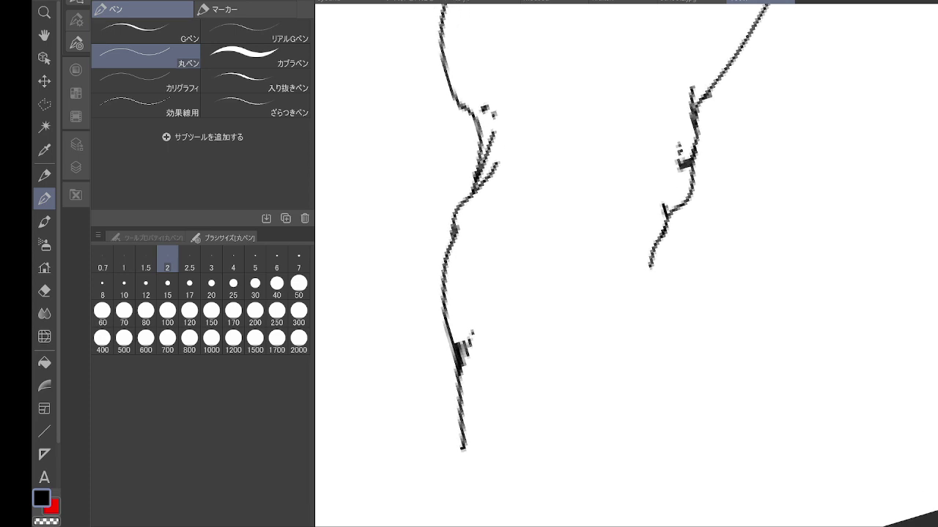
pyautogui.moveTo(468, 334); pyautogui.dragTo(553, 271)
pyautogui.moveTo(695, 114); pyautogui.dragTo(661, 298)
pyautogui.moveTo(584, 228)
pyautogui.mouseDown()
pyautogui.moveTo(558, 318)
pyautogui.moveTo(588, 350)
pyautogui.mouseUp()
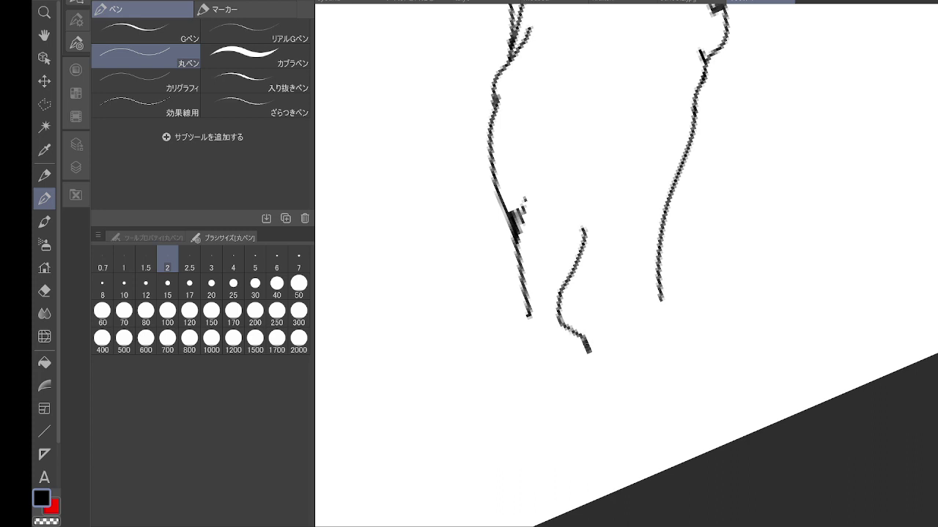
# Step: Complete the first foot with heel, sole, instep and toes, and add short dashes around the ankle
pyautogui.moveTo(530, 309); pyautogui.dragTo(529, 381)
pyautogui.moveTo(541, 325); pyautogui.dragTo(541, 339)
pyautogui.moveTo(539, 347)
pyautogui.mouseDown()
pyautogui.moveTo(529, 449)
pyautogui.moveTo(547, 482)
pyautogui.moveTo(599, 476)
pyautogui.moveTo(630, 463)
pyautogui.mouseUp()
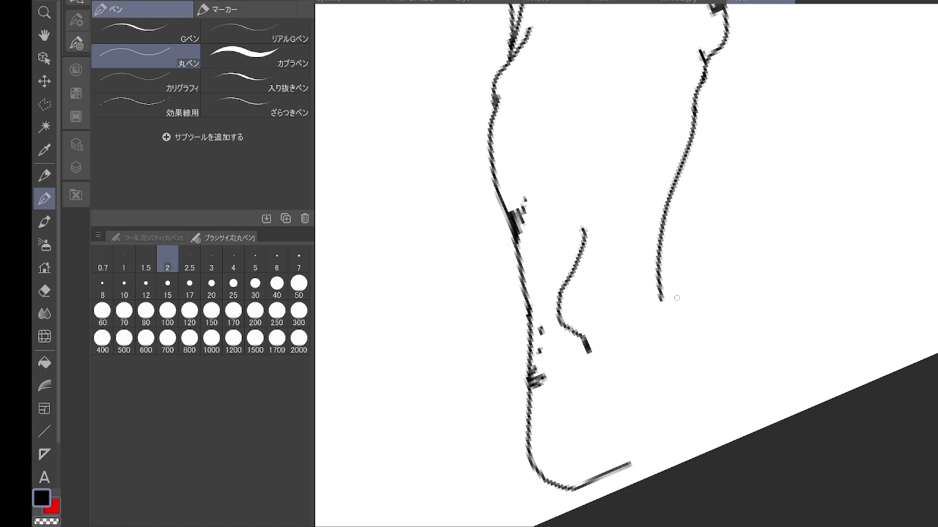
pyautogui.moveTo(660, 297); pyautogui.dragTo(730, 339)
pyautogui.moveTo(629, 464)
pyautogui.mouseDown()
pyautogui.moveTo(738, 408)
pyautogui.moveTo(802, 394)
pyautogui.mouseUp()
pyautogui.moveTo(730, 339); pyautogui.dragTo(749, 350)
pyautogui.moveTo(793, 389); pyautogui.dragTo(807, 387)
pyautogui.moveTo(749, 350)
pyautogui.mouseDown()
pyautogui.moveTo(793, 349)
pyautogui.moveTo(796, 364)
pyautogui.moveTo(811, 350)
pyautogui.moveTo(833, 353)
pyautogui.moveTo(829, 380)
pyautogui.moveTo(805, 378)
pyautogui.moveTo(802, 357)
pyautogui.moveTo(817, 355)
pyautogui.moveTo(781, 348)
pyautogui.moveTo(827, 340)
pyautogui.moveTo(781, 346)
pyautogui.moveTo(813, 334)
pyautogui.moveTo(806, 329)
pyautogui.moveTo(769, 350)
pyautogui.moveTo(788, 335)
pyautogui.mouseUp()
pyautogui.moveTo(593, 353); pyautogui.dragTo(601, 357)
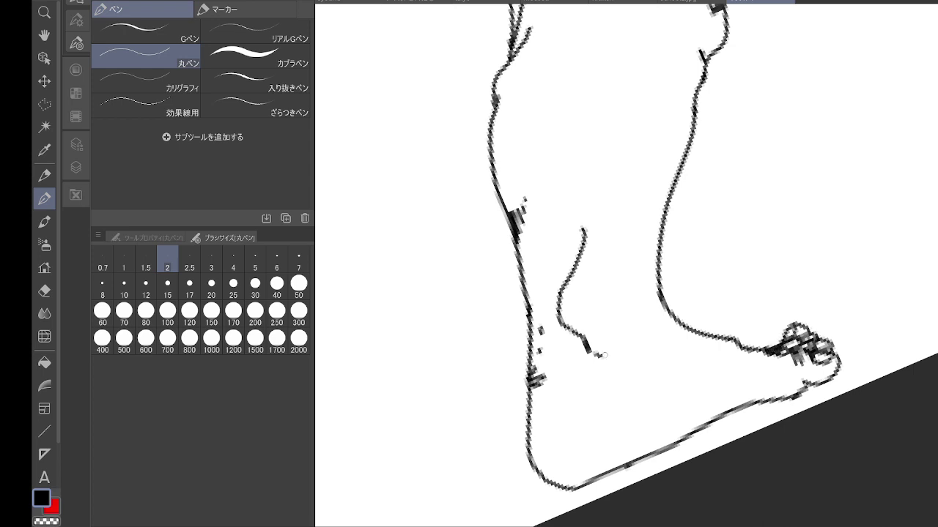
pyautogui.moveTo(544, 370); pyautogui.dragTo(537, 374)
pyautogui.moveTo(585, 219); pyautogui.dragTo(582, 215)
pyautogui.moveTo(577, 203); pyautogui.dragTo(574, 177)
# Step: Draw the complete second leg in front of the first, with thigh, knee creases, calf, shin, ankle line and foot
pyautogui.scroll(-4, 681, 252)
pyautogui.moveTo(681, 253); pyautogui.dragTo(574, 380)
pyautogui.moveTo(701, 134); pyautogui.dragTo(774, 161)
pyautogui.scroll(1, 700, 208)
pyautogui.scroll(1, 714, 201)
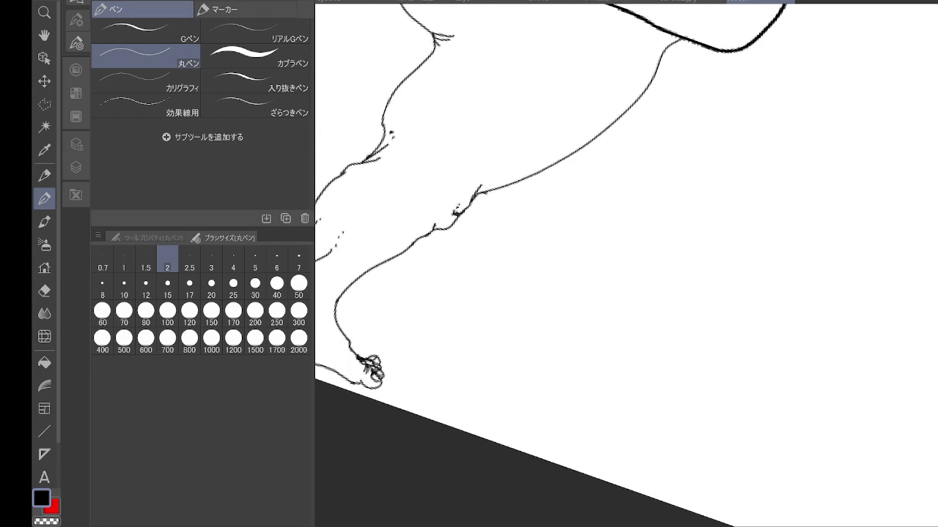
pyautogui.moveTo(715, 201); pyautogui.dragTo(791, 243)
pyautogui.moveTo(749, 84)
pyautogui.mouseDown()
pyautogui.moveTo(707, 176)
pyautogui.moveTo(650, 230)
pyautogui.moveTo(629, 285)
pyautogui.moveTo(630, 255)
pyautogui.moveTo(628, 294)
pyautogui.mouseUp()
pyautogui.moveTo(556, 236); pyautogui.dragTo(558, 281)
pyautogui.moveTo(564, 246)
pyautogui.mouseDown()
pyautogui.moveTo(535, 311)
pyautogui.moveTo(529, 356)
pyautogui.moveTo(545, 408)
pyautogui.mouseUp()
pyautogui.moveTo(628, 284); pyautogui.dragTo(593, 422)
pyautogui.moveTo(560, 372)
pyautogui.mouseDown()
pyautogui.moveTo(548, 416)
pyautogui.moveTo(558, 427)
pyautogui.moveTo(531, 436)
pyautogui.moveTo(535, 464)
pyautogui.mouseUp()
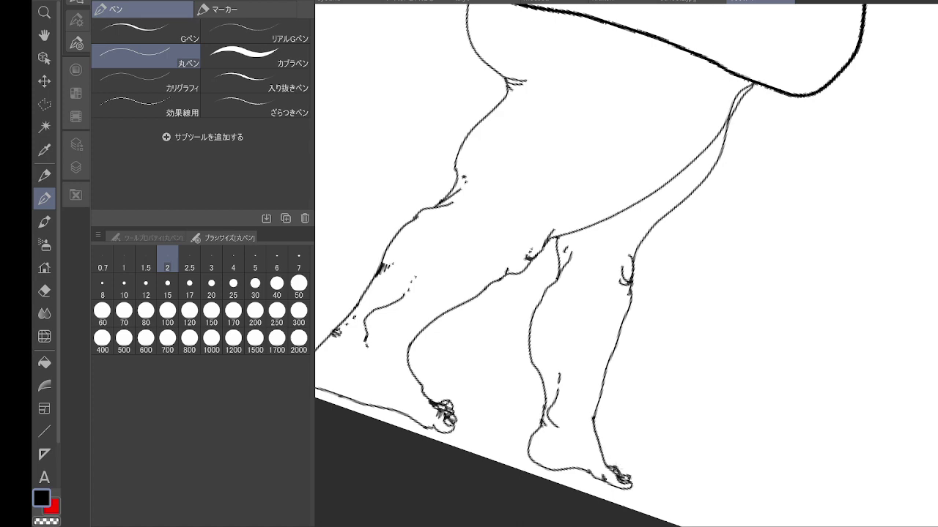
# Step: Examine the whole drawing of the spiral and its two legs from different canvas angles
pyautogui.hotkey('ctrl', '-')
pyautogui.hotkey('ctrl', '-')
pyautogui.hotkey('ctrl', '-')
pyautogui.hotkey('ctrl', '-')
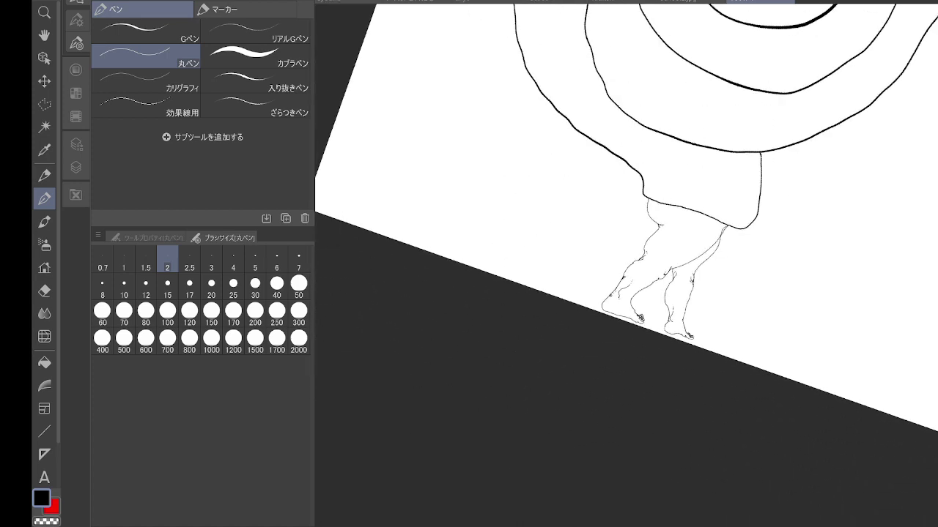
pyautogui.scroll(-3, 754, 249)
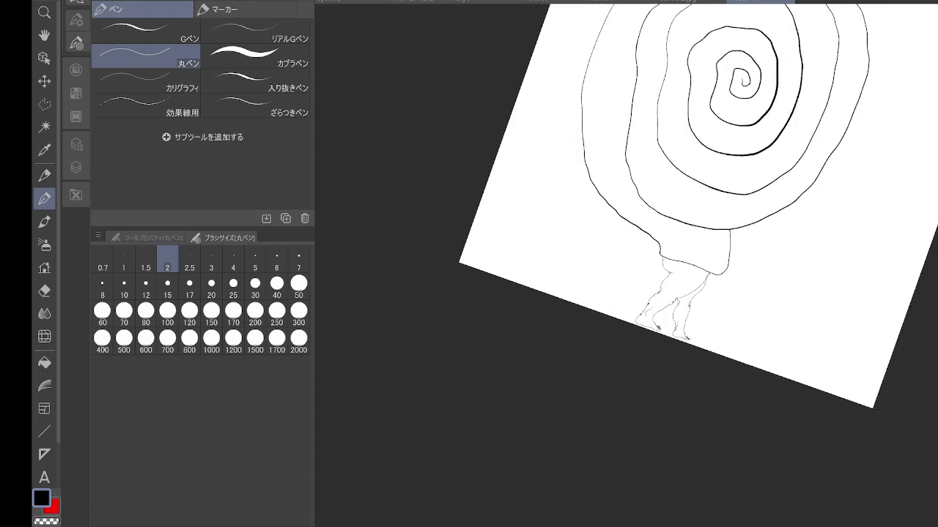
pyautogui.press('-')
pyautogui.press('-')
pyautogui.press('-')
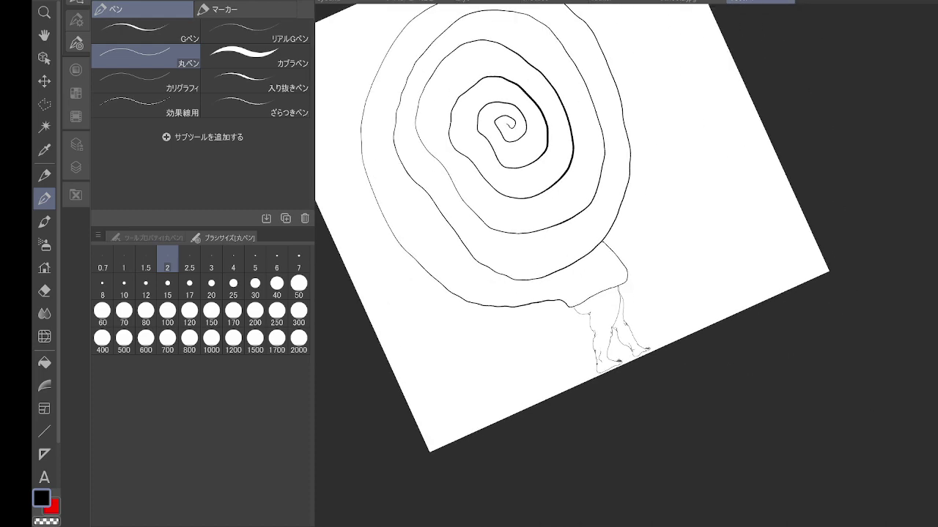
# Step: Darken the first leg's ankle bone marks, extend the inner ankle line, and add a tendon line above the heel
pyautogui.moveTo(513, 279); pyautogui.dragTo(590, 232)
pyautogui.scroll(4, 716, 309)
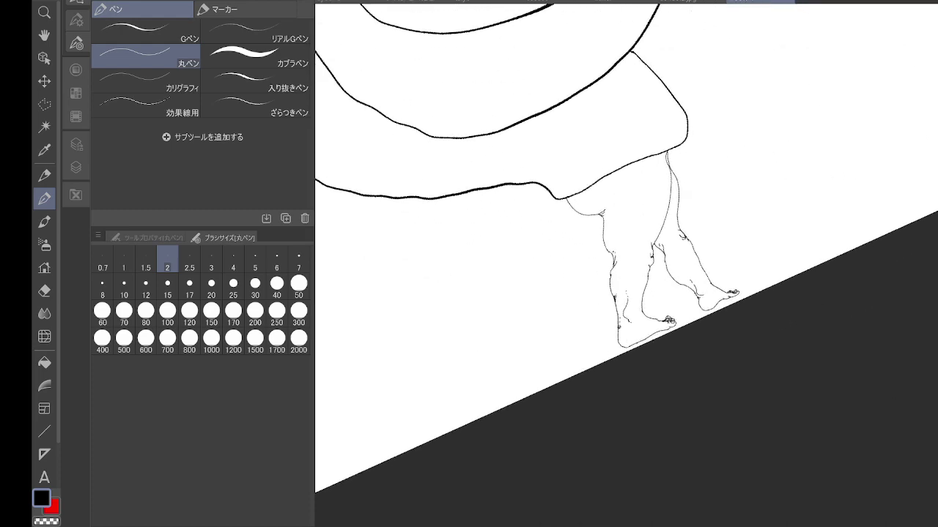
pyautogui.scroll(5, 622, 319)
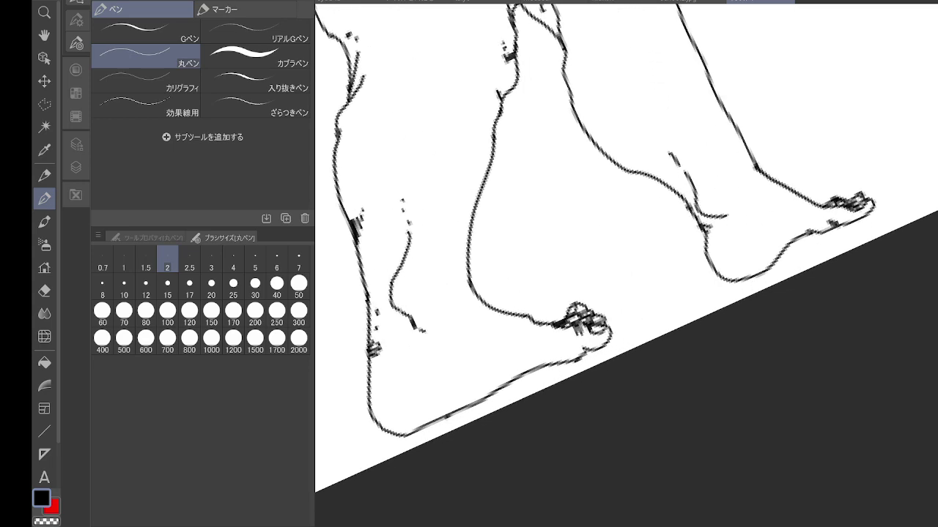
pyautogui.scroll(4, 584, 300)
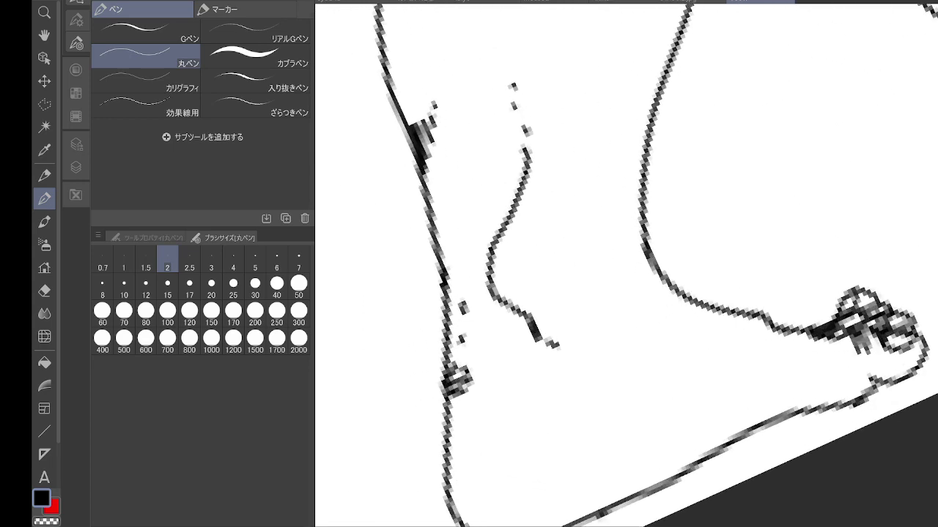
pyautogui.moveTo(553, 360)
pyautogui.mouseDown()
pyautogui.moveTo(558, 401)
pyautogui.moveTo(544, 393)
pyautogui.moveTo(571, 373)
pyautogui.moveTo(593, 396)
pyautogui.mouseUp()
pyautogui.moveTo(529, 338); pyautogui.dragTo(589, 359)
pyautogui.moveTo(564, 176); pyautogui.dragTo(559, 135)
pyautogui.moveTo(465, 350)
pyautogui.mouseDown()
pyautogui.moveTo(476, 382)
pyautogui.moveTo(478, 323)
pyautogui.mouseUp()
pyautogui.moveTo(472, 289)
pyautogui.mouseDown()
pyautogui.moveTo(488, 376)
pyautogui.moveTo(482, 419)
pyautogui.mouseUp()
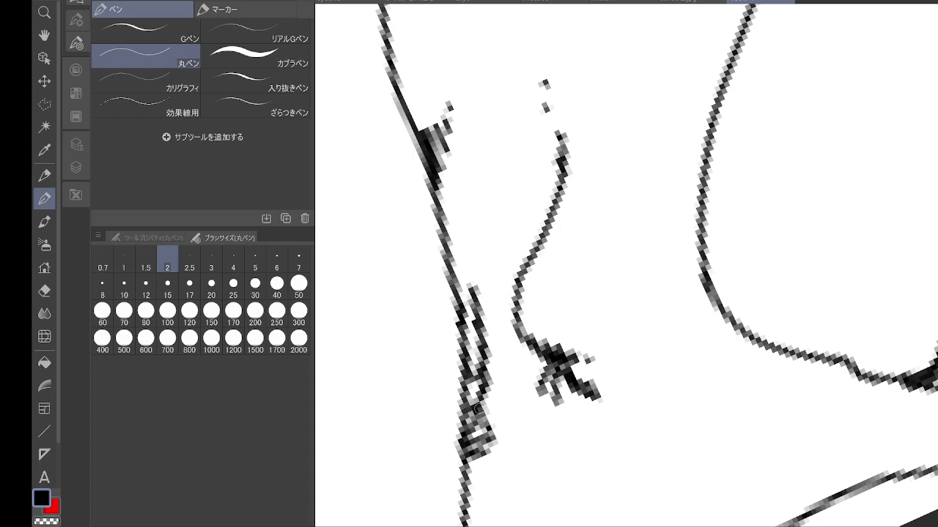
# Step: Strengthen the first leg's calf shading and hatch dark creases on its kneecap and the hollow behind the knee
pyautogui.moveTo(478, 322)
pyautogui.mouseDown()
pyautogui.moveTo(528, 495)
pyautogui.moveTo(544, 504)
pyautogui.mouseUp()
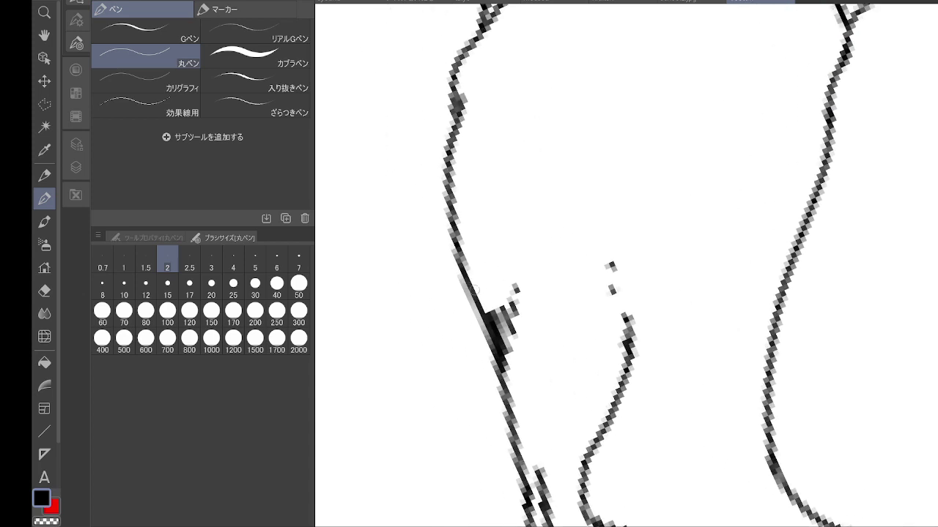
pyautogui.moveTo(474, 288)
pyautogui.mouseDown()
pyautogui.moveTo(512, 351)
pyautogui.moveTo(501, 306)
pyautogui.moveTo(523, 335)
pyautogui.moveTo(514, 307)
pyautogui.moveTo(524, 305)
pyautogui.moveTo(525, 259)
pyautogui.mouseUp()
pyautogui.moveTo(617, 272)
pyautogui.mouseDown()
pyautogui.moveTo(614, 252)
pyautogui.moveTo(577, 299)
pyautogui.moveTo(505, 458)
pyautogui.mouseUp()
pyautogui.moveTo(705, 236)
pyautogui.mouseDown()
pyautogui.moveTo(741, 235)
pyautogui.moveTo(706, 226)
pyautogui.moveTo(676, 234)
pyautogui.moveTo(705, 234)
pyautogui.moveTo(710, 218)
pyautogui.moveTo(732, 212)
pyautogui.moveTo(738, 244)
pyautogui.moveTo(765, 229)
pyautogui.mouseUp()
pyautogui.moveTo(732, 157)
pyautogui.mouseDown()
pyautogui.moveTo(709, 153)
pyautogui.moveTo(733, 128)
pyautogui.moveTo(749, 154)
pyautogui.moveTo(748, 122)
pyautogui.moveTo(763, 173)
pyautogui.moveTo(740, 190)
pyautogui.moveTo(709, 188)
pyautogui.moveTo(744, 210)
pyautogui.moveTo(740, 192)
pyautogui.moveTo(744, 207)
pyautogui.moveTo(709, 186)
pyautogui.moveTo(676, 183)
pyautogui.moveTo(717, 148)
pyautogui.moveTo(693, 145)
pyautogui.moveTo(697, 126)
pyautogui.moveTo(720, 124)
pyautogui.moveTo(745, 142)
pyautogui.moveTo(770, 108)
pyautogui.mouseUp()
pyautogui.moveTo(381, 227)
pyautogui.mouseDown()
pyautogui.moveTo(373, 245)
pyautogui.moveTo(407, 194)
pyautogui.moveTo(378, 213)
pyautogui.moveTo(390, 113)
pyautogui.moveTo(536, 203)
pyautogui.mouseUp()
pyautogui.moveTo(482, 192)
pyautogui.mouseDown()
pyautogui.moveTo(511, 194)
pyautogui.moveTo(487, 195)
pyautogui.moveTo(541, 194)
pyautogui.mouseUp()
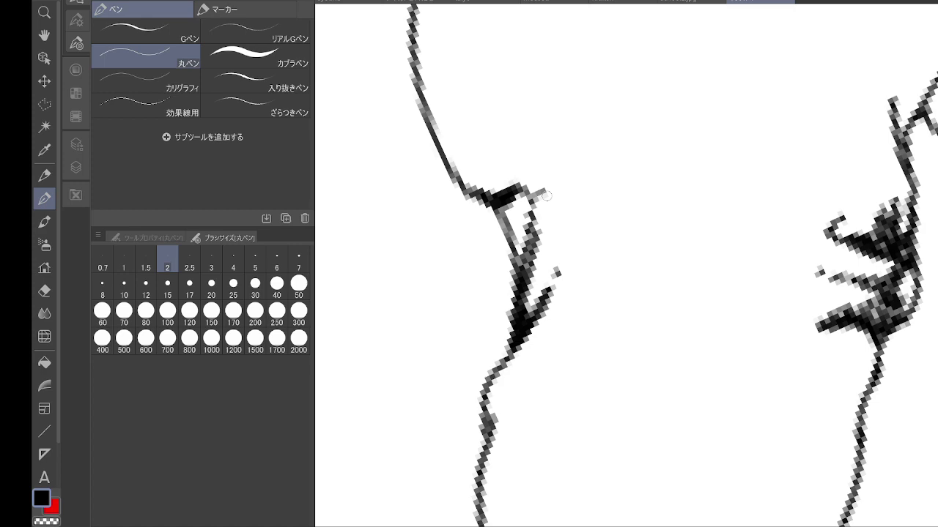
pyautogui.scroll(-4, 726, 241)
pyautogui.moveTo(726, 240); pyautogui.dragTo(564, 269)
pyautogui.moveTo(676, 200); pyautogui.dragTo(676, 187)
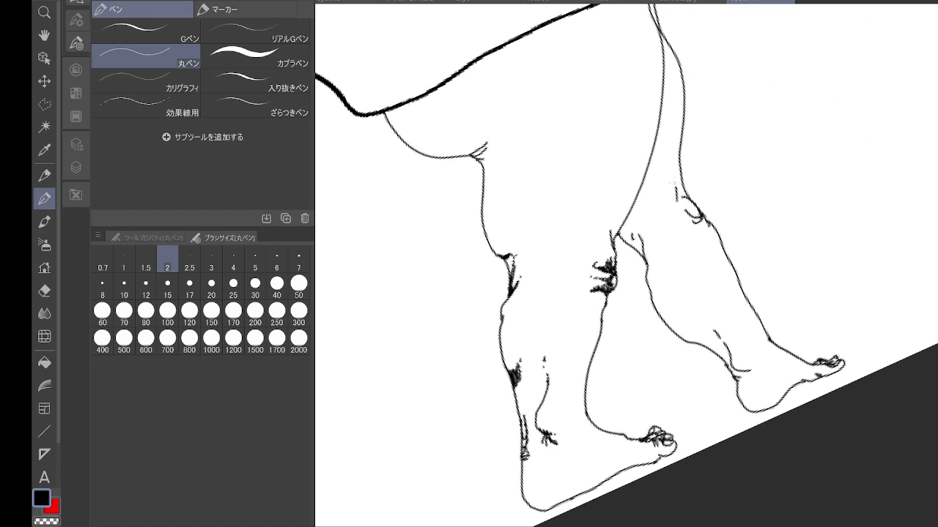
pyautogui.hotkey('ctrl', 'z')
pyautogui.hotkey('ctrl', 'z')
# Step: Hatch dark creases on the second leg's kneecap and thicken the tendon lines behind its knee
pyautogui.scroll(3, 709, 194)
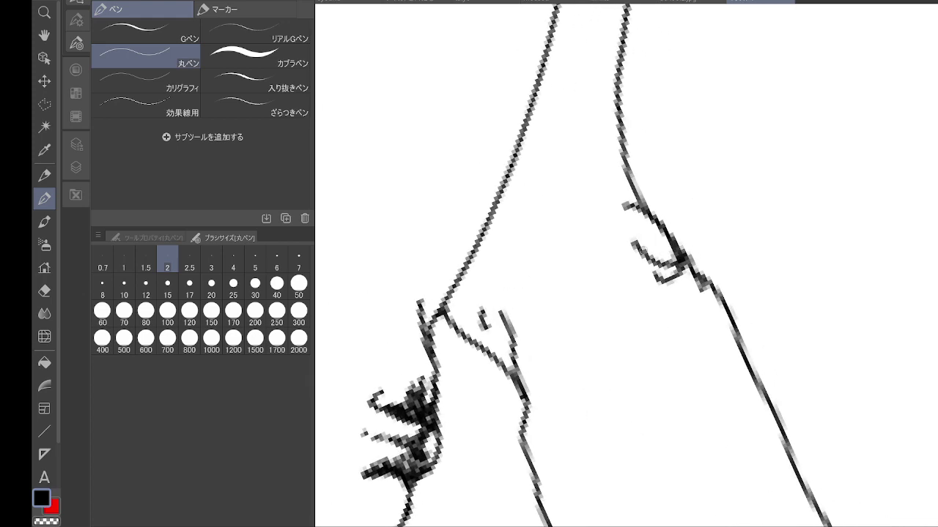
pyautogui.moveTo(645, 246)
pyautogui.mouseDown()
pyautogui.moveTo(601, 256)
pyautogui.moveTo(621, 223)
pyautogui.moveTo(658, 214)
pyautogui.moveTo(645, 220)
pyautogui.moveTo(659, 248)
pyautogui.moveTo(663, 241)
pyautogui.moveTo(663, 265)
pyautogui.moveTo(651, 258)
pyautogui.moveTo(674, 282)
pyautogui.moveTo(643, 286)
pyautogui.moveTo(692, 270)
pyautogui.moveTo(619, 233)
pyautogui.moveTo(639, 205)
pyautogui.mouseUp()
pyautogui.moveTo(479, 326); pyautogui.dragTo(495, 356)
pyautogui.moveTo(505, 309); pyautogui.dragTo(531, 429)
pyautogui.moveTo(639, 203)
pyautogui.mouseDown()
pyautogui.moveTo(617, 198)
pyautogui.moveTo(599, 209)
pyautogui.mouseUp()
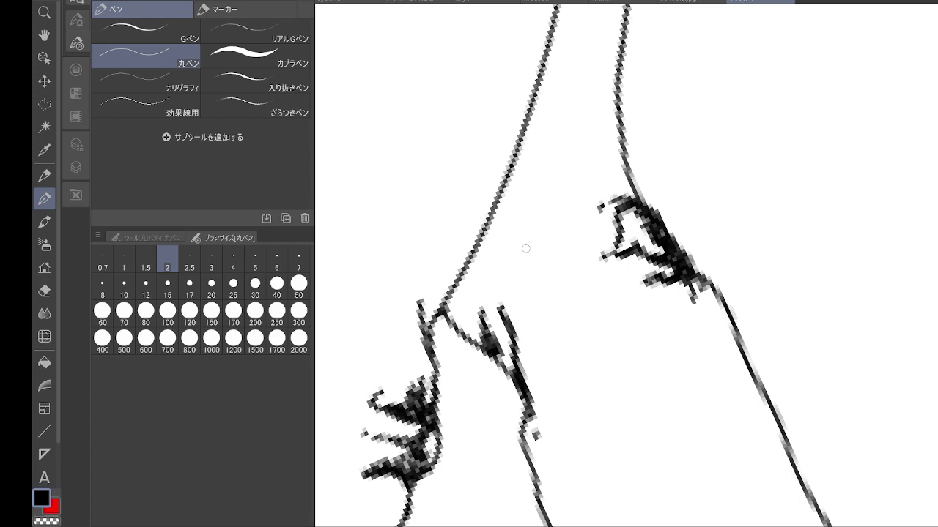
pyautogui.moveTo(447, 313); pyautogui.dragTo(474, 345)
# Step: Examine both detailed legs together with the canvas turned back upright
pyautogui.scroll(-7, 637, 256)
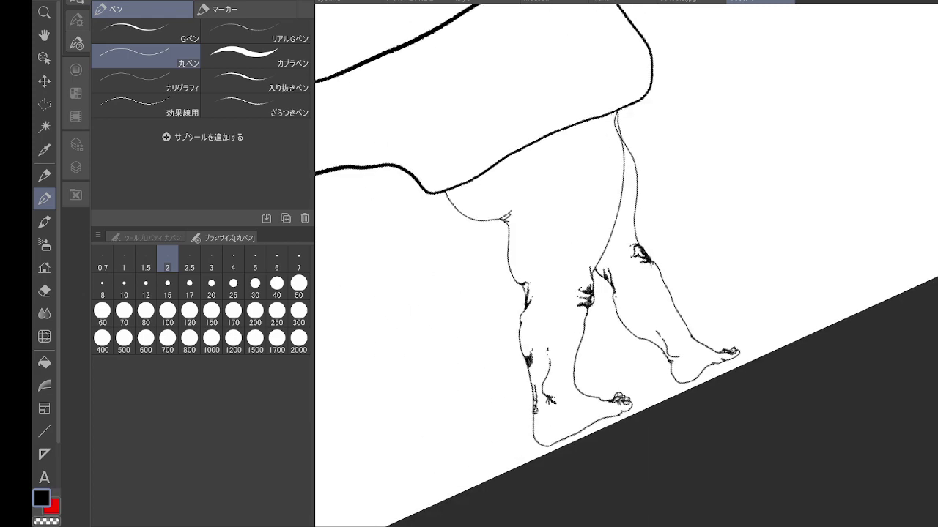
pyautogui.press('^')
pyautogui.press('^')
pyautogui.press('^')
pyautogui.press('^')
pyautogui.press('^')
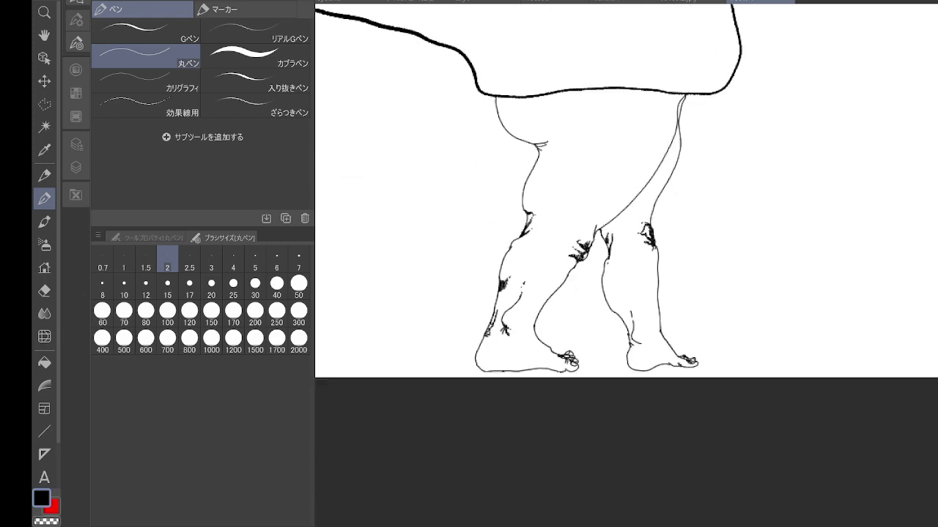
# Step: Darken the fold beneath the first leg's buttock and add small stipple marks around the knee hollow and kneecap creases
pyautogui.scroll(5, 721, 70)
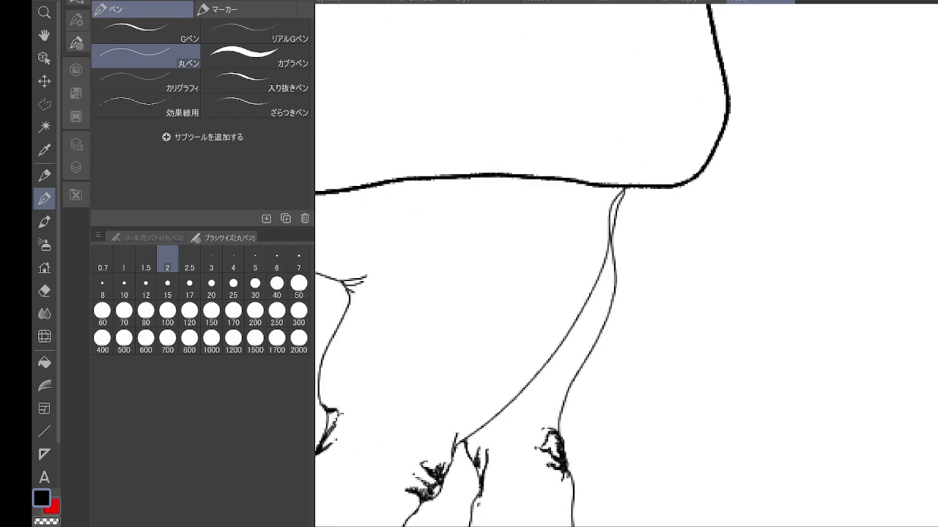
pyautogui.scroll(3, 622, 29)
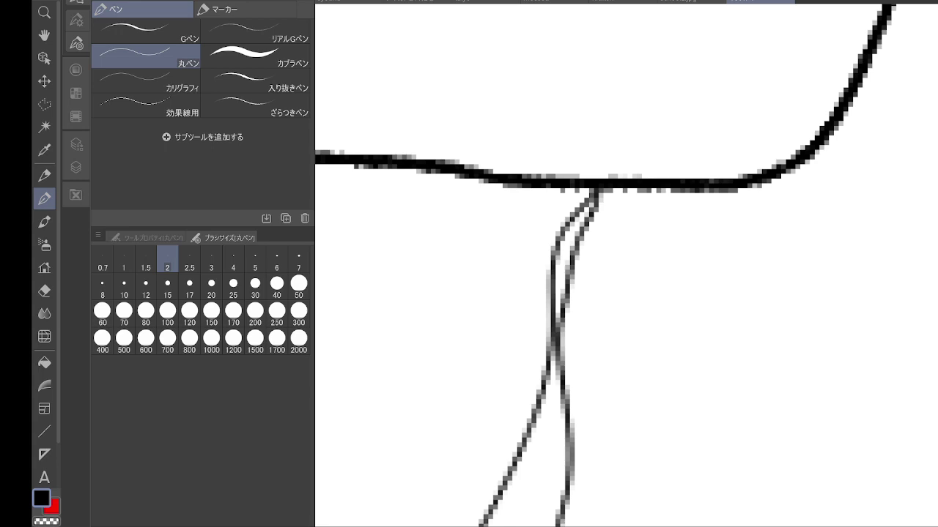
pyautogui.scroll(-6, 586, 271)
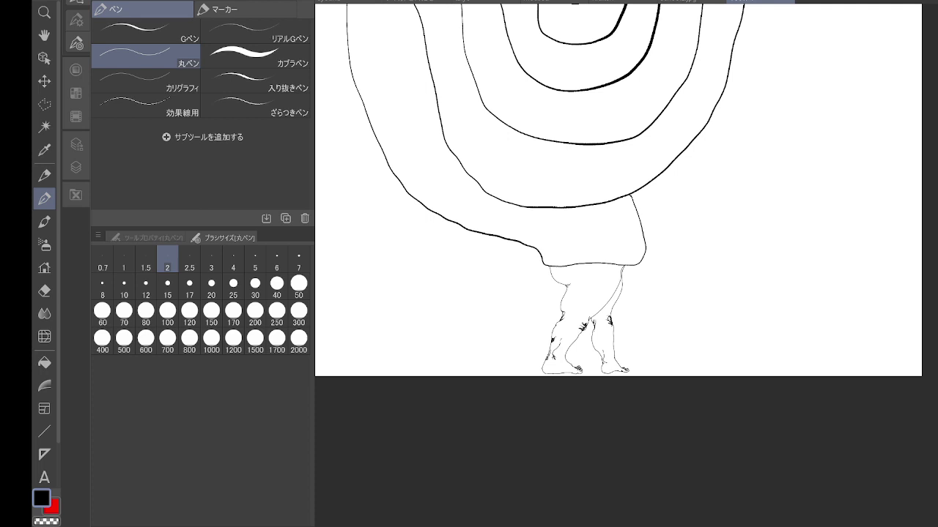
pyautogui.scroll(-3, 706, 294)
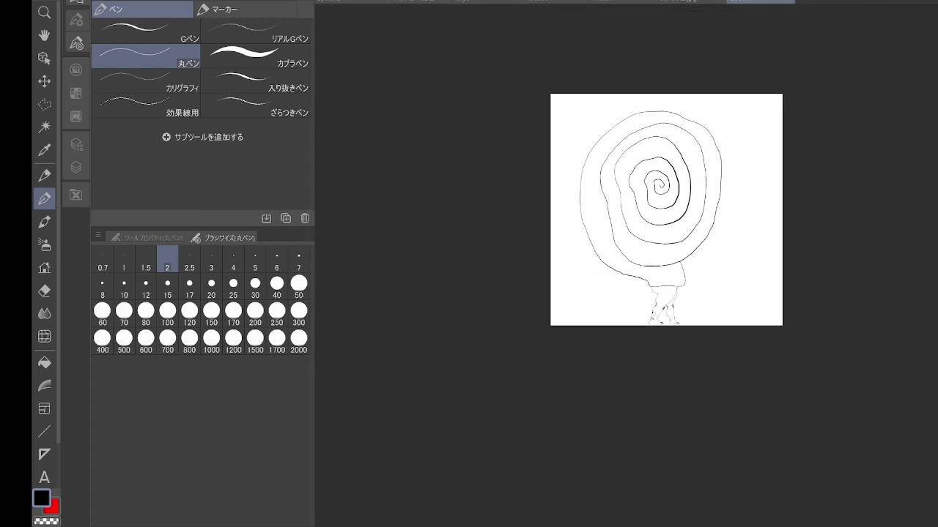
pyautogui.scroll(6, 646, 311)
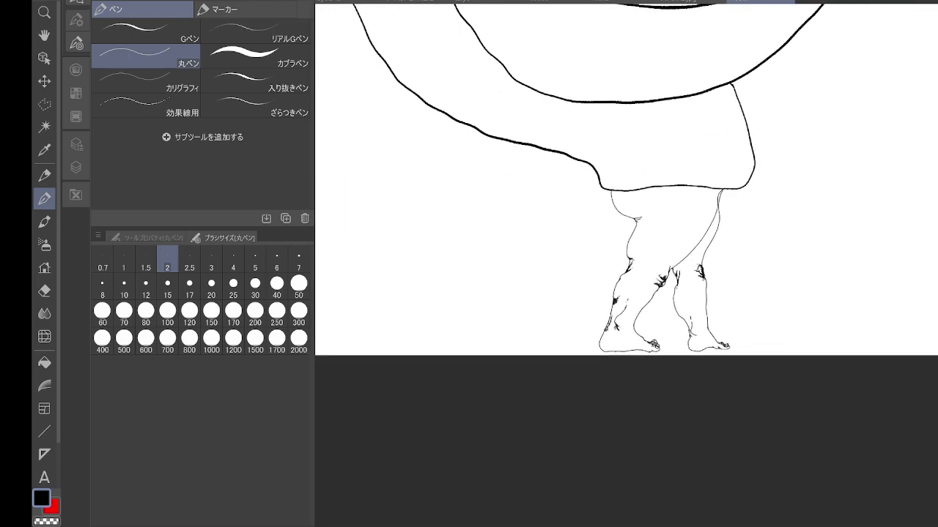
pyautogui.scroll(5, 622, 293)
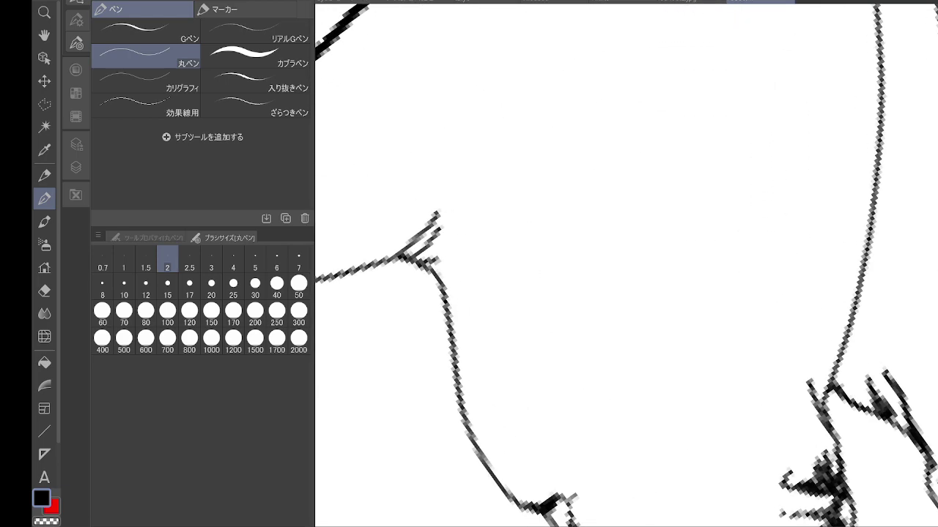
pyautogui.moveTo(415, 249)
pyautogui.mouseDown()
pyautogui.moveTo(440, 246)
pyautogui.moveTo(466, 249)
pyautogui.mouseUp()
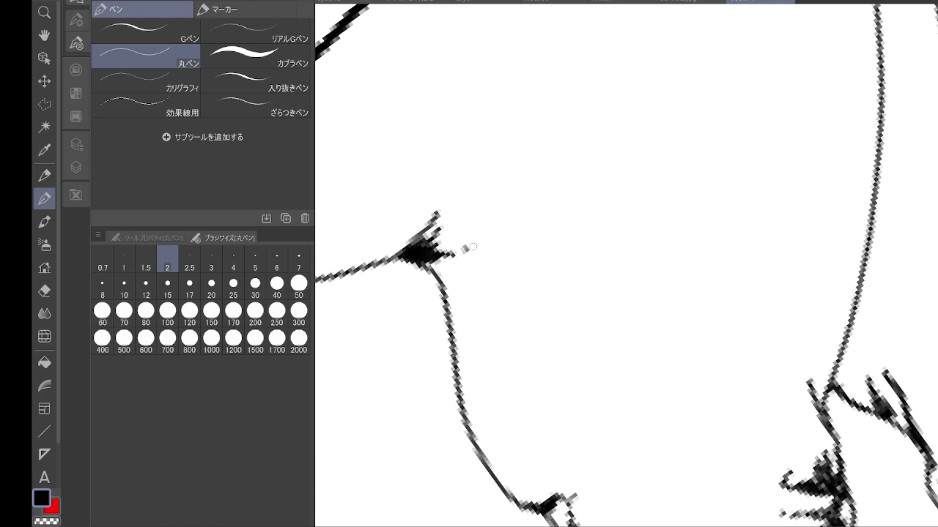
pyautogui.moveTo(543, 504); pyautogui.dragTo(562, 458)
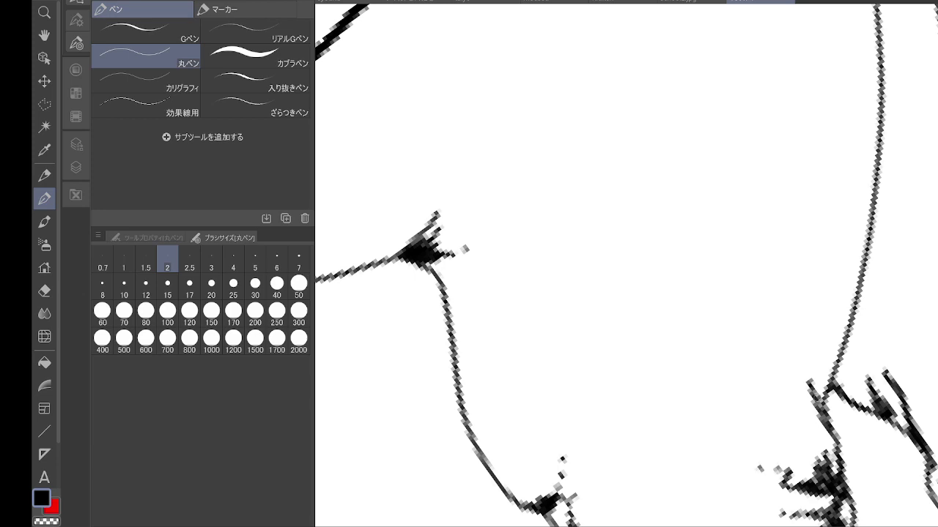
pyautogui.moveTo(816, 396); pyautogui.dragTo(826, 403)
pyautogui.moveTo(857, 372); pyautogui.dragTo(842, 362)
pyautogui.scroll(-6, 806, 329)
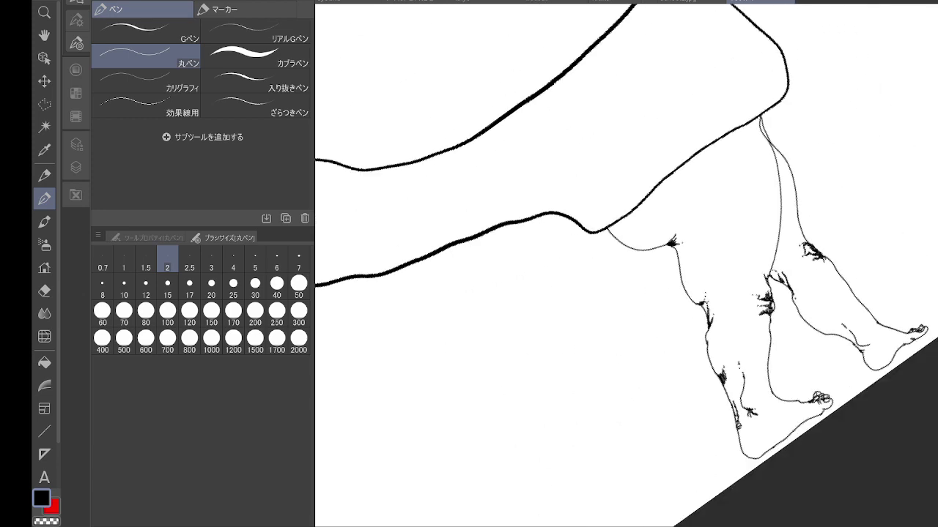
pyautogui.moveTo(768, 293); pyautogui.dragTo(656, 268)
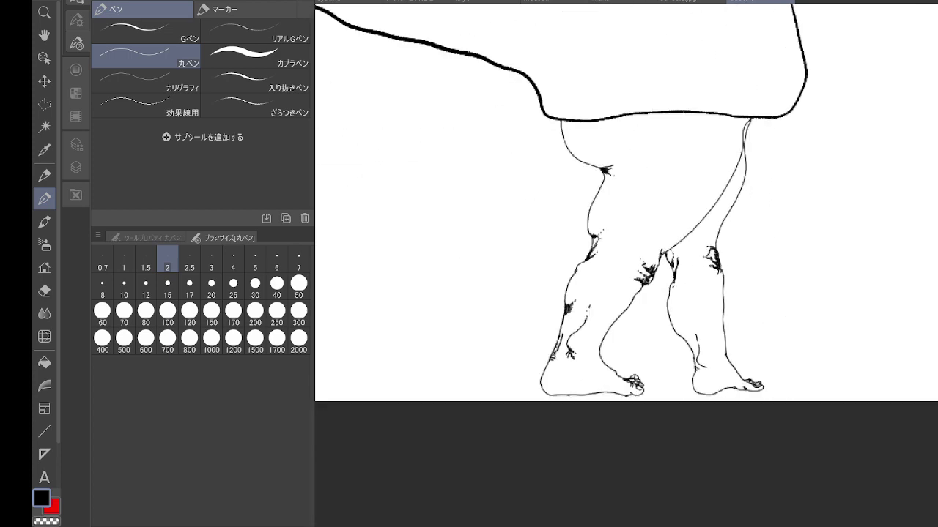
pyautogui.scroll(-5, 718, 251)
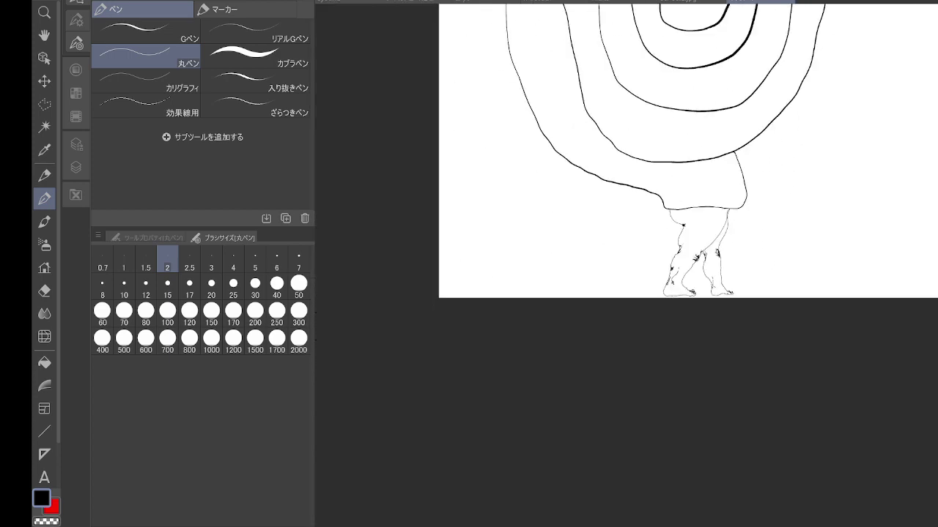
pyautogui.scroll(-5, 674, 177)
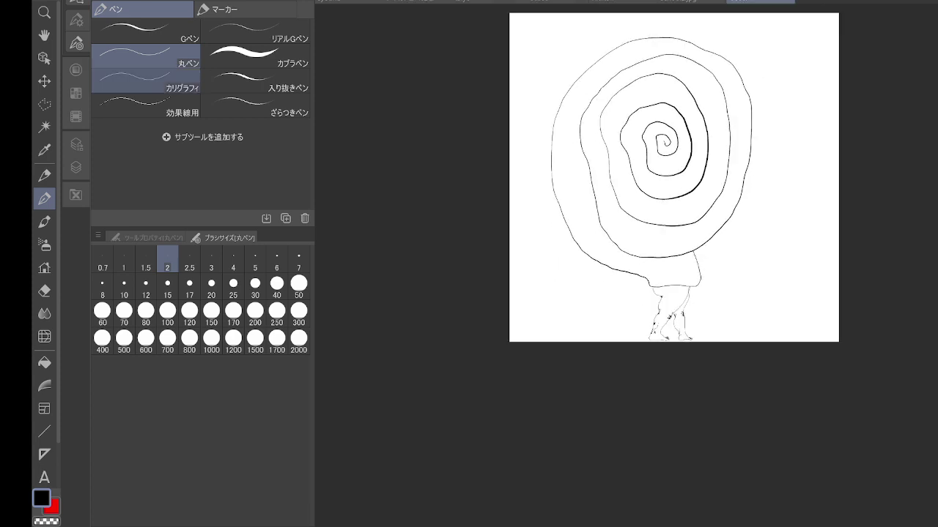
# Step: Hatch curved lines tapering into dashes along the shell end's lower edge above the legs, using the Calligraphy (カリグラフィ) pen at size 10
pyautogui.click(147, 80)
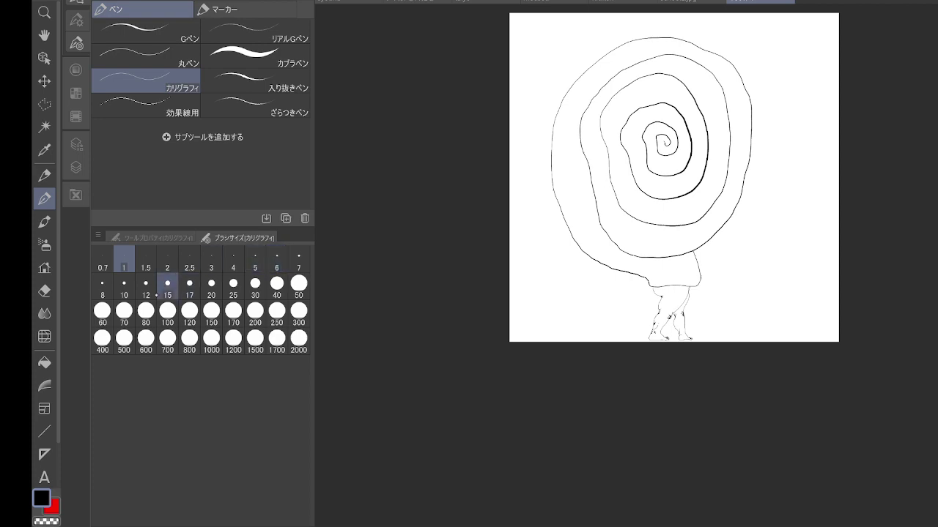
pyautogui.click(124, 286)
pyautogui.scroll(5, 660, 293)
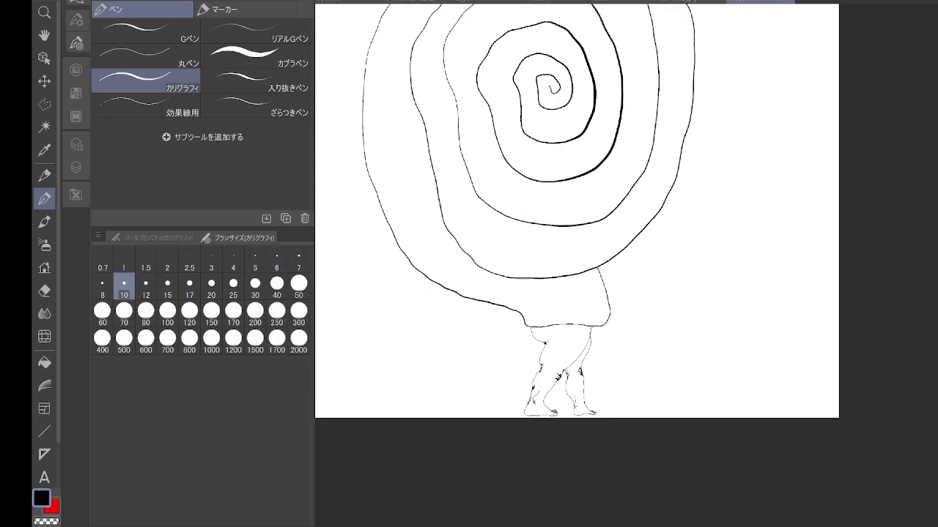
pyautogui.press('-')
pyautogui.press('-')
pyautogui.press('-')
pyautogui.press('-')
pyautogui.press('-')
pyautogui.press('-')
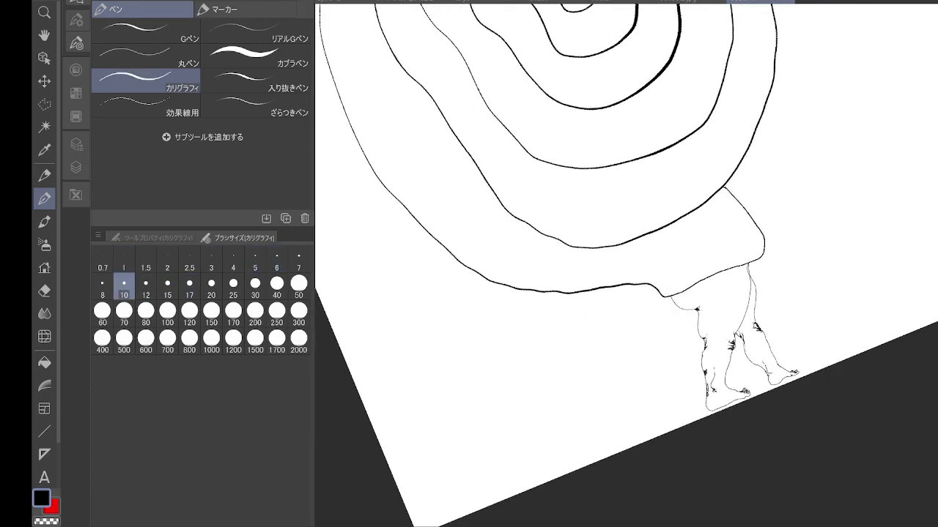
pyautogui.scroll(6, 711, 273)
pyautogui.moveTo(708, 277); pyautogui.dragTo(625, 265)
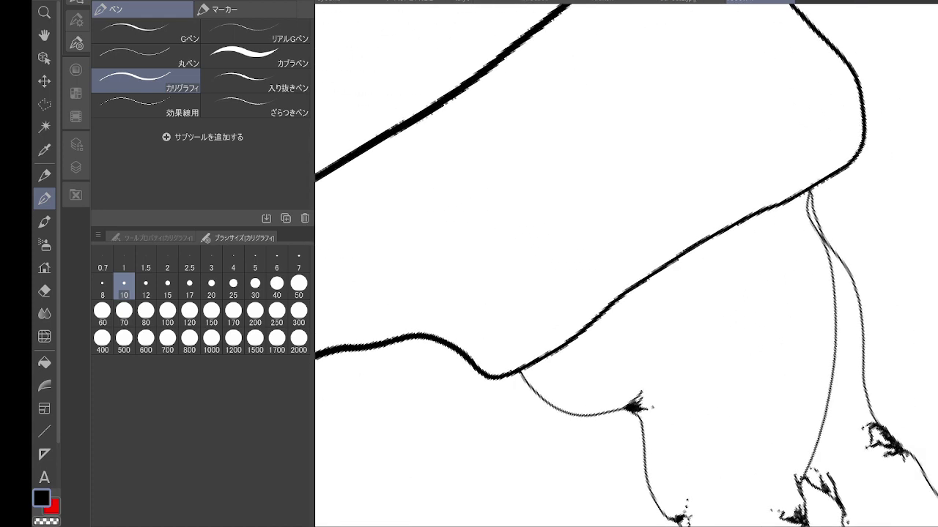
pyautogui.moveTo(469, 349)
pyautogui.mouseDown()
pyautogui.moveTo(513, 302)
pyautogui.moveTo(707, 166)
pyautogui.mouseUp()
pyautogui.moveTo(476, 362)
pyautogui.mouseDown()
pyautogui.moveTo(709, 185)
pyautogui.moveTo(728, 178)
pyautogui.moveTo(599, 276)
pyautogui.moveTo(745, 188)
pyautogui.mouseUp()
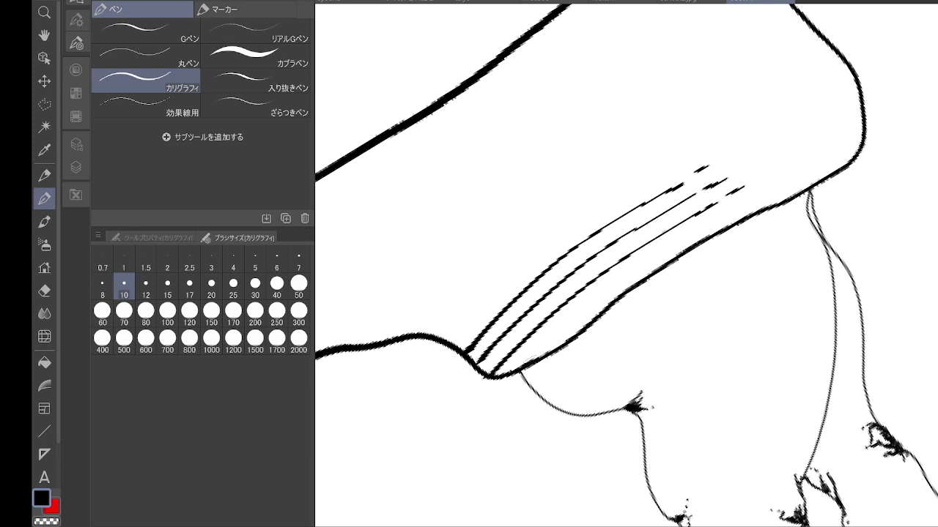
pyautogui.moveTo(523, 365); pyautogui.dragTo(735, 206)
pyautogui.moveTo(752, 196); pyautogui.dragTo(768, 186)
pyautogui.moveTo(570, 336); pyautogui.dragTo(737, 214)
pyautogui.moveTo(746, 213); pyautogui.dragTo(765, 201)
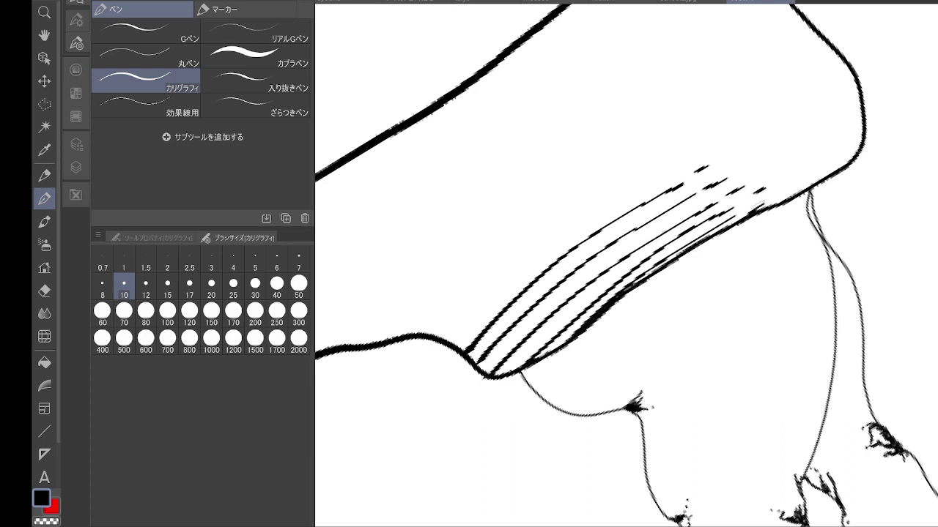
# Step: Add longer curved hatch lines with broken tips from the bump in the outer outline just behind the legs
pyautogui.moveTo(453, 346); pyautogui.dragTo(595, 216)
pyautogui.moveTo(642, 186); pyautogui.dragTo(693, 163)
pyautogui.moveTo(440, 344)
pyautogui.mouseDown()
pyautogui.moveTo(567, 207)
pyautogui.moveTo(601, 185)
pyautogui.mouseUp()
pyautogui.moveTo(621, 170); pyautogui.dragTo(667, 147)
pyautogui.moveTo(432, 334)
pyautogui.mouseDown()
pyautogui.moveTo(591, 171)
pyautogui.moveTo(655, 132)
pyautogui.moveTo(466, 266)
pyautogui.moveTo(589, 156)
pyautogui.mouseUp()
pyautogui.moveTo(615, 143); pyautogui.dragTo(650, 124)
pyautogui.moveTo(407, 335); pyautogui.dragTo(542, 171)
pyautogui.moveTo(563, 153); pyautogui.dragTo(633, 114)
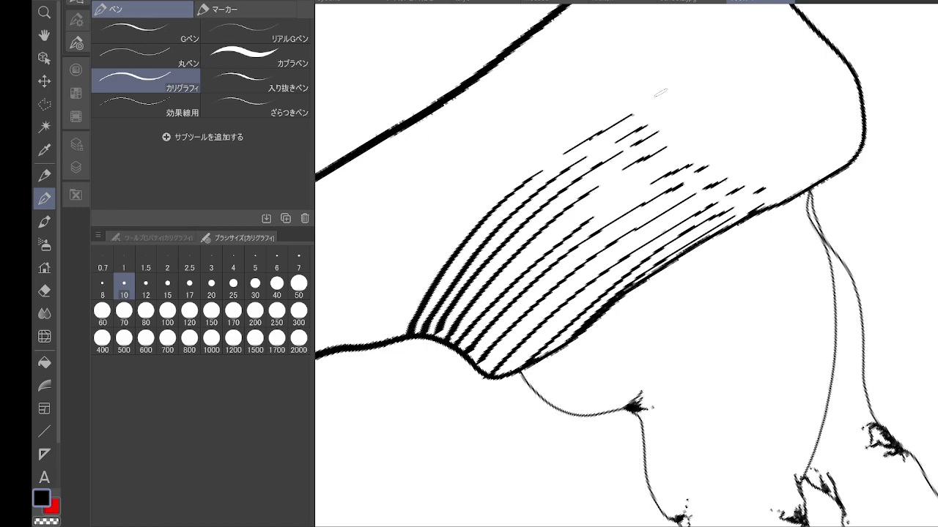
pyautogui.moveTo(547, 170); pyautogui.dragTo(636, 128)
pyautogui.moveTo(636, 128); pyautogui.dragTo(641, 130)
pyautogui.hotkey('ctrl', 'z')
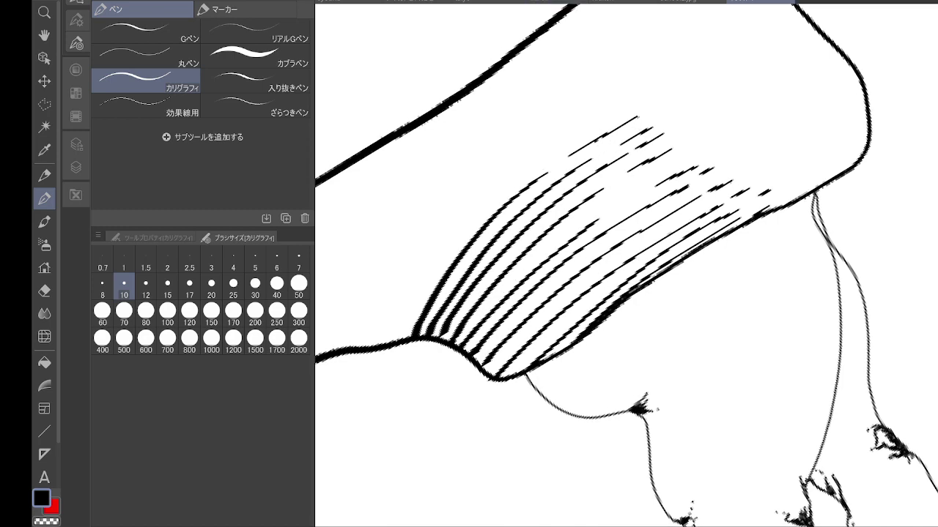
# Step: Add another curved hatch line behind the bump and scatter short dashes beyond the tips of the existing hatching
pyautogui.moveTo(626, 265)
pyautogui.mouseDown()
pyautogui.moveTo(675, 243)
pyautogui.moveTo(729, 305)
pyautogui.mouseUp()
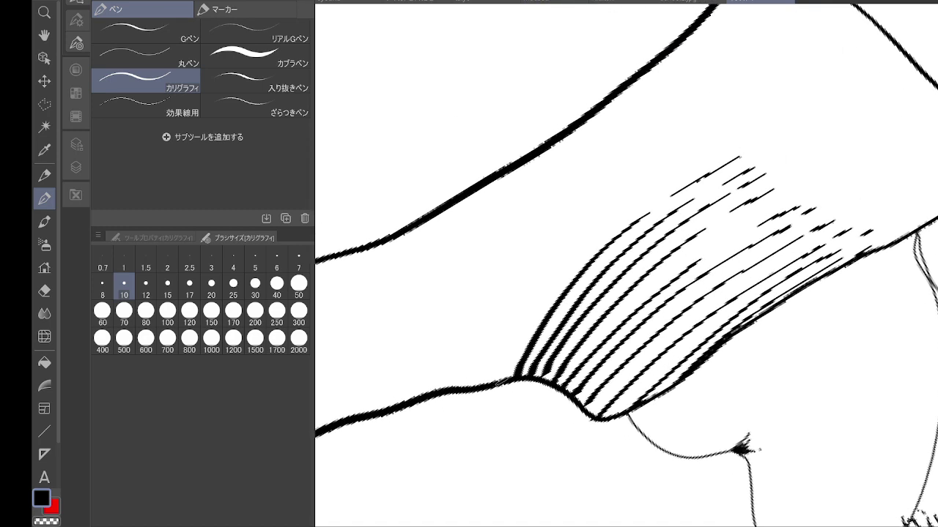
pyautogui.moveTo(499, 384); pyautogui.dragTo(634, 208)
pyautogui.moveTo(663, 193); pyautogui.dragTo(722, 157)
pyautogui.moveTo(732, 151)
pyautogui.mouseDown()
pyautogui.moveTo(775, 129)
pyautogui.moveTo(795, 143)
pyautogui.mouseUp()
pyautogui.moveTo(784, 168)
pyautogui.mouseDown()
pyautogui.moveTo(801, 161)
pyautogui.moveTo(812, 182)
pyautogui.mouseUp()
pyautogui.moveTo(806, 185)
pyautogui.mouseDown()
pyautogui.moveTo(847, 169)
pyautogui.moveTo(850, 178)
pyautogui.mouseUp()
pyautogui.moveTo(835, 198); pyautogui.dragTo(860, 196)
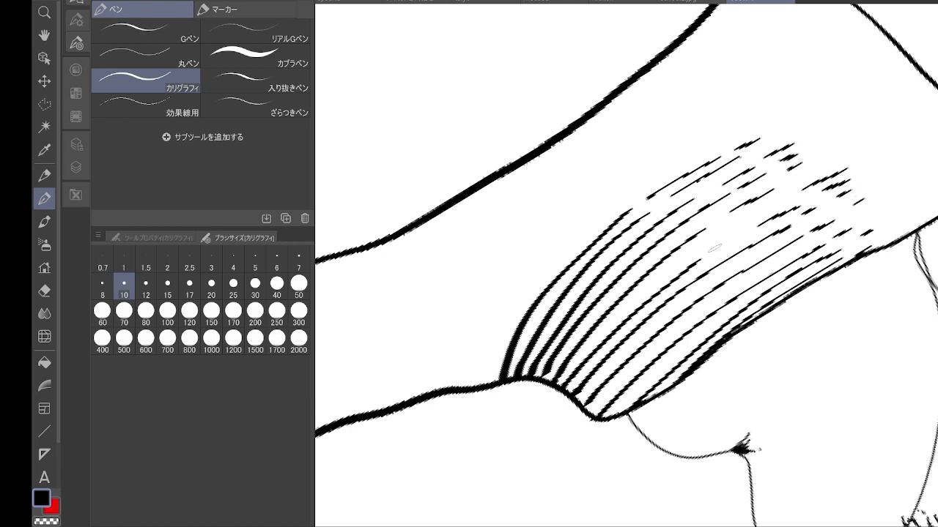
pyautogui.moveTo(715, 248); pyautogui.dragTo(729, 235)
# Step: Continue the curved hatching along the outer outline behind the bump, reaching up toward the inner coil line with broken ends
pyautogui.moveTo(482, 389)
pyautogui.mouseDown()
pyautogui.moveTo(649, 183)
pyautogui.moveTo(700, 152)
pyautogui.mouseUp()
pyautogui.moveTo(715, 148); pyautogui.dragTo(754, 132)
pyautogui.moveTo(468, 387)
pyautogui.mouseDown()
pyautogui.moveTo(515, 276)
pyautogui.moveTo(634, 160)
pyautogui.moveTo(691, 132)
pyautogui.moveTo(527, 222)
pyautogui.moveTo(680, 119)
pyautogui.mouseUp()
pyautogui.moveTo(425, 391)
pyautogui.mouseDown()
pyautogui.moveTo(518, 214)
pyautogui.moveTo(571, 168)
pyautogui.mouseUp()
pyautogui.moveTo(578, 158); pyautogui.dragTo(640, 124)
pyautogui.moveTo(408, 400)
pyautogui.mouseDown()
pyautogui.moveTo(472, 235)
pyautogui.moveTo(502, 206)
pyautogui.mouseUp()
pyautogui.moveTo(509, 196); pyautogui.dragTo(531, 179)
pyautogui.moveTo(536, 173); pyautogui.dragTo(599, 133)
# Step: Hatch the stretch of the outer coil where the inner line begins to dip, ending each line in small dashes
pyautogui.moveTo(619, 120)
pyautogui.mouseDown()
pyautogui.moveTo(669, 75)
pyautogui.moveTo(797, 102)
pyautogui.moveTo(846, 180)
pyautogui.mouseUp()
pyautogui.moveTo(533, 359); pyautogui.dragTo(621, 250)
pyautogui.moveTo(627, 243); pyautogui.dragTo(641, 233)
pyautogui.moveTo(650, 227); pyautogui.dragTo(667, 216)
pyautogui.moveTo(511, 355); pyautogui.dragTo(639, 214)
pyautogui.moveTo(628, 220); pyautogui.dragTo(651, 211)
pyautogui.moveTo(658, 205); pyautogui.dragTo(678, 198)
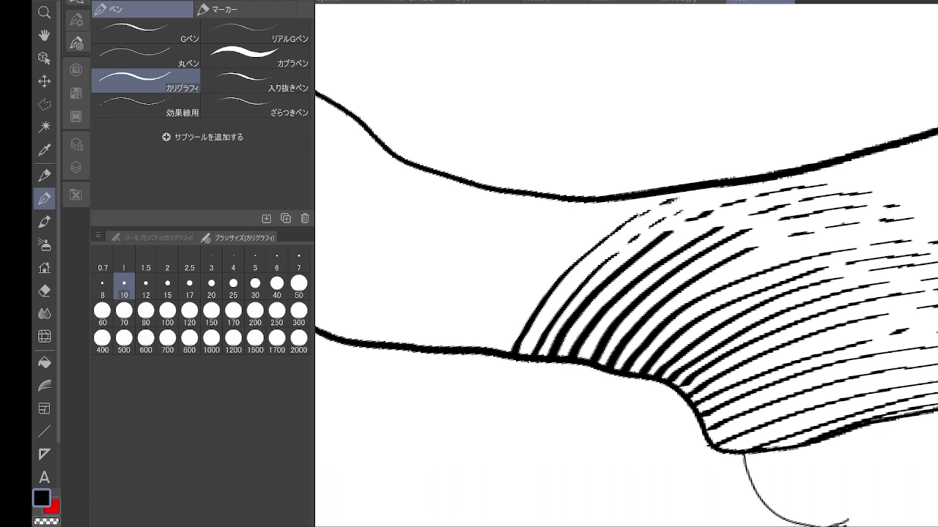
# Step: Draw closely spaced slanted hatch lines across the coil band beneath the lowest dip of the inner line
pyautogui.moveTo(495, 352)
pyautogui.mouseDown()
pyautogui.moveTo(609, 208)
pyautogui.moveTo(490, 325)
pyautogui.moveTo(579, 214)
pyautogui.mouseUp()
pyautogui.moveTo(567, 221); pyautogui.dragTo(590, 205)
pyautogui.moveTo(461, 347); pyautogui.dragTo(546, 226)
pyautogui.moveTo(551, 219); pyautogui.dragTo(575, 201)
pyautogui.moveTo(444, 345)
pyautogui.mouseDown()
pyautogui.moveTo(545, 204)
pyautogui.moveTo(472, 268)
pyautogui.moveTo(499, 231)
pyautogui.mouseUp()
# Step: Extend the slanted hatching past the inner line's dip to where the outer outline starts rising, with dashed upper ends
pyautogui.moveTo(501, 221)
pyautogui.mouseDown()
pyautogui.moveTo(580, 174)
pyautogui.moveTo(666, 212)
pyautogui.mouseUp()
pyautogui.moveTo(566, 349); pyautogui.dragTo(634, 220)
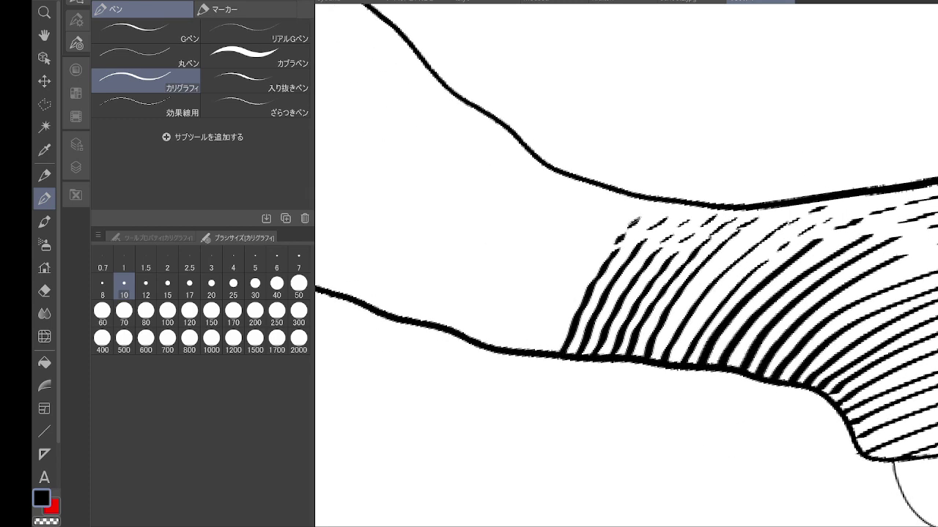
pyautogui.moveTo(541, 353); pyautogui.dragTo(615, 214)
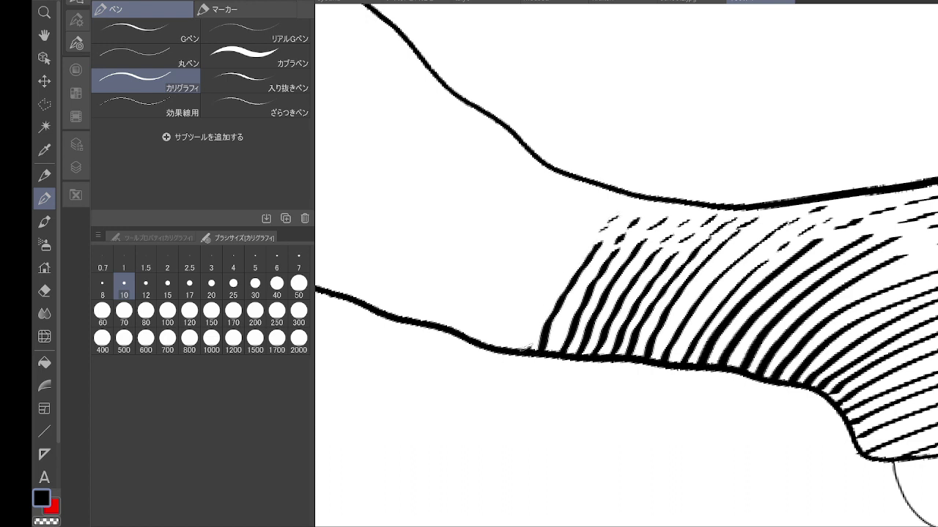
pyautogui.moveTo(521, 352); pyautogui.dragTo(605, 207)
pyautogui.moveTo(498, 349); pyautogui.dragTo(580, 194)
pyautogui.moveTo(475, 340); pyautogui.dragTo(551, 190)
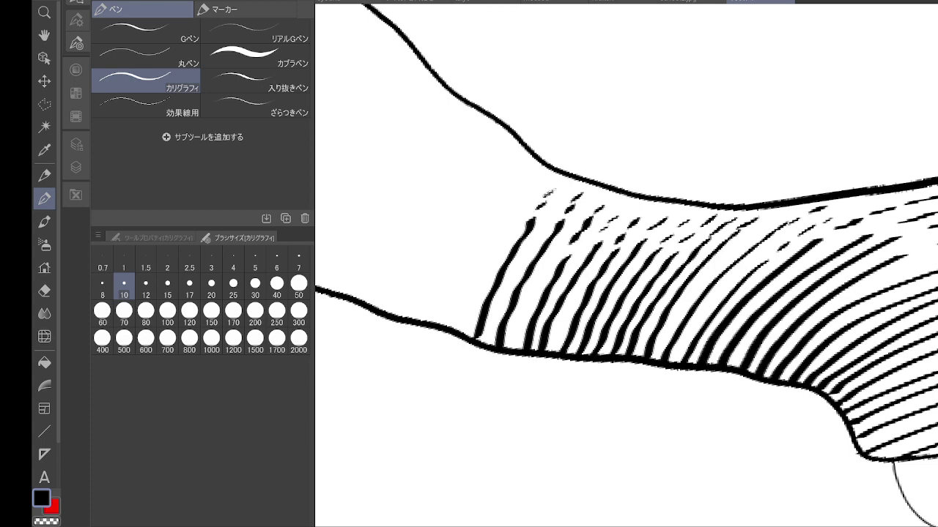
# Step: Hatch the widening section of the outer coil up to the rising inner line with long slanted strokes
pyautogui.moveTo(466, 290)
pyautogui.mouseDown()
pyautogui.moveTo(536, 271)
pyautogui.moveTo(655, 354)
pyautogui.mouseUp()
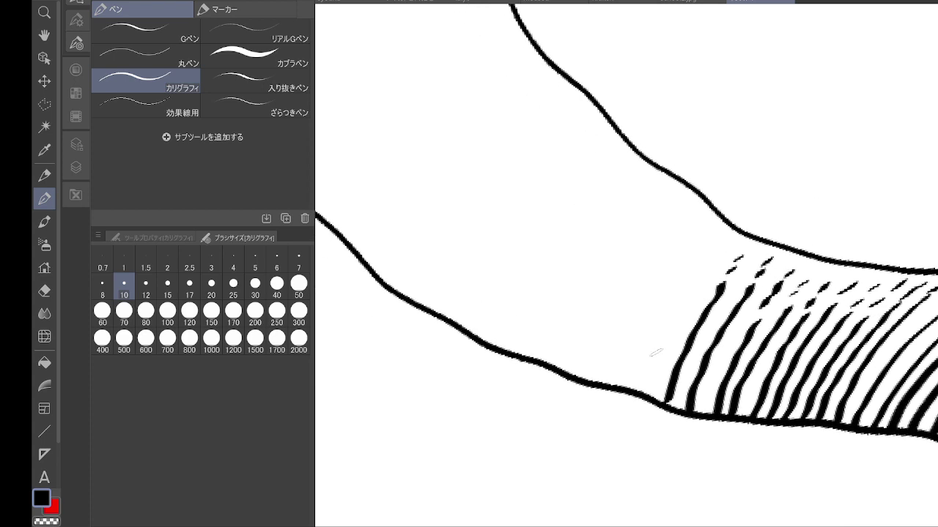
pyautogui.moveTo(645, 396); pyautogui.dragTo(718, 239)
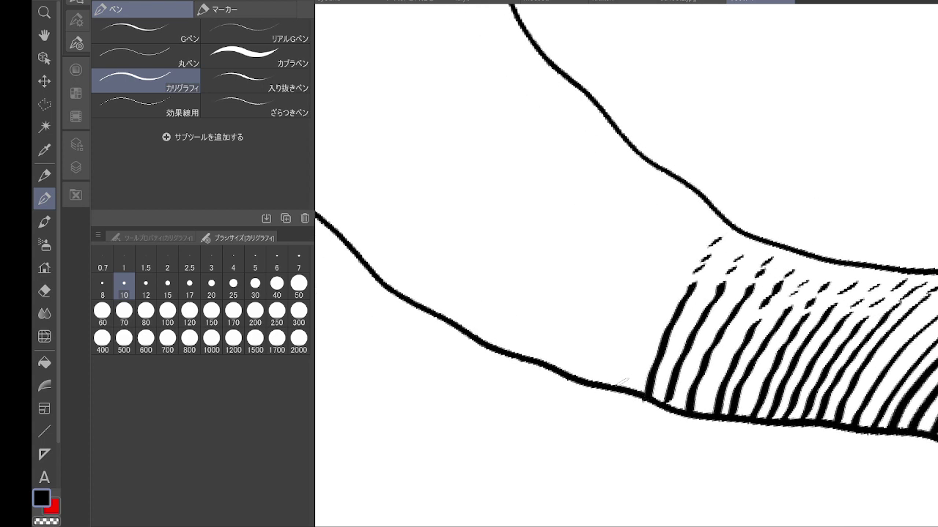
pyautogui.moveTo(620, 382); pyautogui.dragTo(712, 210)
pyautogui.moveTo(586, 382)
pyautogui.mouseDown()
pyautogui.moveTo(696, 198)
pyautogui.moveTo(578, 359)
pyautogui.moveTo(678, 188)
pyautogui.mouseUp()
pyautogui.moveTo(542, 366)
pyautogui.mouseDown()
pyautogui.moveTo(668, 175)
pyautogui.moveTo(547, 323)
pyautogui.moveTo(644, 174)
pyautogui.mouseUp()
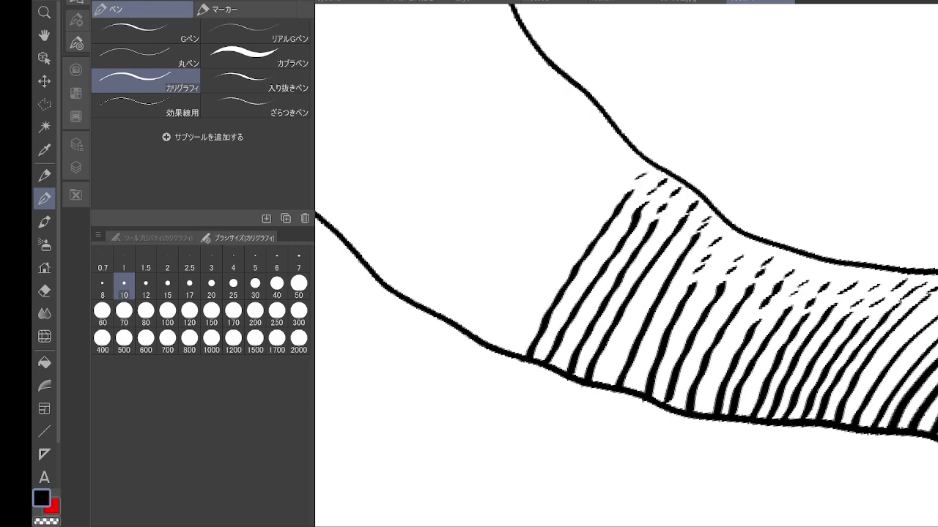
pyautogui.moveTo(515, 346)
pyautogui.mouseDown()
pyautogui.moveTo(639, 142)
pyautogui.moveTo(725, 141)
pyautogui.mouseUp()
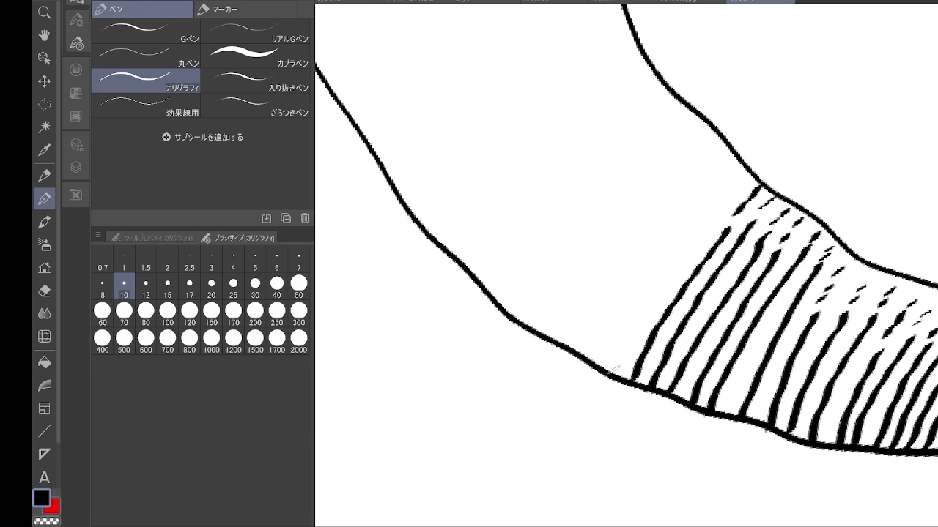
# Step: Add long hatch lines with dashed tips along the lower rear curve of the shell's outer coil
pyautogui.moveTo(615, 370); pyautogui.dragTo(735, 176)
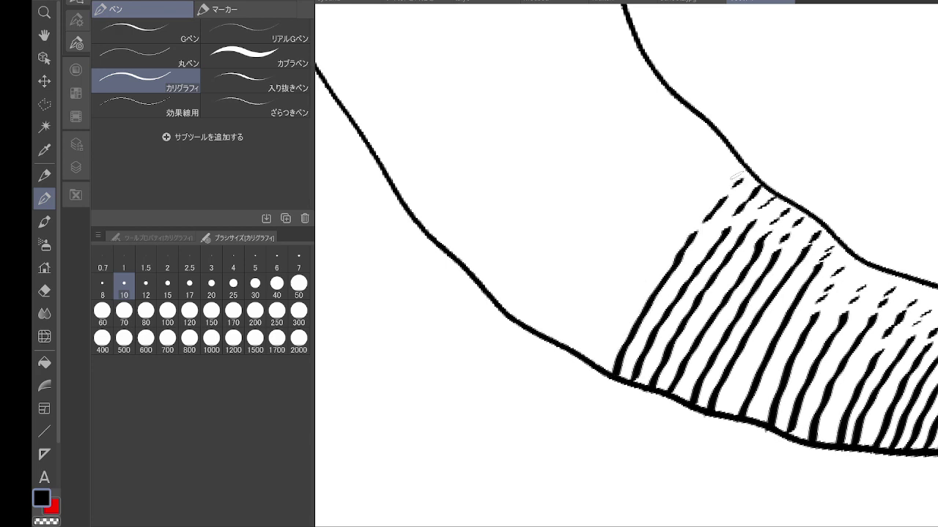
pyautogui.moveTo(599, 368)
pyautogui.mouseDown()
pyautogui.moveTo(619, 311)
pyautogui.moveTo(693, 207)
pyautogui.moveTo(736, 167)
pyautogui.mouseUp()
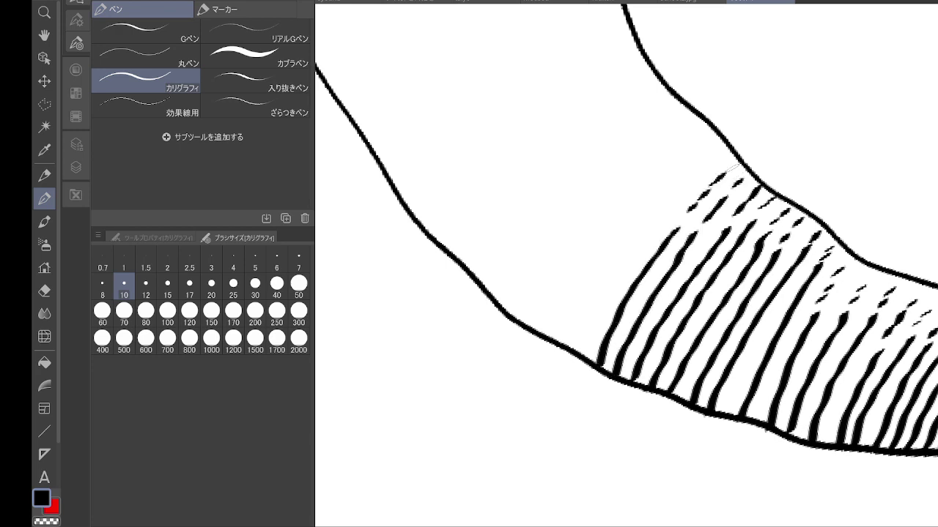
pyautogui.moveTo(571, 351)
pyautogui.mouseDown()
pyautogui.moveTo(726, 150)
pyautogui.moveTo(610, 258)
pyautogui.moveTo(714, 135)
pyautogui.mouseUp()
pyautogui.moveTo(543, 332)
pyautogui.mouseDown()
pyautogui.moveTo(675, 150)
pyautogui.moveTo(711, 126)
pyautogui.mouseUp()
# Step: Continue the hatching up the rear curve of the outer coil with fine strokes fading toward the inner line
pyautogui.moveTo(526, 322)
pyautogui.mouseDown()
pyautogui.moveTo(603, 209)
pyautogui.moveTo(699, 117)
pyautogui.moveTo(765, 227)
pyautogui.mouseUp()
pyautogui.moveTo(582, 422)
pyautogui.mouseDown()
pyautogui.moveTo(660, 296)
pyautogui.moveTo(756, 219)
pyautogui.mouseUp()
pyautogui.moveTo(566, 407)
pyautogui.mouseDown()
pyautogui.moveTo(606, 332)
pyautogui.moveTo(653, 277)
pyautogui.moveTo(741, 211)
pyautogui.mouseUp()
pyautogui.moveTo(556, 393)
pyautogui.mouseDown()
pyautogui.moveTo(562, 366)
pyautogui.moveTo(622, 290)
pyautogui.moveTo(716, 208)
pyautogui.mouseUp()
pyautogui.moveTo(540, 380)
pyautogui.mouseDown()
pyautogui.moveTo(572, 325)
pyautogui.moveTo(632, 254)
pyautogui.moveTo(696, 209)
pyautogui.mouseUp()
pyautogui.moveTo(522, 362)
pyautogui.mouseDown()
pyautogui.moveTo(565, 301)
pyautogui.moveTo(653, 219)
pyautogui.moveTo(689, 201)
pyautogui.mouseUp()
pyautogui.moveTo(507, 356)
pyautogui.mouseDown()
pyautogui.moveTo(550, 293)
pyautogui.moveTo(676, 184)
pyautogui.mouseUp()
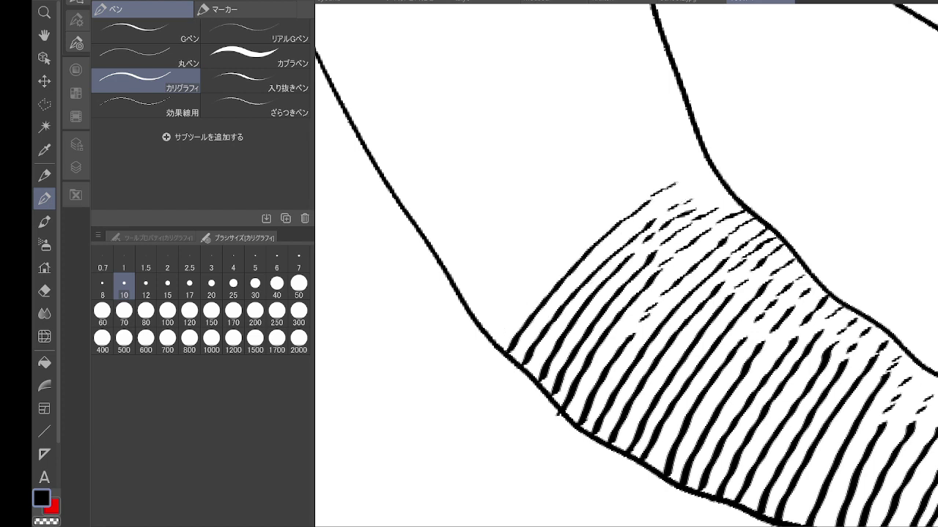
# Step: Draw long arched hatch lines from the steepening rear outline toward the inner coil line, breaking them near their ends
pyautogui.moveTo(498, 342)
pyautogui.mouseDown()
pyautogui.moveTo(537, 284)
pyautogui.moveTo(670, 165)
pyautogui.mouseUp()
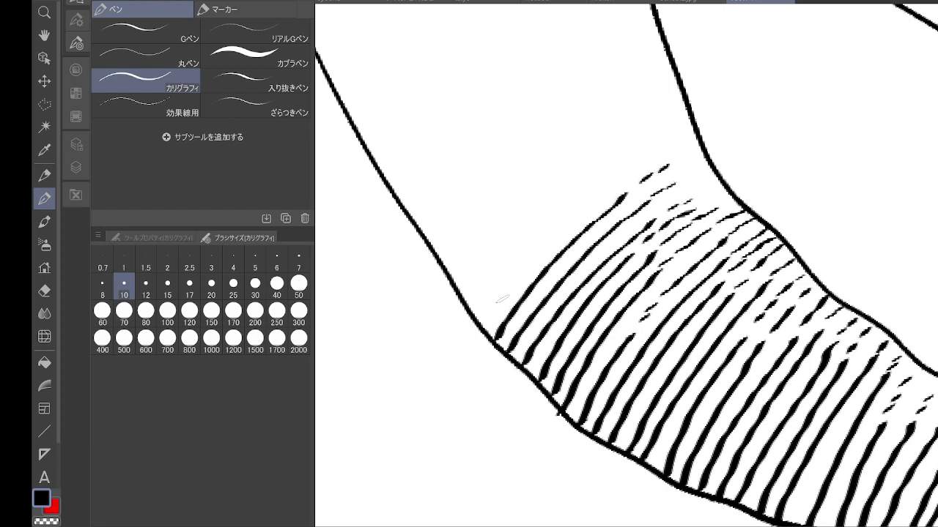
pyautogui.moveTo(480, 321)
pyautogui.mouseDown()
pyautogui.moveTo(538, 254)
pyautogui.moveTo(668, 152)
pyautogui.mouseUp()
pyautogui.moveTo(467, 303)
pyautogui.mouseDown()
pyautogui.moveTo(542, 225)
pyautogui.moveTo(652, 143)
pyautogui.mouseUp()
pyautogui.moveTo(454, 290)
pyautogui.mouseDown()
pyautogui.moveTo(534, 207)
pyautogui.moveTo(670, 119)
pyautogui.mouseUp()
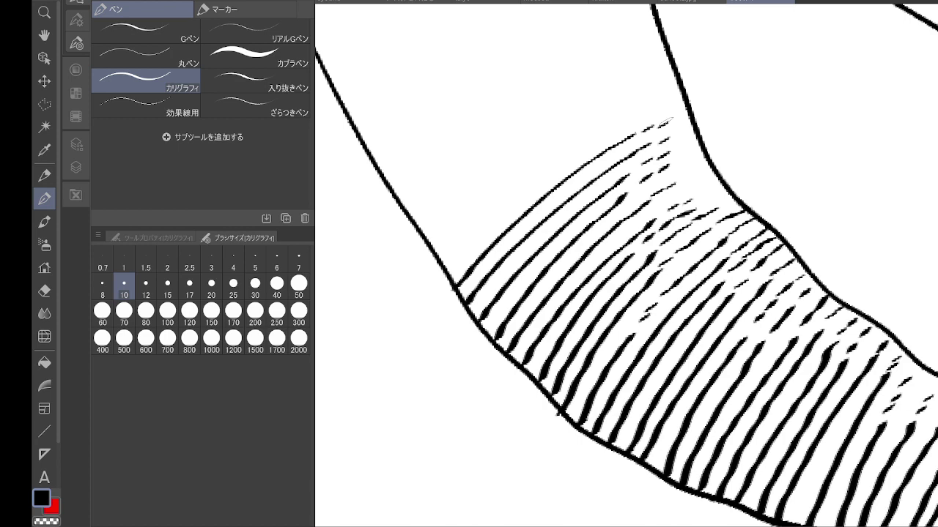
# Step: Extend the hatch tips to the inner coil line with short dashes and add more long arched hatch lines up the rear outline
pyautogui.moveTo(677, 122)
pyautogui.mouseDown()
pyautogui.moveTo(695, 168)
pyautogui.moveTo(707, 158)
pyautogui.moveTo(728, 194)
pyautogui.mouseUp()
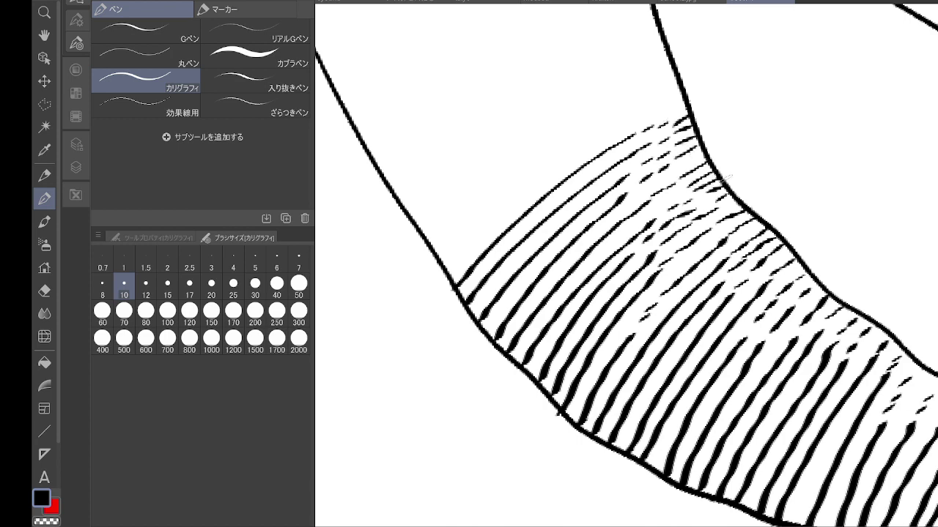
pyautogui.scroll(-3, 657, 258)
pyautogui.scroll(-4, 652, 265)
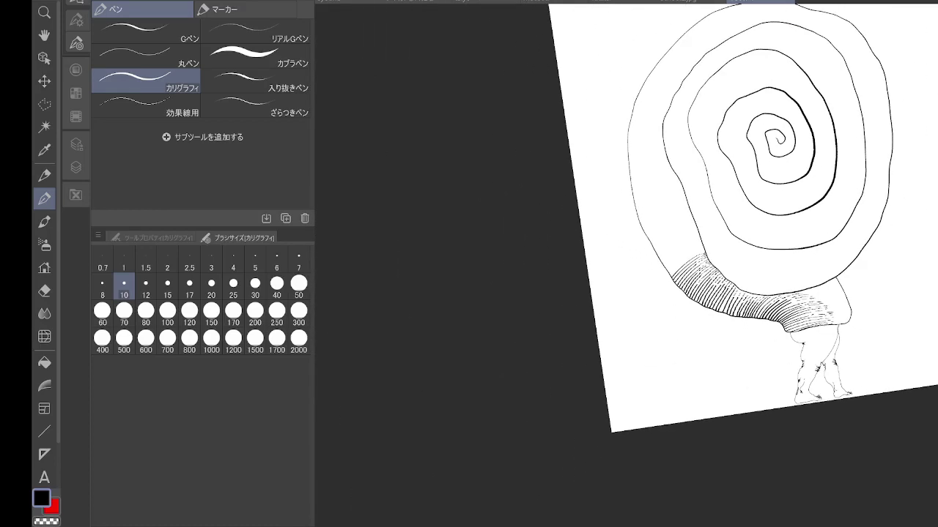
pyautogui.scroll(5, 692, 264)
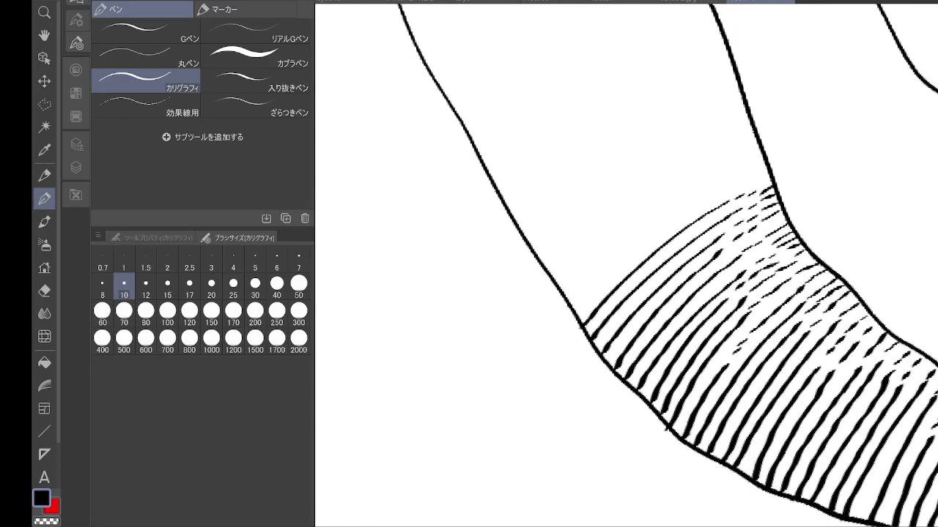
pyautogui.moveTo(574, 307)
pyautogui.mouseDown()
pyautogui.moveTo(660, 227)
pyautogui.moveTo(752, 172)
pyautogui.moveTo(584, 271)
pyautogui.moveTo(740, 160)
pyautogui.mouseUp()
pyautogui.moveTo(551, 279)
pyautogui.mouseDown()
pyautogui.moveTo(648, 202)
pyautogui.moveTo(729, 156)
pyautogui.moveTo(574, 240)
pyautogui.moveTo(742, 129)
pyautogui.mouseUp()
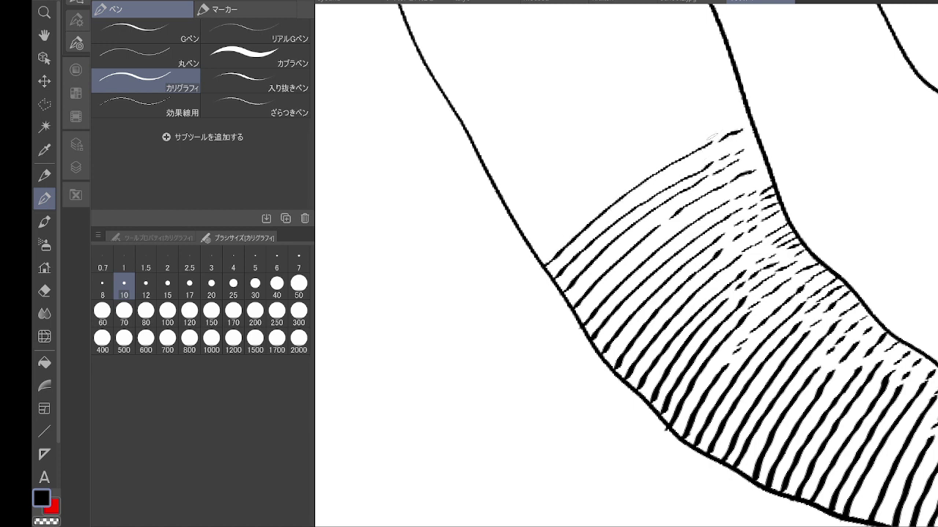
pyautogui.moveTo(542, 247)
pyautogui.mouseDown()
pyautogui.moveTo(588, 203)
pyautogui.moveTo(736, 113)
pyautogui.moveTo(563, 208)
pyautogui.moveTo(720, 103)
pyautogui.mouseUp()
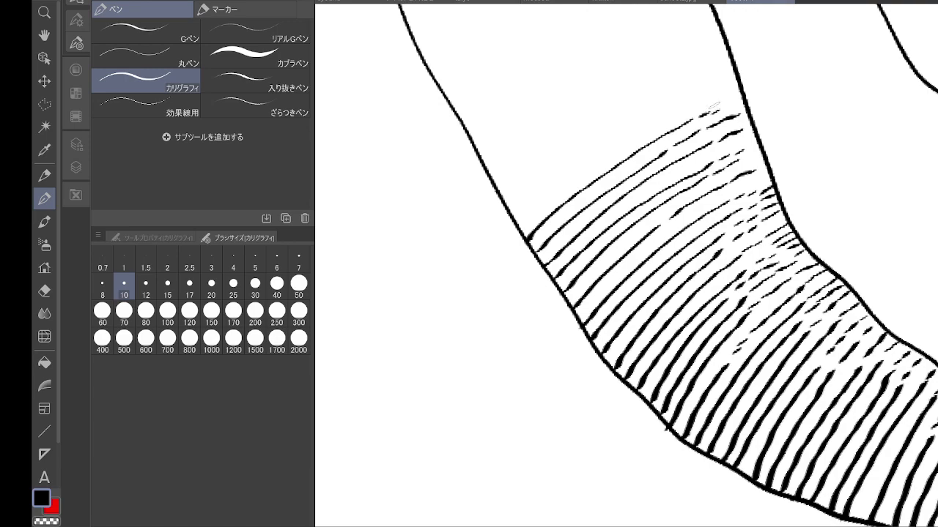
# Step: Begin a heavier set of hatch lines beyond the fine ones, each thick at the outer outline and broken midway across the coil
pyautogui.press('-')
pyautogui.press('-')
pyautogui.press('-')
pyautogui.press('-')
pyautogui.press('-')
pyautogui.scroll(4, 625, 266)
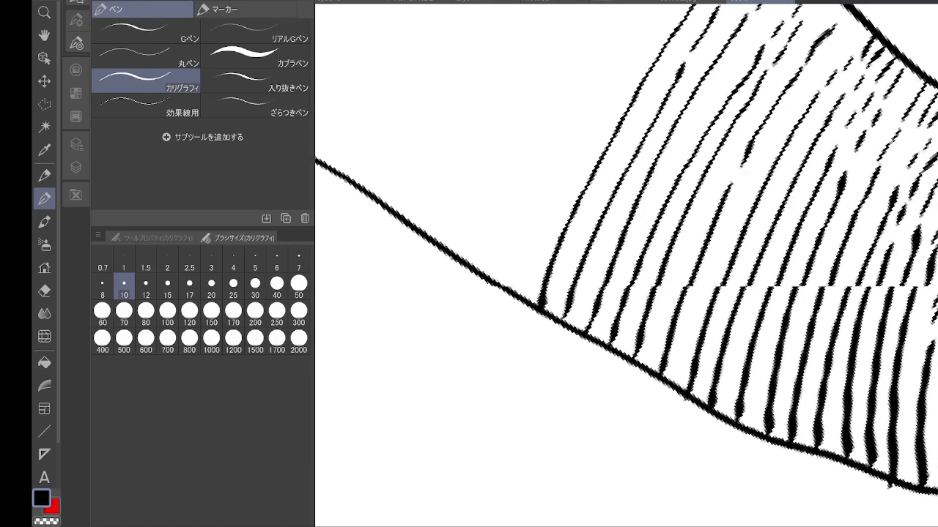
pyautogui.moveTo(531, 323)
pyautogui.mouseDown()
pyautogui.moveTo(618, 437)
pyautogui.moveTo(588, 399)
pyautogui.moveTo(648, 252)
pyautogui.moveTo(785, 28)
pyautogui.moveTo(675, 181)
pyautogui.moveTo(717, 133)
pyautogui.mouseUp()
pyautogui.moveTo(725, 118); pyautogui.dragTo(752, 98)
pyautogui.hotkey('ctrl', '-')
pyautogui.hotkey('ctrl', '-')
pyautogui.hotkey('ctrl', '-')
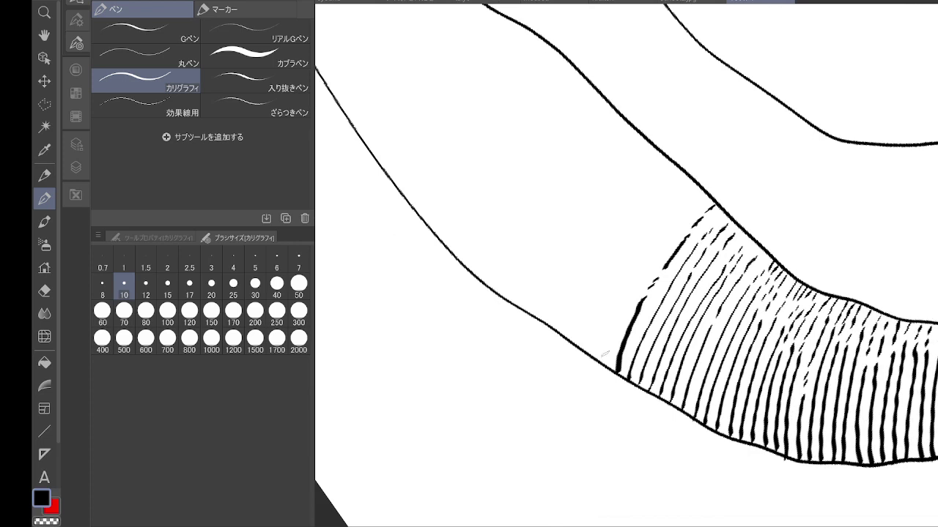
pyautogui.moveTo(600, 361)
pyautogui.mouseDown()
pyautogui.moveTo(631, 285)
pyautogui.moveTo(702, 201)
pyautogui.mouseUp()
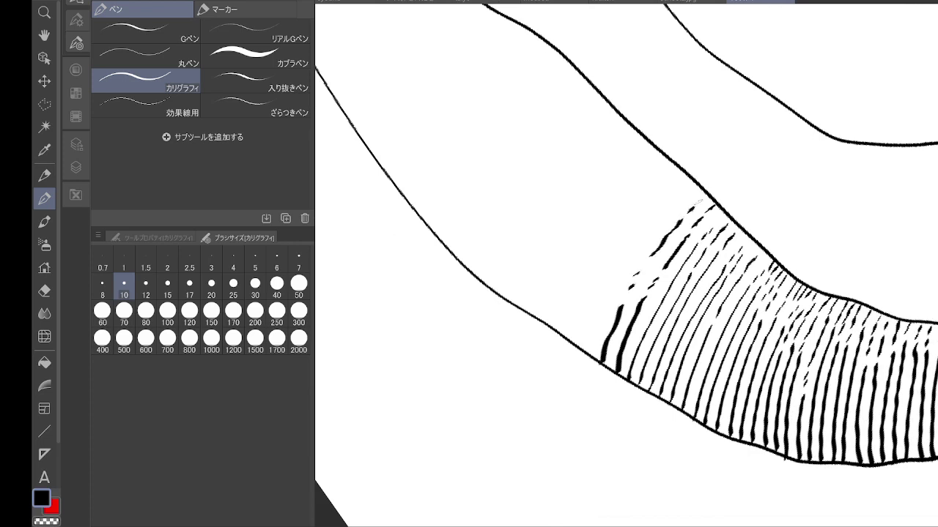
pyautogui.moveTo(593, 344)
pyautogui.mouseDown()
pyautogui.moveTo(619, 272)
pyautogui.moveTo(683, 195)
pyautogui.mouseUp()
pyautogui.moveTo(574, 343)
pyautogui.mouseDown()
pyautogui.moveTo(609, 257)
pyautogui.moveTo(674, 182)
pyautogui.mouseUp()
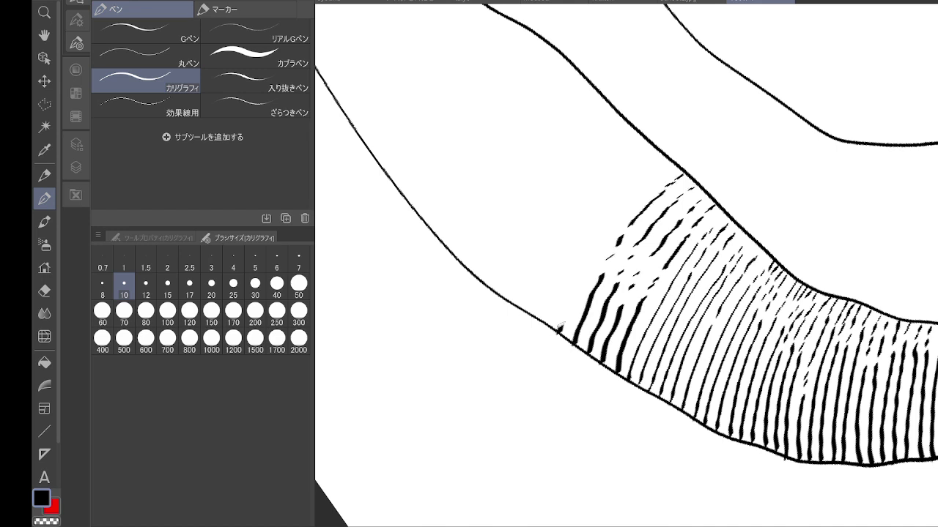
# Step: Add closely spaced bold hatch lines along the rear outline, breaking into thin dashes as they reach the inner coil line
pyautogui.moveTo(558, 330)
pyautogui.mouseDown()
pyautogui.moveTo(602, 236)
pyautogui.moveTo(665, 167)
pyautogui.mouseUp()
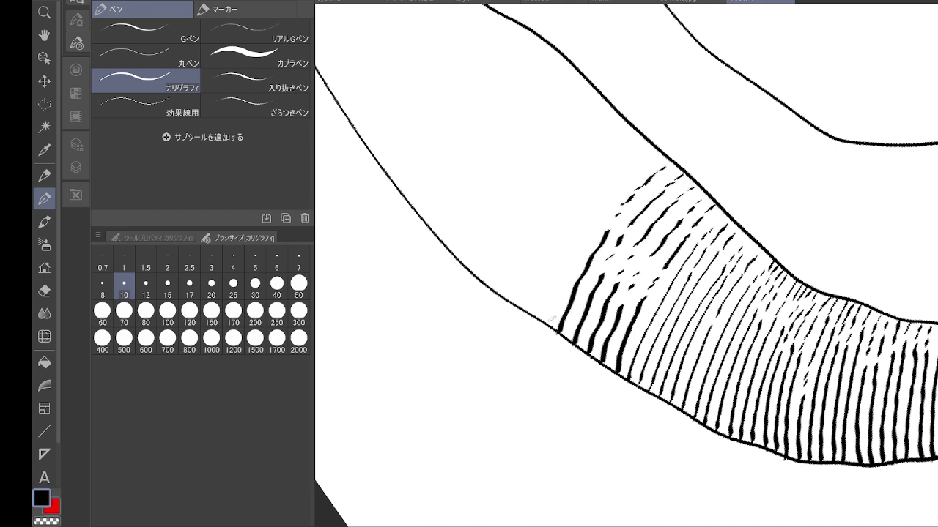
pyautogui.moveTo(551, 323)
pyautogui.mouseDown()
pyautogui.moveTo(593, 229)
pyautogui.moveTo(664, 158)
pyautogui.mouseUp()
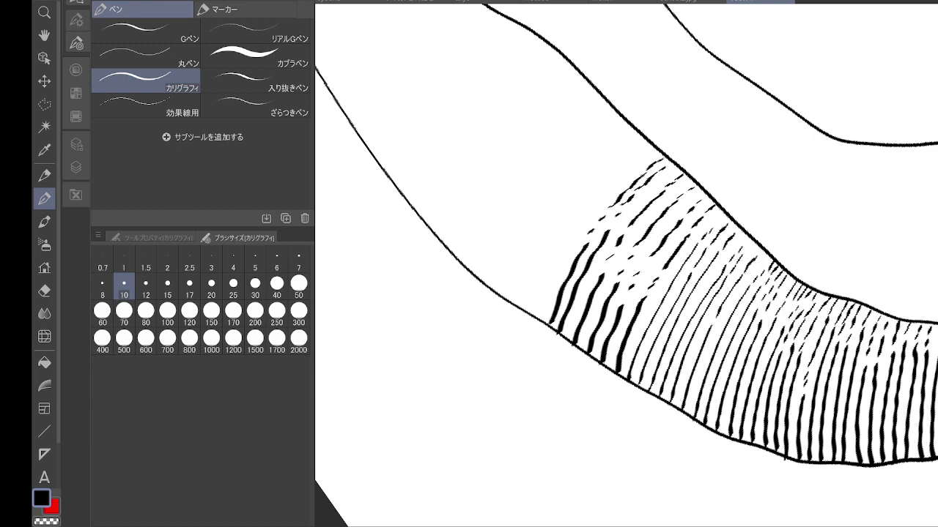
pyautogui.moveTo(540, 316)
pyautogui.mouseDown()
pyautogui.moveTo(572, 226)
pyautogui.moveTo(641, 145)
pyautogui.mouseUp()
pyautogui.moveTo(524, 308)
pyautogui.mouseDown()
pyautogui.moveTo(546, 234)
pyautogui.moveTo(608, 156)
pyautogui.mouseUp()
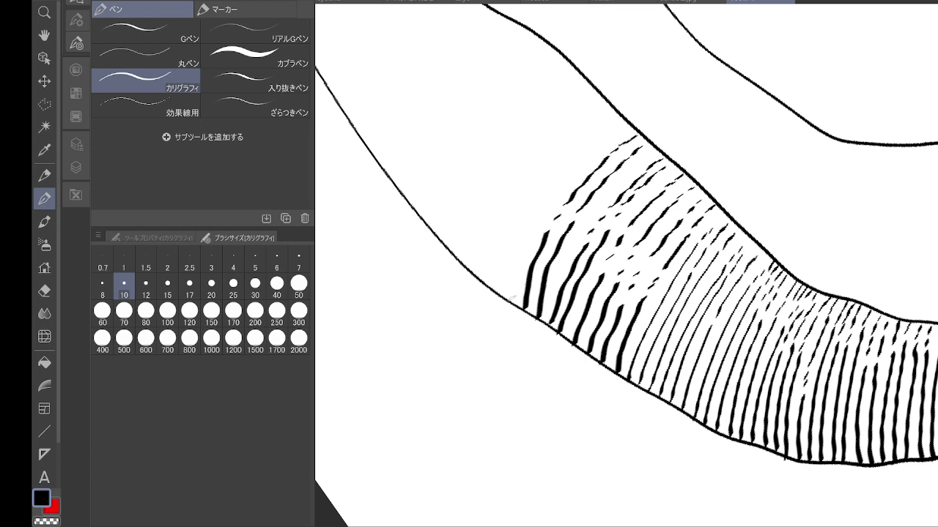
pyautogui.moveTo(512, 301)
pyautogui.mouseDown()
pyautogui.moveTo(516, 257)
pyautogui.moveTo(546, 199)
pyautogui.moveTo(623, 129)
pyautogui.mouseUp()
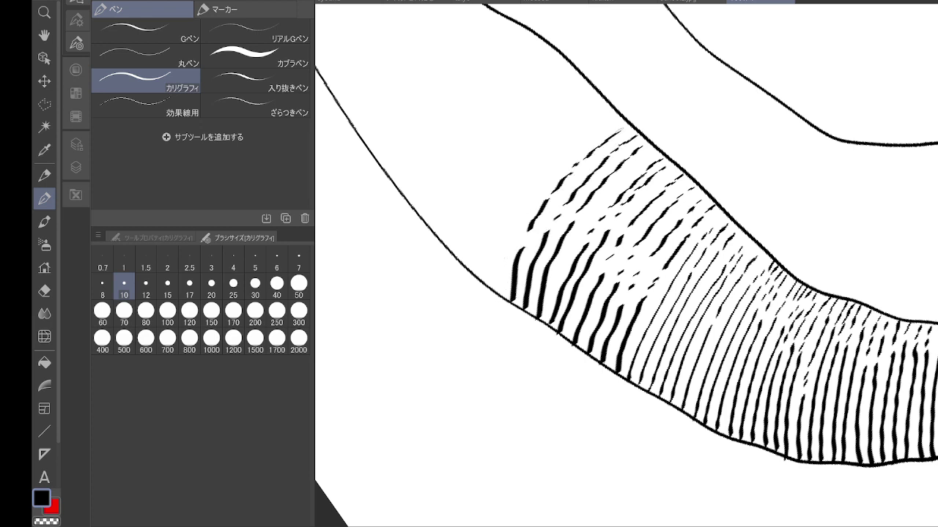
# Step: Carry the bold broken hatching around the bend in the outer outline, arching each line toward the inner coil line
pyautogui.moveTo(504, 258); pyautogui.dragTo(648, 366)
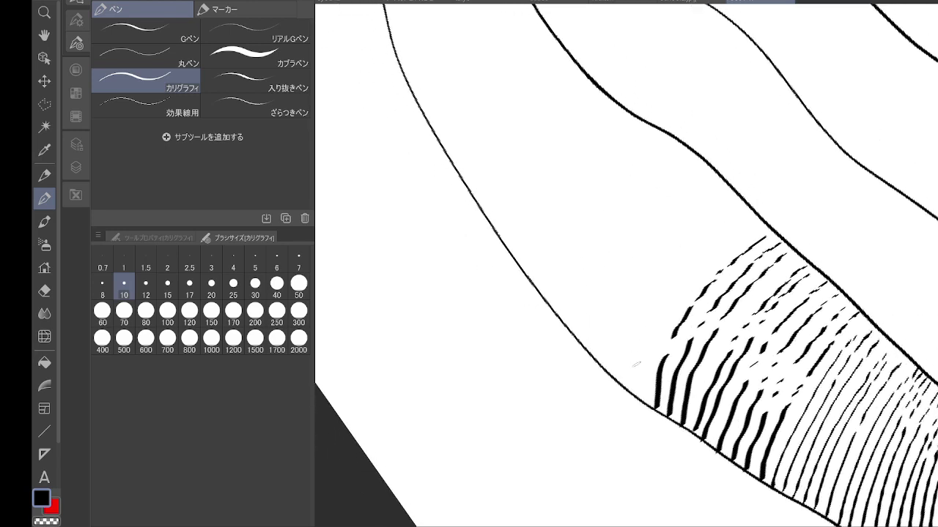
pyautogui.moveTo(643, 399)
pyautogui.mouseDown()
pyautogui.moveTo(658, 324)
pyautogui.moveTo(721, 249)
pyautogui.mouseUp()
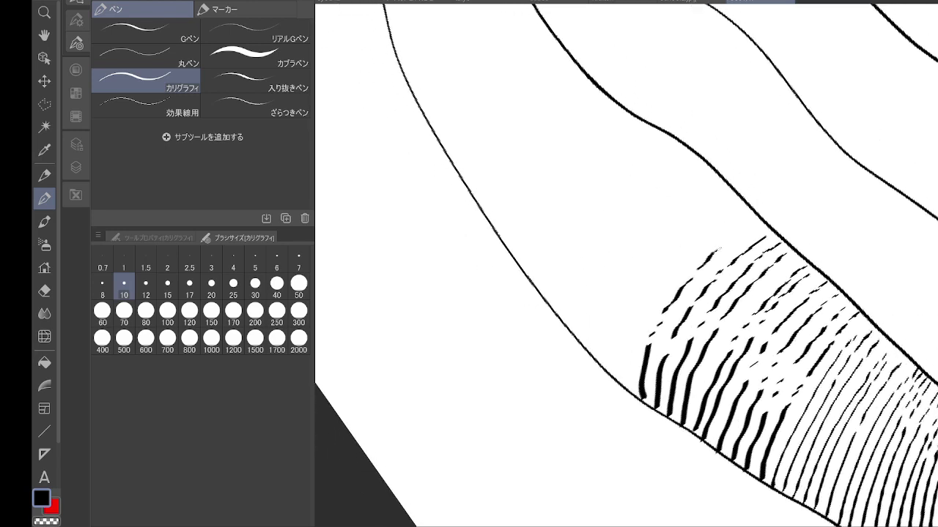
pyautogui.moveTo(621, 383)
pyautogui.mouseDown()
pyautogui.moveTo(668, 268)
pyautogui.moveTo(743, 211)
pyautogui.mouseUp()
pyautogui.moveTo(606, 371)
pyautogui.mouseDown()
pyautogui.moveTo(645, 281)
pyautogui.moveTo(737, 200)
pyautogui.mouseUp()
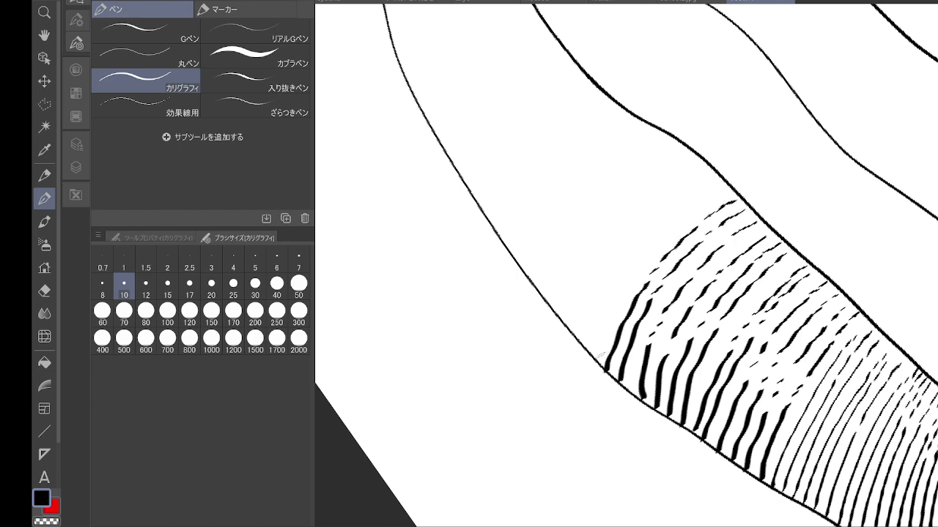
pyautogui.moveTo(598, 361)
pyautogui.mouseDown()
pyautogui.moveTo(603, 322)
pyautogui.moveTo(630, 262)
pyautogui.moveTo(728, 189)
pyautogui.mouseUp()
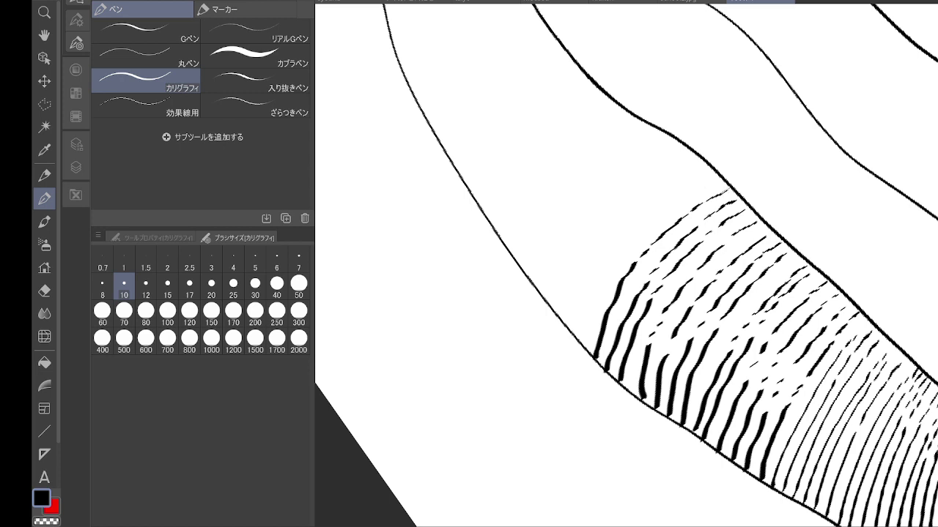
# Step: Hatch the steepening stretch above the bend with thick-based strokes that fade into dashes across the coil
pyautogui.moveTo(586, 345)
pyautogui.mouseDown()
pyautogui.moveTo(601, 289)
pyautogui.moveTo(667, 213)
pyautogui.mouseUp()
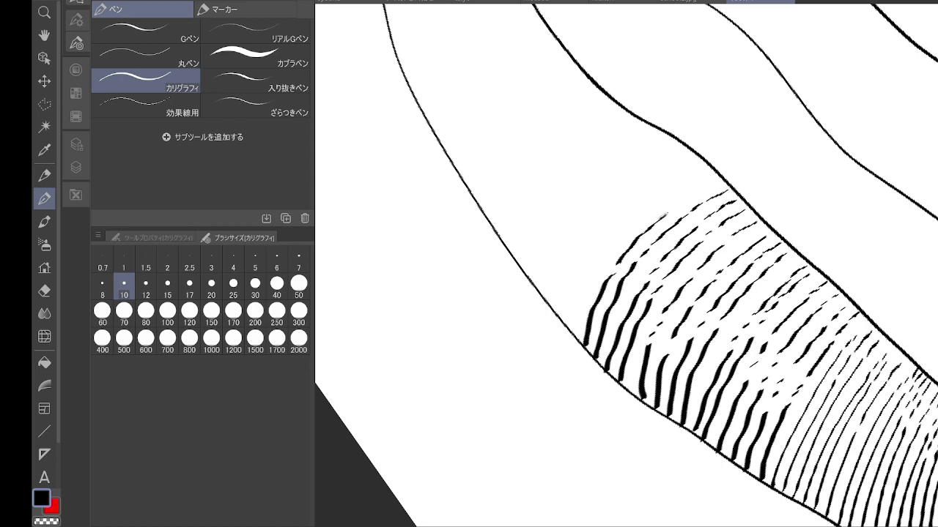
pyautogui.moveTo(572, 327)
pyautogui.mouseDown()
pyautogui.moveTo(619, 237)
pyautogui.moveTo(711, 170)
pyautogui.mouseUp()
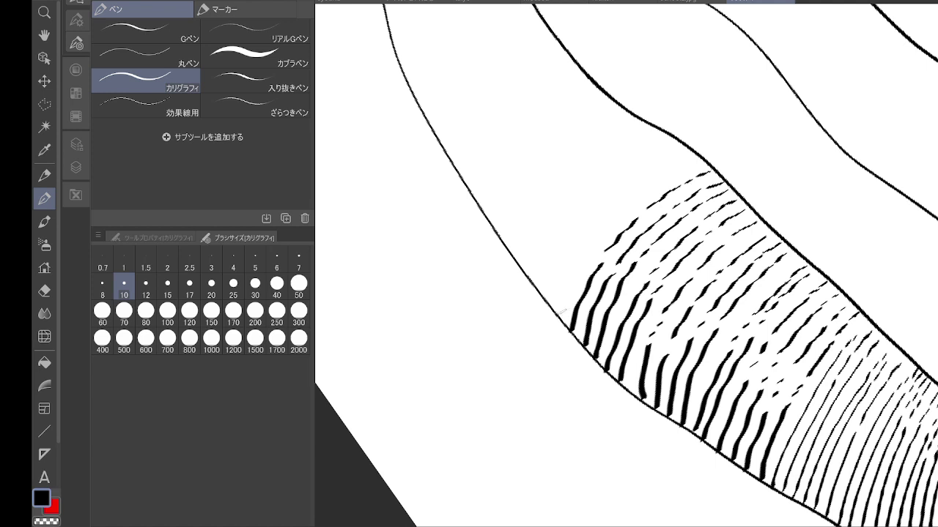
pyautogui.moveTo(559, 316)
pyautogui.mouseDown()
pyautogui.moveTo(598, 235)
pyautogui.moveTo(646, 189)
pyautogui.moveTo(698, 161)
pyautogui.mouseUp()
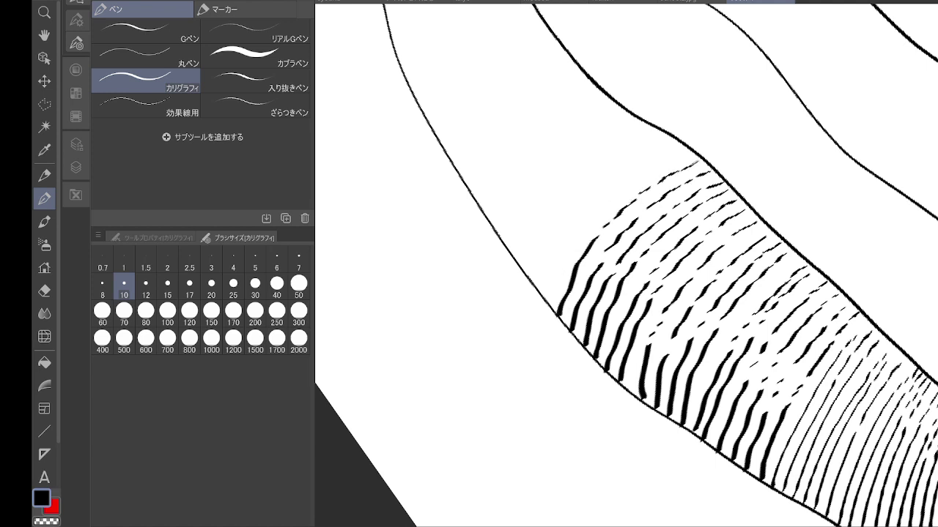
pyautogui.moveTo(551, 302)
pyautogui.mouseDown()
pyautogui.moveTo(588, 218)
pyautogui.moveTo(616, 198)
pyautogui.mouseUp()
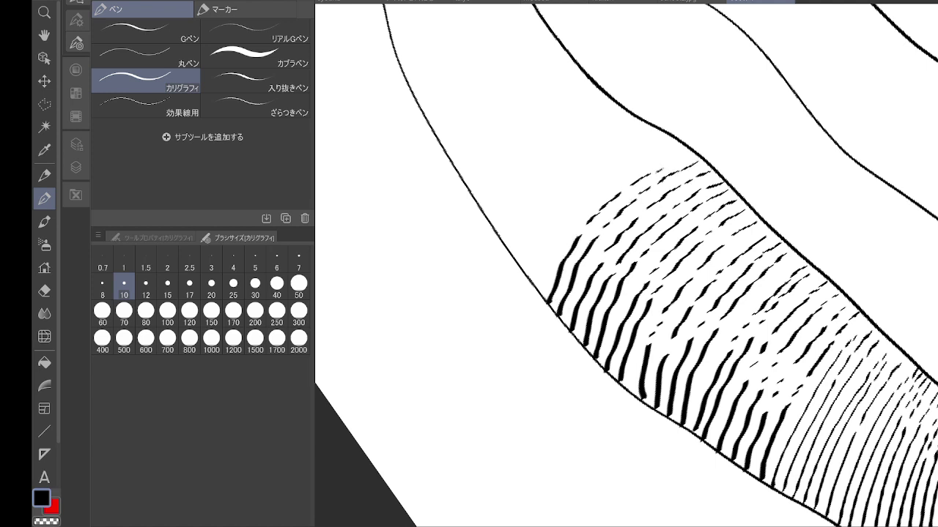
# Step: Continue the curved hatching up the rear of the outer coil, reaching the inner line where it starts curving upward
pyautogui.moveTo(655, 174)
pyautogui.mouseDown()
pyautogui.moveTo(686, 152)
pyautogui.moveTo(730, 165)
pyautogui.moveTo(810, 255)
pyautogui.mouseUp()
pyautogui.moveTo(661, 381)
pyautogui.mouseDown()
pyautogui.moveTo(678, 339)
pyautogui.moveTo(719, 288)
pyautogui.moveTo(768, 256)
pyautogui.mouseUp()
pyautogui.moveTo(648, 366)
pyautogui.mouseDown()
pyautogui.moveTo(664, 327)
pyautogui.moveTo(708, 275)
pyautogui.moveTo(782, 233)
pyautogui.mouseUp()
pyautogui.moveTo(640, 351)
pyautogui.mouseDown()
pyautogui.moveTo(681, 280)
pyautogui.moveTo(754, 227)
pyautogui.mouseUp()
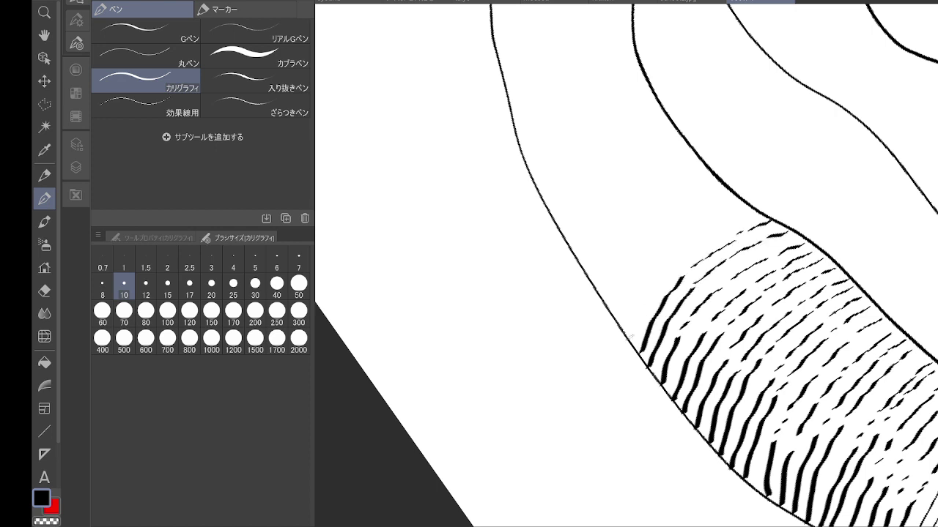
pyautogui.moveTo(628, 338)
pyautogui.mouseDown()
pyautogui.moveTo(666, 273)
pyautogui.moveTo(756, 213)
pyautogui.mouseUp()
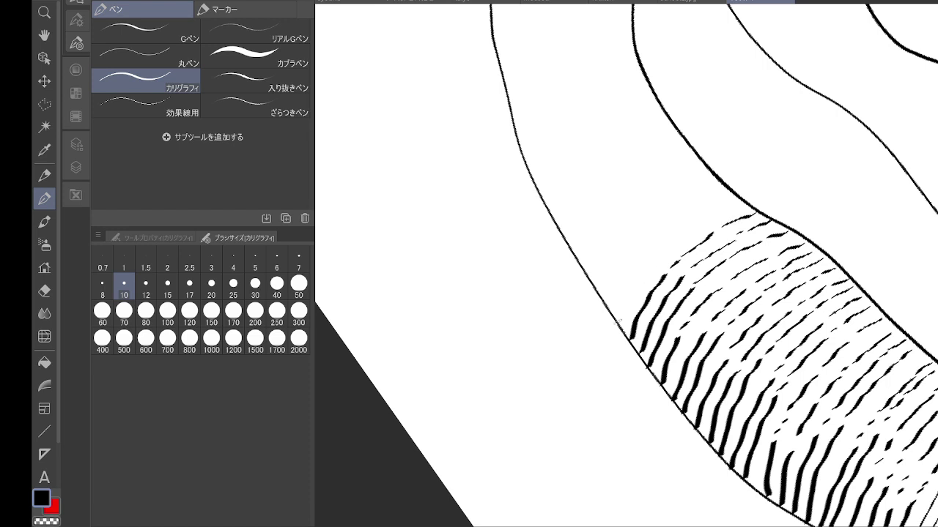
pyautogui.moveTo(617, 322)
pyautogui.mouseDown()
pyautogui.moveTo(666, 251)
pyautogui.moveTo(750, 204)
pyautogui.mouseUp()
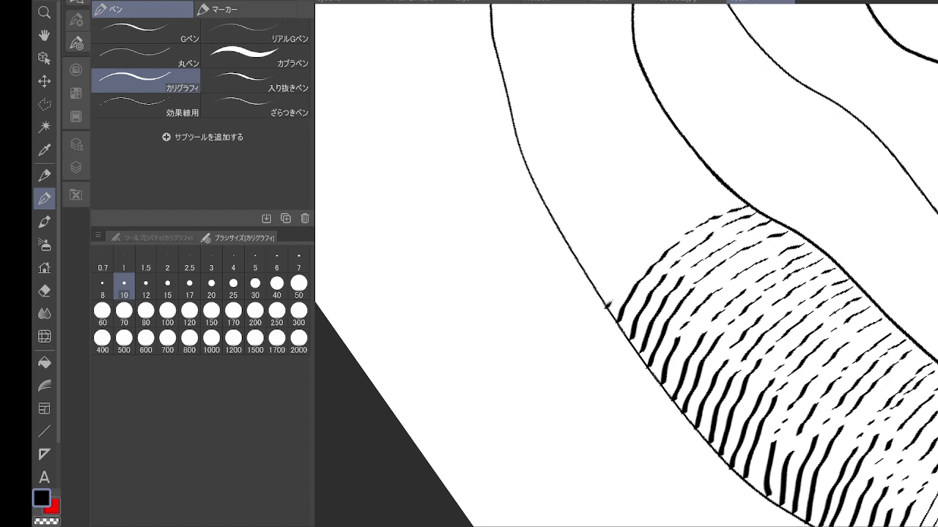
# Step: Add more tightly spaced, flatter arched hatch lines from the rear outline across the narrowing coil band
pyautogui.moveTo(607, 305)
pyautogui.mouseDown()
pyautogui.moveTo(664, 233)
pyautogui.moveTo(740, 192)
pyautogui.moveTo(620, 261)
pyautogui.moveTo(674, 213)
pyautogui.moveTo(727, 187)
pyautogui.mouseUp()
pyautogui.moveTo(591, 276)
pyautogui.mouseDown()
pyautogui.moveTo(646, 220)
pyautogui.moveTo(724, 182)
pyautogui.mouseUp()
pyautogui.moveTo(584, 264); pyautogui.dragTo(649, 206)
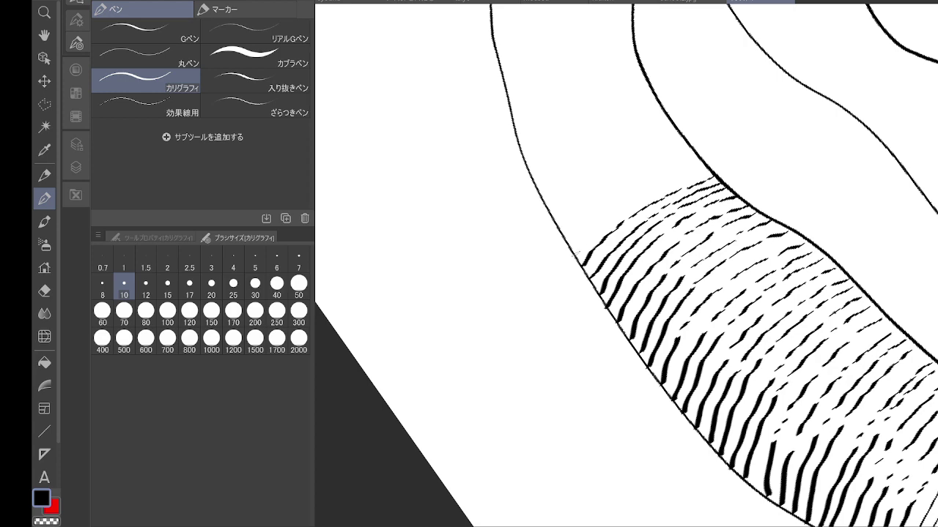
pyautogui.moveTo(573, 255); pyautogui.dragTo(623, 205)
# Step: Draw the next arched hatch lines in overlapping short segments from the rear outline to the inner coil line
pyautogui.moveTo(686, 178)
pyautogui.mouseDown()
pyautogui.moveTo(705, 167)
pyautogui.moveTo(713, 340)
pyautogui.mouseUp()
pyautogui.moveTo(583, 413); pyautogui.dragTo(617, 376)
pyautogui.moveTo(621, 367); pyautogui.dragTo(690, 338)
pyautogui.moveTo(681, 343); pyautogui.dragTo(703, 334)
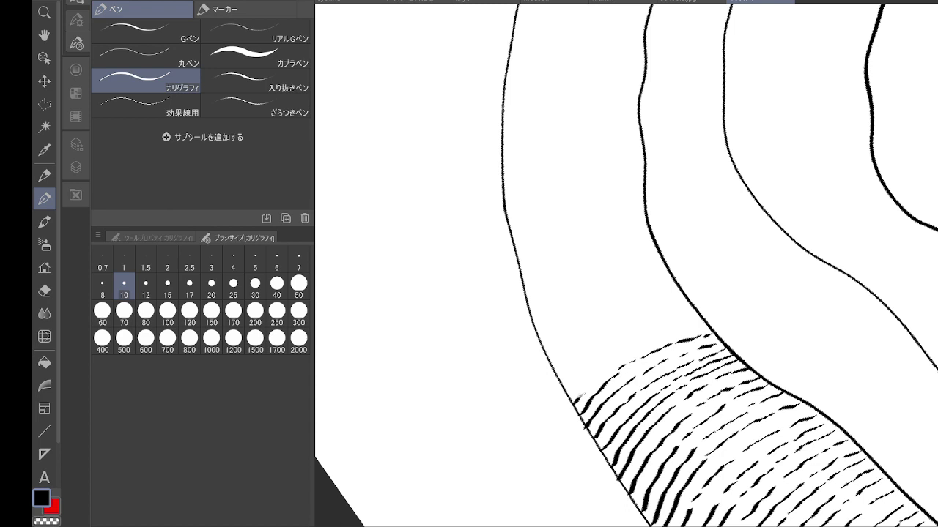
pyautogui.moveTo(576, 399); pyautogui.dragTo(626, 358)
pyautogui.moveTo(616, 363); pyautogui.dragTo(675, 334)
pyautogui.moveTo(667, 338); pyautogui.dragTo(693, 330)
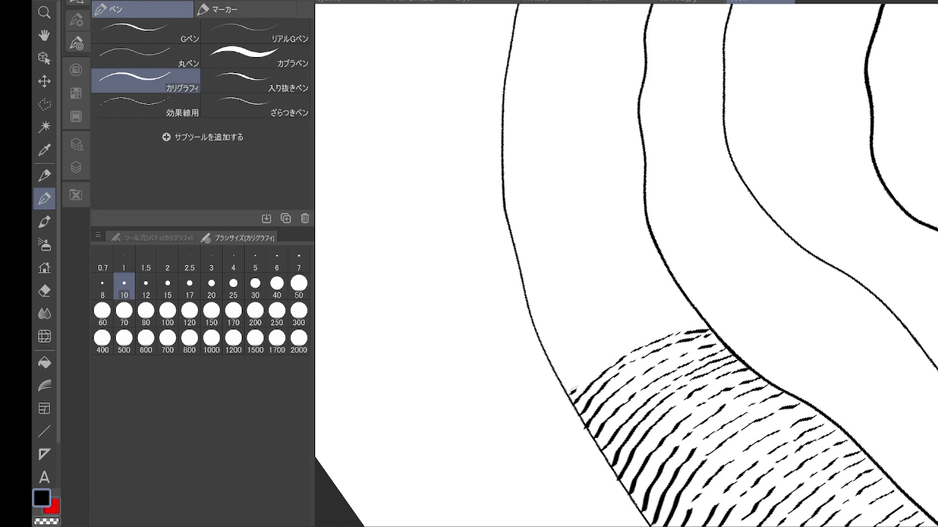
# Step: Pack several dense arched hatch lines across the outer coil, darkening their ends against the inner line
pyautogui.moveTo(571, 391)
pyautogui.mouseDown()
pyautogui.moveTo(621, 348)
pyautogui.moveTo(664, 327)
pyautogui.mouseUp()
pyautogui.moveTo(655, 333); pyautogui.dragTo(708, 319)
pyautogui.moveTo(561, 387)
pyautogui.mouseDown()
pyautogui.moveTo(638, 328)
pyautogui.moveTo(683, 315)
pyautogui.mouseUp()
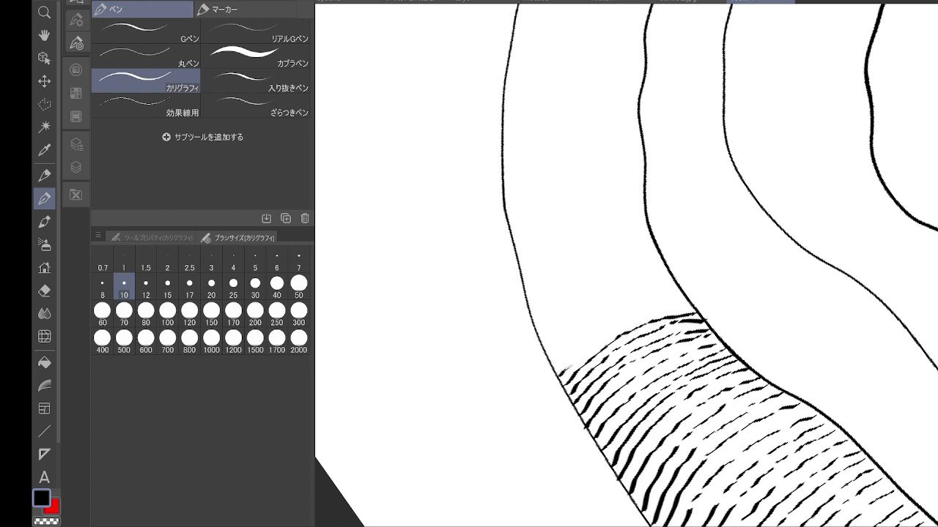
pyautogui.moveTo(565, 371)
pyautogui.mouseDown()
pyautogui.moveTo(619, 329)
pyautogui.moveTo(696, 305)
pyautogui.mouseUp()
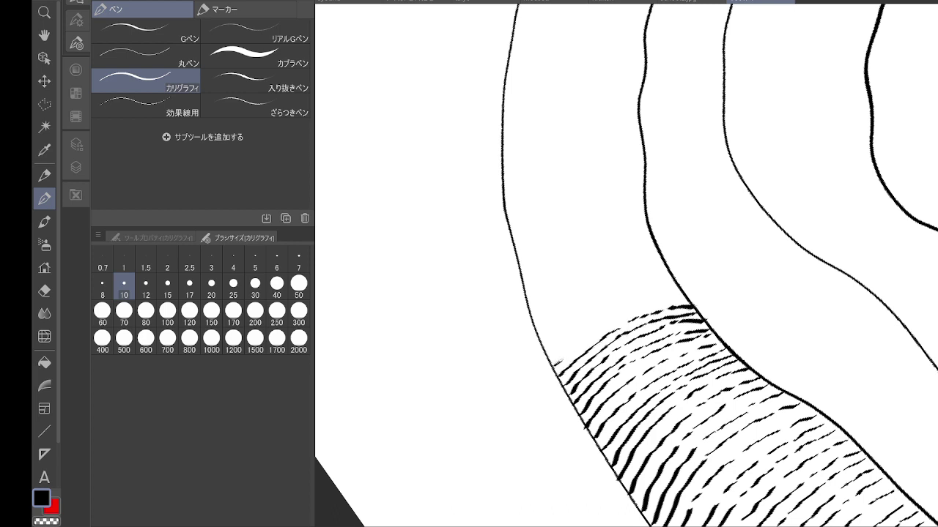
pyautogui.moveTo(555, 365)
pyautogui.mouseDown()
pyautogui.moveTo(624, 315)
pyautogui.moveTo(668, 301)
pyautogui.mouseUp()
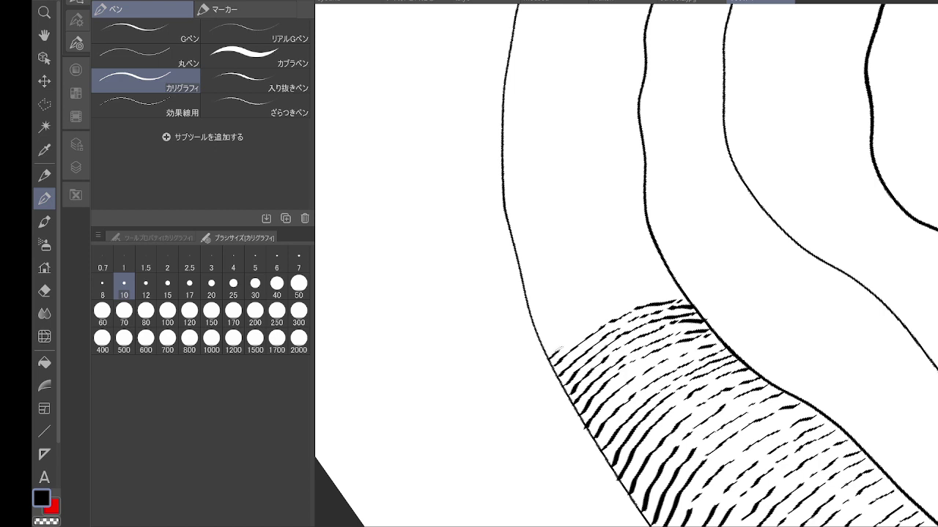
# Step: Extend the arched hatching up the near-vertical rear of the coil, with slightly wider spacing and dashed ends at the inner line
pyautogui.moveTo(555, 353)
pyautogui.mouseDown()
pyautogui.moveTo(632, 300)
pyautogui.moveTo(675, 288)
pyautogui.mouseUp()
pyautogui.moveTo(543, 351)
pyautogui.mouseDown()
pyautogui.moveTo(602, 305)
pyautogui.moveTo(659, 285)
pyautogui.mouseUp()
pyautogui.moveTo(541, 340)
pyautogui.mouseDown()
pyautogui.moveTo(595, 300)
pyautogui.moveTo(663, 276)
pyautogui.moveTo(551, 316)
pyautogui.moveTo(630, 272)
pyautogui.mouseUp()
pyautogui.moveTo(638, 272); pyautogui.dragTo(664, 268)
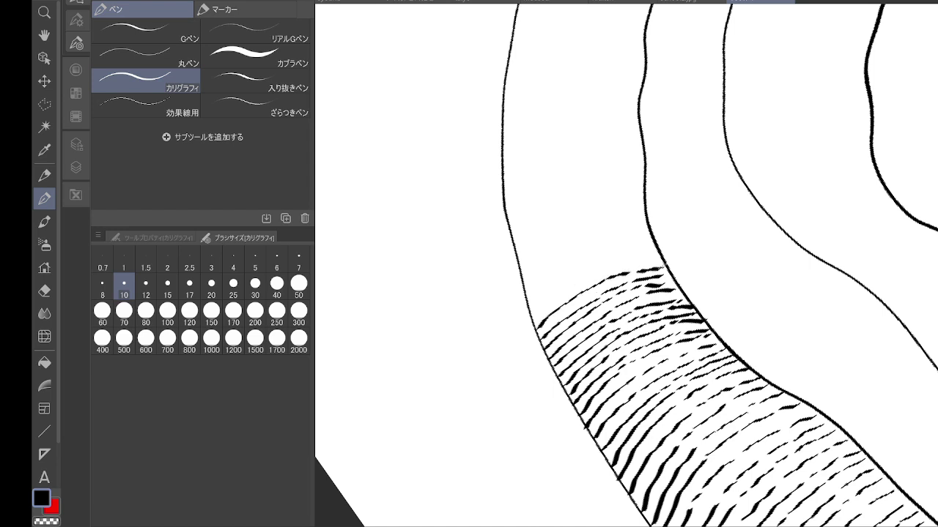
pyautogui.moveTo(529, 315)
pyautogui.mouseDown()
pyautogui.moveTo(608, 262)
pyautogui.moveTo(651, 255)
pyautogui.mouseUp()
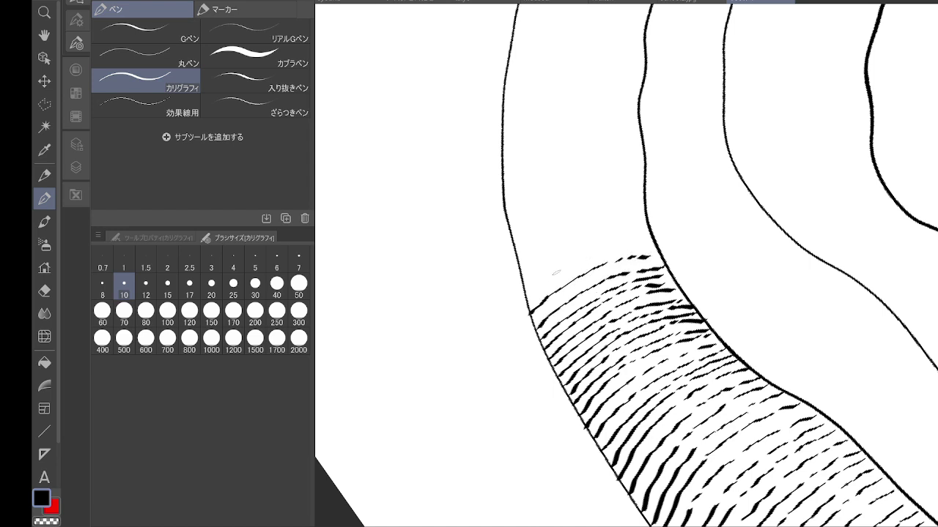
pyautogui.moveTo(526, 296)
pyautogui.mouseDown()
pyautogui.moveTo(610, 248)
pyautogui.moveTo(649, 243)
pyautogui.mouseUp()
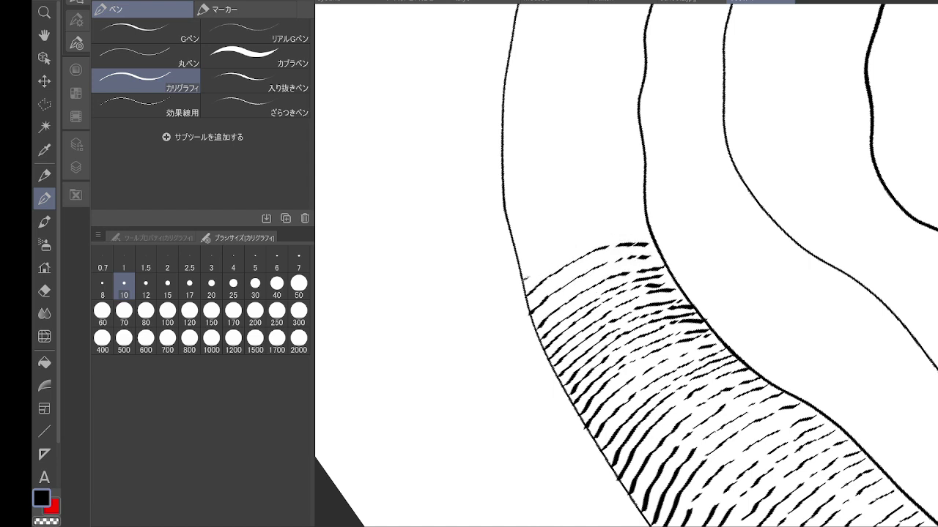
# Step: Hatch up to the slight corner in the outer outline with shallow curved lines ending in short dashes near the inner line
pyautogui.moveTo(523, 281)
pyautogui.mouseDown()
pyautogui.moveTo(601, 236)
pyautogui.moveTo(635, 230)
pyautogui.mouseUp()
pyautogui.moveTo(518, 268); pyautogui.dragTo(608, 220)
pyautogui.moveTo(518, 252); pyautogui.dragTo(611, 208)
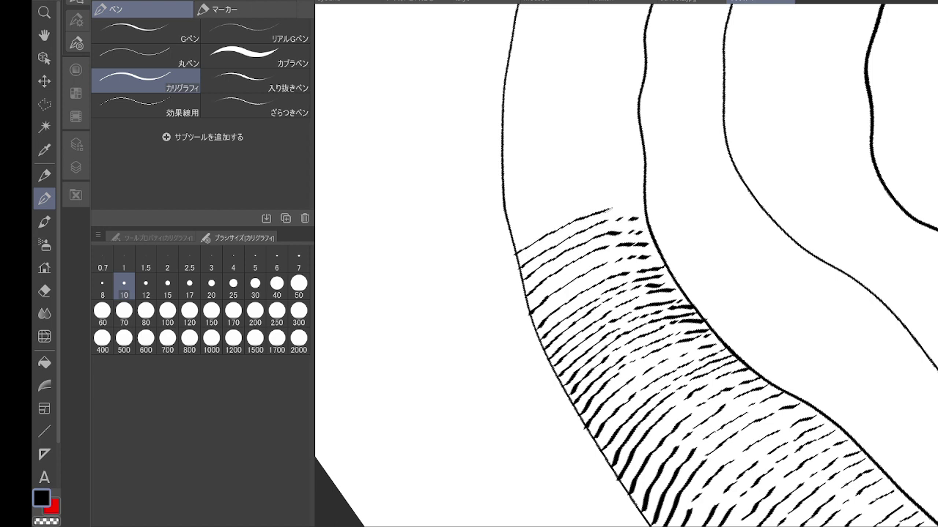
pyautogui.moveTo(513, 239); pyautogui.dragTo(622, 193)
pyautogui.moveTo(511, 221)
pyautogui.mouseDown()
pyautogui.moveTo(593, 186)
pyautogui.moveTo(637, 182)
pyautogui.mouseUp()
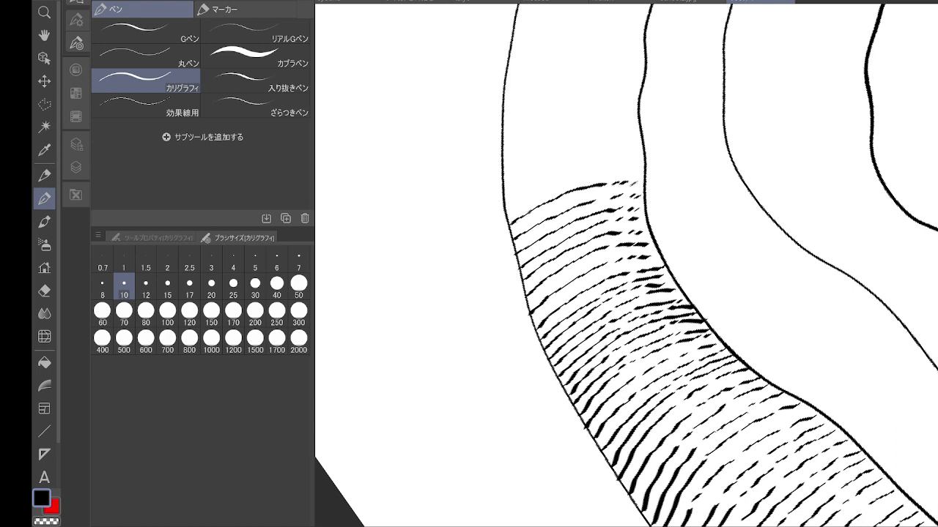
# Step: Continue the arched hatching past the slight corner in the outer outline, breaking each line into short dashes near the inner coil line
pyautogui.moveTo(504, 211)
pyautogui.mouseDown()
pyautogui.moveTo(554, 184)
pyautogui.moveTo(639, 168)
pyautogui.mouseUp()
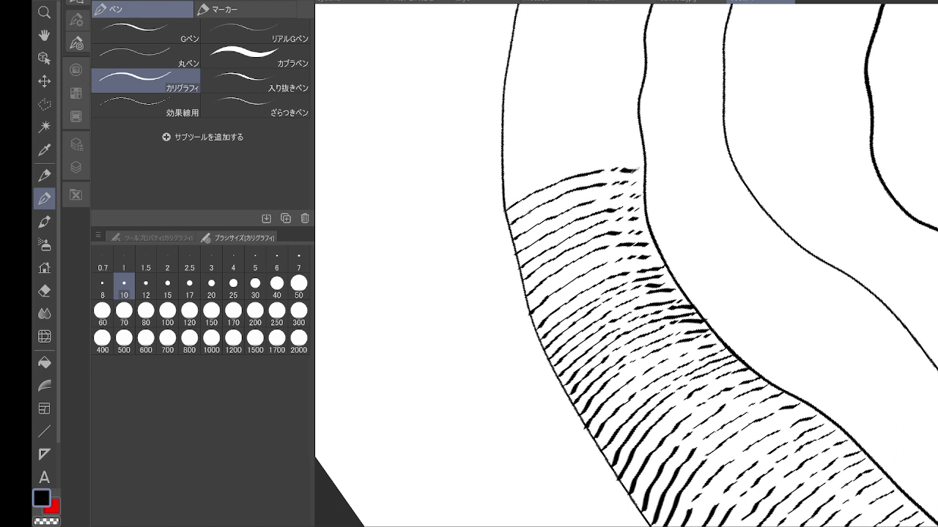
pyautogui.moveTo(507, 194)
pyautogui.mouseDown()
pyautogui.moveTo(593, 152)
pyautogui.moveTo(634, 150)
pyautogui.mouseUp()
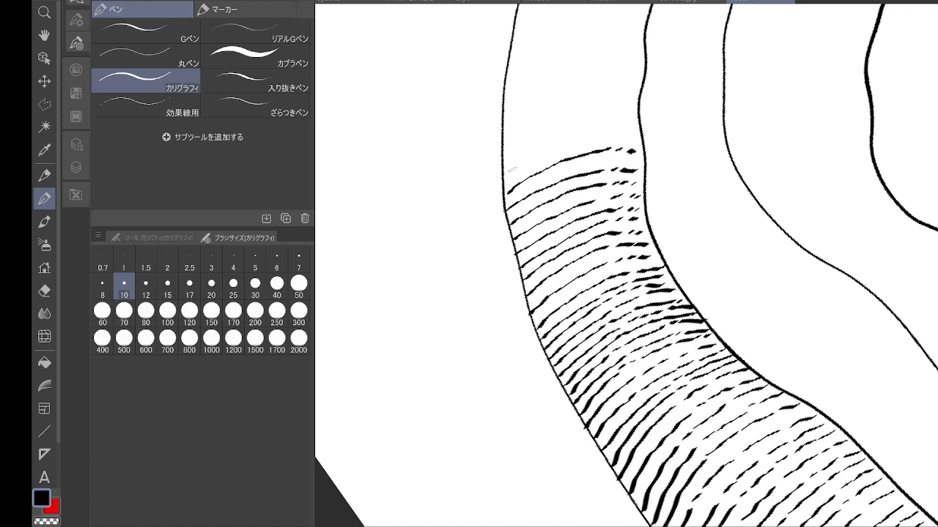
pyautogui.moveTo(511, 169)
pyautogui.mouseDown()
pyautogui.moveTo(571, 143)
pyautogui.moveTo(620, 137)
pyautogui.moveTo(682, 315)
pyautogui.mouseUp()
pyautogui.moveTo(565, 352)
pyautogui.mouseDown()
pyautogui.moveTo(597, 405)
pyautogui.moveTo(622, 347)
pyautogui.moveTo(693, 297)
pyautogui.mouseUp()
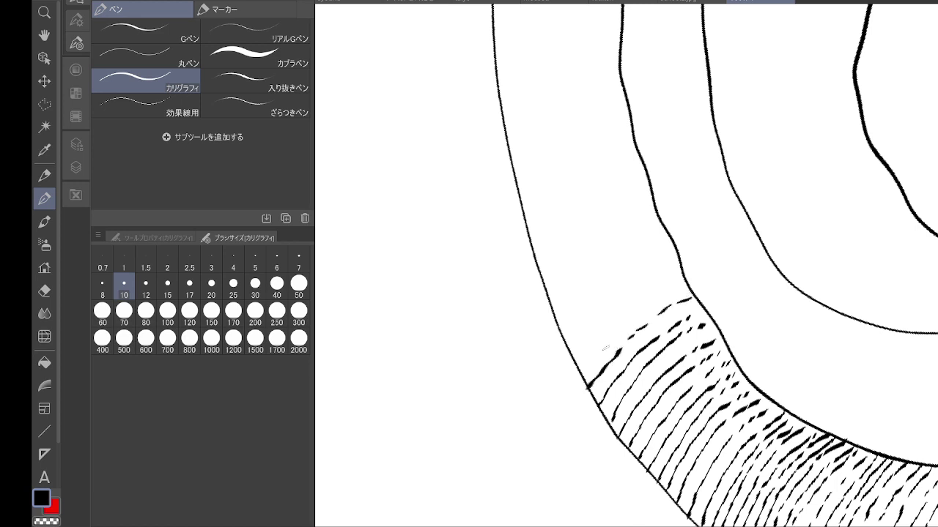
# Step: Hatch the next stretch of the outer coil with close diagonal curves, thickened at the outer outline and broken toward the inner line
pyautogui.moveTo(582, 372)
pyautogui.mouseDown()
pyautogui.moveTo(634, 316)
pyautogui.moveTo(677, 290)
pyautogui.mouseUp()
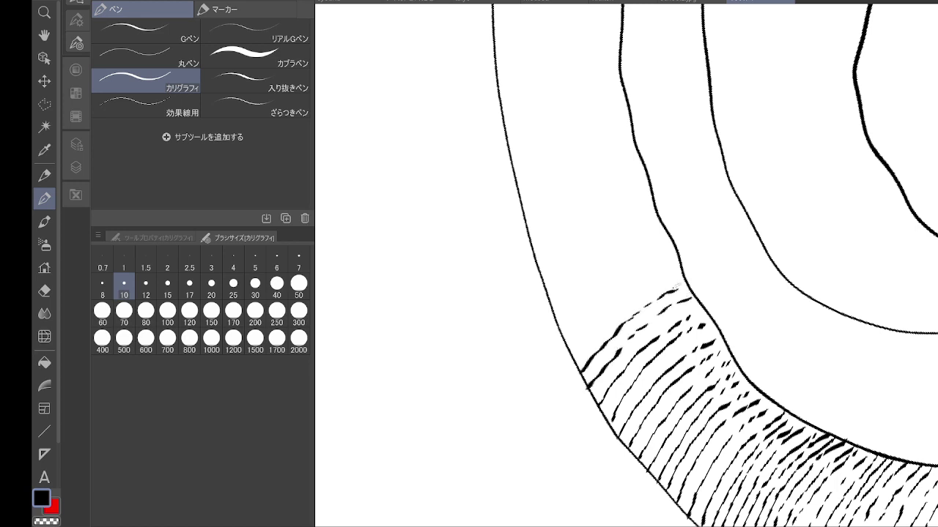
pyautogui.moveTo(574, 360); pyautogui.dragTo(646, 294)
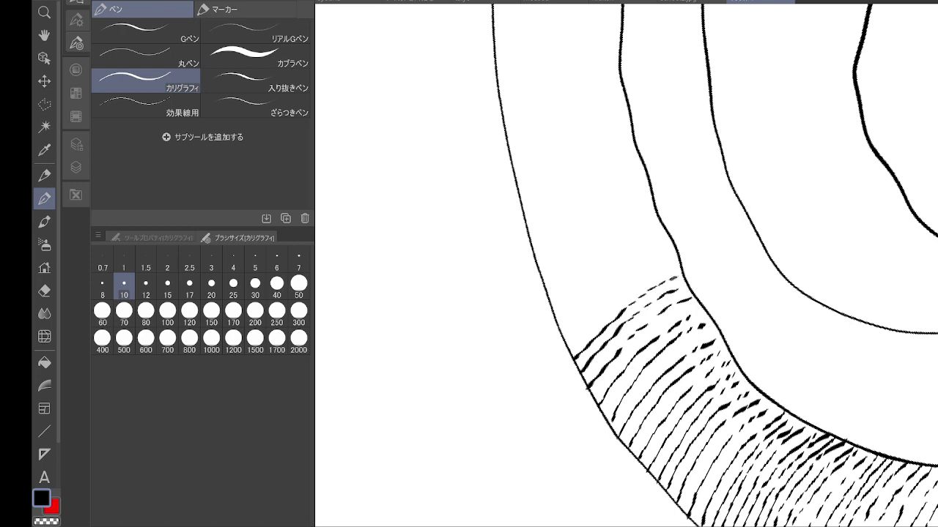
pyautogui.moveTo(565, 344)
pyautogui.mouseDown()
pyautogui.moveTo(674, 261)
pyautogui.moveTo(581, 311)
pyautogui.moveTo(641, 268)
pyautogui.mouseUp()
pyautogui.moveTo(556, 307); pyautogui.dragTo(652, 247)
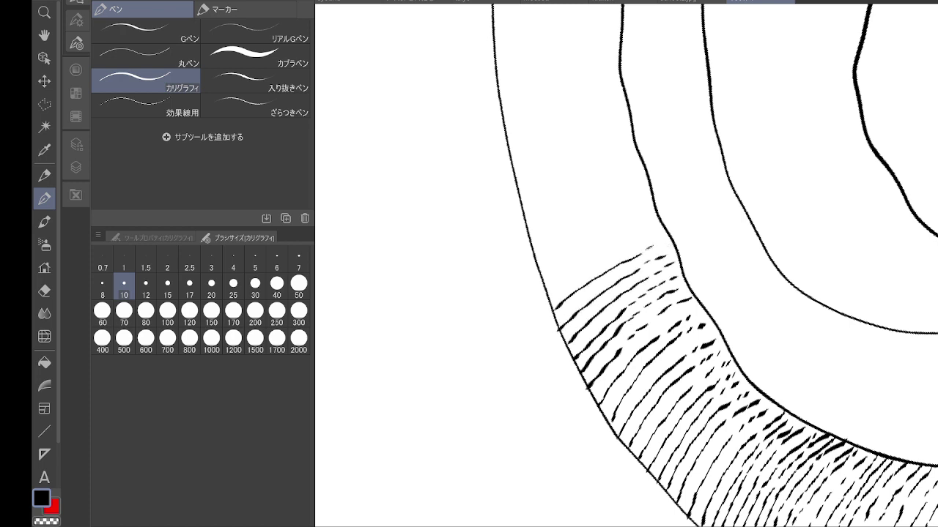
# Step: Add evenly spaced, flatter hatch lines farther along the outer coil, ending in small dashes at the inner line
pyautogui.moveTo(544, 296); pyautogui.dragTo(635, 246)
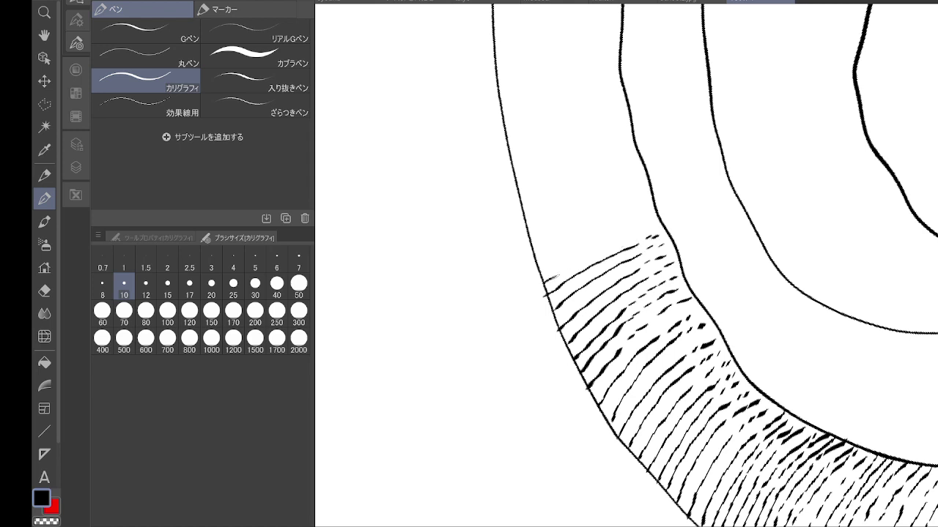
pyautogui.moveTo(546, 281); pyautogui.dragTo(634, 233)
pyautogui.moveTo(541, 269); pyautogui.dragTo(638, 218)
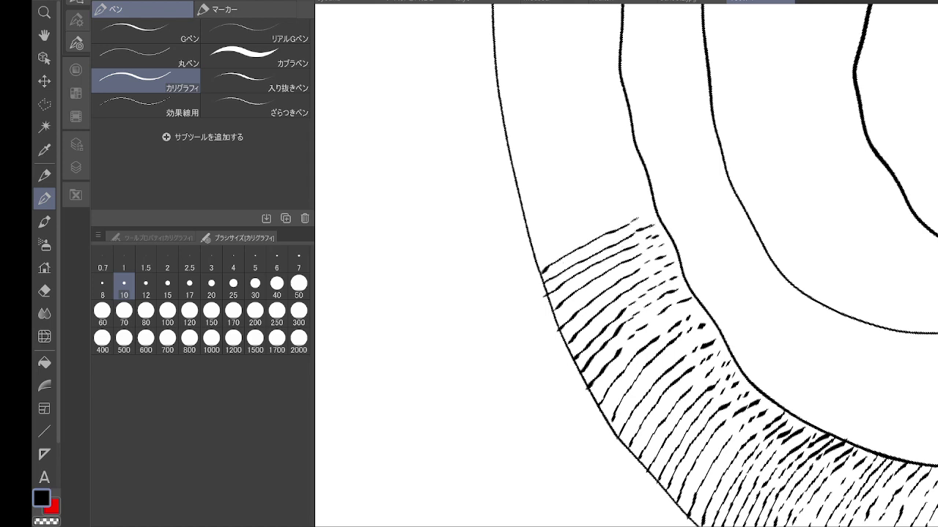
pyautogui.moveTo(538, 261); pyautogui.dragTo(649, 204)
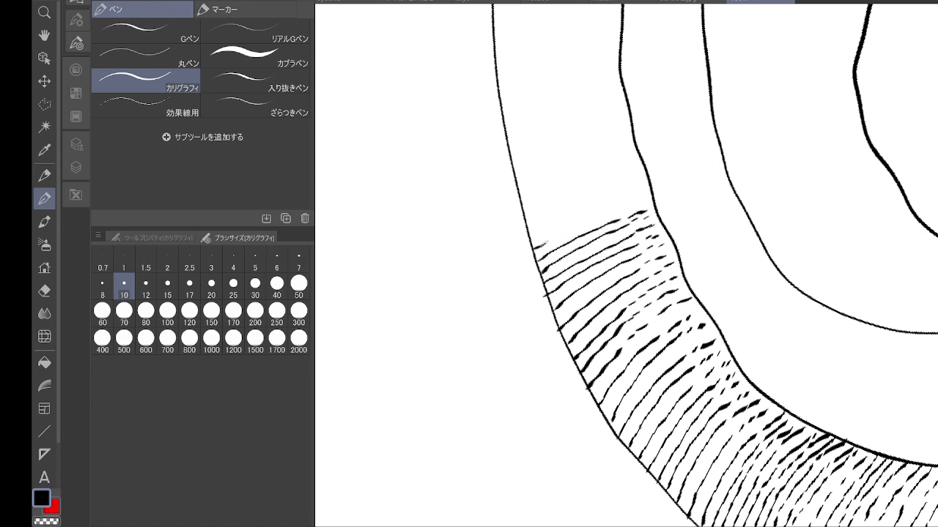
pyautogui.moveTo(534, 247); pyautogui.dragTo(629, 205)
# Step: Fill the background around the whole creature with solid red using the Fill tool, leaving the shell and legs white
pyautogui.hotkey('ctrl', '-')
pyautogui.hotkey('ctrl', '-')
pyautogui.hotkey('ctrl', '-')
pyautogui.hotkey('ctrl', '-')
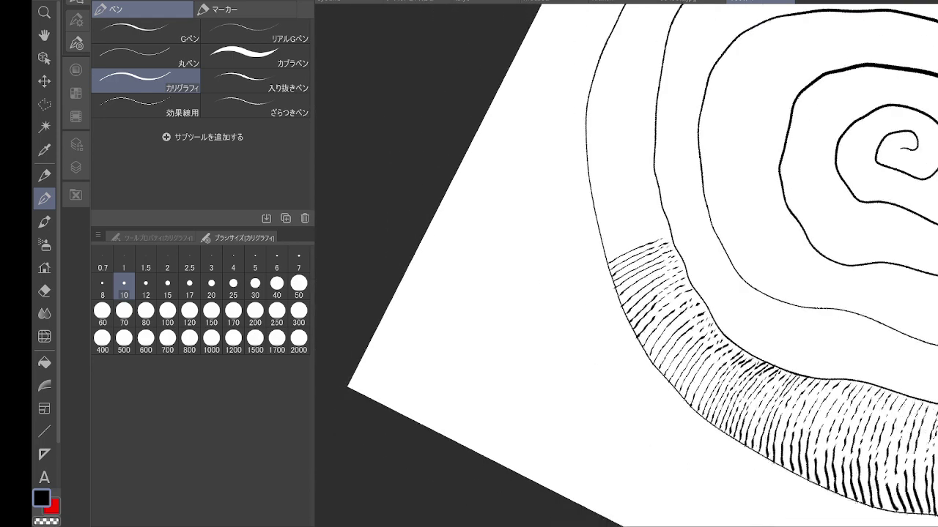
pyautogui.hotkey('ctrl', '-')
pyautogui.hotkey('ctrl', '-')
pyautogui.hotkey('ctrl', '-')
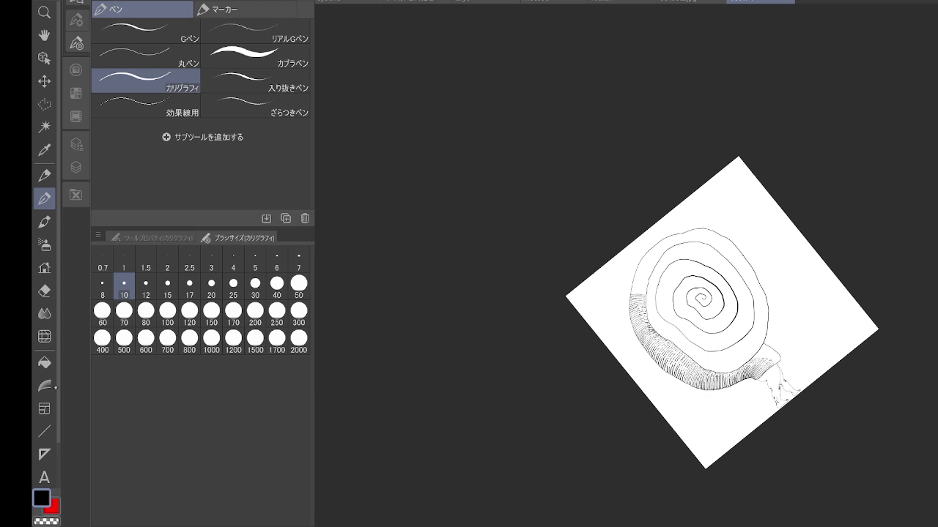
pyautogui.press('g')
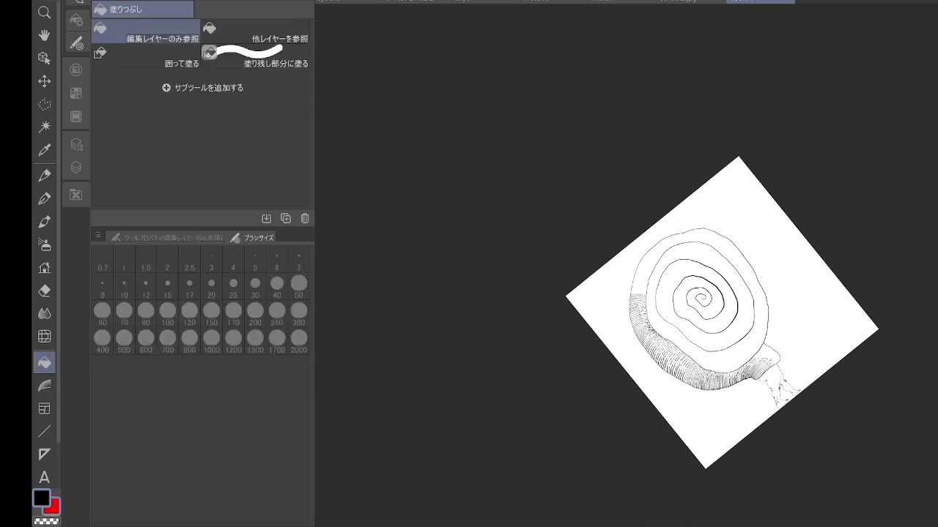
pyautogui.click(785, 308)
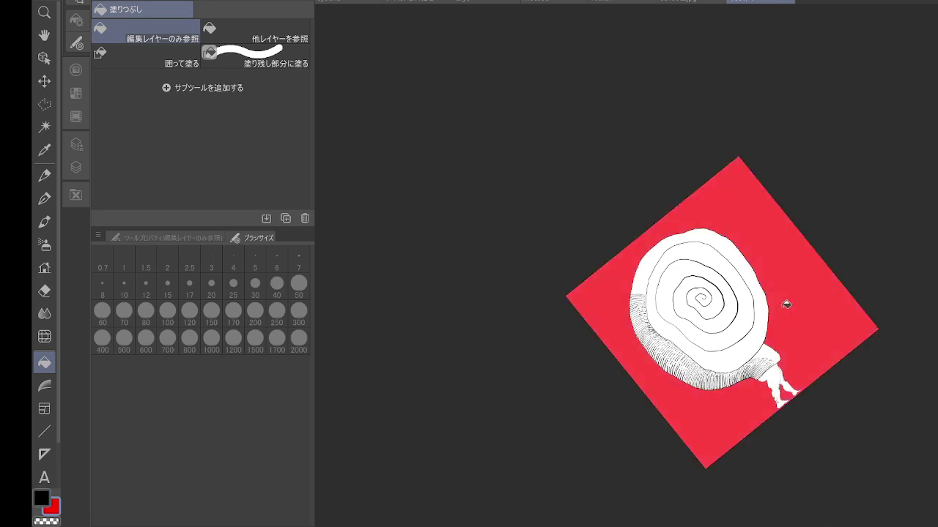
pyautogui.click(785, 304)
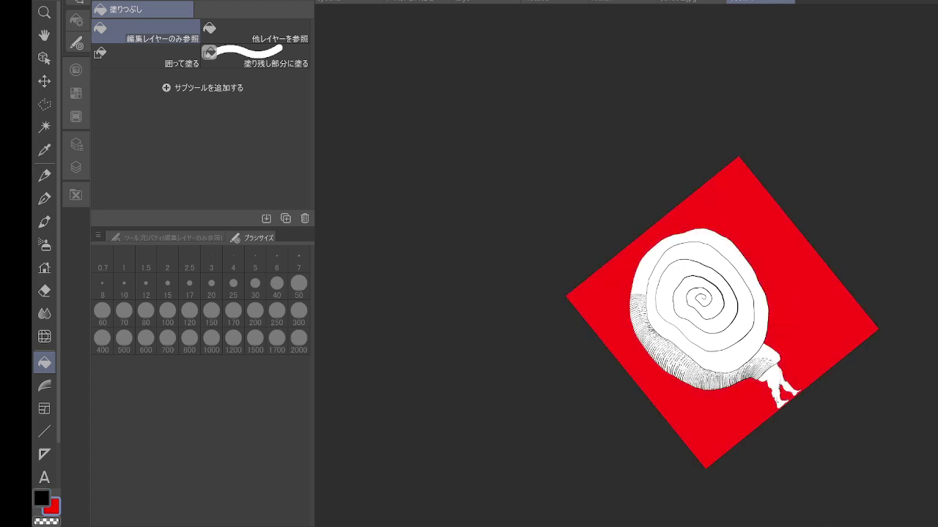
# Step: Resume hatching the outer coil with the black Calligraphy pen, adding several broken curved lines where the hatching stopped
pyautogui.click(44, 199)
pyautogui.click(41, 498)
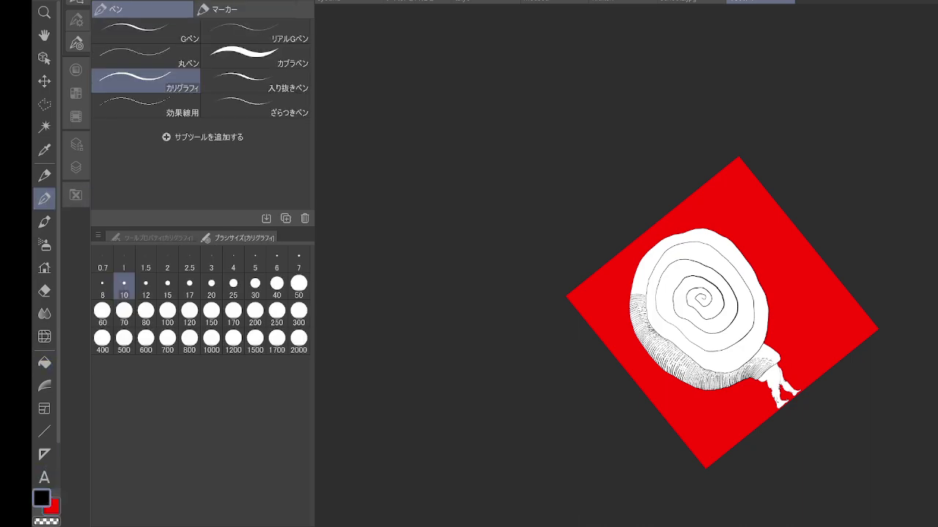
pyautogui.hotkey('ctrl', '+')
pyautogui.hotkey('ctrl', '+')
pyautogui.hotkey('ctrl', '+')
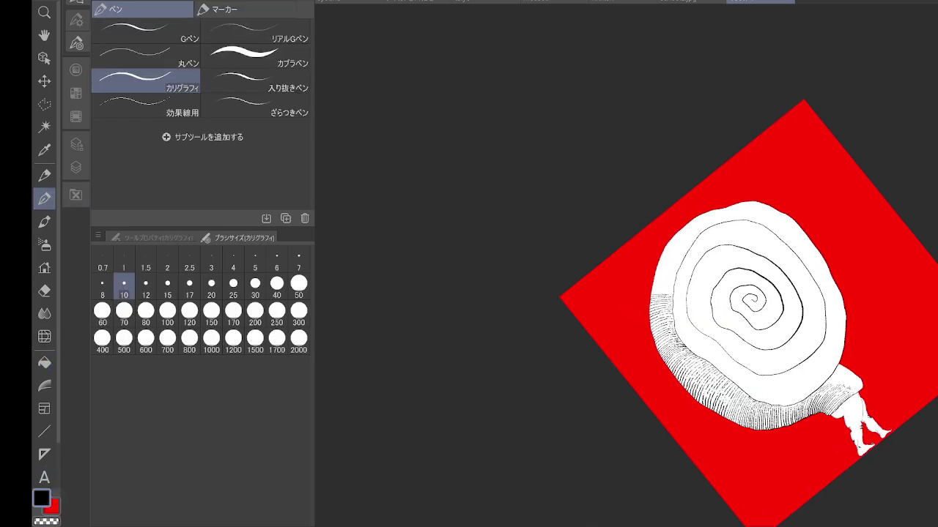
pyautogui.press('-')
pyautogui.press('-')
pyautogui.press('-')
pyautogui.press('-')
pyautogui.press('-')
pyautogui.press('-')
pyautogui.press('-')
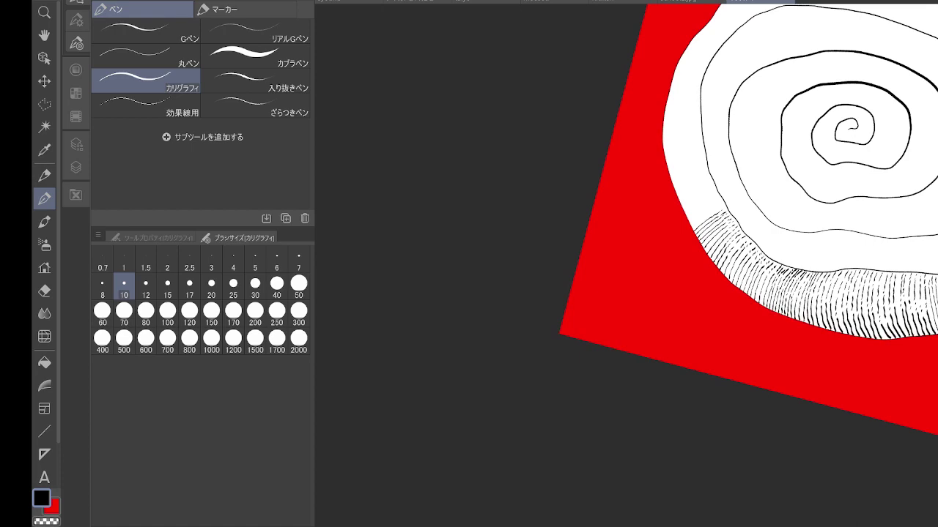
pyautogui.scroll(5, 703, 242)
pyautogui.moveTo(579, 273)
pyautogui.mouseDown()
pyautogui.moveTo(751, 157)
pyautogui.moveTo(599, 233)
pyautogui.moveTo(741, 135)
pyautogui.mouseUp()
pyautogui.moveTo(561, 234)
pyautogui.mouseDown()
pyautogui.moveTo(725, 128)
pyautogui.moveTo(571, 211)
pyautogui.moveTo(729, 107)
pyautogui.mouseUp()
pyautogui.moveTo(546, 203)
pyautogui.mouseDown()
pyautogui.moveTo(718, 98)
pyautogui.moveTo(667, 324)
pyautogui.mouseUp()
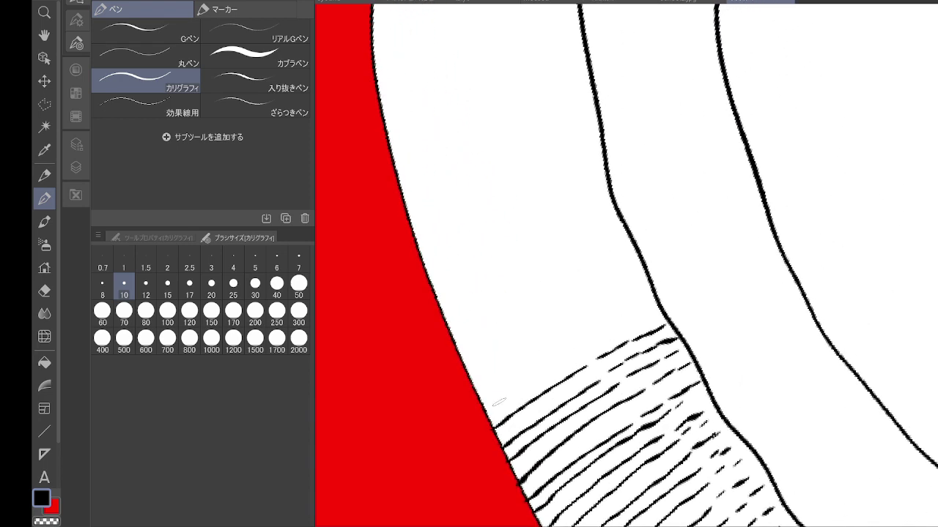
# Step: Draw long, gently arched hatch lines from the red-edged outer outline to the inner line, splitting their inner halves into segments
pyautogui.moveTo(485, 414)
pyautogui.mouseDown()
pyautogui.moveTo(577, 346)
pyautogui.moveTo(661, 308)
pyautogui.mouseUp()
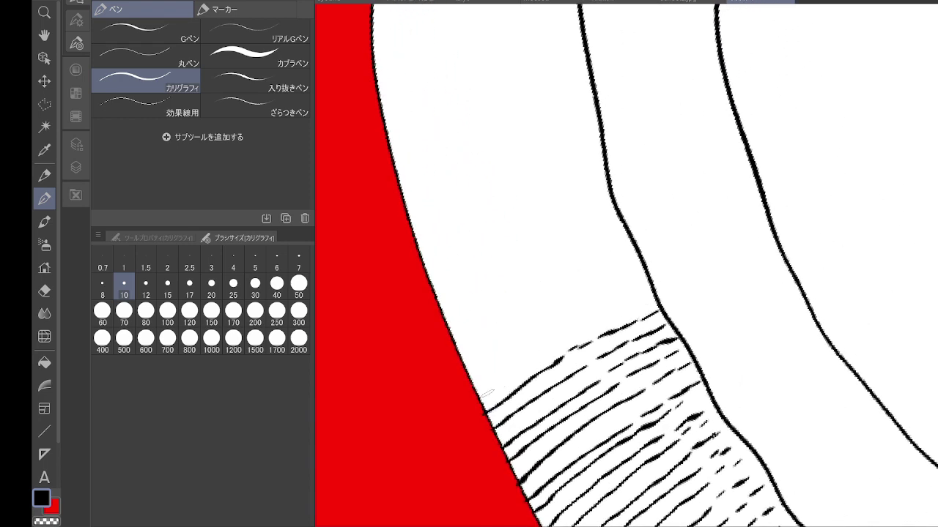
pyautogui.moveTo(478, 397)
pyautogui.mouseDown()
pyautogui.moveTo(555, 344)
pyautogui.moveTo(655, 298)
pyautogui.mouseUp()
pyautogui.moveTo(466, 382)
pyautogui.mouseDown()
pyautogui.moveTo(566, 309)
pyautogui.moveTo(637, 276)
pyautogui.mouseUp()
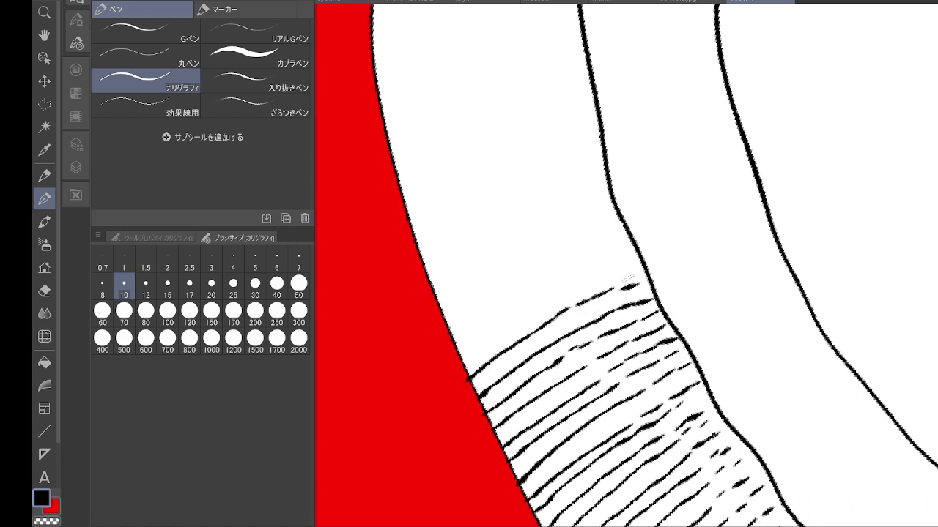
pyautogui.moveTo(463, 360)
pyautogui.mouseDown()
pyautogui.moveTo(565, 291)
pyautogui.moveTo(627, 267)
pyautogui.mouseUp()
pyautogui.moveTo(460, 341); pyautogui.dragTo(626, 243)
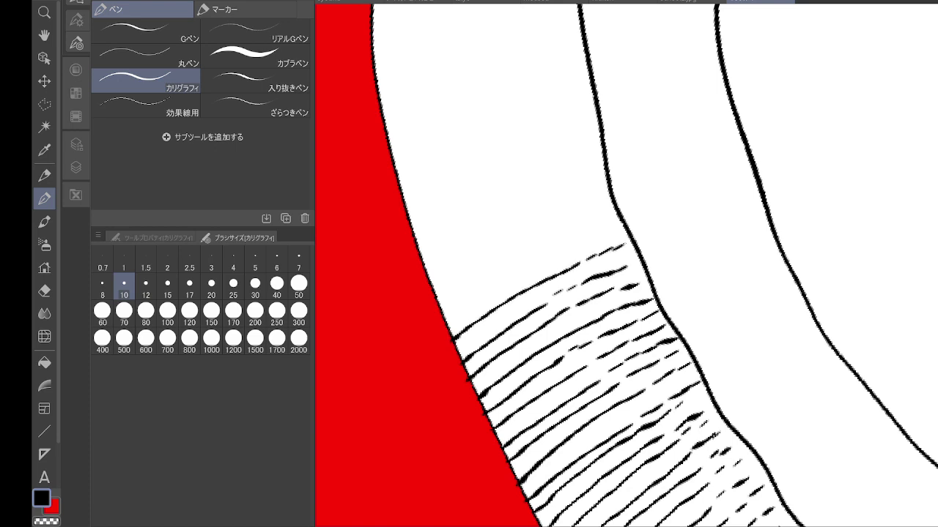
# Step: Extend the hatching up to the bend in the inner coil line with shallow arcs and clustered short dashes at their tips
pyautogui.moveTo(444, 315)
pyautogui.mouseDown()
pyautogui.moveTo(521, 270)
pyautogui.moveTo(622, 229)
pyautogui.mouseUp()
pyautogui.moveTo(439, 299); pyautogui.dragTo(611, 215)
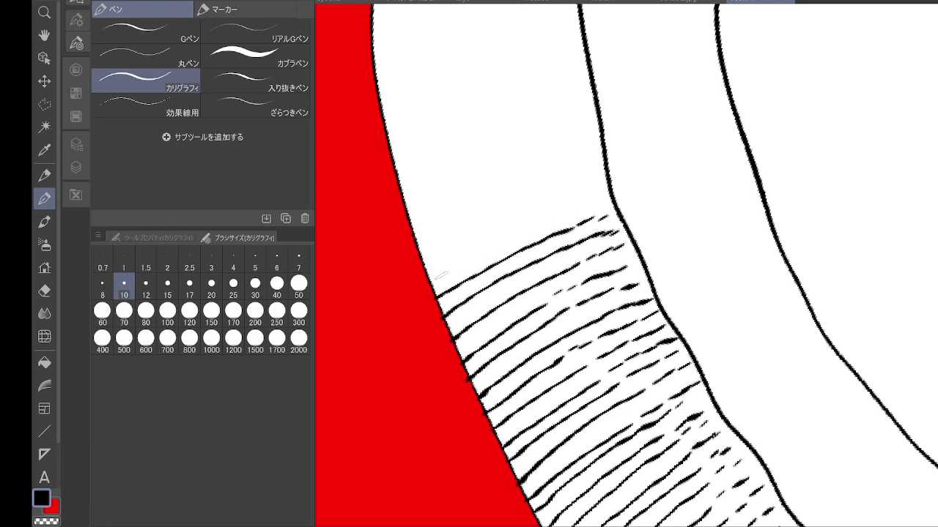
pyautogui.moveTo(426, 280)
pyautogui.mouseDown()
pyautogui.moveTo(501, 236)
pyautogui.moveTo(605, 199)
pyautogui.mouseUp()
pyautogui.moveTo(428, 261)
pyautogui.mouseDown()
pyautogui.moveTo(470, 232)
pyautogui.moveTo(605, 186)
pyautogui.mouseUp()
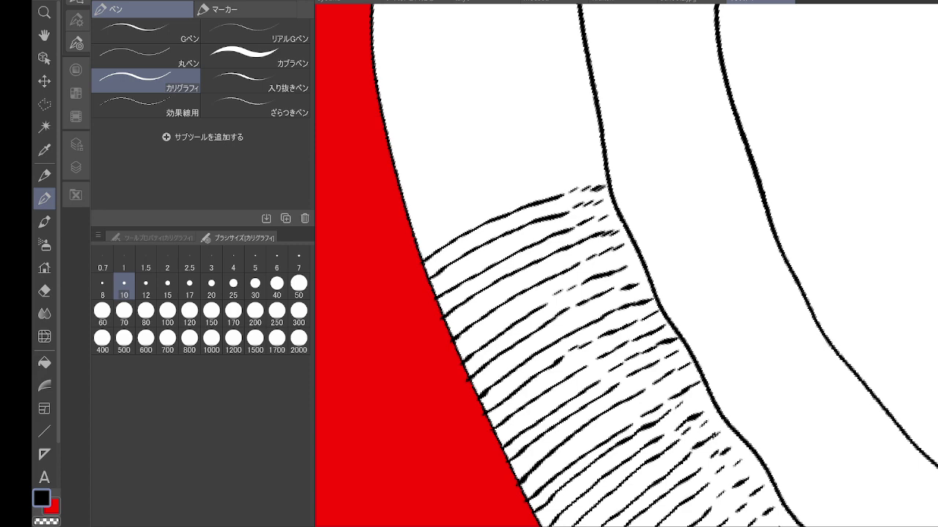
pyautogui.moveTo(606, 186)
pyautogui.mouseDown()
pyautogui.moveTo(661, 320)
pyautogui.moveTo(670, 293)
pyautogui.mouseUp()
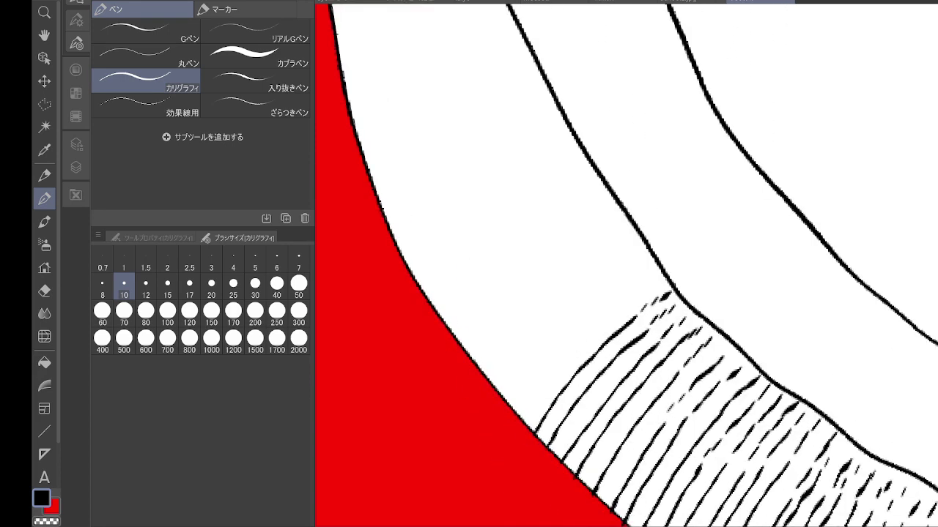
# Step: Draw bolder arched hatch lines just past the bend, heavy at the outer outline and tapering toward the inner line
pyautogui.moveTo(526, 421)
pyautogui.mouseDown()
pyautogui.moveTo(619, 304)
pyautogui.moveTo(662, 280)
pyautogui.mouseUp()
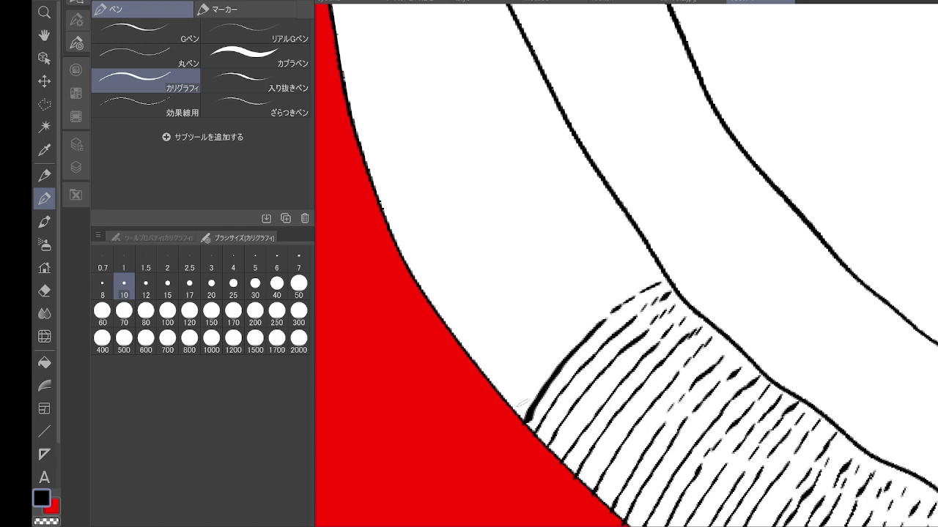
pyautogui.moveTo(521, 402)
pyautogui.mouseDown()
pyautogui.moveTo(572, 321)
pyautogui.moveTo(649, 264)
pyautogui.mouseUp()
pyautogui.moveTo(495, 382)
pyautogui.mouseDown()
pyautogui.moveTo(591, 277)
pyautogui.moveTo(635, 256)
pyautogui.mouseUp()
pyautogui.moveTo(480, 366)
pyautogui.mouseDown()
pyautogui.moveTo(578, 272)
pyautogui.moveTo(622, 246)
pyautogui.moveTo(472, 346)
pyautogui.moveTo(612, 230)
pyautogui.mouseUp()
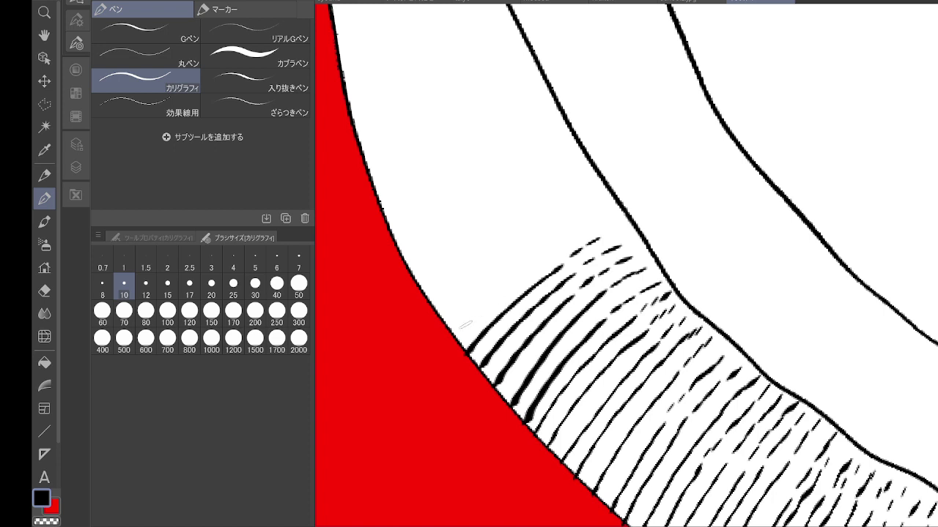
# Step: Follow the bold hatch lines with a few thinner arcs that reach almost to the inner coil line
pyautogui.moveTo(455, 337); pyautogui.dragTo(613, 209)
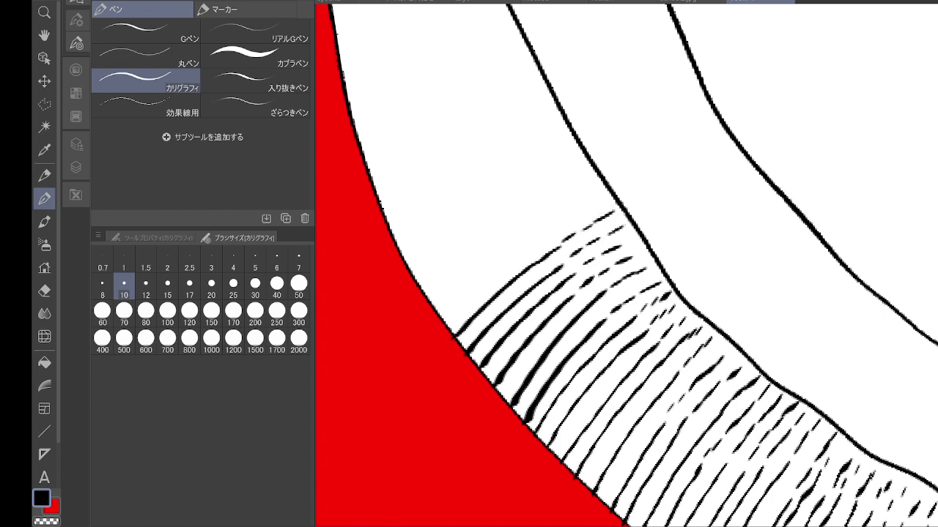
pyautogui.moveTo(448, 317); pyautogui.dragTo(574, 216)
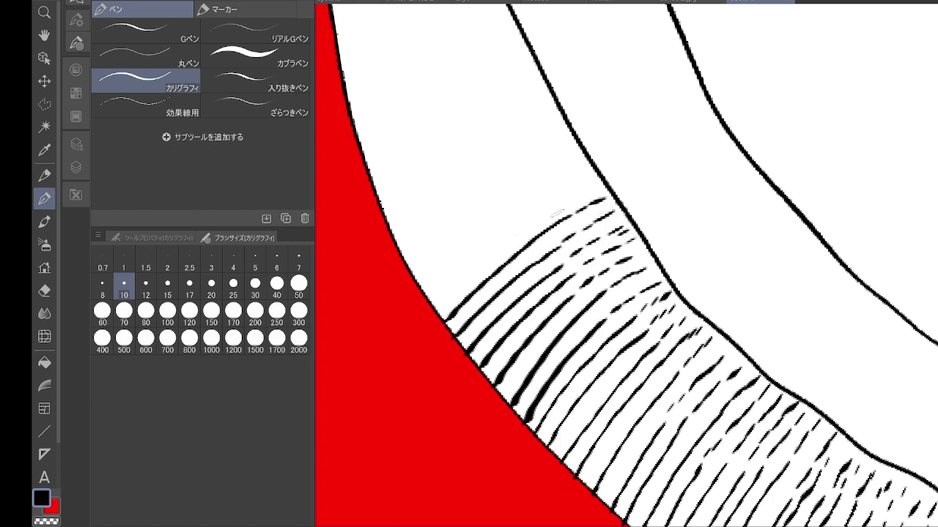
pyautogui.moveTo(436, 303)
pyautogui.mouseDown()
pyautogui.moveTo(537, 219)
pyautogui.moveTo(592, 187)
pyautogui.mouseUp()
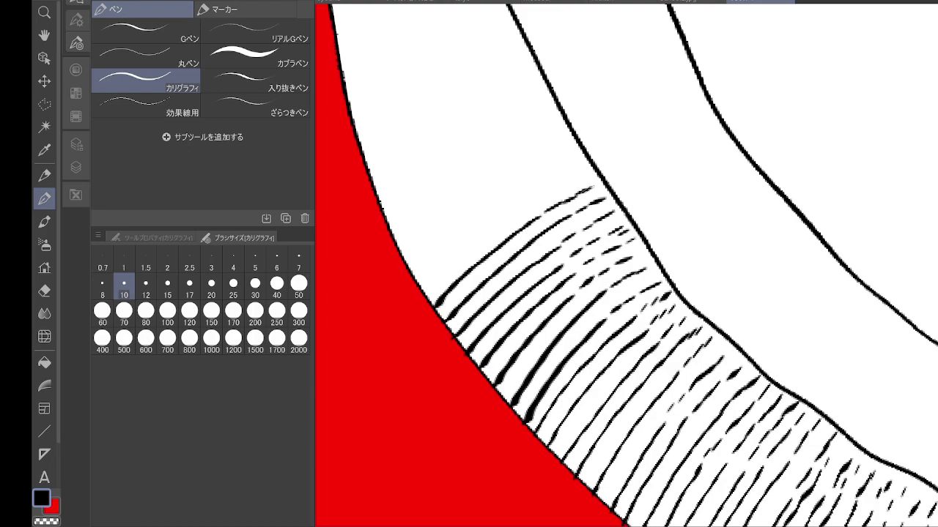
# Step: Draw thick, short curved hatch lines at the unfinished end of the shading, each followed by separate dashes near the inner line
pyautogui.hotkey('ctrl', '-')
pyautogui.hotkey('ctrl', '-')
pyautogui.hotkey('ctrl', '-')
pyautogui.hotkey('ctrl', '-')
pyautogui.hotkey('ctrl', '-')
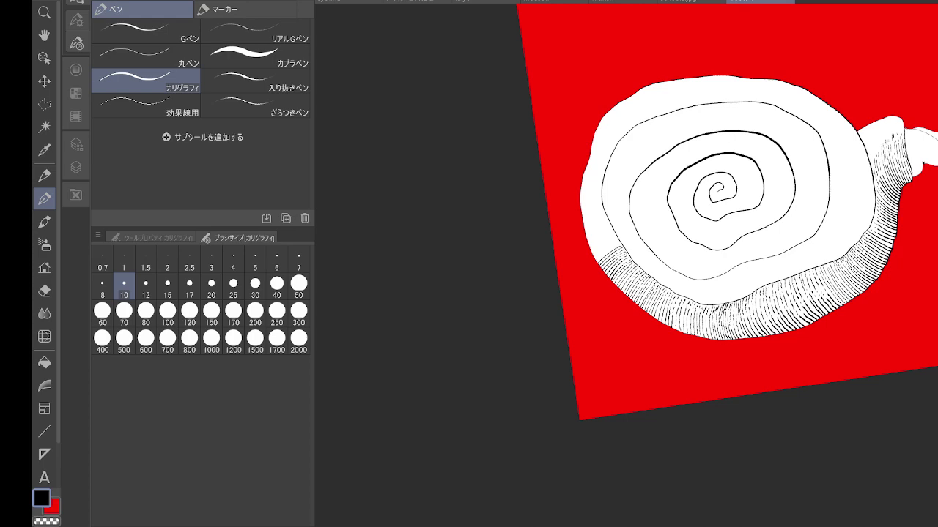
pyautogui.press('-')
pyautogui.press('-')
pyautogui.press('-')
pyautogui.press('-')
pyautogui.press('-')
pyautogui.press('-')
pyautogui.press('-')
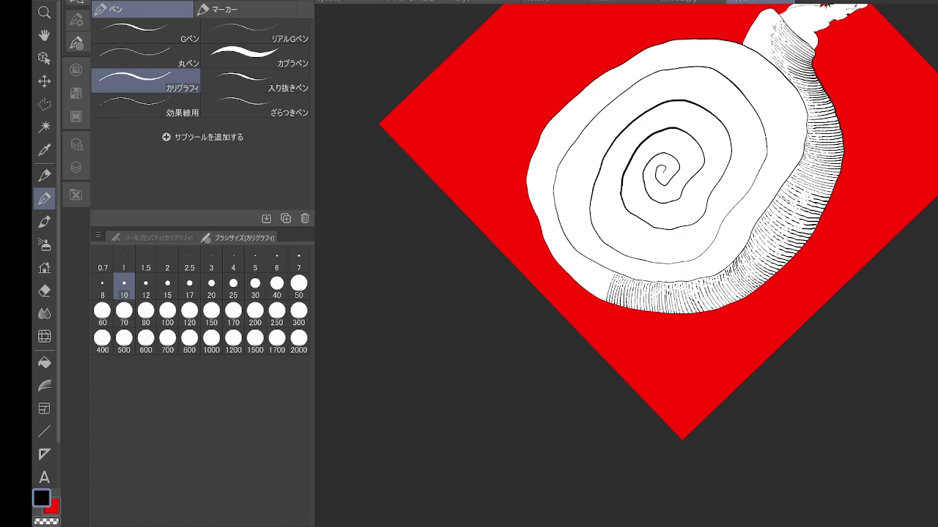
pyautogui.scroll(5, 615, 286)
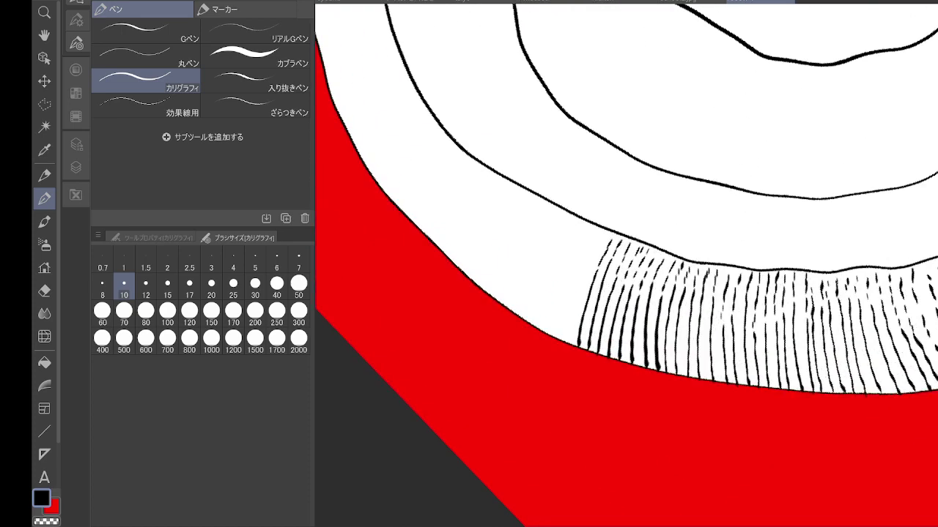
pyautogui.moveTo(565, 343)
pyautogui.mouseDown()
pyautogui.moveTo(599, 243)
pyautogui.moveTo(562, 334)
pyautogui.moveTo(571, 271)
pyautogui.mouseUp()
pyautogui.moveTo(573, 263); pyautogui.dragTo(583, 246)
pyautogui.moveTo(542, 328); pyautogui.dragTo(564, 260)
pyautogui.moveTo(564, 254); pyautogui.dragTo(583, 222)
pyautogui.moveTo(524, 321); pyautogui.dragTo(556, 249)
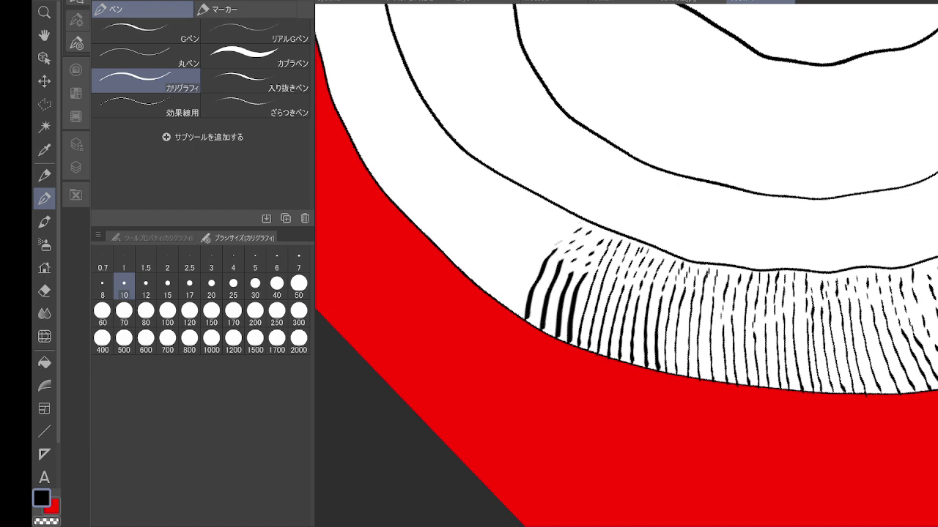
# Step: Add more thick, spaced hatch strokes from the outer outline to mid-coil, with small detached dashes continuing toward the inner line
pyautogui.moveTo(513, 311); pyautogui.dragTo(532, 262)
pyautogui.moveTo(528, 268); pyautogui.dragTo(559, 219)
pyautogui.moveTo(504, 305)
pyautogui.mouseDown()
pyautogui.moveTo(512, 244)
pyautogui.moveTo(547, 211)
pyautogui.moveTo(496, 284)
pyautogui.moveTo(519, 237)
pyautogui.mouseUp()
pyautogui.moveTo(513, 242); pyautogui.dragTo(541, 207)
pyautogui.moveTo(479, 289); pyautogui.dragTo(517, 220)
pyautogui.moveTo(519, 215)
pyautogui.mouseDown()
pyautogui.moveTo(527, 205)
pyautogui.moveTo(683, 325)
pyautogui.mouseUp()
# Step: Carry the hatching up the curving coil with progressively thinner, longer slanted strokes and tiny dashes closing the gap to the inner line
pyautogui.moveTo(624, 388)
pyautogui.mouseDown()
pyautogui.moveTo(667, 307)
pyautogui.moveTo(609, 380)
pyautogui.moveTo(648, 318)
pyautogui.mouseUp()
pyautogui.moveTo(648, 310); pyautogui.dragTo(654, 302)
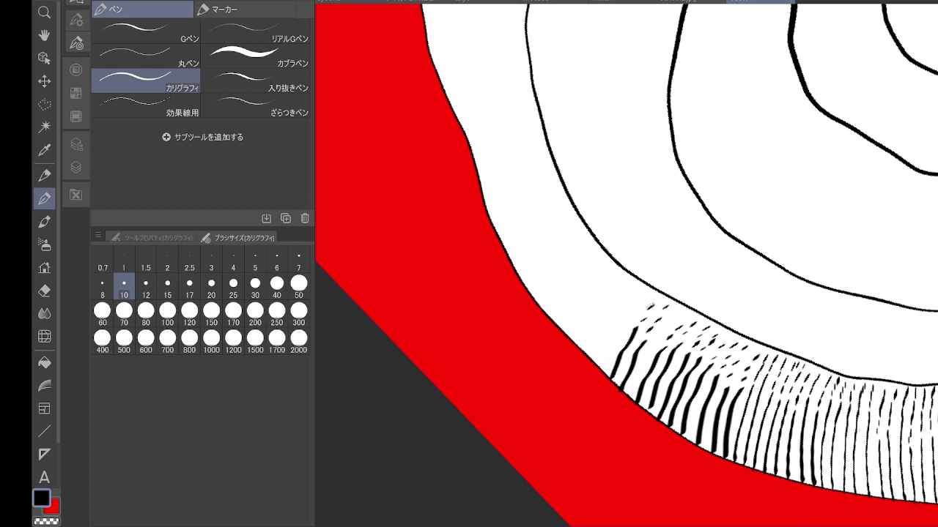
pyautogui.moveTo(601, 366); pyautogui.dragTo(628, 322)
pyautogui.moveTo(630, 312); pyautogui.dragTo(646, 300)
pyautogui.moveTo(588, 356); pyautogui.dragTo(628, 302)
pyautogui.moveTo(633, 298); pyautogui.dragTo(643, 289)
pyautogui.moveTo(577, 347); pyautogui.dragTo(622, 287)
pyautogui.moveTo(627, 283); pyautogui.dragTo(634, 277)
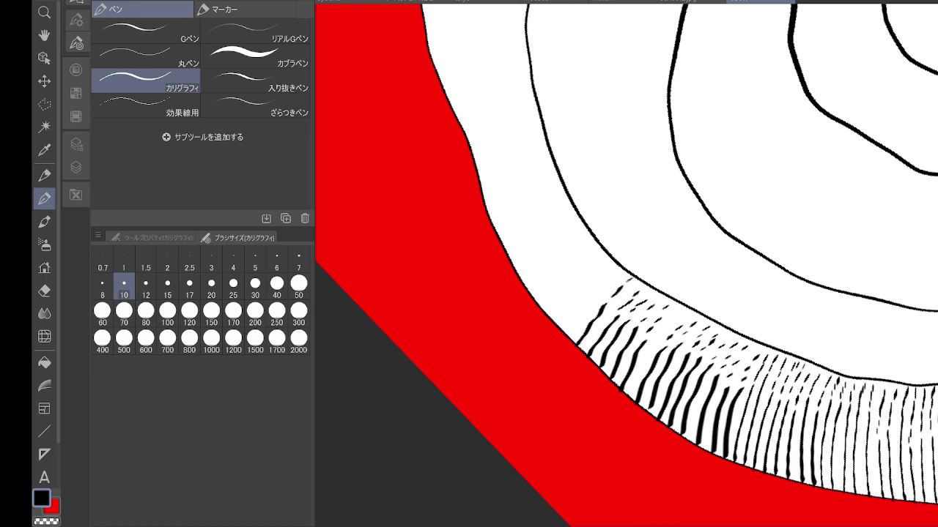
# Step: Extend the outer coil's hatching with three rows of slanted, broken strokes and undo the stray mark on the neighbouring coil
pyautogui.moveTo(567, 339)
pyautogui.mouseDown()
pyautogui.moveTo(611, 275)
pyautogui.moveTo(559, 323)
pyautogui.moveTo(617, 260)
pyautogui.mouseUp()
pyautogui.moveTo(543, 318); pyautogui.dragTo(595, 263)
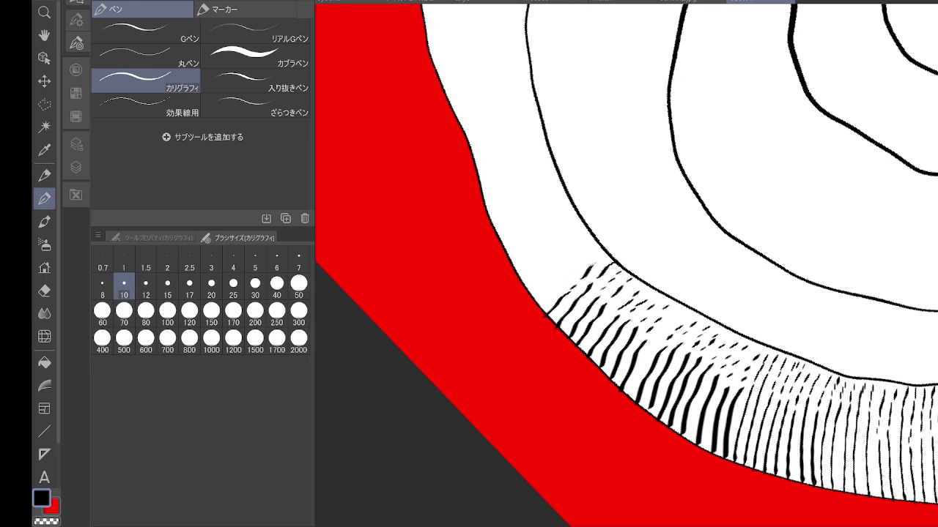
pyautogui.moveTo(536, 307); pyautogui.dragTo(602, 245)
pyautogui.moveTo(599, 117); pyautogui.dragTo(652, 182)
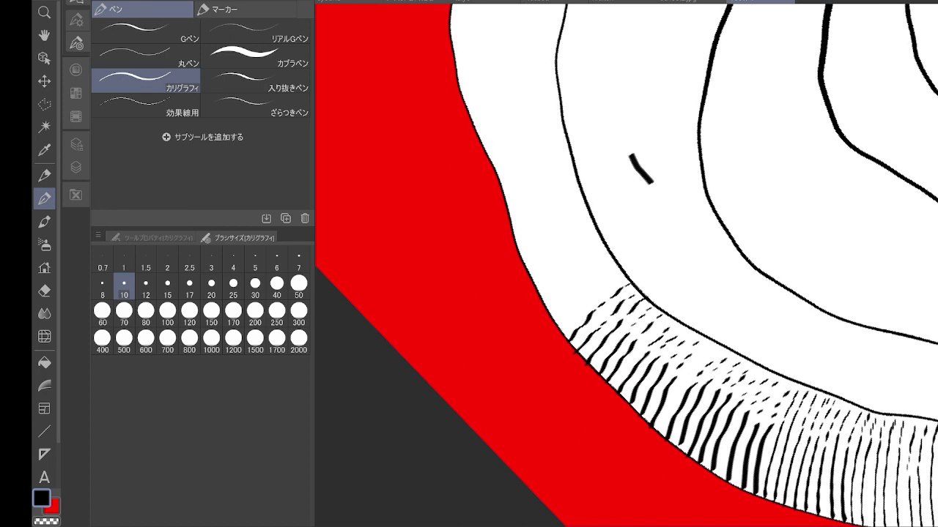
pyautogui.hotkey('ctrl', 'z')
# Step: Draw short, bold hatch strokes from the outer outline, each followed by small slanted dashes up to the inner coil line
pyautogui.press('-')
pyautogui.press('-')
pyautogui.press('-')
pyautogui.press('-')
pyautogui.press('-')
pyautogui.press('-')
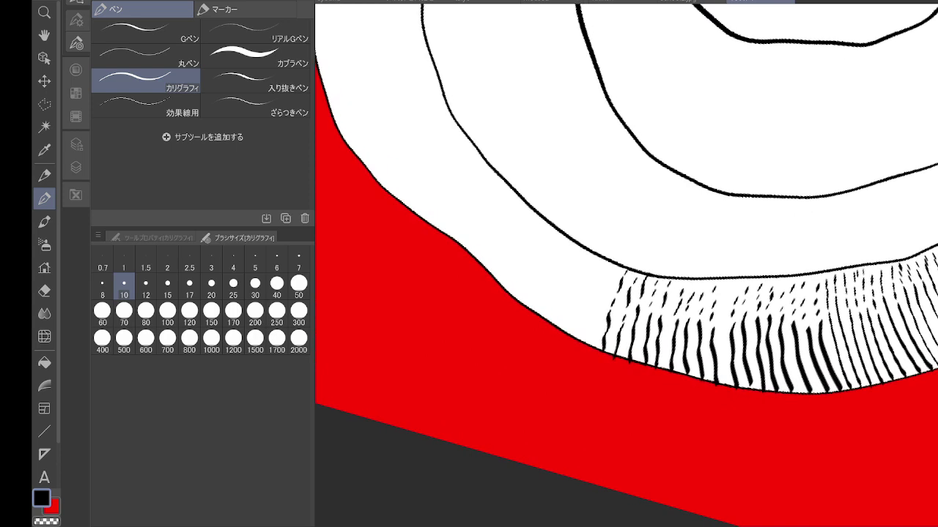
pyautogui.moveTo(589, 344); pyautogui.dragTo(601, 306)
pyautogui.moveTo(599, 303); pyautogui.dragTo(605, 298)
pyautogui.moveTo(601, 294); pyautogui.dragTo(613, 271)
pyautogui.moveTo(576, 340); pyautogui.dragTo(578, 327)
pyautogui.moveTo(593, 280); pyautogui.dragTo(589, 284)
pyautogui.moveTo(603, 258); pyautogui.dragTo(598, 267)
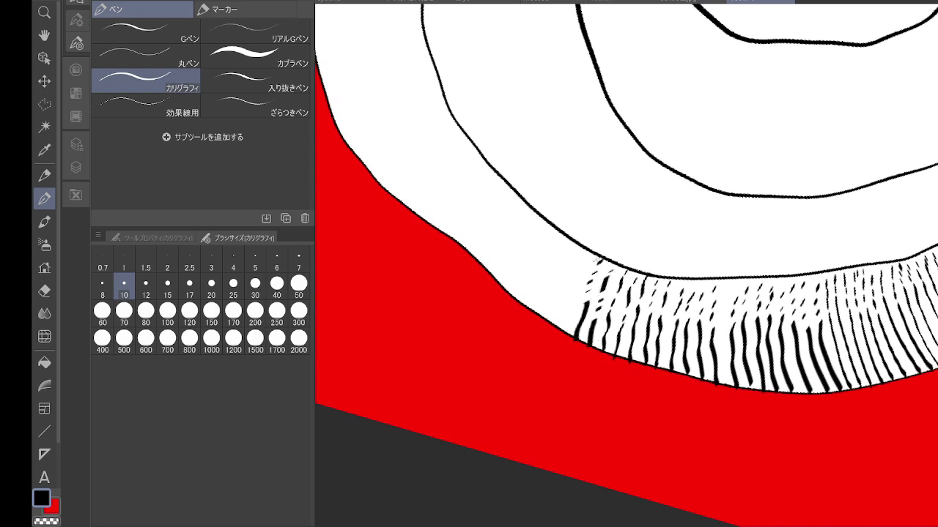
pyautogui.moveTo(567, 322); pyautogui.dragTo(560, 331)
pyautogui.moveTo(573, 304)
pyautogui.mouseDown()
pyautogui.moveTo(563, 325)
pyautogui.moveTo(568, 311)
pyautogui.mouseUp()
pyautogui.moveTo(589, 264)
pyautogui.mouseDown()
pyautogui.moveTo(579, 279)
pyautogui.moveTo(585, 267)
pyautogui.mouseUp()
pyautogui.moveTo(592, 250); pyautogui.dragTo(586, 259)
# Step: Continue the shading with spaced rows of thick curved strokes at the outline that break into slanted dashes near the inner line
pyautogui.moveTo(557, 312)
pyautogui.mouseDown()
pyautogui.moveTo(550, 322)
pyautogui.moveTo(562, 290)
pyautogui.mouseUp()
pyautogui.moveTo(566, 279); pyautogui.dragTo(575, 266)
pyautogui.moveTo(570, 268); pyautogui.dragTo(577, 259)
pyautogui.moveTo(576, 254); pyautogui.dragTo(584, 250)
pyautogui.moveTo(539, 312)
pyautogui.mouseDown()
pyautogui.moveTo(556, 275)
pyautogui.moveTo(551, 282)
pyautogui.mouseUp()
pyautogui.moveTo(570, 249); pyautogui.dragTo(523, 307)
pyautogui.moveTo(547, 260); pyautogui.dragTo(529, 288)
pyautogui.moveTo(552, 252); pyautogui.dragTo(542, 266)
pyautogui.moveTo(563, 235); pyautogui.dragTo(552, 249)
pyautogui.moveTo(547, 252); pyautogui.dragTo(511, 287)
pyautogui.moveTo(543, 247)
pyautogui.mouseDown()
pyautogui.moveTo(527, 261)
pyautogui.moveTo(532, 252)
pyautogui.mouseUp()
pyautogui.moveTo(556, 226); pyautogui.dragTo(543, 239)
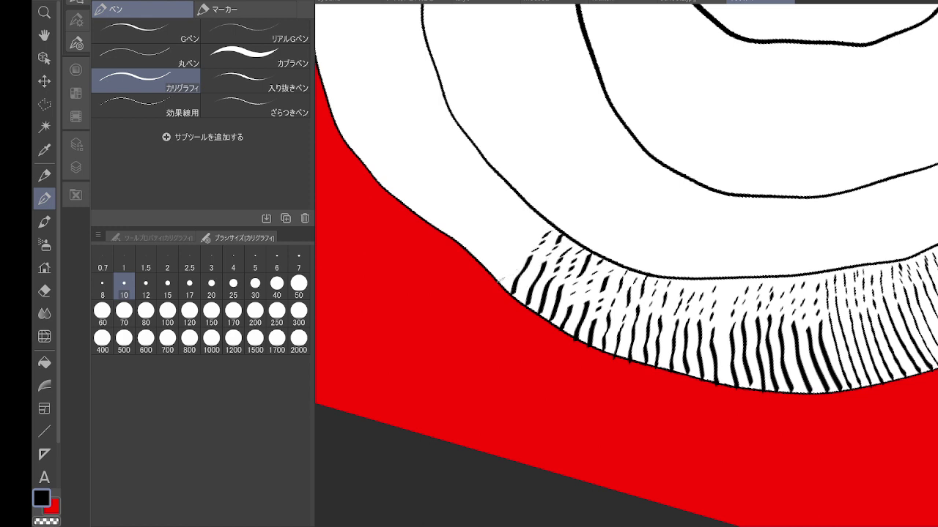
# Step: Carry the broken hatching over the wavy bulge of the outer outline with thinner, curved rows ending in fine dashes
pyautogui.moveTo(511, 265); pyautogui.dragTo(499, 283)
pyautogui.moveTo(526, 245)
pyautogui.mouseDown()
pyautogui.moveTo(505, 271)
pyautogui.moveTo(518, 250)
pyautogui.mouseUp()
pyautogui.moveTo(536, 229)
pyautogui.mouseDown()
pyautogui.moveTo(525, 240)
pyautogui.moveTo(639, 310)
pyautogui.moveTo(721, 392)
pyautogui.mouseUp()
pyautogui.moveTo(665, 446); pyautogui.dragTo(684, 417)
pyautogui.moveTo(687, 412)
pyautogui.mouseDown()
pyautogui.moveTo(709, 382)
pyautogui.moveTo(658, 437)
pyautogui.mouseUp()
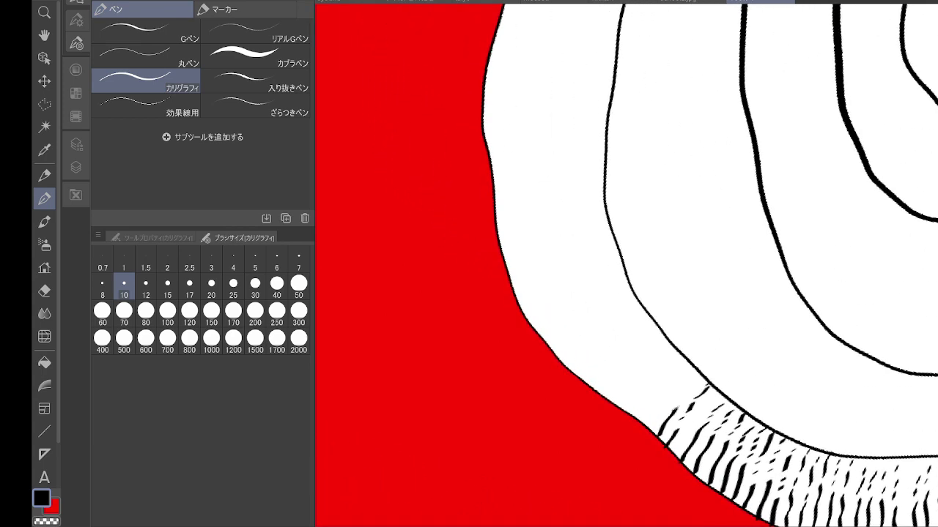
pyautogui.moveTo(688, 394); pyautogui.dragTo(674, 408)
pyautogui.moveTo(695, 386)
pyautogui.mouseDown()
pyautogui.moveTo(683, 396)
pyautogui.moveTo(691, 390)
pyautogui.mouseUp()
pyautogui.moveTo(660, 420); pyautogui.dragTo(646, 427)
pyautogui.moveTo(675, 394)
pyautogui.mouseDown()
pyautogui.moveTo(649, 423)
pyautogui.moveTo(668, 398)
pyautogui.mouseUp()
pyautogui.moveTo(694, 373); pyautogui.dragTo(637, 419)
pyautogui.moveTo(672, 377)
pyautogui.mouseDown()
pyautogui.moveTo(649, 400)
pyautogui.moveTo(665, 382)
pyautogui.mouseUp()
pyautogui.moveTo(692, 362); pyautogui.dragTo(673, 377)
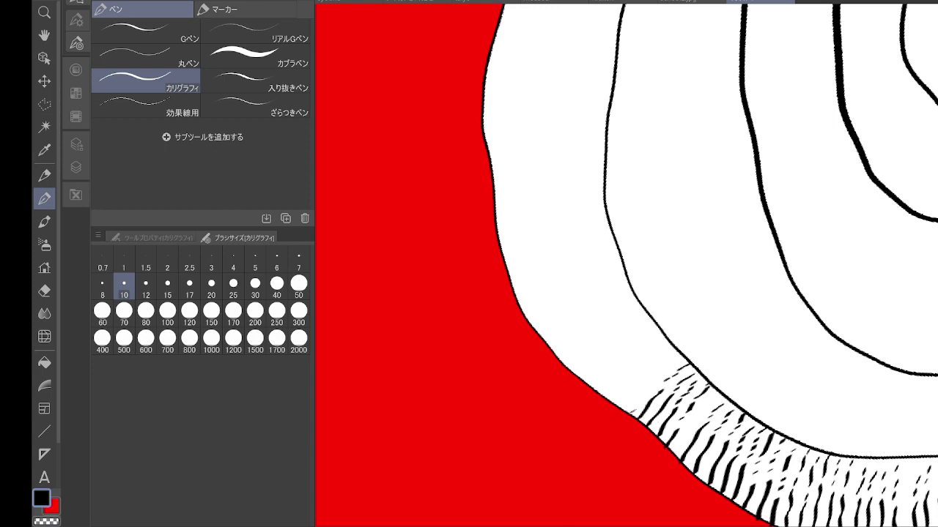
# Step: Hatch the stretch past the outline's bulge with closely spaced strokes spanning almost the whole coil width, leaving only small gaps
pyautogui.moveTo(631, 412); pyautogui.dragTo(663, 375)
pyautogui.moveTo(662, 371); pyautogui.dragTo(681, 359)
pyautogui.moveTo(619, 407); pyautogui.dragTo(644, 380)
pyautogui.moveTo(641, 382); pyautogui.dragTo(652, 368)
pyautogui.moveTo(680, 346); pyautogui.dragTo(608, 399)
pyautogui.moveTo(645, 360)
pyautogui.mouseDown()
pyautogui.moveTo(615, 389)
pyautogui.moveTo(643, 358)
pyautogui.mouseUp()
pyautogui.moveTo(666, 339); pyautogui.dragTo(599, 394)
pyautogui.moveTo(639, 351)
pyautogui.mouseDown()
pyautogui.moveTo(586, 387)
pyautogui.moveTo(611, 362)
pyautogui.mouseUp()
pyautogui.moveTo(639, 339)
pyautogui.mouseDown()
pyautogui.moveTo(581, 380)
pyautogui.moveTo(599, 359)
pyautogui.mouseUp()
pyautogui.moveTo(634, 327)
pyautogui.mouseDown()
pyautogui.moveTo(618, 338)
pyautogui.moveTo(629, 325)
pyautogui.mouseUp()
pyautogui.moveTo(590, 353); pyautogui.dragTo(573, 372)
pyautogui.moveTo(617, 328); pyautogui.dragTo(584, 359)
pyautogui.moveTo(629, 316); pyautogui.dragTo(558, 366)
pyautogui.moveTo(620, 313)
pyautogui.mouseDown()
pyautogui.moveTo(588, 340)
pyautogui.moveTo(611, 320)
pyautogui.mouseUp()
pyautogui.moveTo(631, 302)
pyautogui.mouseDown()
pyautogui.moveTo(555, 353)
pyautogui.moveTo(574, 332)
pyautogui.mouseUp()
pyautogui.moveTo(621, 301)
pyautogui.mouseDown()
pyautogui.moveTo(605, 310)
pyautogui.moveTo(708, 322)
pyautogui.moveTo(712, 331)
pyautogui.mouseUp()
# Step: Add dense diagonal hatch rows up to the bend in the outline, tapering each into short dashes at the inner line
pyautogui.press('-')
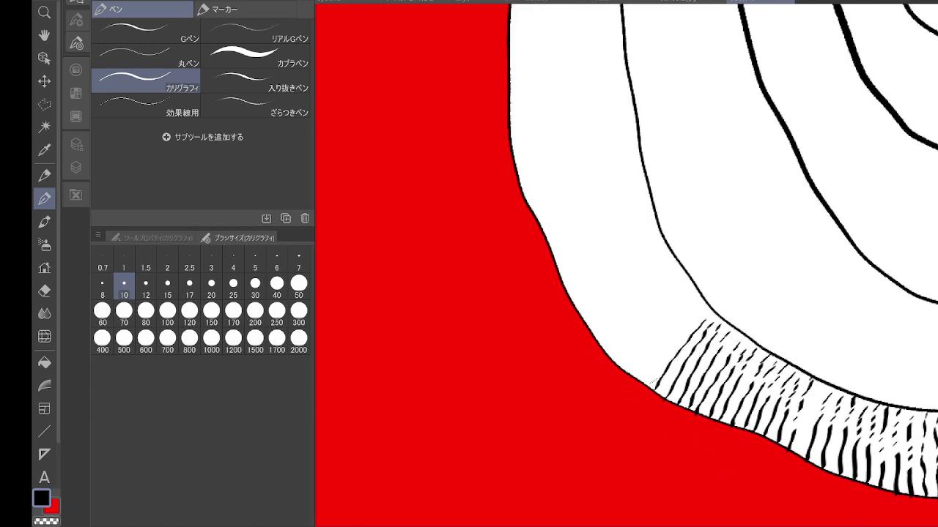
pyautogui.moveTo(667, 353); pyautogui.dragTo(643, 382)
pyautogui.moveTo(690, 326)
pyautogui.mouseDown()
pyautogui.moveTo(661, 359)
pyautogui.moveTo(682, 331)
pyautogui.mouseUp()
pyautogui.moveTo(701, 306); pyautogui.dragTo(634, 374)
pyautogui.moveTo(695, 307)
pyautogui.mouseDown()
pyautogui.moveTo(664, 336)
pyautogui.moveTo(687, 311)
pyautogui.mouseUp()
pyautogui.moveTo(706, 296); pyautogui.dragTo(693, 304)
pyautogui.moveTo(653, 342); pyautogui.dragTo(622, 375)
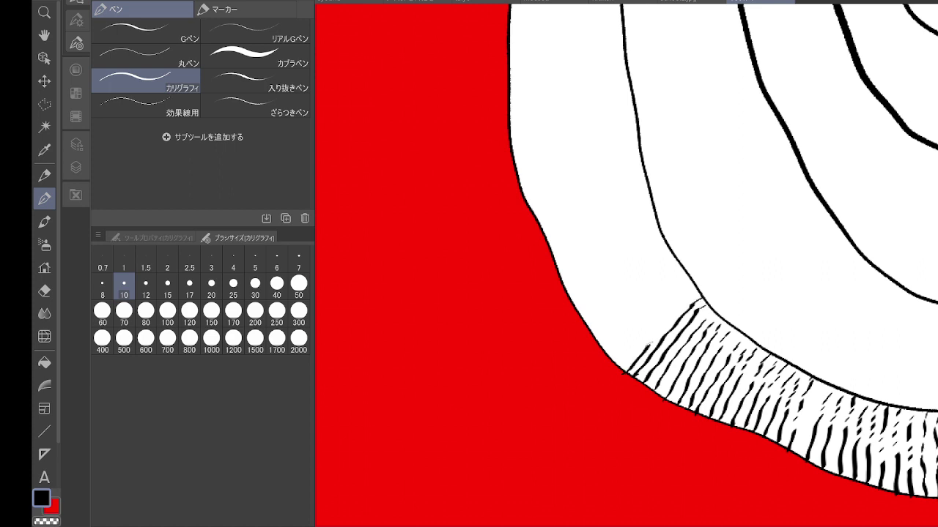
pyautogui.moveTo(671, 318); pyautogui.dragTo(646, 348)
pyautogui.moveTo(696, 290); pyautogui.dragTo(620, 364)
pyautogui.moveTo(679, 301)
pyautogui.mouseDown()
pyautogui.moveTo(645, 335)
pyautogui.moveTo(672, 306)
pyautogui.mouseUp()
pyautogui.moveTo(636, 335); pyautogui.dragTo(611, 361)
pyautogui.moveTo(655, 313); pyautogui.dragTo(627, 340)
pyautogui.moveTo(669, 299); pyautogui.dragTo(647, 319)
pyautogui.moveTo(682, 283); pyautogui.dragTo(672, 292)
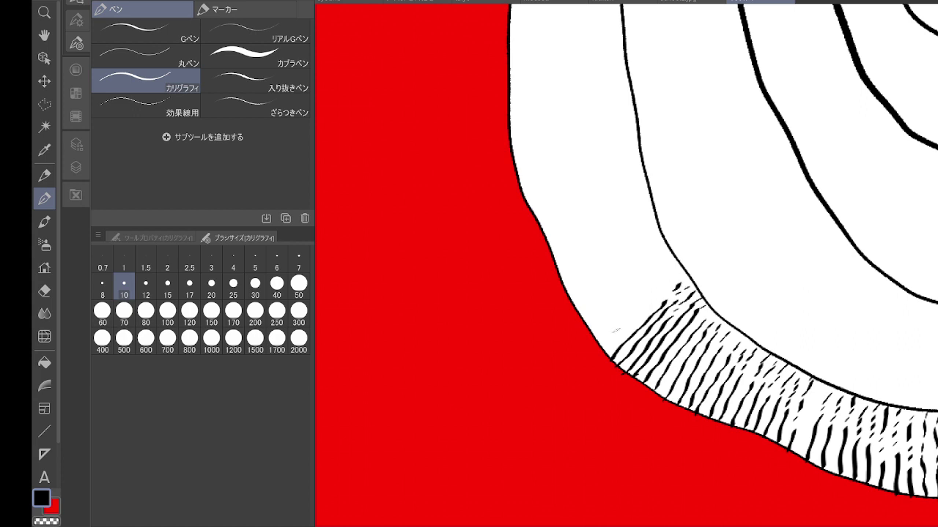
# Step: Fan the hatching around the bend with longer, thinner strokes at a shallower angle, closing the rows with tiny dashes
pyautogui.moveTo(630, 324); pyautogui.dragTo(599, 346)
pyautogui.moveTo(661, 299); pyautogui.dragTo(621, 329)
pyautogui.moveTo(672, 285); pyautogui.dragTo(652, 303)
pyautogui.moveTo(610, 328); pyautogui.dragTo(592, 335)
pyautogui.moveTo(639, 303); pyautogui.dragTo(594, 334)
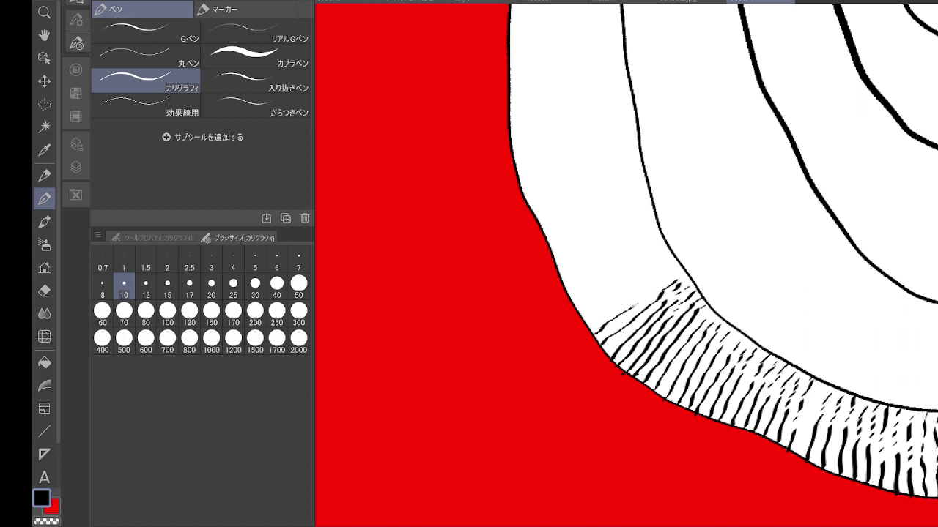
pyautogui.moveTo(665, 282); pyautogui.dragTo(630, 307)
pyautogui.moveTo(678, 272); pyautogui.dragTo(665, 280)
pyautogui.moveTo(665, 281); pyautogui.dragTo(656, 289)
pyautogui.moveTo(659, 293); pyautogui.dragTo(762, 350)
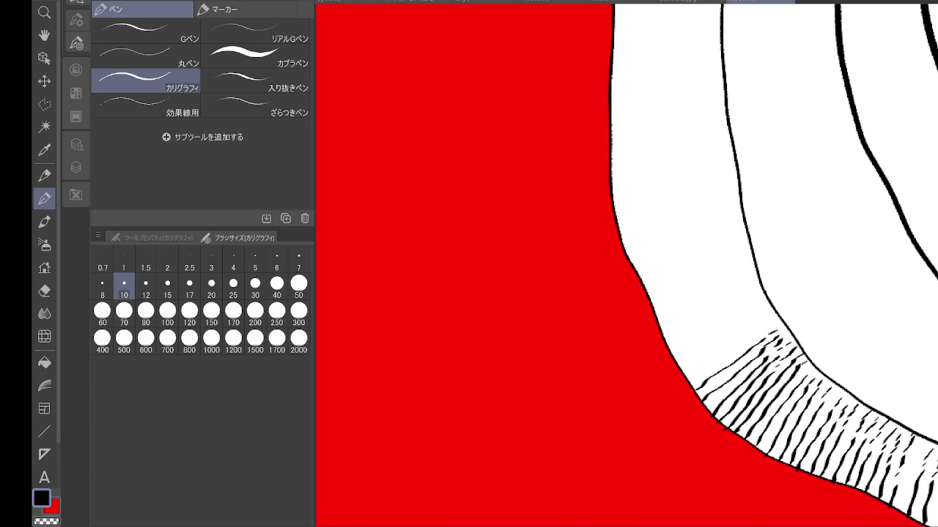
# Step: Continue around the coil with fine, slightly curved lines spaced wider apart, adding short dashes beside the inner line
pyautogui.moveTo(692, 379)
pyautogui.mouseDown()
pyautogui.moveTo(773, 320)
pyautogui.moveTo(689, 368)
pyautogui.mouseUp()
pyautogui.moveTo(730, 346)
pyautogui.mouseDown()
pyautogui.moveTo(714, 355)
pyautogui.moveTo(732, 345)
pyautogui.mouseUp()
pyautogui.moveTo(768, 319)
pyautogui.mouseDown()
pyautogui.moveTo(676, 357)
pyautogui.moveTo(747, 318)
pyautogui.mouseUp()
pyautogui.moveTo(693, 337); pyautogui.dragTo(668, 346)
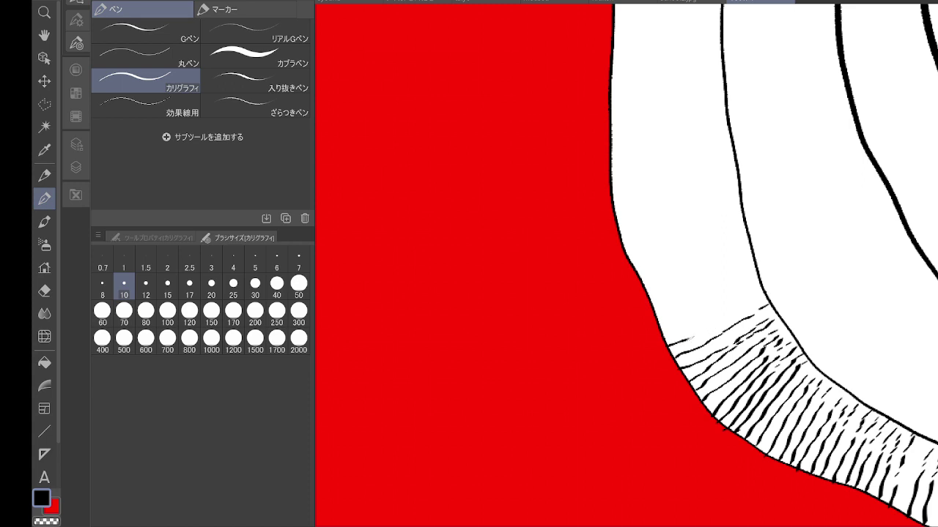
pyautogui.moveTo(727, 322); pyautogui.dragTo(685, 342)
pyautogui.moveTo(744, 310)
pyautogui.mouseDown()
pyautogui.moveTo(716, 326)
pyautogui.moveTo(734, 317)
pyautogui.moveTo(661, 334)
pyautogui.moveTo(683, 327)
pyautogui.mouseUp()
pyautogui.moveTo(743, 303)
pyautogui.mouseDown()
pyautogui.moveTo(714, 319)
pyautogui.moveTo(733, 310)
pyautogui.moveTo(658, 322)
pyautogui.moveTo(665, 319)
pyautogui.mouseUp()
pyautogui.moveTo(735, 298); pyautogui.dragTo(661, 309)
pyautogui.moveTo(725, 285)
pyautogui.mouseDown()
pyautogui.moveTo(699, 296)
pyautogui.moveTo(716, 292)
pyautogui.mouseUp()
pyautogui.moveTo(749, 275); pyautogui.dragTo(733, 284)
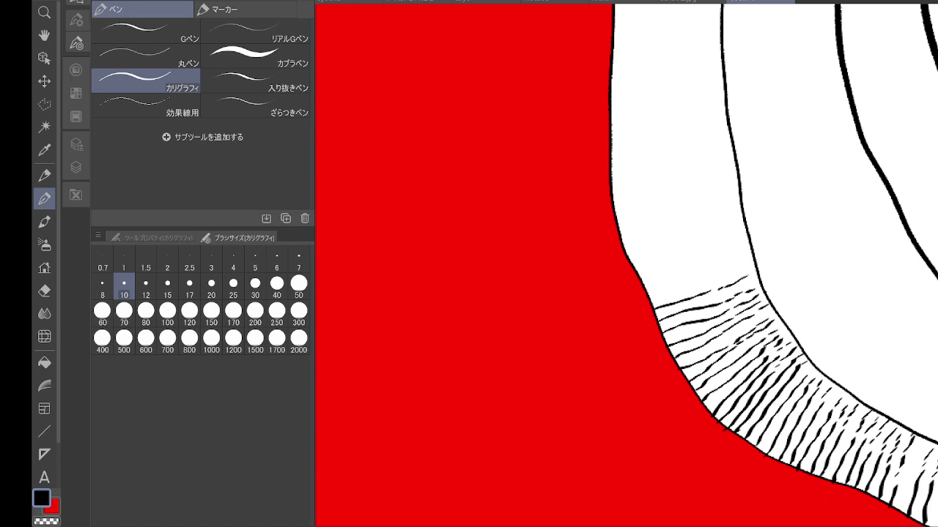
# Step: Add close, parallel rows at the unfinished end of the shading, solid near the outline and broken into separate dashes beyond mid-coil
pyautogui.press('-')
pyautogui.press('-')
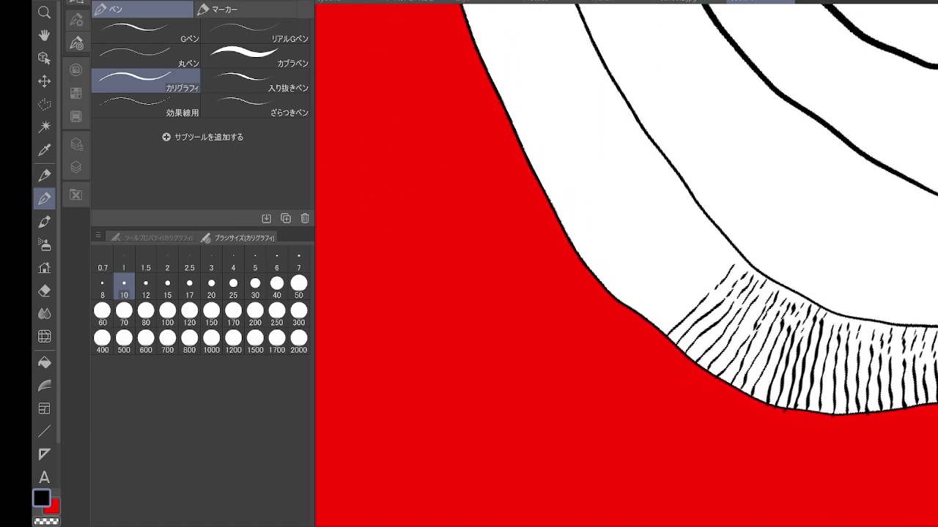
pyautogui.scroll(3, 709, 291)
pyautogui.moveTo(582, 398)
pyautogui.mouseDown()
pyautogui.moveTo(741, 242)
pyautogui.moveTo(765, 214)
pyautogui.mouseUp()
pyautogui.moveTo(568, 378); pyautogui.dragTo(753, 198)
pyautogui.moveTo(563, 346)
pyautogui.mouseDown()
pyautogui.moveTo(742, 181)
pyautogui.moveTo(758, 163)
pyautogui.mouseUp()
pyautogui.moveTo(527, 346)
pyautogui.mouseDown()
pyautogui.moveTo(682, 212)
pyautogui.moveTo(710, 166)
pyautogui.moveTo(745, 175)
pyautogui.moveTo(846, 253)
pyautogui.mouseUp()
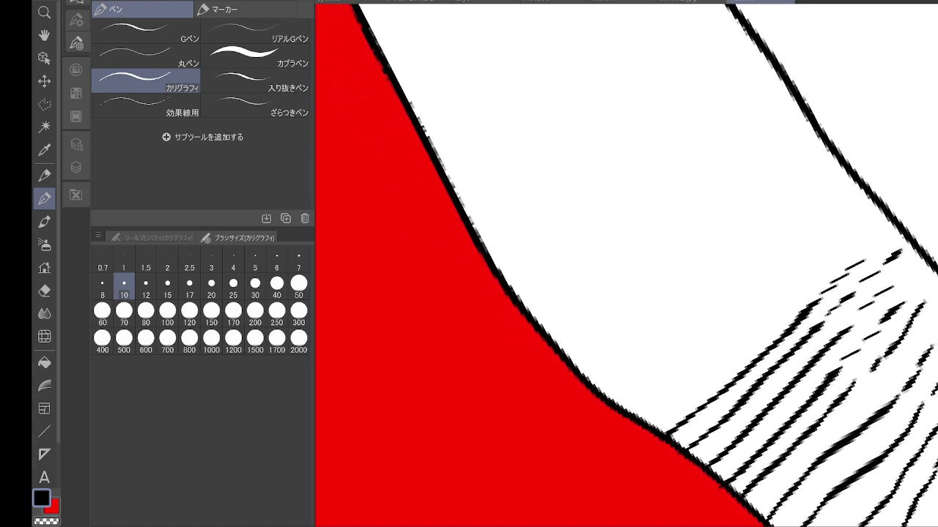
pyautogui.moveTo(641, 426)
pyautogui.mouseDown()
pyautogui.moveTo(722, 365)
pyautogui.moveTo(856, 231)
pyautogui.mouseUp()
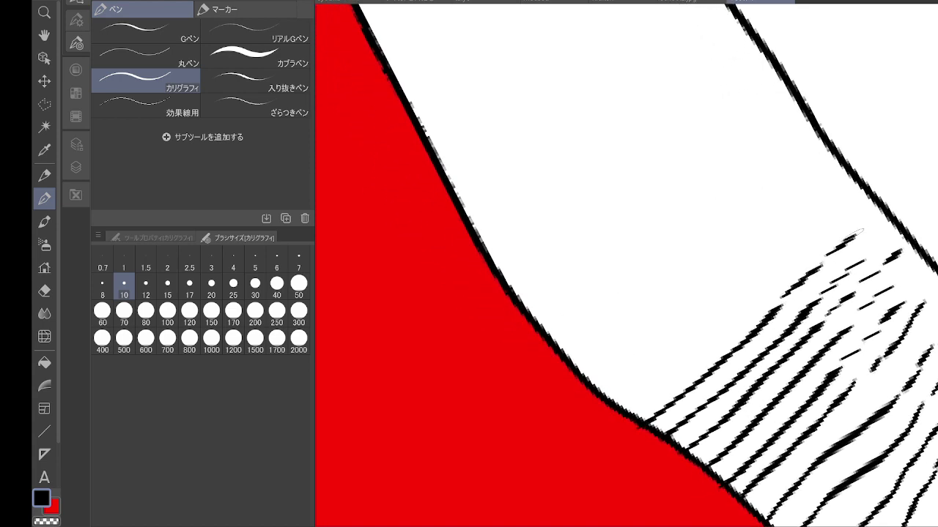
pyautogui.moveTo(621, 407)
pyautogui.mouseDown()
pyautogui.moveTo(735, 324)
pyautogui.moveTo(851, 212)
pyautogui.mouseUp()
pyautogui.moveTo(632, 380)
pyautogui.mouseDown()
pyautogui.moveTo(755, 287)
pyautogui.moveTo(804, 236)
pyautogui.moveTo(816, 200)
pyautogui.mouseUp()
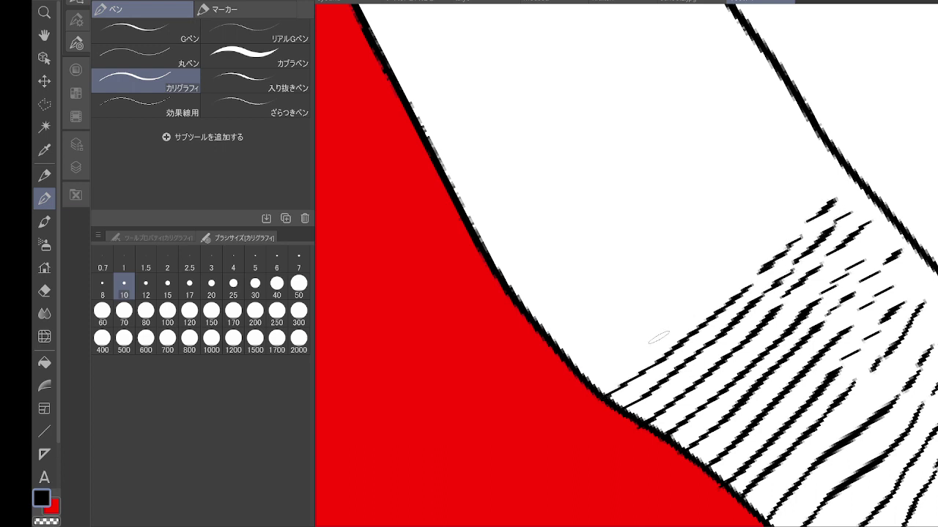
pyautogui.moveTo(602, 372)
pyautogui.mouseDown()
pyautogui.moveTo(727, 283)
pyautogui.moveTo(799, 215)
pyautogui.moveTo(797, 191)
pyautogui.mouseUp()
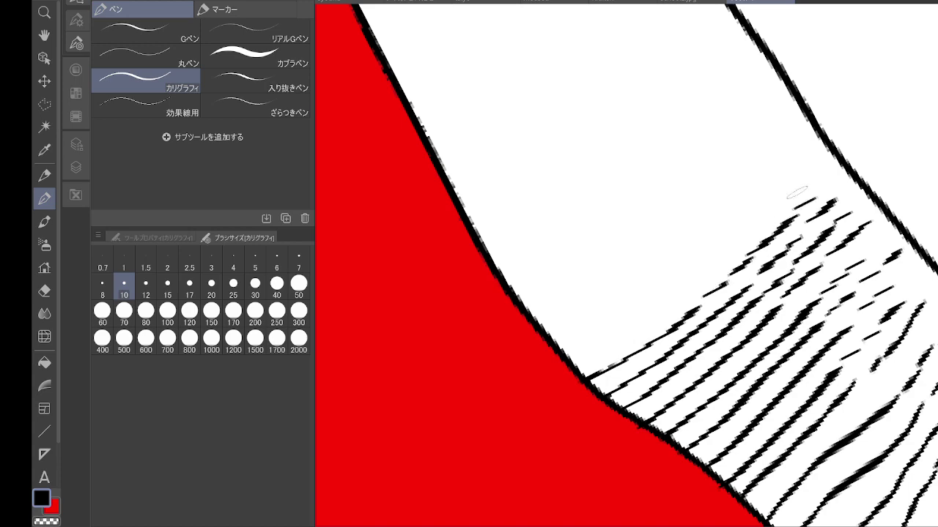
# Step: Draw long, wavy broken rows across the full coil width, thickening some of the strokes partway
pyautogui.moveTo(570, 357)
pyautogui.mouseDown()
pyautogui.moveTo(778, 196)
pyautogui.moveTo(786, 166)
pyautogui.moveTo(898, 274)
pyautogui.mouseUp()
pyautogui.moveTo(663, 458)
pyautogui.mouseDown()
pyautogui.moveTo(736, 410)
pyautogui.moveTo(892, 271)
pyautogui.mouseUp()
pyautogui.moveTo(663, 423)
pyautogui.mouseDown()
pyautogui.moveTo(756, 367)
pyautogui.moveTo(893, 242)
pyautogui.mouseUp()
pyautogui.moveTo(631, 408)
pyautogui.mouseDown()
pyautogui.moveTo(791, 300)
pyautogui.moveTo(878, 218)
pyautogui.mouseUp()
pyautogui.moveTo(619, 389)
pyautogui.mouseDown()
pyautogui.moveTo(716, 339)
pyautogui.moveTo(778, 271)
pyautogui.moveTo(868, 199)
pyautogui.mouseUp()
pyautogui.moveTo(611, 364)
pyautogui.mouseDown()
pyautogui.moveTo(797, 218)
pyautogui.moveTo(872, 181)
pyautogui.mouseUp()
pyautogui.moveTo(597, 334)
pyautogui.mouseDown()
pyautogui.moveTo(702, 247)
pyautogui.moveTo(697, 257)
pyautogui.moveTo(851, 169)
pyautogui.mouseUp()
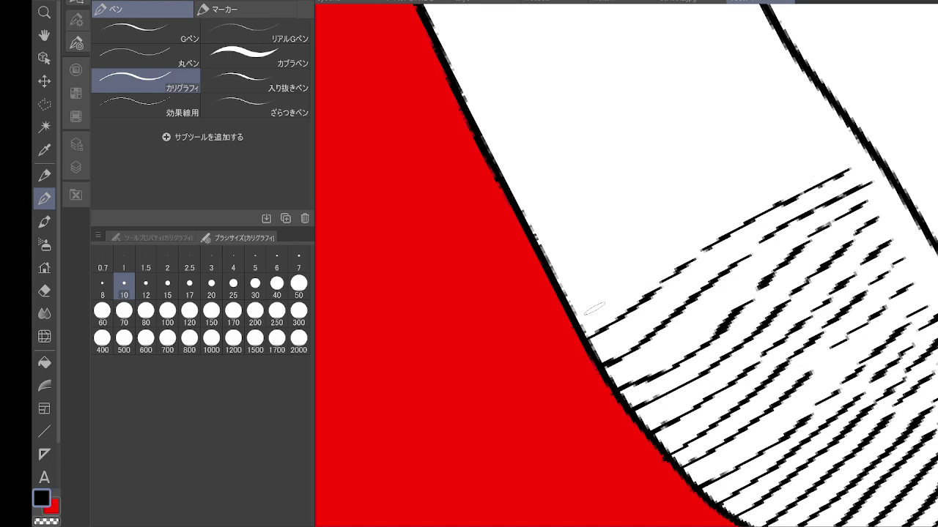
# Step: Cover the straighter stretch of the coil with gently arched rows of fine, broken lines from the outer outline to the inner line
pyautogui.moveTo(594, 307)
pyautogui.mouseDown()
pyautogui.moveTo(711, 223)
pyautogui.moveTo(837, 151)
pyautogui.moveTo(848, 200)
pyautogui.moveTo(898, 279)
pyautogui.mouseUp()
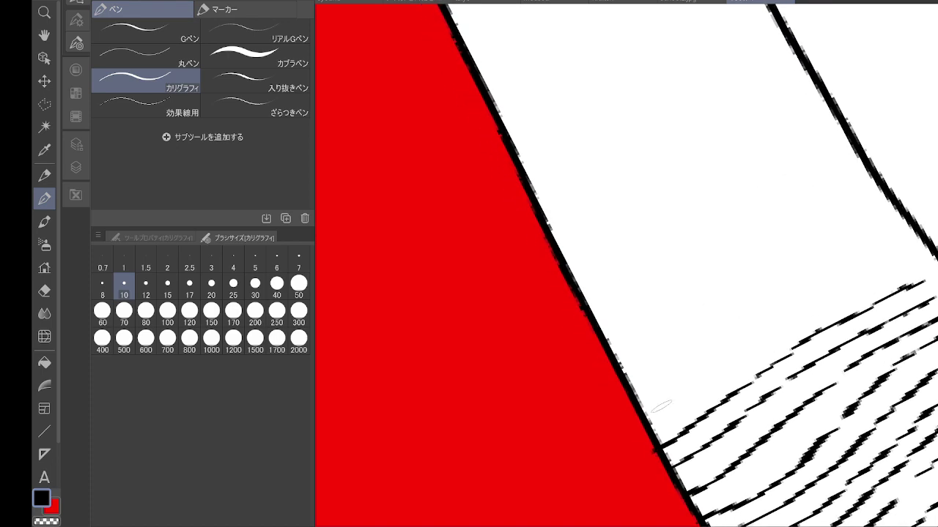
pyautogui.moveTo(652, 424)
pyautogui.mouseDown()
pyautogui.moveTo(767, 335)
pyautogui.moveTo(936, 254)
pyautogui.mouseUp()
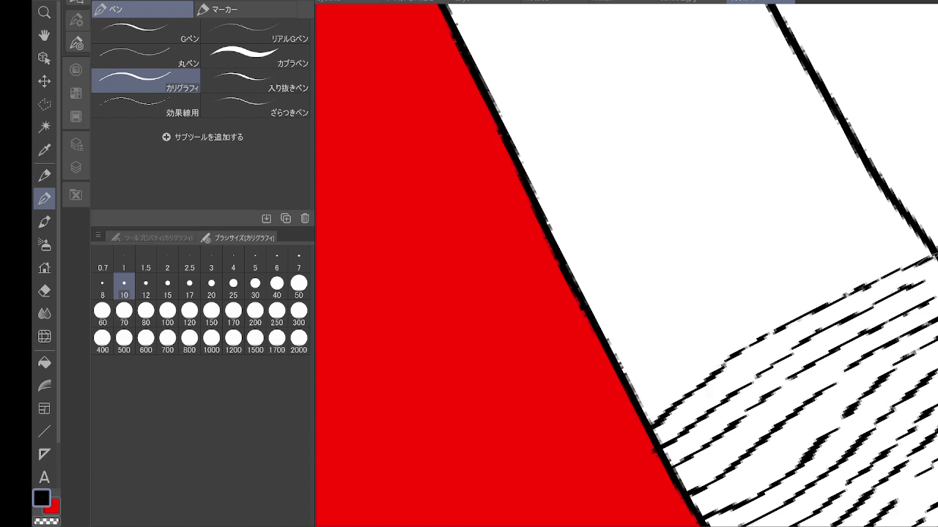
pyautogui.moveTo(646, 400)
pyautogui.mouseDown()
pyautogui.moveTo(748, 326)
pyautogui.moveTo(936, 236)
pyautogui.mouseUp()
pyautogui.moveTo(619, 380)
pyautogui.mouseDown()
pyautogui.moveTo(792, 265)
pyautogui.moveTo(916, 219)
pyautogui.mouseUp()
pyautogui.moveTo(615, 347)
pyautogui.mouseDown()
pyautogui.moveTo(725, 273)
pyautogui.moveTo(888, 198)
pyautogui.mouseUp()
pyautogui.moveTo(604, 325)
pyautogui.mouseDown()
pyautogui.moveTo(727, 241)
pyautogui.moveTo(888, 183)
pyautogui.moveTo(937, 300)
pyautogui.mouseUp()
pyautogui.moveTo(669, 431)
pyautogui.mouseDown()
pyautogui.moveTo(744, 371)
pyautogui.moveTo(857, 314)
pyautogui.moveTo(935, 290)
pyautogui.mouseUp()
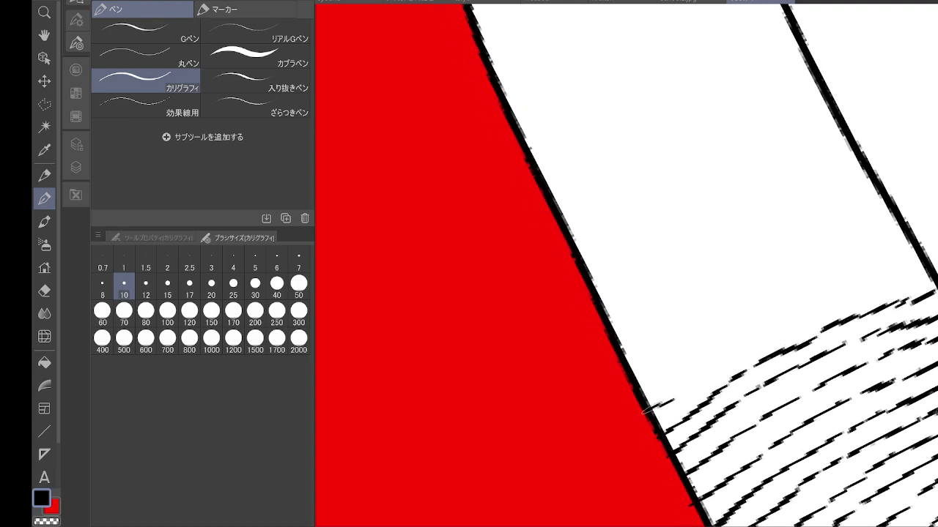
pyautogui.moveTo(643, 411)
pyautogui.mouseDown()
pyautogui.moveTo(834, 296)
pyautogui.moveTo(923, 273)
pyautogui.mouseUp()
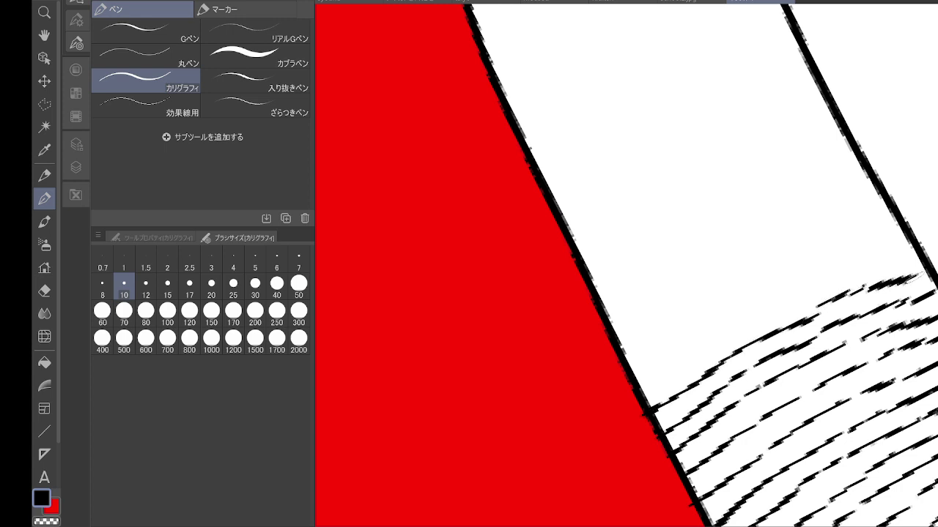
pyautogui.moveTo(639, 382)
pyautogui.mouseDown()
pyautogui.moveTo(759, 307)
pyautogui.moveTo(837, 272)
pyautogui.moveTo(922, 254)
pyautogui.mouseUp()
# Step: Add strongly arched rows with bold strokes at the outer outline that thin into small dashes at the inner line
pyautogui.hotkey('ctrl', '-')
pyautogui.hotkey('ctrl', '-')
pyautogui.hotkey('ctrl', '-')
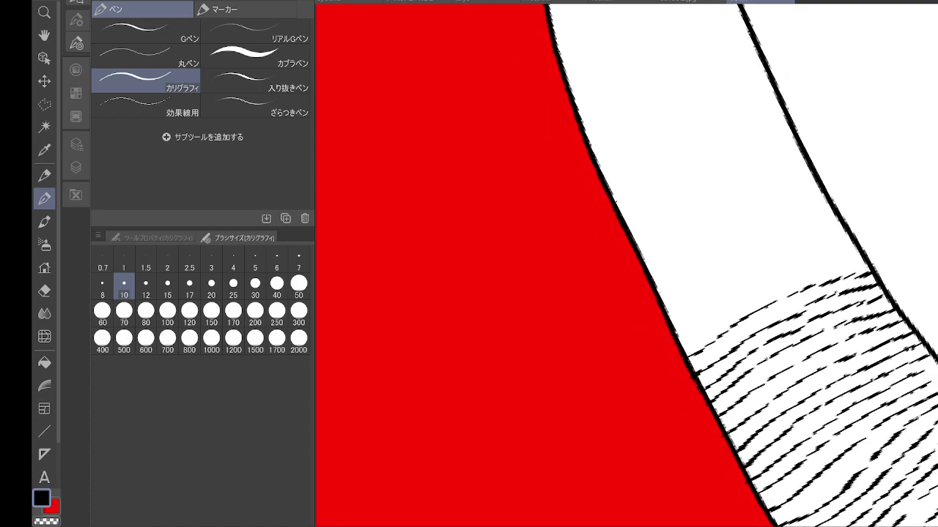
pyautogui.press('-')
pyautogui.press('-')
pyautogui.press('-')
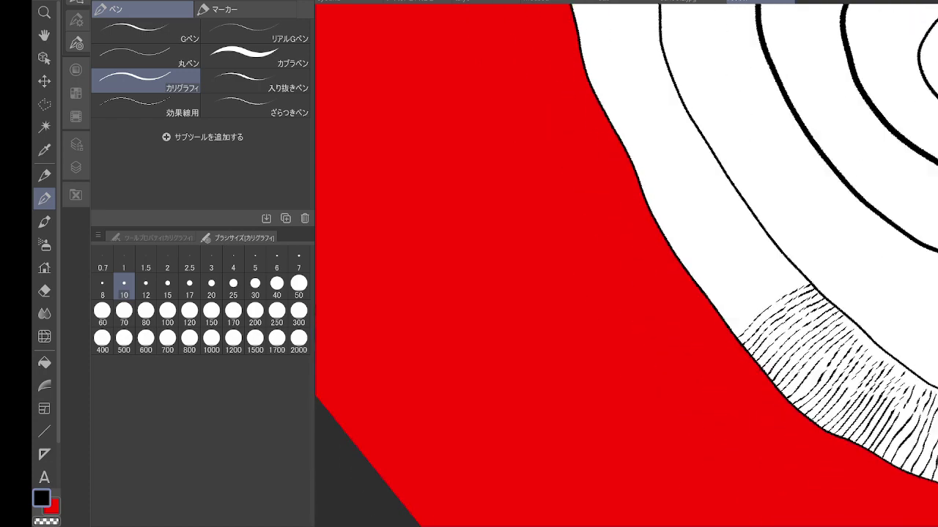
pyautogui.scroll(3, 786, 315)
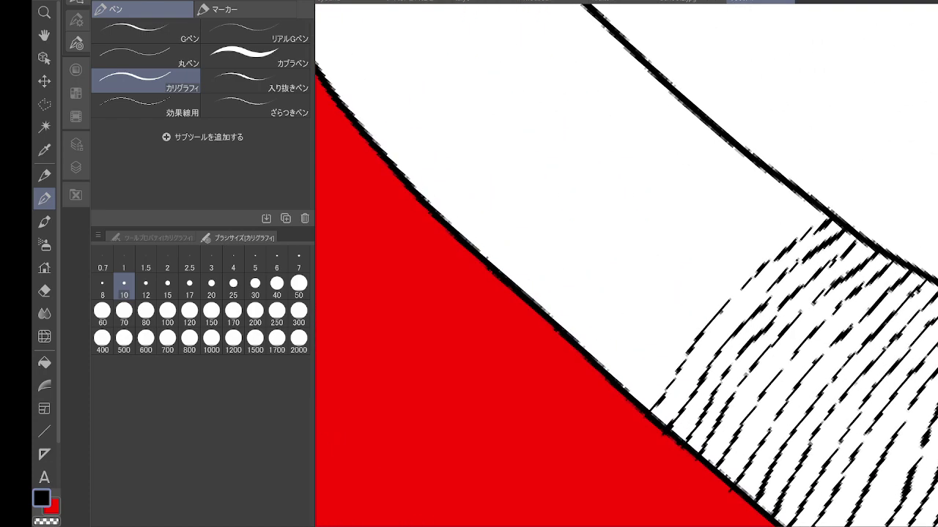
pyautogui.moveTo(635, 391); pyautogui.dragTo(775, 233)
pyautogui.moveTo(614, 374)
pyautogui.mouseDown()
pyautogui.moveTo(700, 276)
pyautogui.moveTo(807, 201)
pyautogui.mouseUp()
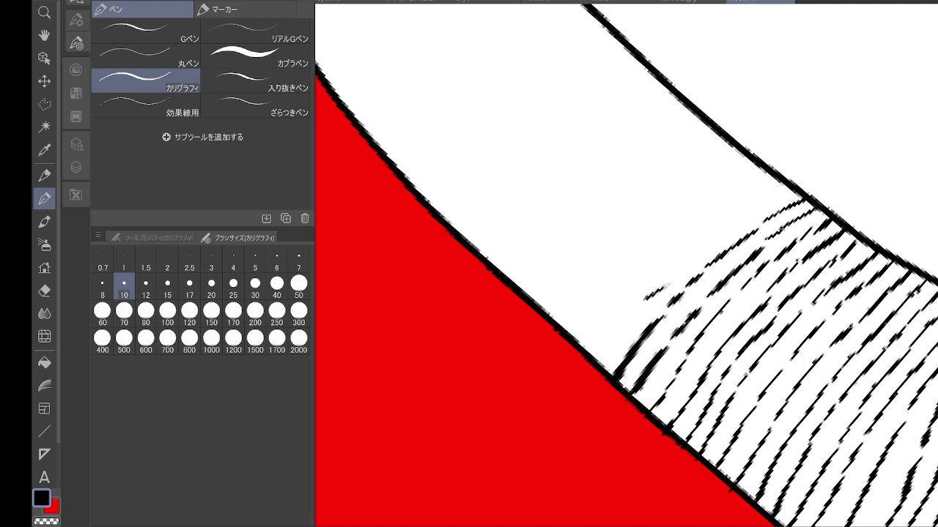
pyautogui.moveTo(666, 287); pyautogui.dragTo(782, 185)
pyautogui.moveTo(599, 364); pyautogui.dragTo(644, 286)
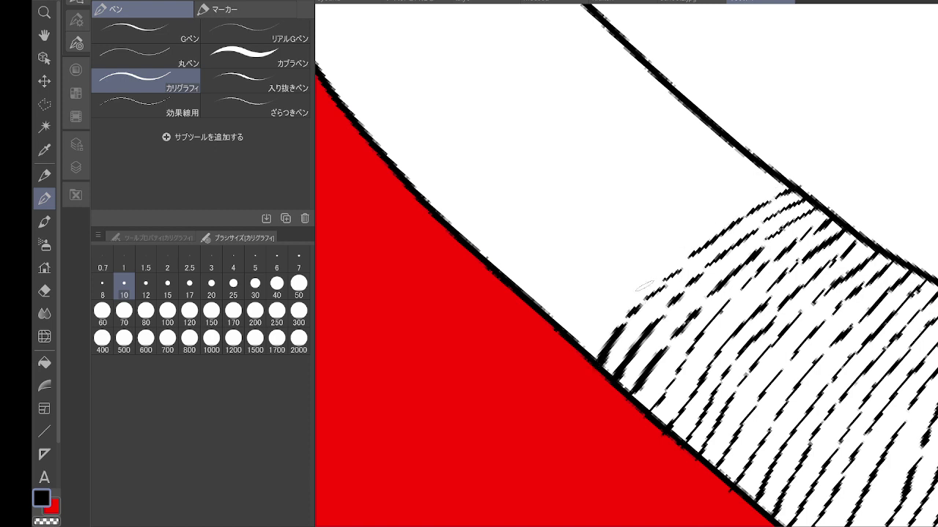
pyautogui.moveTo(696, 203); pyautogui.dragTo(778, 246)
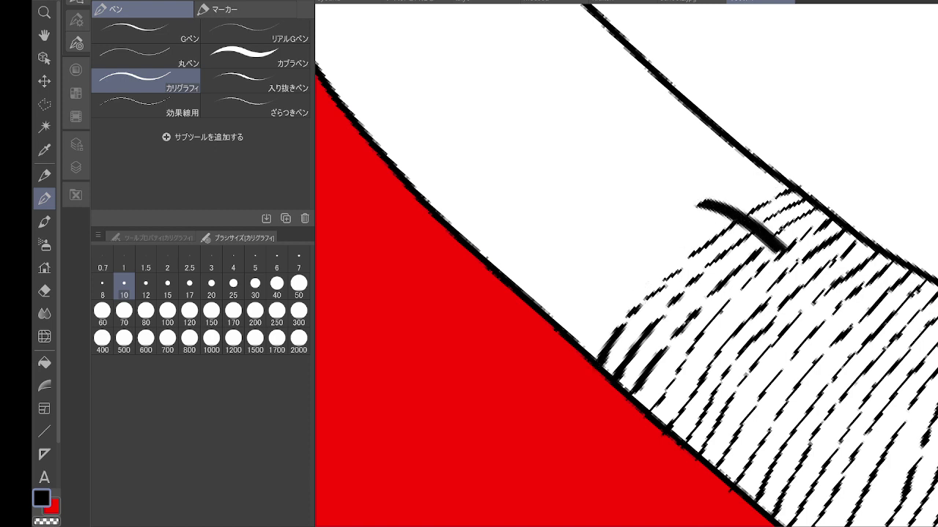
pyautogui.hotkey('ctrl', 'z')
pyautogui.moveTo(617, 151); pyautogui.dragTo(649, 209)
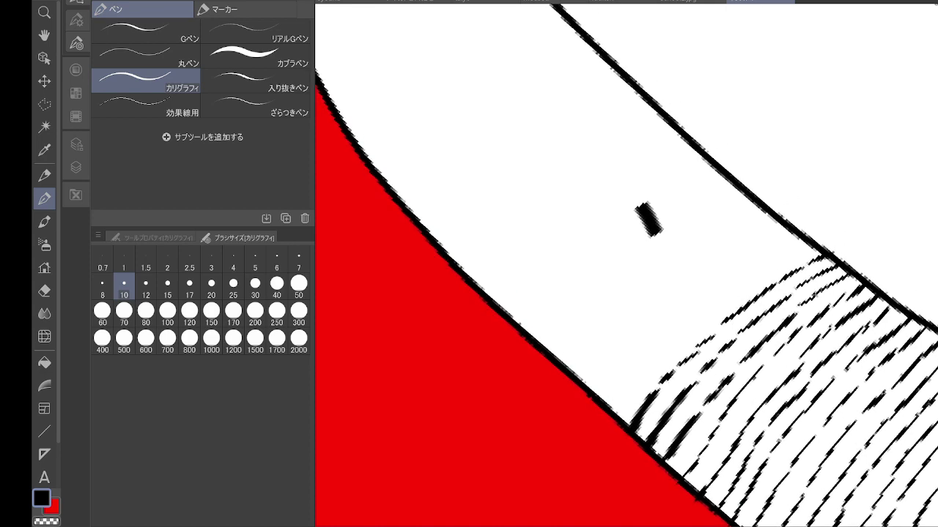
# Step: Extend the coil's hatching with arched rows, solid near the outer outline and broken into fine dashes toward the inner line
pyautogui.moveTo(629, 410)
pyautogui.mouseDown()
pyautogui.moveTo(673, 343)
pyautogui.moveTo(806, 244)
pyautogui.mouseUp()
pyautogui.moveTo(600, 395)
pyautogui.mouseDown()
pyautogui.moveTo(635, 349)
pyautogui.moveTo(732, 266)
pyautogui.mouseUp()
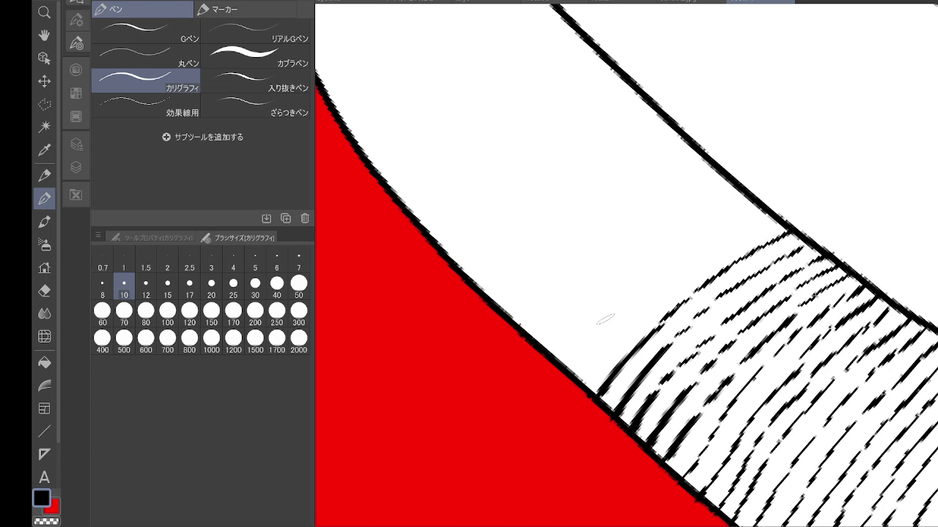
pyautogui.moveTo(579, 375)
pyautogui.mouseDown()
pyautogui.moveTo(652, 302)
pyautogui.moveTo(743, 233)
pyautogui.mouseUp()
pyautogui.moveTo(566, 363)
pyautogui.mouseDown()
pyautogui.moveTo(586, 336)
pyautogui.moveTo(625, 295)
pyautogui.moveTo(754, 194)
pyautogui.mouseUp()
pyautogui.moveTo(556, 335)
pyautogui.mouseDown()
pyautogui.moveTo(702, 189)
pyautogui.moveTo(778, 198)
pyautogui.moveTo(819, 273)
pyautogui.mouseUp()
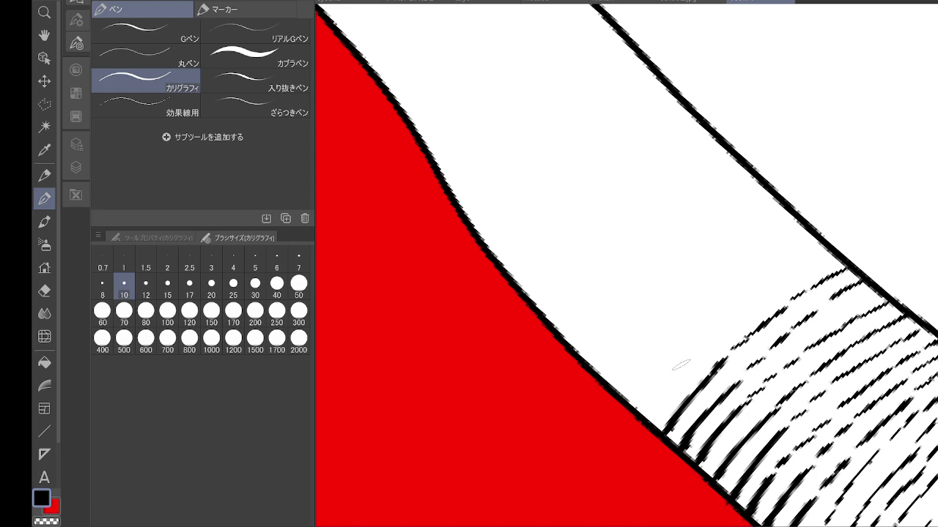
# Step: Draw parallel curved rows that start as bold strokes at the outer outline and split into separate dashes from mid-coil on
pyautogui.moveTo(647, 420)
pyautogui.mouseDown()
pyautogui.moveTo(744, 310)
pyautogui.moveTo(827, 250)
pyautogui.mouseUp()
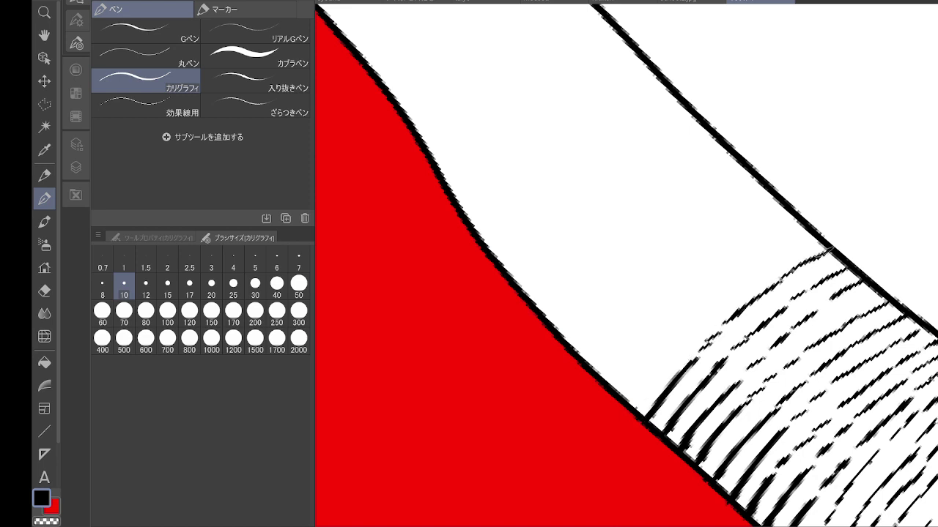
pyautogui.moveTo(633, 400)
pyautogui.mouseDown()
pyautogui.moveTo(714, 313)
pyautogui.moveTo(811, 236)
pyautogui.mouseUp()
pyautogui.moveTo(617, 384); pyautogui.dragTo(719, 282)
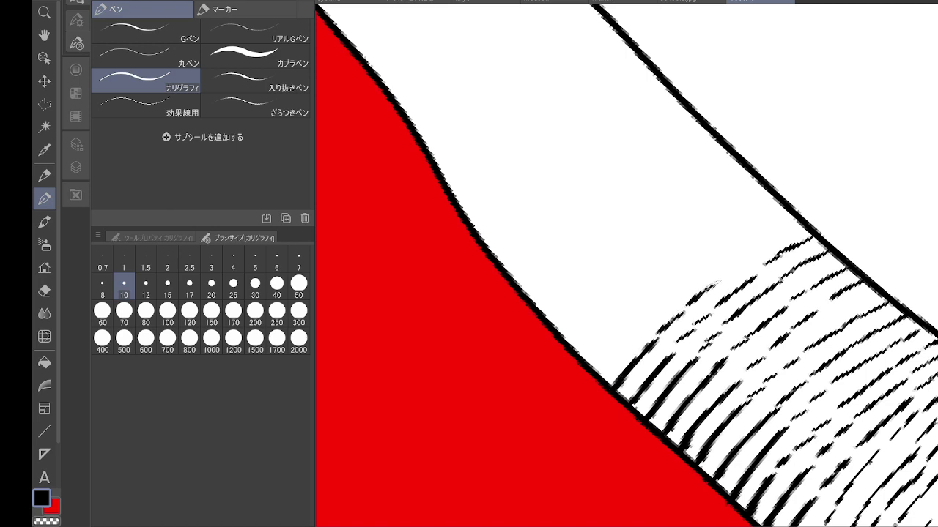
pyautogui.moveTo(767, 252); pyautogui.dragTo(807, 225)
pyautogui.moveTo(602, 375)
pyautogui.mouseDown()
pyautogui.moveTo(620, 351)
pyautogui.moveTo(695, 277)
pyautogui.moveTo(794, 211)
pyautogui.mouseUp()
pyautogui.moveTo(581, 365)
pyautogui.mouseDown()
pyautogui.moveTo(666, 268)
pyautogui.moveTo(767, 201)
pyautogui.mouseUp()
pyautogui.moveTo(572, 344)
pyautogui.mouseDown()
pyautogui.moveTo(681, 232)
pyautogui.moveTo(754, 178)
pyautogui.moveTo(833, 233)
pyautogui.moveTo(814, 298)
pyautogui.mouseUp()
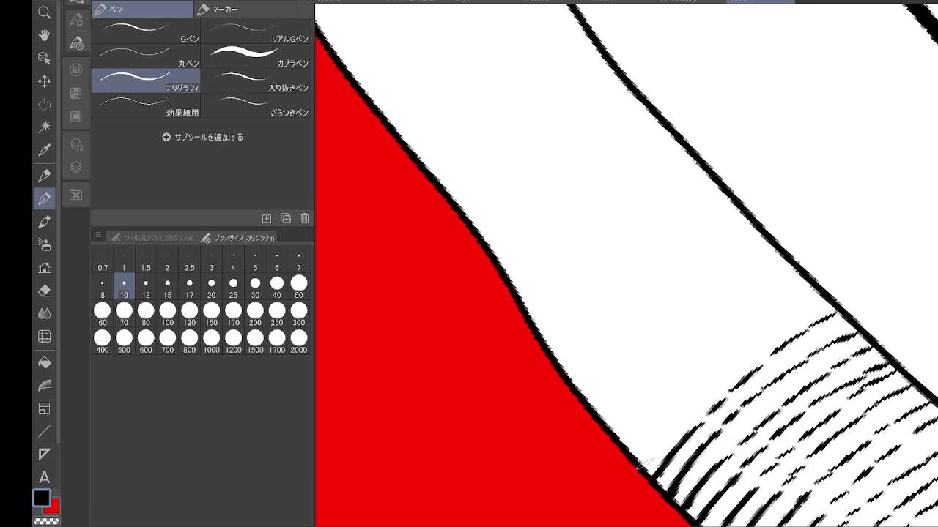
# Step: Hatch the coil where its outer outline begins to bend inward, using tightly spaced arched rows of short, broken strokes
pyautogui.moveTo(641, 464)
pyautogui.mouseDown()
pyautogui.moveTo(714, 370)
pyautogui.moveTo(793, 308)
pyautogui.mouseUp()
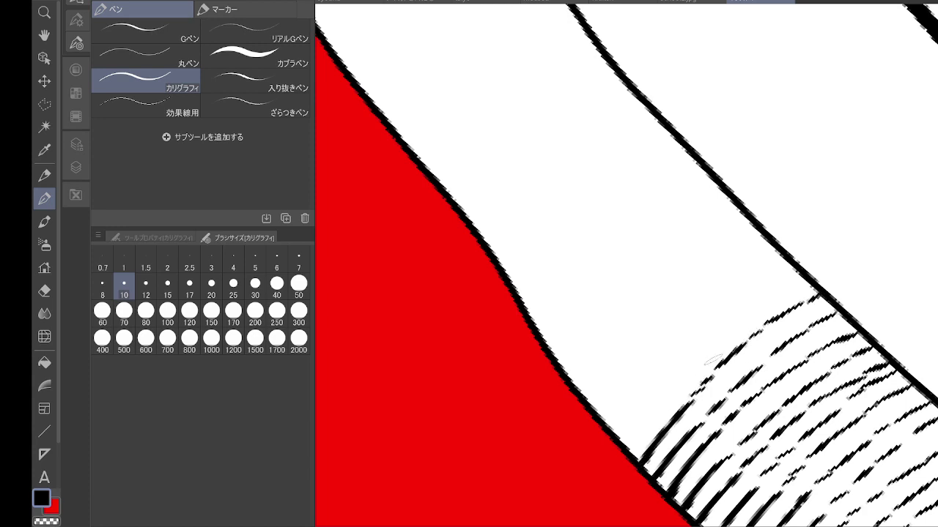
pyautogui.moveTo(621, 446)
pyautogui.mouseDown()
pyautogui.moveTo(698, 366)
pyautogui.moveTo(808, 286)
pyautogui.mouseUp()
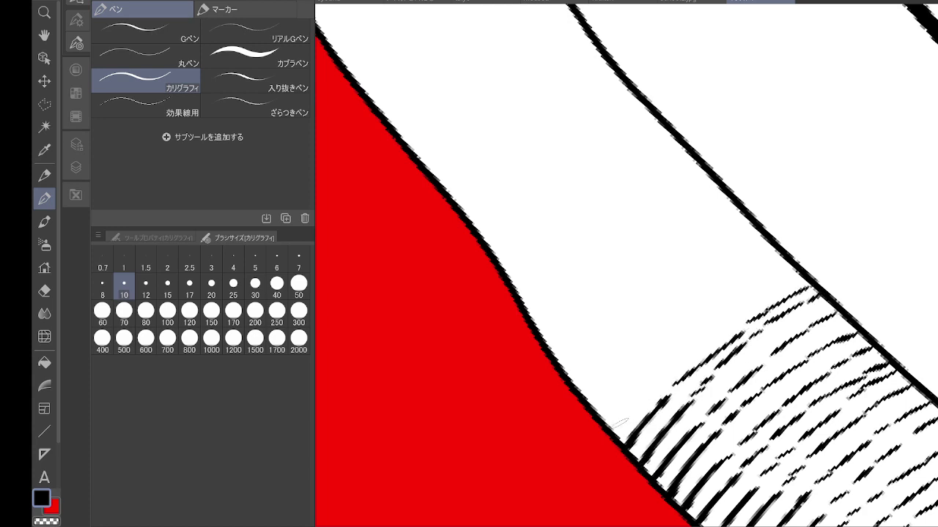
pyautogui.moveTo(620, 422)
pyautogui.mouseDown()
pyautogui.moveTo(667, 365)
pyautogui.moveTo(796, 272)
pyautogui.mouseUp()
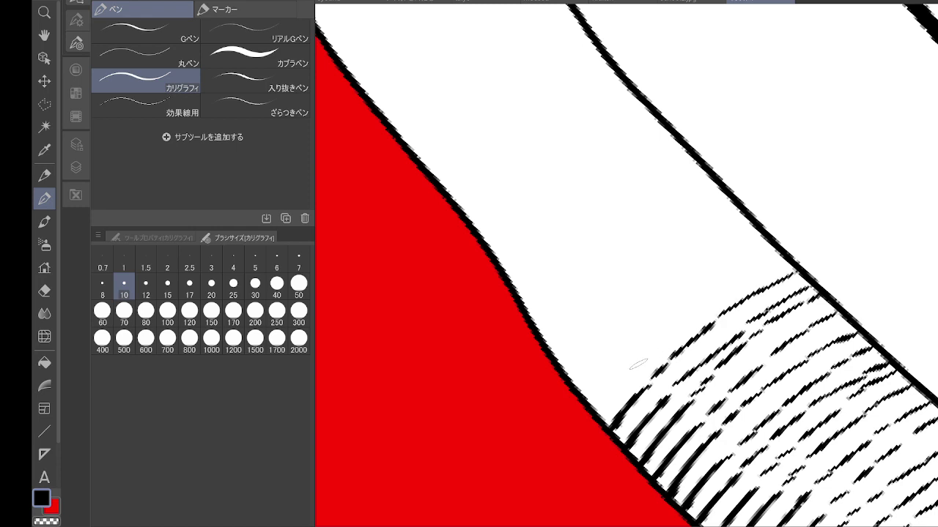
pyautogui.moveTo(596, 409); pyautogui.dragTo(741, 282)
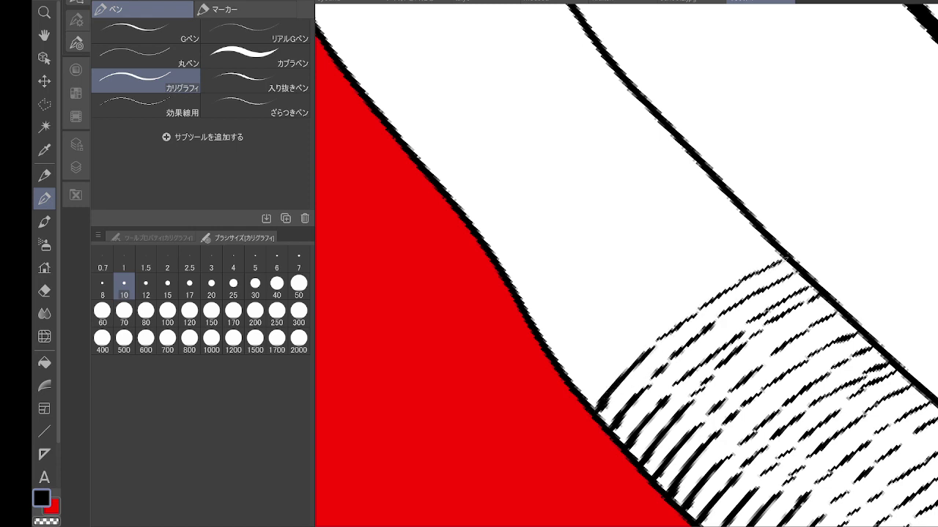
pyautogui.moveTo(583, 388)
pyautogui.mouseDown()
pyautogui.moveTo(735, 269)
pyautogui.moveTo(784, 253)
pyautogui.mouseUp()
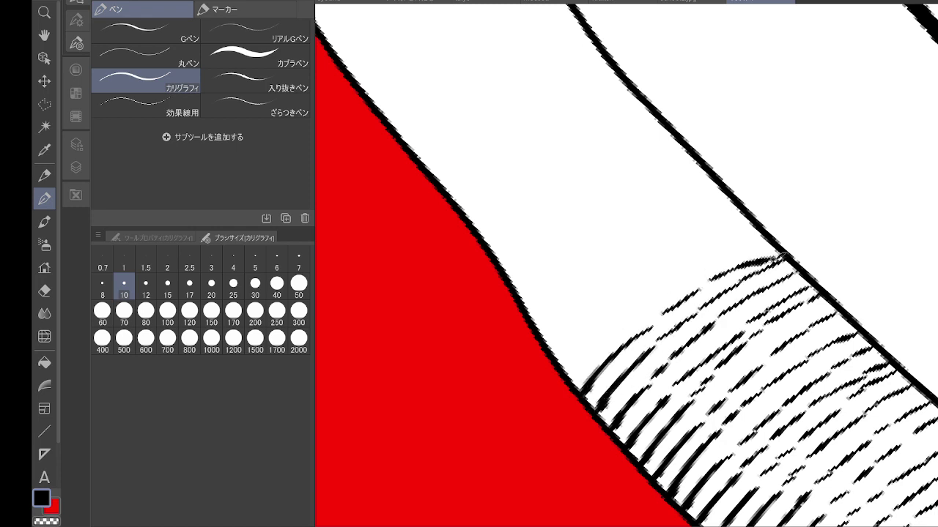
# Step: Add flatter arched rows of thin dashes past the bend in the outline, and undo the stray thick stroke across the hatching
pyautogui.moveTo(570, 381)
pyautogui.mouseDown()
pyautogui.moveTo(696, 265)
pyautogui.moveTo(771, 236)
pyautogui.mouseUp()
pyautogui.moveTo(557, 363)
pyautogui.mouseDown()
pyautogui.moveTo(608, 308)
pyautogui.moveTo(757, 225)
pyautogui.mouseUp()
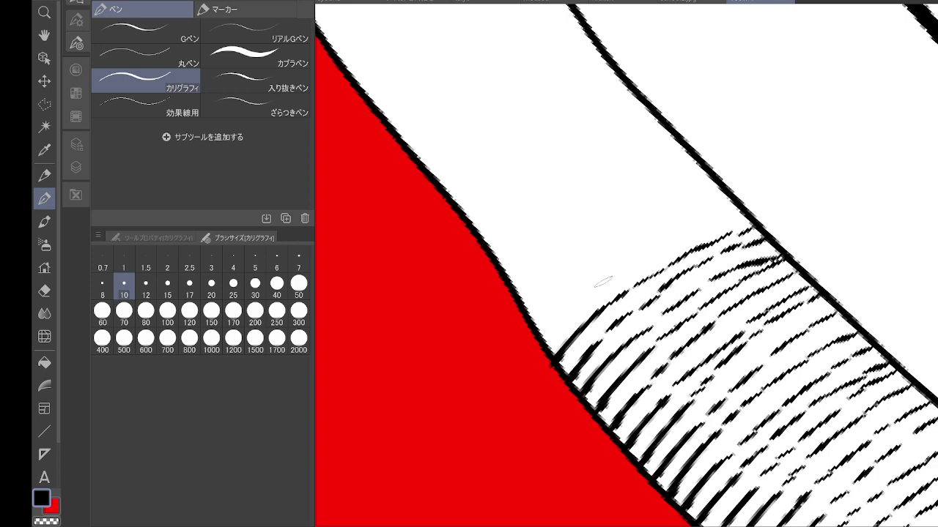
pyautogui.moveTo(619, 271); pyautogui.dragTo(740, 217)
pyautogui.moveTo(550, 327); pyautogui.dragTo(617, 274)
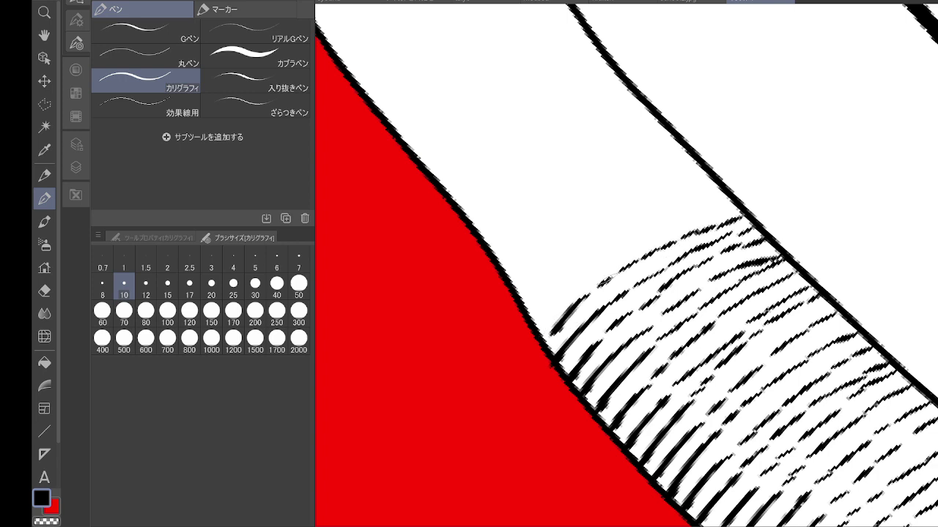
pyautogui.moveTo(627, 177); pyautogui.dragTo(724, 263)
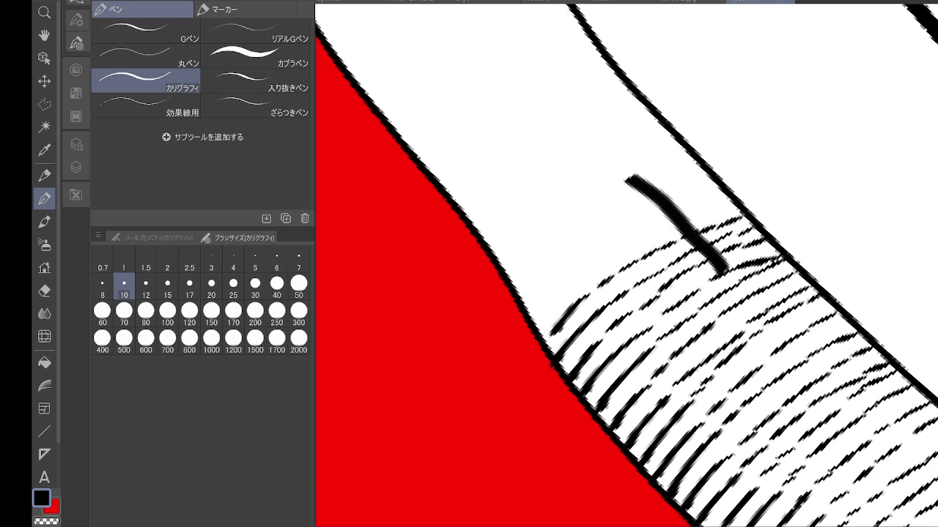
pyautogui.hotkey('ctrl', 'z')
# Step: Cover the next stretch of the coil with close, gently arched rows of thin, evenly broken lines between outline and inner line
pyautogui.moveTo(626, 265); pyautogui.dragTo(713, 380)
pyautogui.moveTo(619, 446)
pyautogui.mouseDown()
pyautogui.moveTo(709, 371)
pyautogui.moveTo(800, 317)
pyautogui.mouseUp()
pyautogui.moveTo(611, 425)
pyautogui.mouseDown()
pyautogui.moveTo(683, 364)
pyautogui.moveTo(806, 296)
pyautogui.mouseUp()
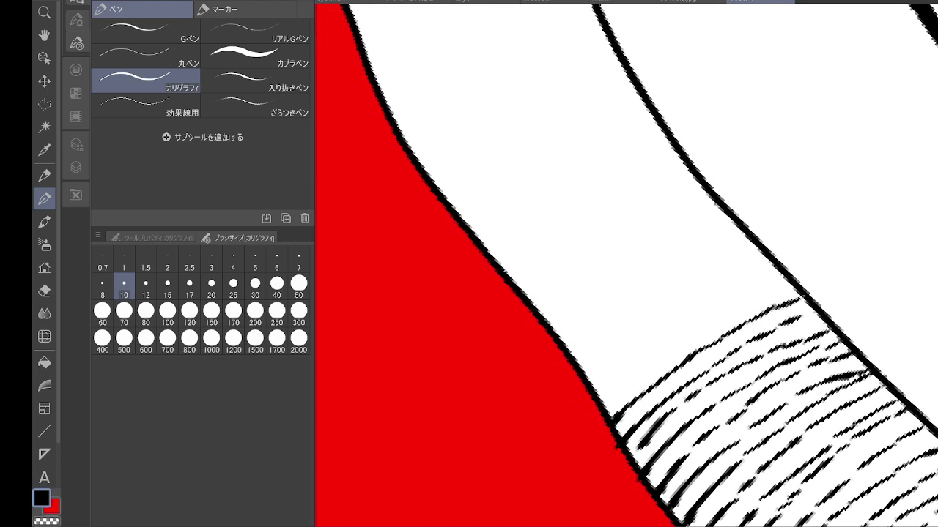
pyautogui.moveTo(604, 399)
pyautogui.mouseDown()
pyautogui.moveTo(696, 329)
pyautogui.moveTo(787, 280)
pyautogui.mouseUp()
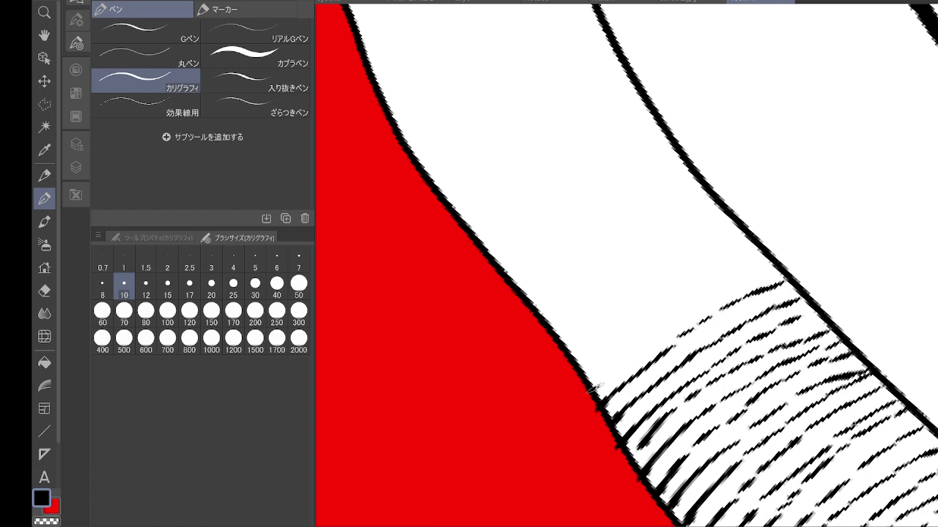
pyautogui.moveTo(594, 387); pyautogui.dragTo(767, 268)
pyautogui.moveTo(584, 375)
pyautogui.mouseDown()
pyautogui.moveTo(670, 301)
pyautogui.moveTo(746, 259)
pyautogui.mouseUp()
pyautogui.moveTo(574, 358); pyautogui.dragTo(744, 244)
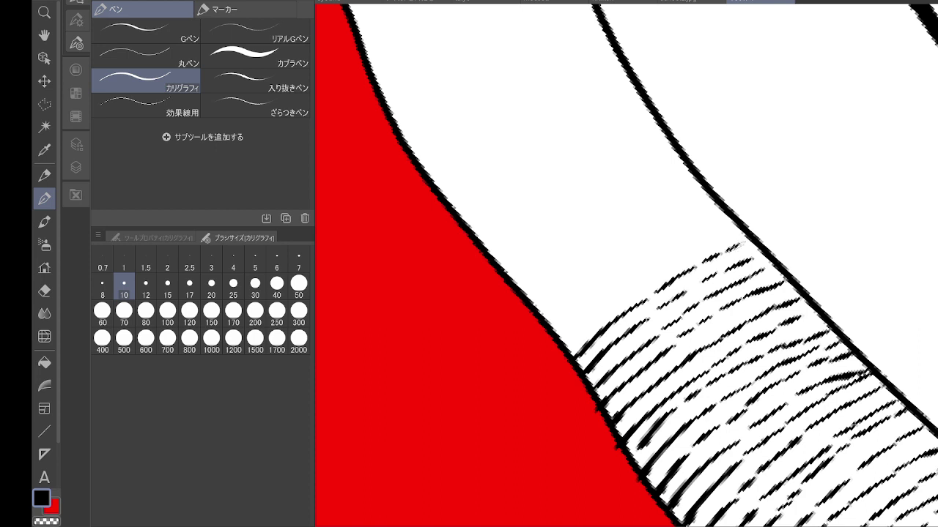
# Step: Add slanted, finely broken rows up to where the inner line starts to curve, keeping their spacing narrow
pyautogui.moveTo(568, 339); pyautogui.dragTo(690, 252)
pyautogui.moveTo(566, 327)
pyautogui.mouseDown()
pyautogui.moveTo(615, 282)
pyautogui.moveTo(730, 217)
pyautogui.mouseUp()
pyautogui.moveTo(569, 292); pyautogui.dragTo(720, 205)
pyautogui.moveTo(536, 308)
pyautogui.mouseDown()
pyautogui.moveTo(643, 226)
pyautogui.moveTo(705, 196)
pyautogui.mouseUp()
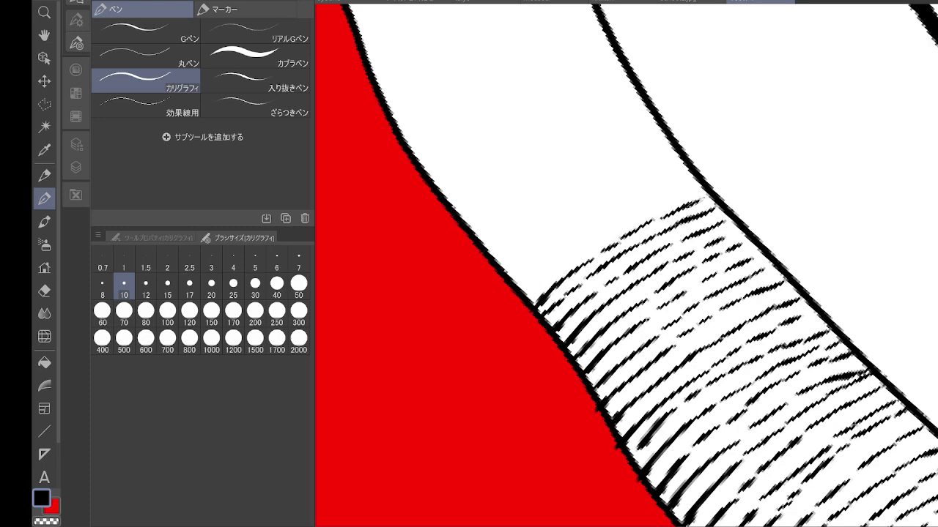
pyautogui.moveTo(524, 290)
pyautogui.mouseDown()
pyautogui.moveTo(679, 189)
pyautogui.moveTo(799, 267)
pyautogui.moveTo(826, 329)
pyautogui.mouseUp()
# Step: Continue along the narrowing curve of the coil with long arched rows, mostly solid and interrupted by only a few small gaps
pyautogui.moveTo(646, 429); pyautogui.dragTo(782, 317)
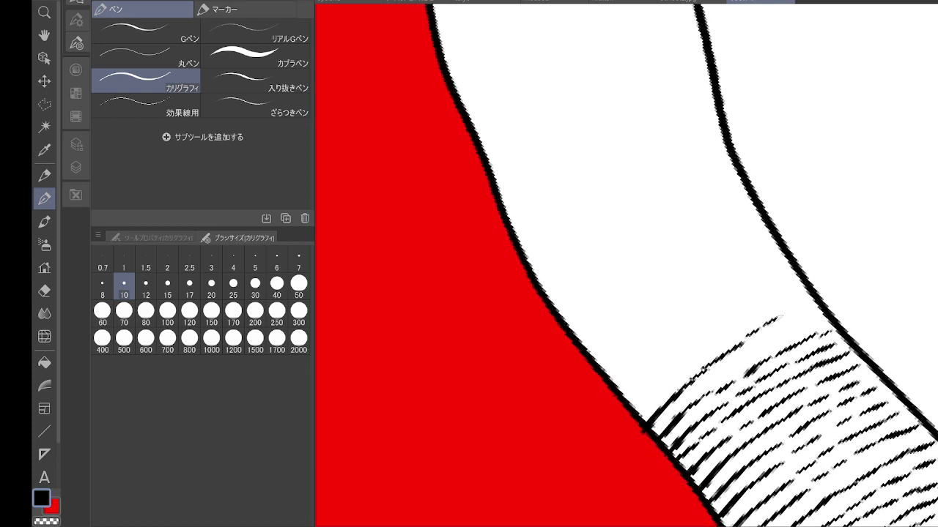
pyautogui.moveTo(639, 409)
pyautogui.mouseDown()
pyautogui.moveTo(747, 315)
pyautogui.moveTo(797, 288)
pyautogui.mouseUp()
pyautogui.moveTo(623, 393)
pyautogui.mouseDown()
pyautogui.moveTo(713, 312)
pyautogui.moveTo(778, 274)
pyautogui.mouseUp()
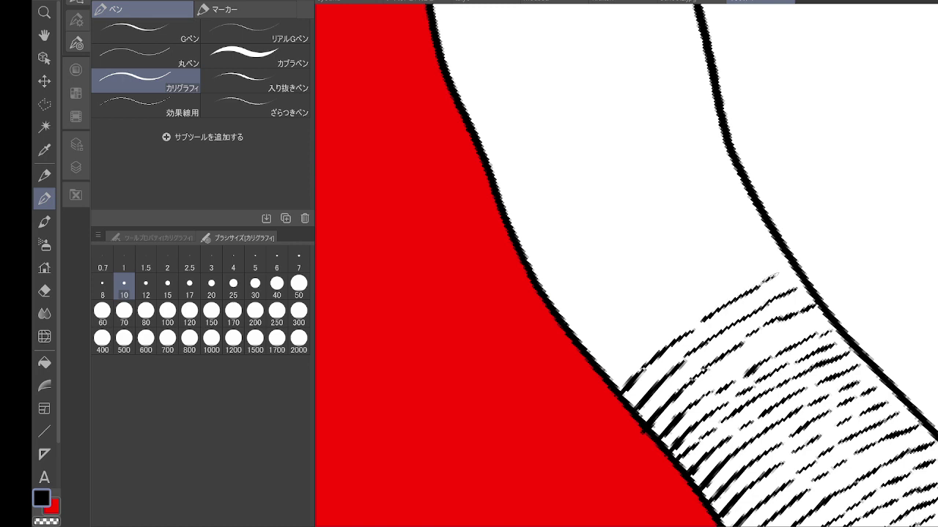
pyautogui.moveTo(611, 377); pyautogui.dragTo(732, 283)
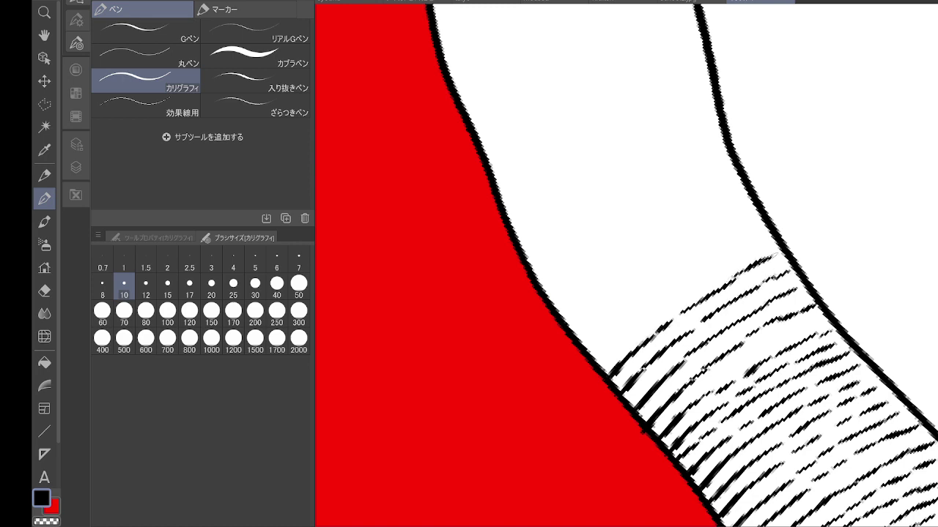
pyautogui.moveTo(598, 362); pyautogui.dragTo(772, 240)
pyautogui.moveTo(582, 349); pyautogui.dragTo(707, 252)
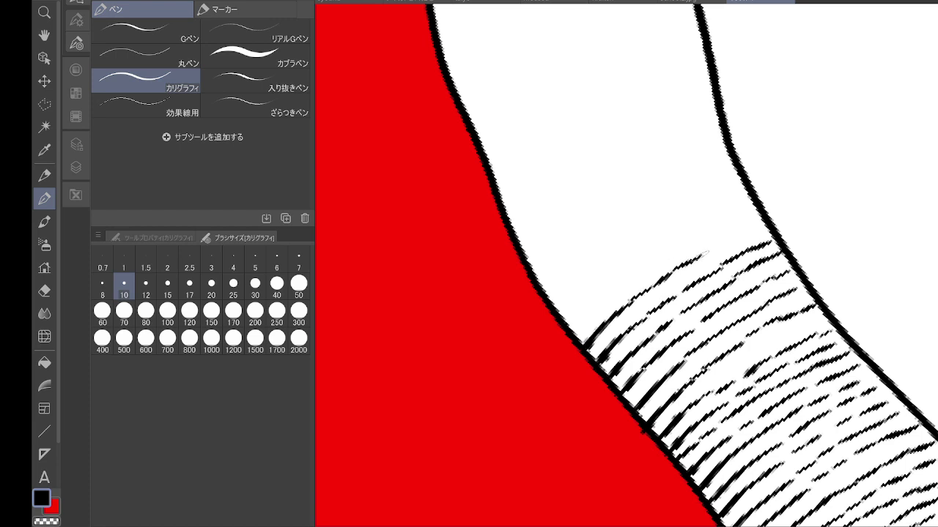
pyautogui.moveTo(576, 326)
pyautogui.mouseDown()
pyautogui.moveTo(693, 242)
pyautogui.moveTo(756, 214)
pyautogui.mouseUp()
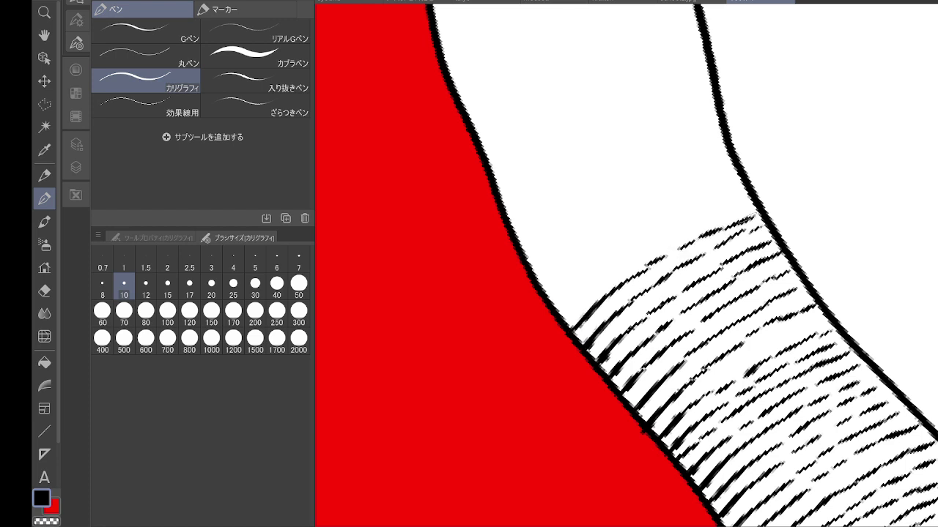
pyautogui.moveTo(558, 316)
pyautogui.mouseDown()
pyautogui.moveTo(652, 246)
pyautogui.moveTo(747, 201)
pyautogui.mouseUp()
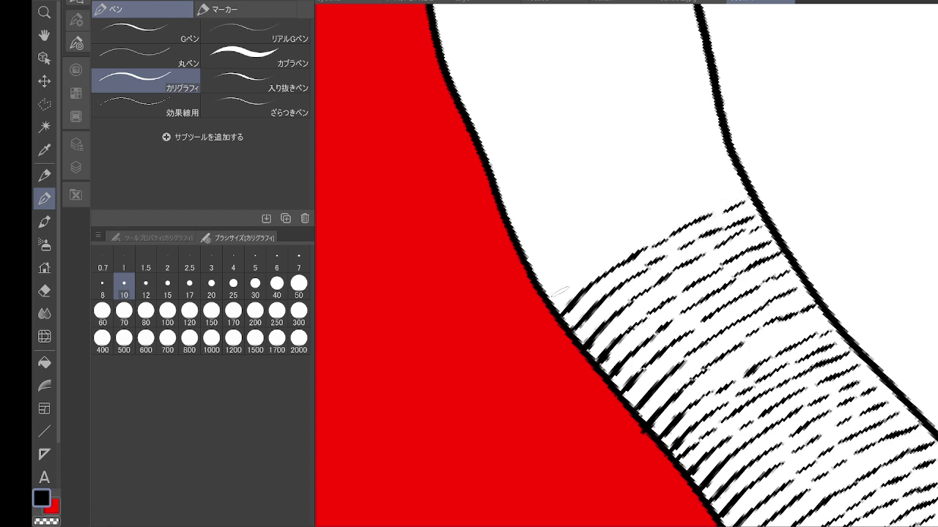
pyautogui.moveTo(559, 292)
pyautogui.mouseDown()
pyautogui.moveTo(663, 216)
pyautogui.moveTo(732, 189)
pyautogui.moveTo(595, 240)
pyautogui.moveTo(729, 172)
pyautogui.moveTo(781, 303)
pyautogui.mouseUp()
# Step: Draw one curved row of four separate strokes at the hatching's open end, with a thick first stroke and short middle dashes
pyautogui.scroll(-4, 734, 311)
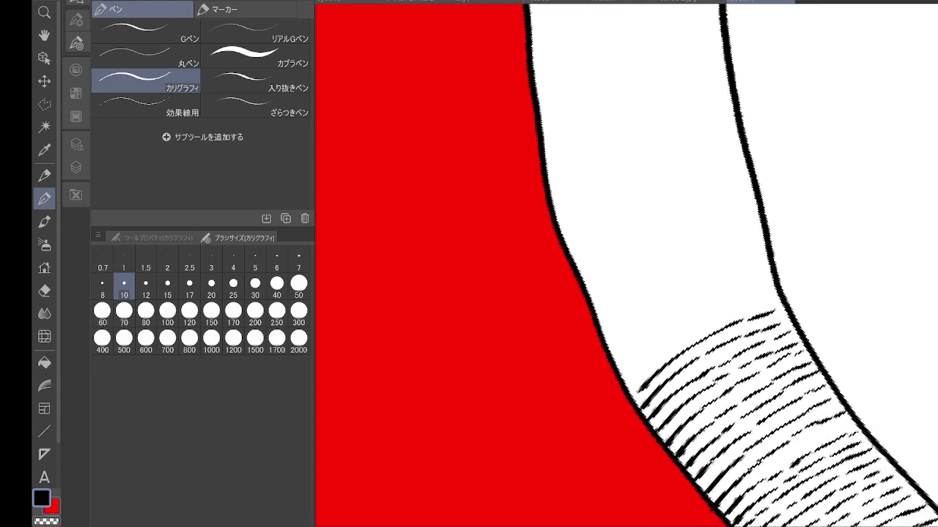
pyautogui.scroll(-6, 798, 319)
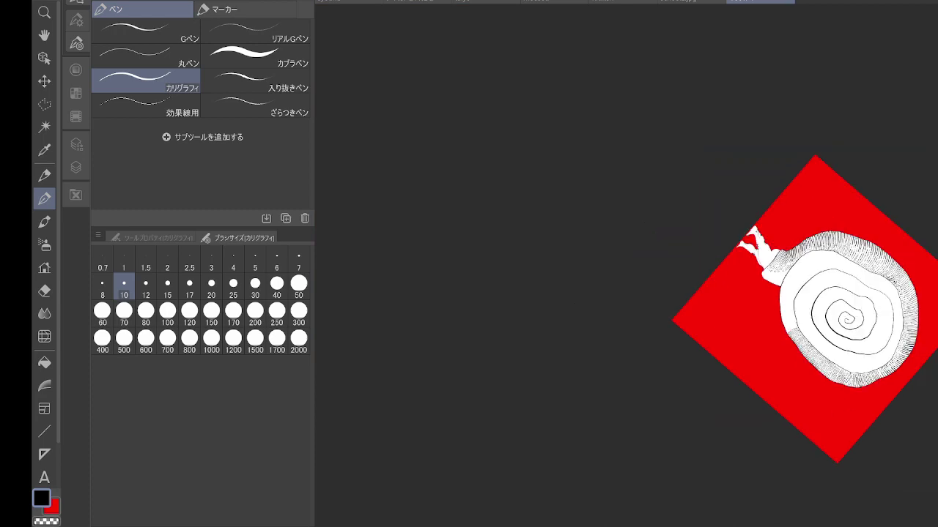
pyautogui.scroll(6, 733, 315)
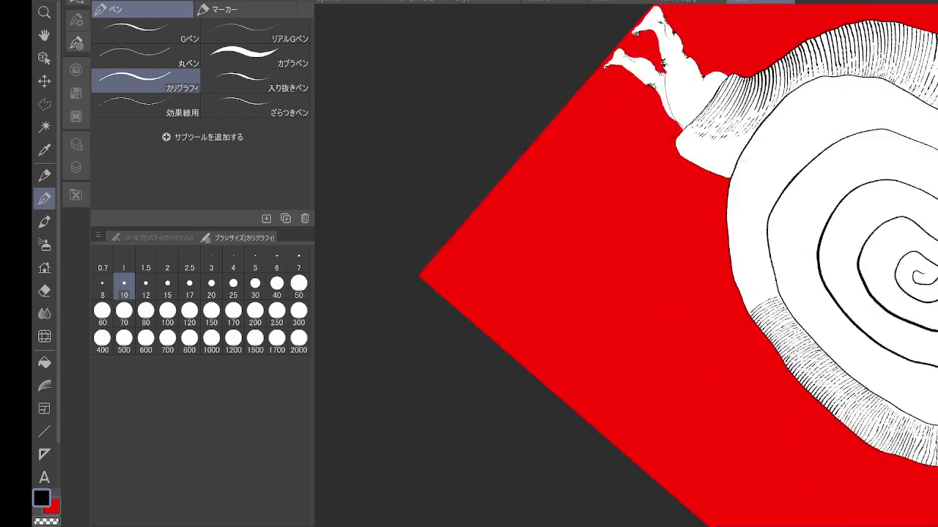
pyautogui.scroll(2, 733, 315)
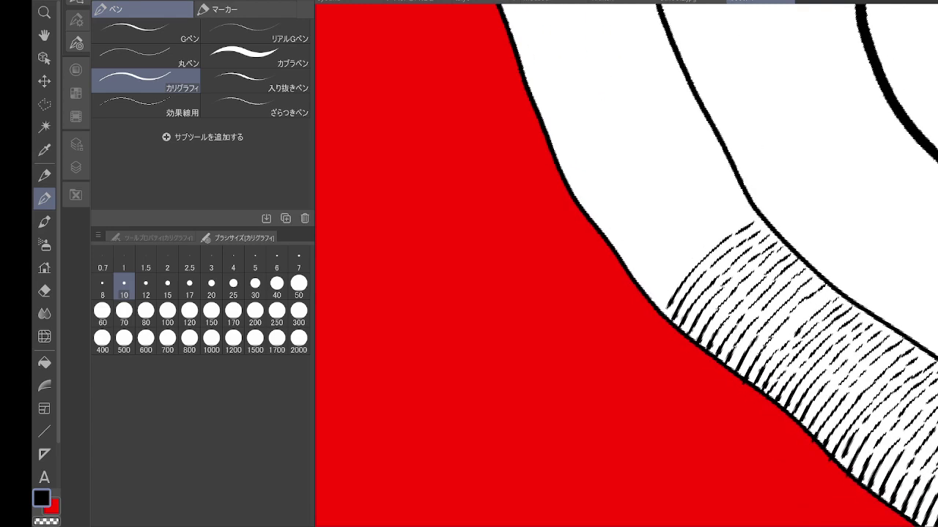
pyautogui.moveTo(597, 338); pyautogui.dragTo(649, 265)
pyautogui.moveTo(658, 251); pyautogui.dragTo(679, 238)
pyautogui.moveTo(682, 230); pyautogui.dragTo(700, 217)
pyautogui.moveTo(714, 206); pyautogui.dragTo(769, 167)
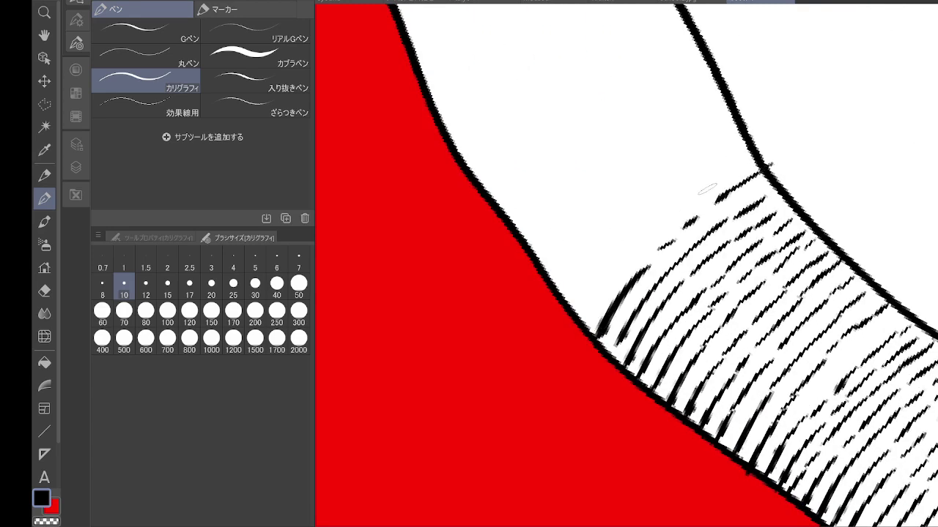
# Step: Add strongly curved rows with thick, tapering strokes at the outer outline, continued by thinner broken lines to the inner line
pyautogui.moveTo(579, 323); pyautogui.dragTo(627, 254)
pyautogui.moveTo(629, 246); pyautogui.dragTo(747, 155)
pyautogui.moveTo(563, 301); pyautogui.dragTo(684, 175)
pyautogui.moveTo(667, 185); pyautogui.dragTo(743, 138)
pyautogui.moveTo(551, 276); pyautogui.dragTo(621, 197)
pyautogui.moveTo(599, 209); pyautogui.dragTo(740, 117)
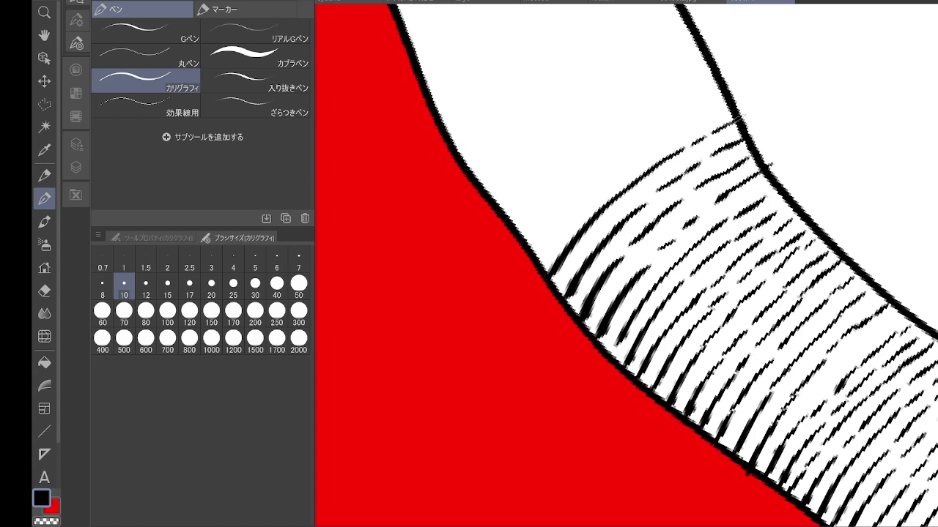
pyautogui.moveTo(538, 258)
pyautogui.mouseDown()
pyautogui.moveTo(599, 188)
pyautogui.moveTo(703, 111)
pyautogui.mouseUp()
pyautogui.moveTo(521, 233); pyautogui.dragTo(583, 168)
pyautogui.moveTo(564, 180)
pyautogui.mouseDown()
pyautogui.moveTo(704, 87)
pyautogui.moveTo(775, 194)
pyautogui.moveTo(795, 246)
pyautogui.mouseUp()
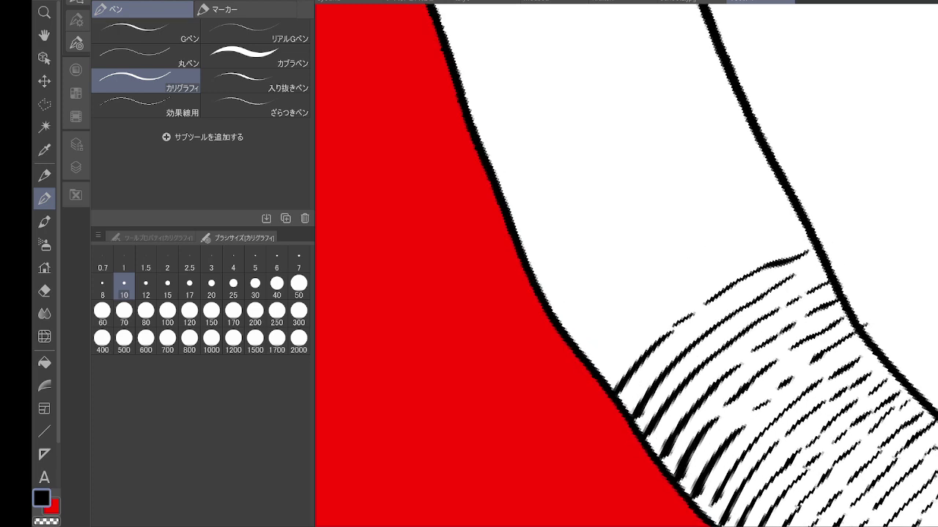
# Step: Draw long, sweeping broken rows across the coil, thickening their last strokes beside the inner line
pyautogui.moveTo(596, 375)
pyautogui.mouseDown()
pyautogui.moveTo(673, 302)
pyautogui.moveTo(803, 230)
pyautogui.mouseUp()
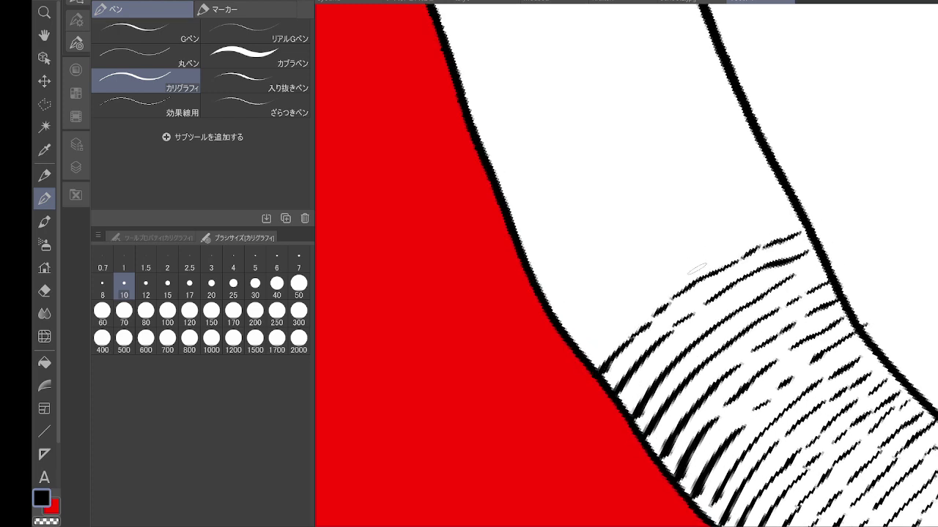
pyautogui.moveTo(583, 351)
pyautogui.mouseDown()
pyautogui.moveTo(705, 263)
pyautogui.moveTo(797, 219)
pyautogui.mouseUp()
pyautogui.moveTo(565, 335)
pyautogui.mouseDown()
pyautogui.moveTo(715, 229)
pyautogui.moveTo(793, 200)
pyautogui.mouseUp()
pyautogui.moveTo(562, 311)
pyautogui.mouseDown()
pyautogui.moveTo(641, 247)
pyautogui.moveTo(729, 198)
pyautogui.moveTo(780, 184)
pyautogui.mouseUp()
pyautogui.moveTo(571, 265)
pyautogui.mouseDown()
pyautogui.moveTo(637, 221)
pyautogui.moveTo(762, 172)
pyautogui.mouseUp()
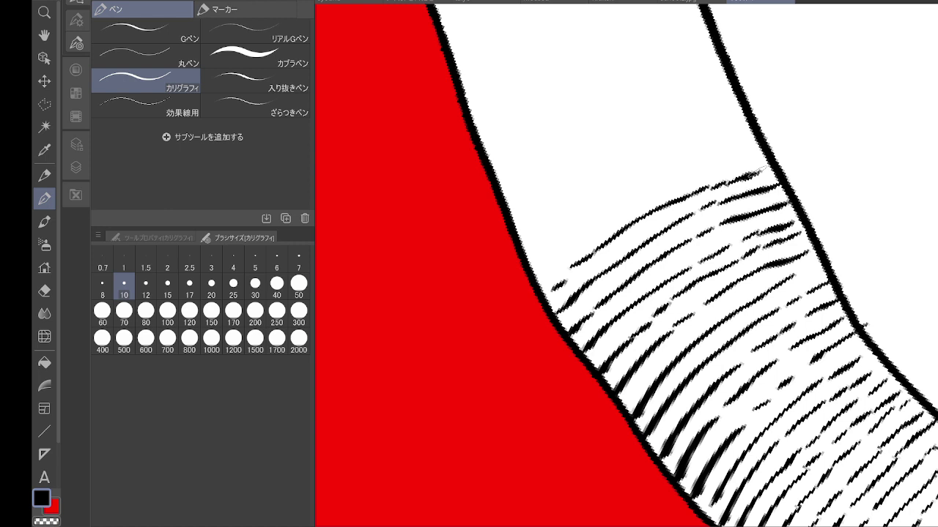
pyautogui.moveTo(534, 273)
pyautogui.mouseDown()
pyautogui.moveTo(633, 199)
pyautogui.moveTo(762, 150)
pyautogui.moveTo(770, 186)
pyautogui.moveTo(830, 274)
pyautogui.mouseUp()
# Step: Hatch the steeper, widening part of the coil with shallow arched rows, ending several in short, heavy dashes at the inner line
pyautogui.moveTo(608, 366)
pyautogui.mouseDown()
pyautogui.moveTo(722, 292)
pyautogui.moveTo(831, 258)
pyautogui.mouseUp()
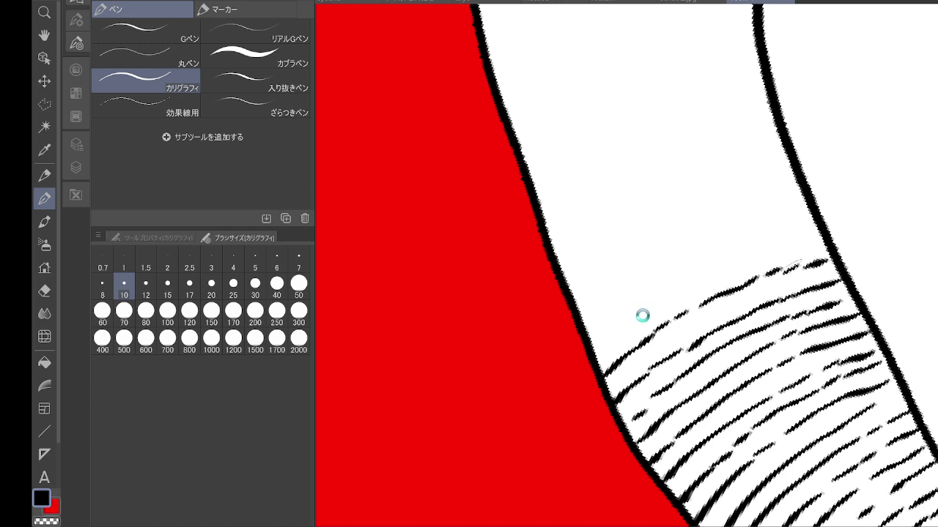
pyautogui.moveTo(609, 338)
pyautogui.mouseDown()
pyautogui.moveTo(727, 270)
pyautogui.moveTo(824, 243)
pyautogui.mouseUp()
pyautogui.moveTo(591, 329)
pyautogui.mouseDown()
pyautogui.moveTo(671, 272)
pyautogui.moveTo(791, 232)
pyautogui.mouseUp()
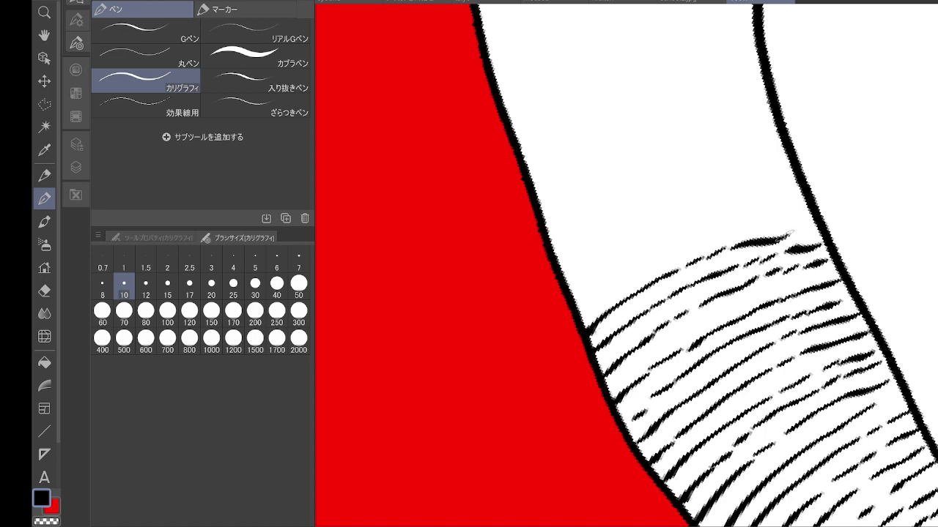
pyautogui.moveTo(583, 309)
pyautogui.mouseDown()
pyautogui.moveTo(708, 237)
pyautogui.moveTo(700, 243)
pyautogui.moveTo(814, 211)
pyautogui.mouseUp()
pyautogui.moveTo(570, 301)
pyautogui.mouseDown()
pyautogui.moveTo(698, 226)
pyautogui.moveTo(805, 199)
pyautogui.mouseUp()
pyautogui.moveTo(564, 282)
pyautogui.mouseDown()
pyautogui.moveTo(678, 214)
pyautogui.moveTo(782, 185)
pyautogui.mouseUp()
pyautogui.moveTo(557, 260)
pyautogui.mouseDown()
pyautogui.moveTo(597, 224)
pyautogui.moveTo(745, 171)
pyautogui.moveTo(794, 199)
pyautogui.moveTo(838, 321)
pyautogui.mouseUp()
pyautogui.moveTo(651, 390)
pyautogui.mouseDown()
pyautogui.moveTo(734, 334)
pyautogui.moveTo(820, 303)
pyautogui.moveTo(875, 301)
pyautogui.mouseUp()
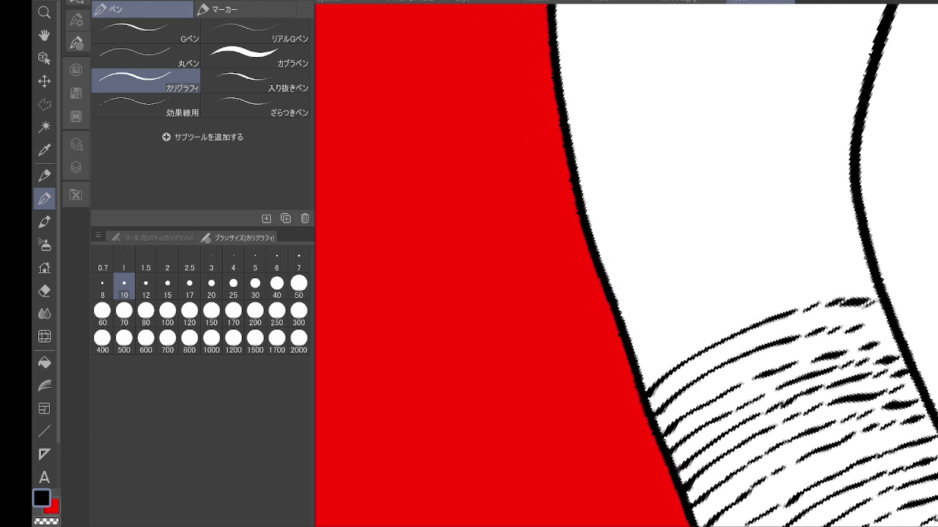
# Step: Add long, shallow arched rows across the coil beside the red background, breaking them into short dashes near the inner line
pyautogui.moveTo(638, 363)
pyautogui.mouseDown()
pyautogui.moveTo(793, 286)
pyautogui.moveTo(872, 281)
pyautogui.mouseUp()
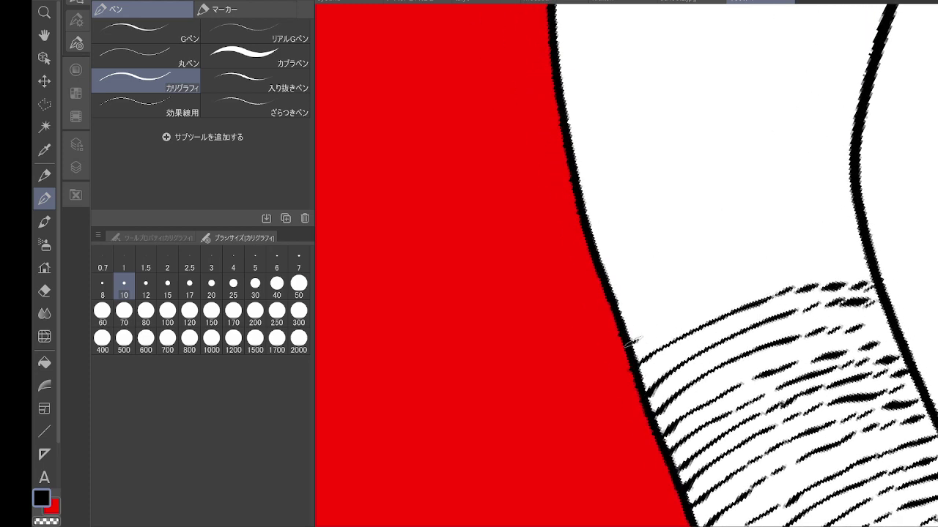
pyautogui.moveTo(628, 344)
pyautogui.mouseDown()
pyautogui.moveTo(738, 287)
pyautogui.moveTo(838, 267)
pyautogui.mouseUp()
pyautogui.moveTo(620, 320)
pyautogui.mouseDown()
pyautogui.moveTo(769, 245)
pyautogui.moveTo(863, 248)
pyautogui.mouseUp()
pyautogui.moveTo(624, 287)
pyautogui.mouseDown()
pyautogui.moveTo(744, 232)
pyautogui.moveTo(856, 222)
pyautogui.mouseUp()
pyautogui.moveTo(611, 272)
pyautogui.mouseDown()
pyautogui.moveTo(685, 230)
pyautogui.moveTo(841, 197)
pyautogui.mouseUp()
# Step: Hatch the coil's bend with closely spaced curved rows, thick at the outer outline and broken into thin strokes toward the inner line
pyautogui.moveTo(626, 219); pyautogui.dragTo(640, 470)
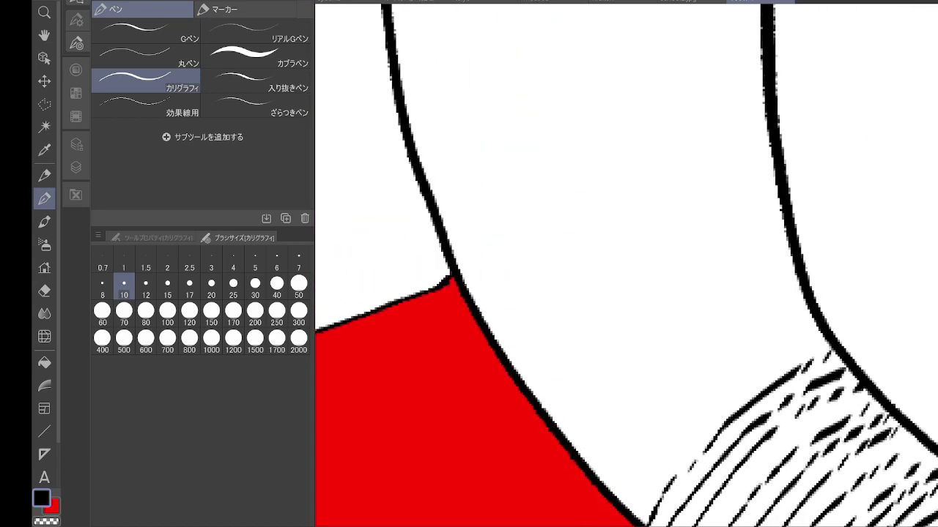
pyautogui.moveTo(626, 265); pyautogui.dragTo(605, 223)
pyautogui.moveTo(614, 473)
pyautogui.mouseDown()
pyautogui.moveTo(688, 366)
pyautogui.moveTo(799, 292)
pyautogui.mouseUp()
pyautogui.moveTo(598, 444)
pyautogui.mouseDown()
pyautogui.moveTo(694, 338)
pyautogui.moveTo(797, 281)
pyautogui.mouseUp()
pyautogui.moveTo(586, 423)
pyautogui.mouseDown()
pyautogui.moveTo(665, 334)
pyautogui.moveTo(778, 267)
pyautogui.mouseUp()
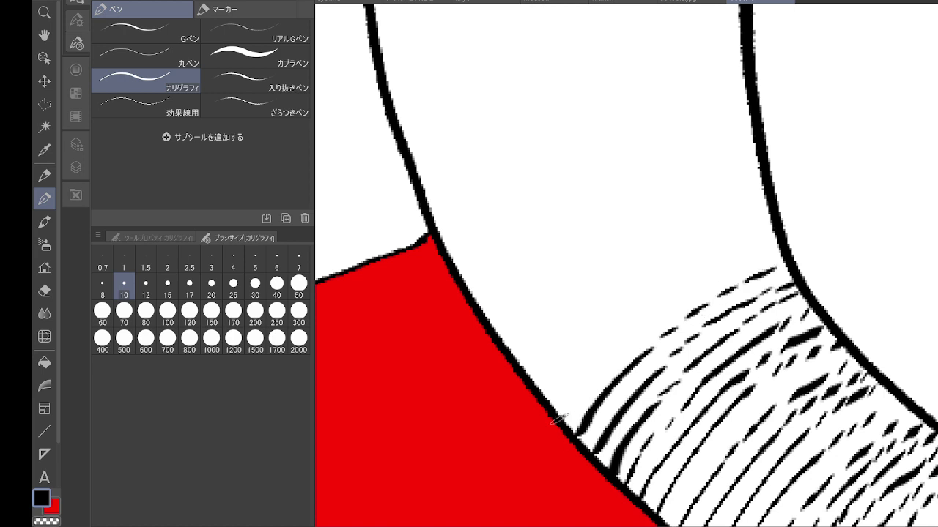
pyautogui.moveTo(558, 419)
pyautogui.mouseDown()
pyautogui.moveTo(648, 319)
pyautogui.moveTo(777, 246)
pyautogui.mouseUp()
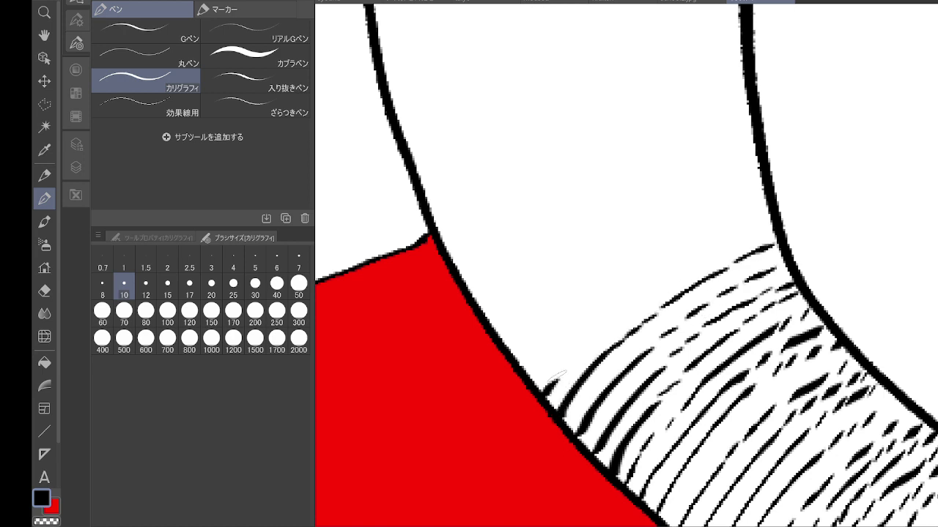
pyautogui.moveTo(548, 385)
pyautogui.mouseDown()
pyautogui.moveTo(628, 305)
pyautogui.moveTo(761, 225)
pyautogui.mouseUp()
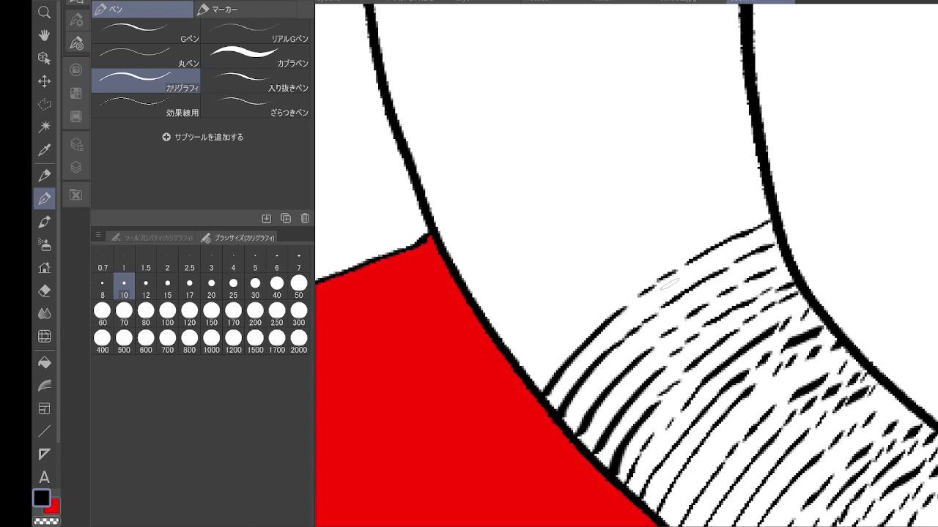
pyautogui.moveTo(524, 371)
pyautogui.mouseDown()
pyautogui.moveTo(623, 283)
pyautogui.moveTo(700, 230)
pyautogui.moveTo(765, 202)
pyautogui.mouseUp()
# Step: Extend the arched hatching past the corner where the red background ends, adding small gaps and stronger strokes near the inner line
pyautogui.moveTo(510, 347)
pyautogui.mouseDown()
pyautogui.moveTo(566, 290)
pyautogui.moveTo(744, 183)
pyautogui.moveTo(815, 231)
pyautogui.moveTo(862, 315)
pyautogui.mouseUp()
pyautogui.moveTo(615, 464)
pyautogui.mouseDown()
pyautogui.moveTo(710, 381)
pyautogui.moveTo(872, 297)
pyautogui.mouseUp()
pyautogui.moveTo(601, 447)
pyautogui.mouseDown()
pyautogui.moveTo(767, 326)
pyautogui.moveTo(865, 284)
pyautogui.mouseUp()
pyautogui.moveTo(609, 410)
pyautogui.mouseDown()
pyautogui.moveTo(751, 302)
pyautogui.moveTo(815, 274)
pyautogui.moveTo(872, 267)
pyautogui.mouseUp()
pyautogui.moveTo(583, 396)
pyautogui.mouseDown()
pyautogui.moveTo(735, 282)
pyautogui.moveTo(839, 250)
pyautogui.moveTo(879, 249)
pyautogui.mouseUp()
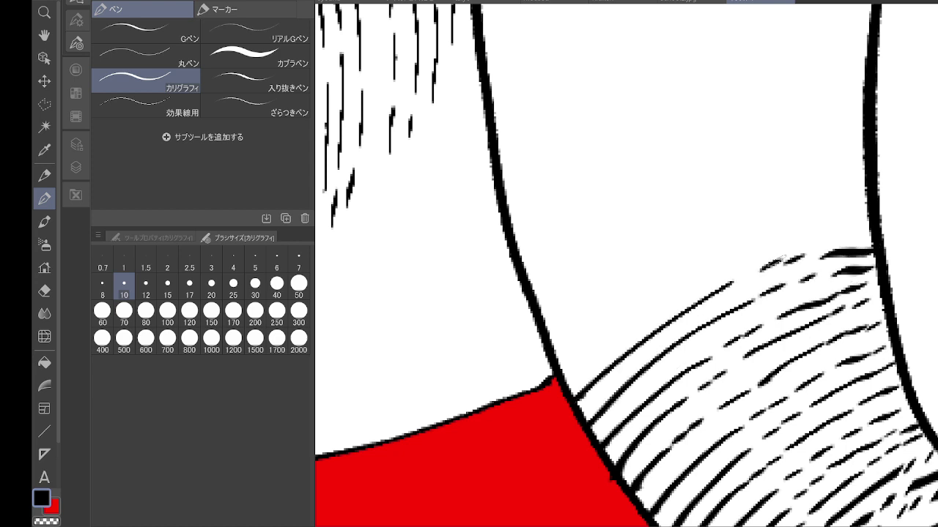
pyautogui.moveTo(564, 375)
pyautogui.mouseDown()
pyautogui.moveTo(672, 301)
pyautogui.moveTo(802, 235)
pyautogui.moveTo(865, 228)
pyautogui.mouseUp()
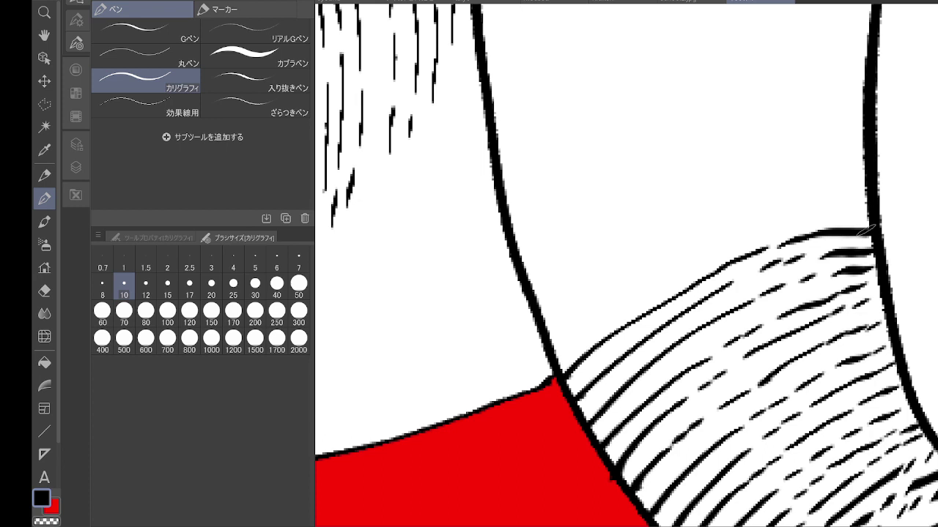
pyautogui.moveTo(554, 354); pyautogui.dragTo(672, 280)
pyautogui.moveTo(725, 248); pyautogui.dragTo(863, 214)
# Step: Draw sweeping rows on the coil beside the neighbouring hatched winding, then undo the last short stroke
pyautogui.moveTo(546, 330)
pyautogui.mouseDown()
pyautogui.moveTo(667, 246)
pyautogui.moveTo(772, 200)
pyautogui.moveTo(851, 185)
pyautogui.moveTo(871, 238)
pyautogui.moveTo(937, 269)
pyautogui.mouseUp()
pyautogui.moveTo(627, 399)
pyautogui.mouseDown()
pyautogui.moveTo(748, 315)
pyautogui.moveTo(900, 266)
pyautogui.mouseUp()
pyautogui.moveTo(617, 377); pyautogui.dragTo(898, 247)
pyautogui.moveTo(911, 250); pyautogui.dragTo(934, 245)
pyautogui.moveTo(609, 356); pyautogui.dragTo(892, 219)
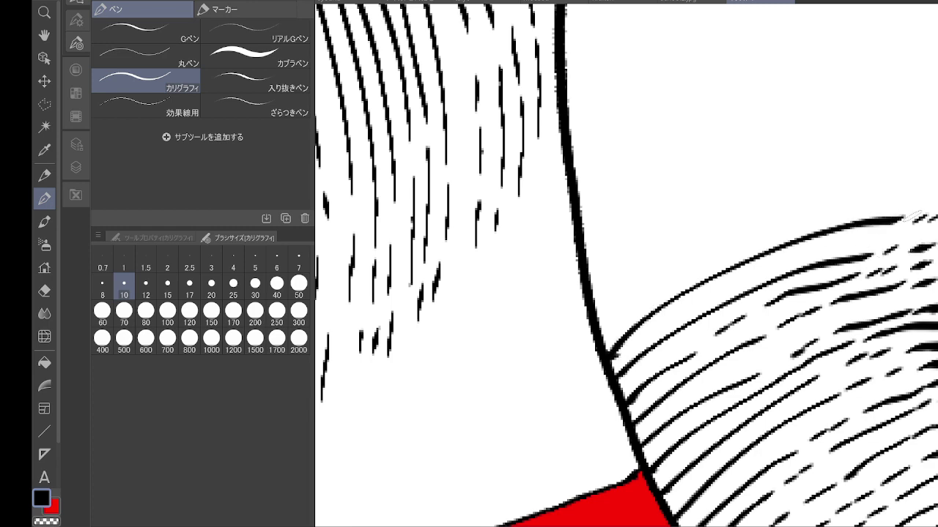
pyautogui.moveTo(601, 324)
pyautogui.mouseDown()
pyautogui.moveTo(773, 219)
pyautogui.moveTo(902, 193)
pyautogui.moveTo(936, 196)
pyautogui.moveTo(889, 181)
pyautogui.moveTo(874, 163)
pyautogui.mouseUp()
pyautogui.moveTo(820, 143); pyautogui.dragTo(850, 114)
pyautogui.moveTo(835, 128); pyautogui.dragTo(790, 216)
pyautogui.hotkey('ctrl', 'z')
# Step: Hatch up the widening coil with rows that begin thick at the outline, thin out midway and end in short, heavy dashes
pyautogui.moveTo(577, 443)
pyautogui.mouseDown()
pyautogui.moveTo(730, 274)
pyautogui.moveTo(866, 205)
pyautogui.mouseUp()
pyautogui.moveTo(556, 415)
pyautogui.mouseDown()
pyautogui.moveTo(670, 289)
pyautogui.moveTo(796, 204)
pyautogui.moveTo(867, 183)
pyautogui.mouseUp()
pyautogui.moveTo(536, 389)
pyautogui.mouseDown()
pyautogui.moveTo(630, 282)
pyautogui.moveTo(688, 237)
pyautogui.moveTo(766, 195)
pyautogui.moveTo(861, 166)
pyautogui.mouseUp()
pyautogui.moveTo(514, 354)
pyautogui.mouseDown()
pyautogui.moveTo(588, 266)
pyautogui.moveTo(669, 208)
pyautogui.moveTo(760, 167)
pyautogui.moveTo(855, 150)
pyautogui.mouseUp()
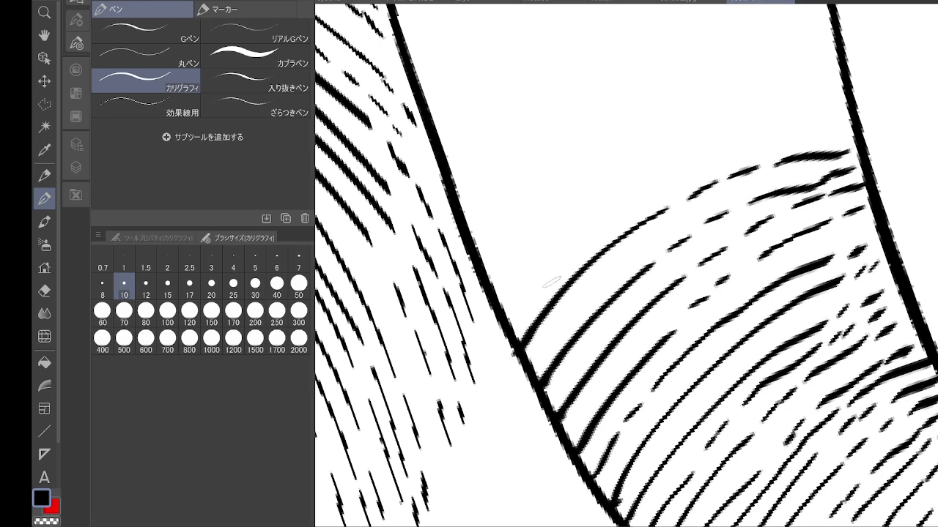
pyautogui.moveTo(504, 314)
pyautogui.mouseDown()
pyautogui.moveTo(721, 150)
pyautogui.moveTo(859, 125)
pyautogui.mouseUp()
pyautogui.moveTo(487, 272)
pyautogui.mouseDown()
pyautogui.moveTo(673, 136)
pyautogui.moveTo(815, 113)
pyautogui.mouseUp()
pyautogui.moveTo(477, 236)
pyautogui.mouseDown()
pyautogui.moveTo(528, 187)
pyautogui.moveTo(737, 87)
pyautogui.moveTo(807, 80)
pyautogui.mouseUp()
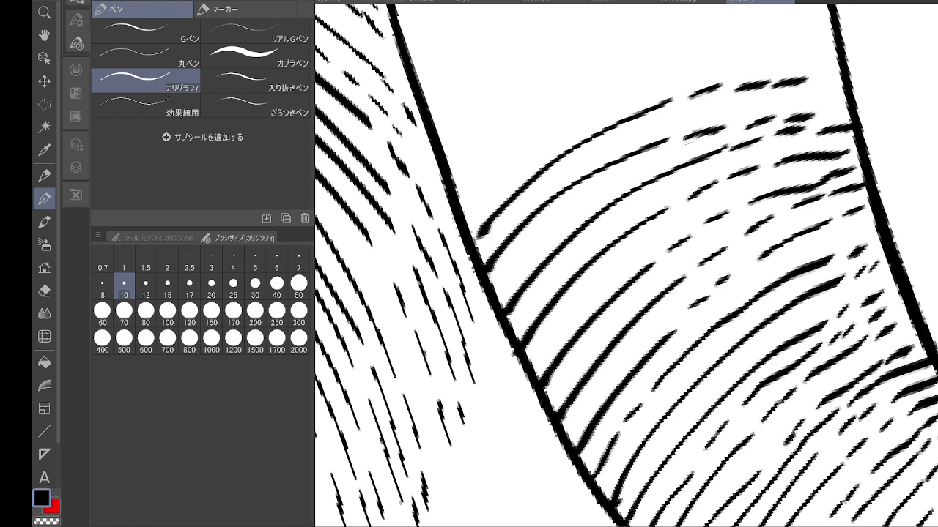
pyautogui.moveTo(476, 202)
pyautogui.mouseDown()
pyautogui.moveTo(554, 139)
pyautogui.moveTo(754, 60)
pyautogui.moveTo(808, 52)
pyautogui.mouseUp()
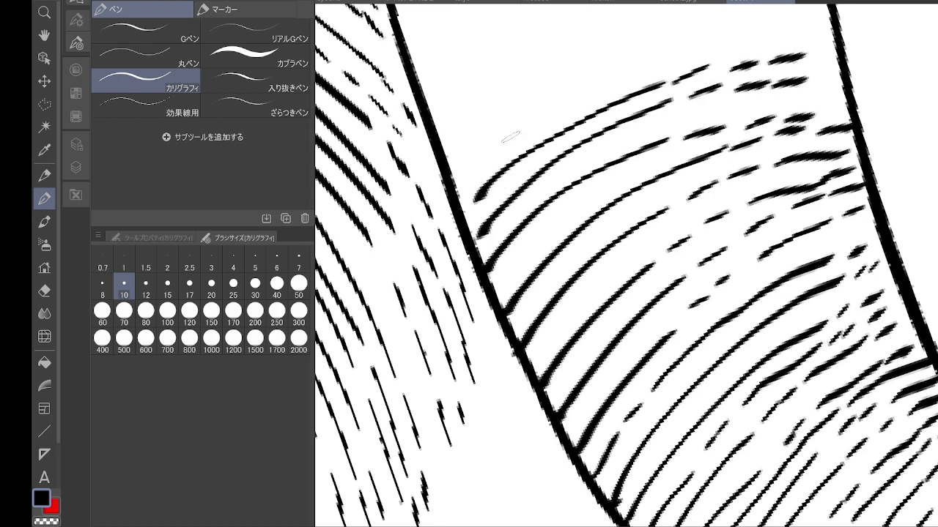
pyautogui.moveTo(460, 171)
pyautogui.mouseDown()
pyautogui.moveTo(657, 58)
pyautogui.moveTo(806, 37)
pyautogui.mouseUp()
pyautogui.moveTo(458, 126)
pyautogui.mouseDown()
pyautogui.moveTo(663, 26)
pyautogui.moveTo(761, 16)
pyautogui.moveTo(759, 74)
pyautogui.moveTo(789, 198)
pyautogui.moveTo(857, 180)
pyautogui.mouseUp()
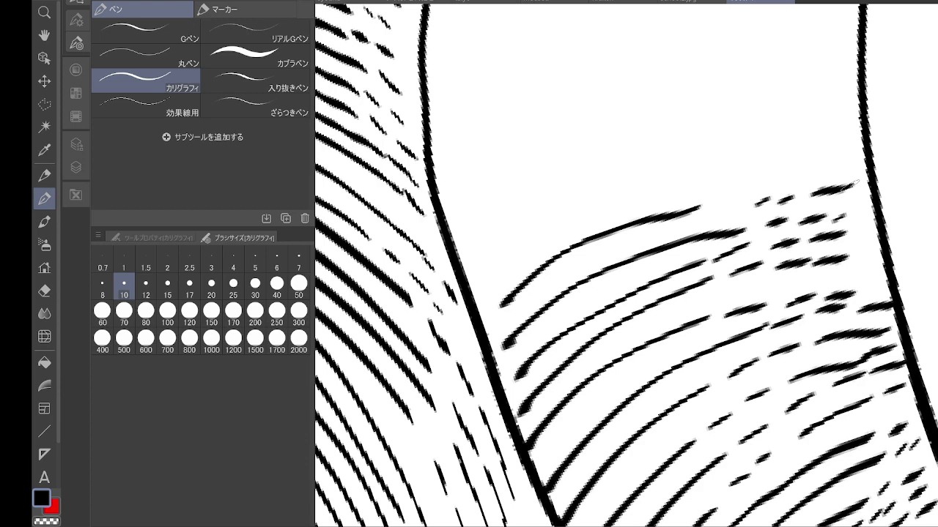
# Step: Draw two rows as long, thick curves from the outer outline, each continued by separate short dashes toward the inner line
pyautogui.moveTo(857, 182); pyautogui.dragTo(813, 115)
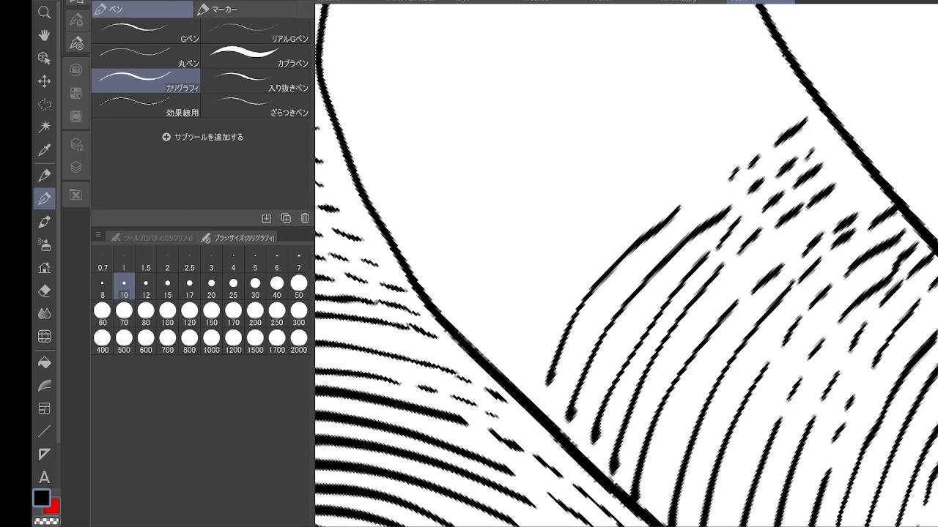
pyautogui.moveTo(521, 388)
pyautogui.mouseDown()
pyautogui.moveTo(534, 343)
pyautogui.moveTo(664, 176)
pyautogui.mouseUp()
pyautogui.moveTo(687, 157); pyautogui.dragTo(706, 143)
pyautogui.moveTo(721, 130); pyautogui.dragTo(788, 96)
pyautogui.moveTo(490, 370); pyautogui.dragTo(649, 156)
pyautogui.moveTo(672, 133); pyautogui.dragTo(700, 116)
pyautogui.moveTo(704, 113); pyautogui.dragTo(738, 92)
pyautogui.moveTo(745, 90); pyautogui.dragTo(772, 76)
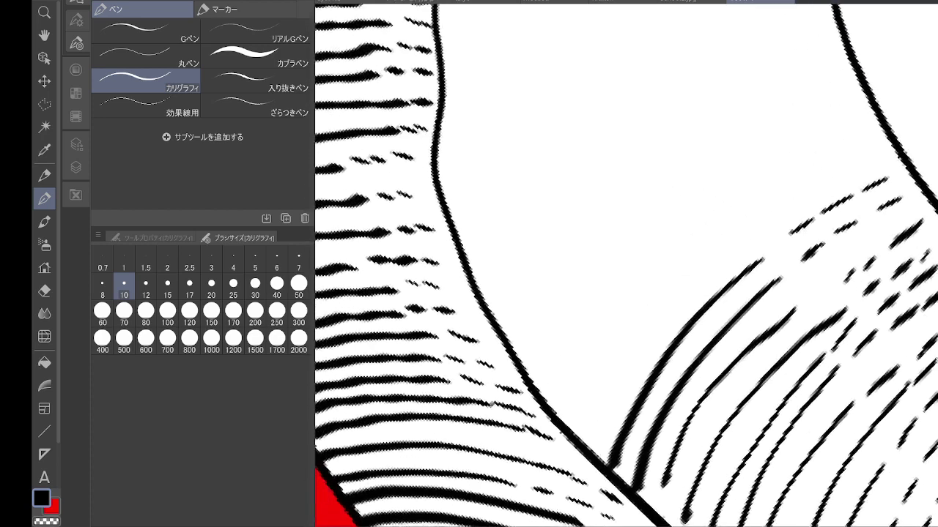
# Step: Add two parallel rows at the hatching's open end, each with one long, tapering curve followed by three short dashes
pyautogui.moveTo(585, 439)
pyautogui.mouseDown()
pyautogui.moveTo(687, 281)
pyautogui.moveTo(736, 237)
pyautogui.mouseUp()
pyautogui.moveTo(754, 211); pyautogui.dragTo(780, 193)
pyautogui.moveTo(762, 204); pyautogui.dragTo(788, 188)
pyautogui.moveTo(794, 180); pyautogui.dragTo(818, 164)
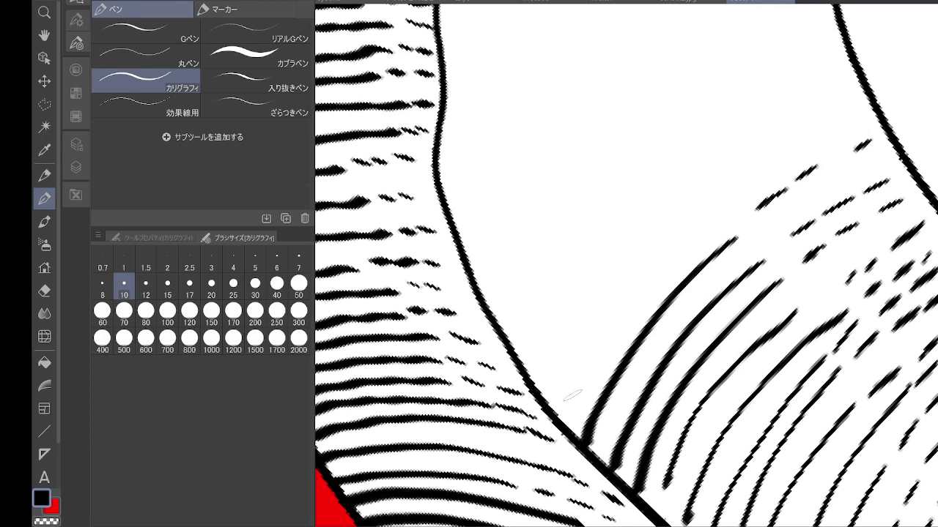
pyautogui.moveTo(558, 424); pyautogui.dragTo(708, 232)
pyautogui.moveTo(744, 199); pyautogui.dragTo(762, 188)
pyautogui.moveTo(769, 179); pyautogui.dragTo(802, 161)
pyautogui.moveTo(819, 158); pyautogui.dragTo(865, 130)
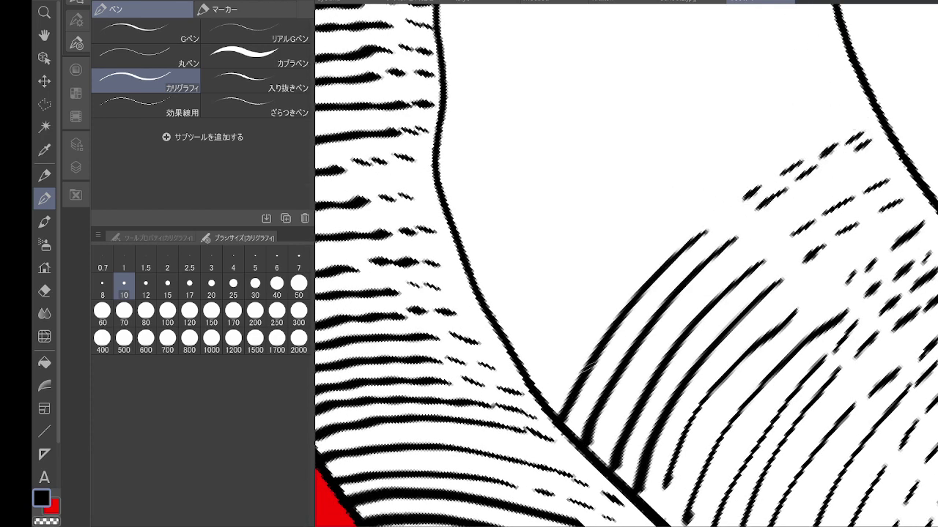
# Step: Draw three long, nearly unbroken arched rows spanning the coil from the outer outline almost to the inner line
pyautogui.moveTo(548, 396)
pyautogui.mouseDown()
pyautogui.moveTo(678, 224)
pyautogui.moveTo(793, 142)
pyautogui.moveTo(844, 122)
pyautogui.mouseUp()
pyautogui.moveTo(524, 369)
pyautogui.mouseDown()
pyautogui.moveTo(708, 148)
pyautogui.moveTo(813, 86)
pyautogui.moveTo(849, 79)
pyautogui.mouseUp()
pyautogui.moveTo(497, 330)
pyautogui.mouseDown()
pyautogui.moveTo(704, 110)
pyautogui.moveTo(820, 64)
pyautogui.mouseUp()
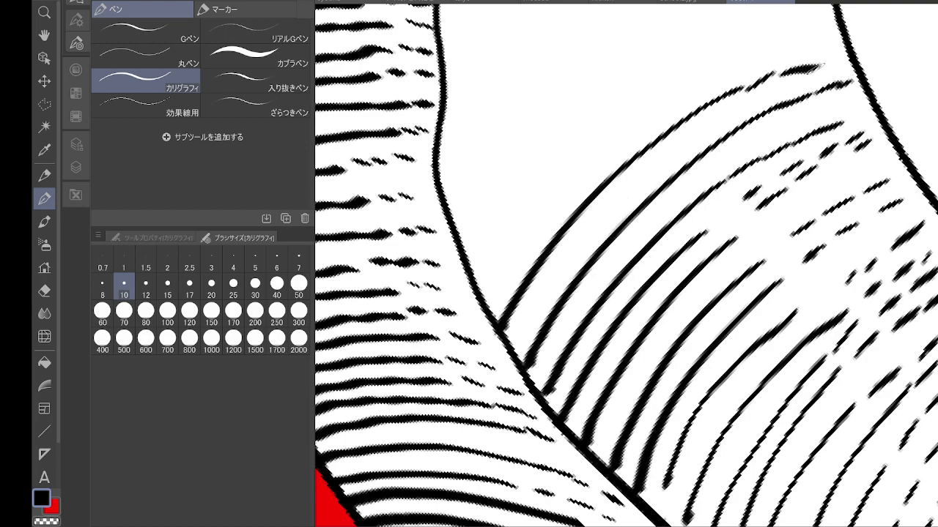
# Step: Hatch beside the wavy part of the outline with five long diagonal rows, leaving irregular gaps and thickening their inner ends
pyautogui.moveTo(628, 198); pyautogui.dragTo(663, 418)
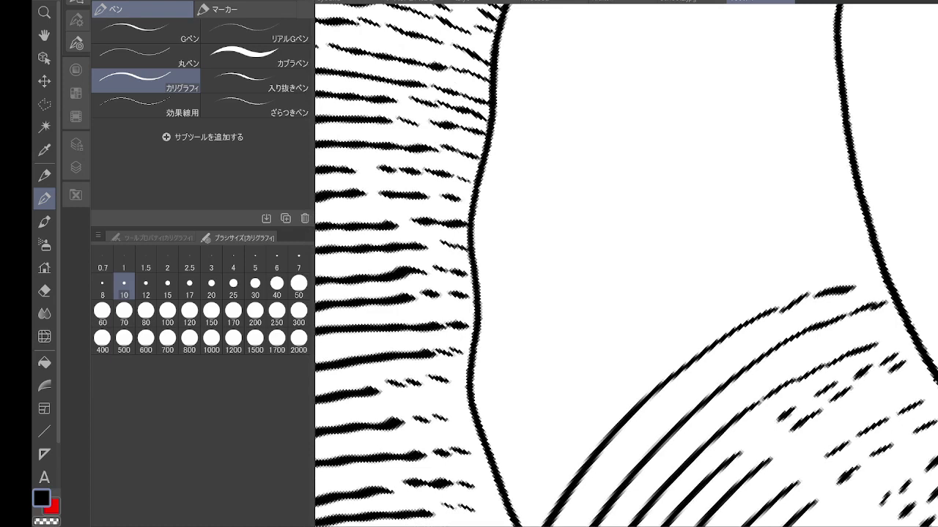
pyautogui.moveTo(511, 499)
pyautogui.mouseDown()
pyautogui.moveTo(590, 396)
pyautogui.moveTo(784, 246)
pyautogui.moveTo(851, 223)
pyautogui.mouseUp()
pyautogui.moveTo(489, 460)
pyautogui.mouseDown()
pyautogui.moveTo(631, 315)
pyautogui.moveTo(780, 225)
pyautogui.moveTo(847, 209)
pyautogui.mouseUp()
pyautogui.moveTo(478, 401)
pyautogui.mouseDown()
pyautogui.moveTo(546, 331)
pyautogui.moveTo(681, 237)
pyautogui.moveTo(847, 175)
pyautogui.mouseUp()
pyautogui.moveTo(479, 349)
pyautogui.mouseDown()
pyautogui.moveTo(623, 242)
pyautogui.moveTo(805, 163)
pyautogui.moveTo(846, 155)
pyautogui.mouseUp()
pyautogui.moveTo(483, 295)
pyautogui.mouseDown()
pyautogui.moveTo(665, 173)
pyautogui.moveTo(809, 134)
pyautogui.mouseUp()
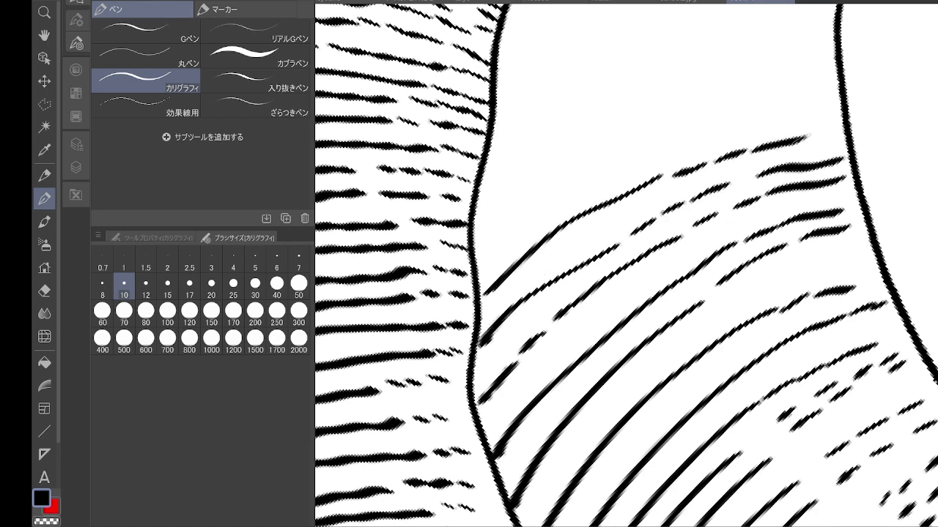
# Step: Continue the diagonal rows toward the coil's narrower part, breaking them into varied dashes with heavier strokes at the inner line
pyautogui.moveTo(490, 242)
pyautogui.mouseDown()
pyautogui.moveTo(528, 207)
pyautogui.moveTo(718, 107)
pyautogui.moveTo(810, 88)
pyautogui.moveTo(790, 192)
pyautogui.moveTo(822, 292)
pyautogui.moveTo(816, 271)
pyautogui.mouseUp()
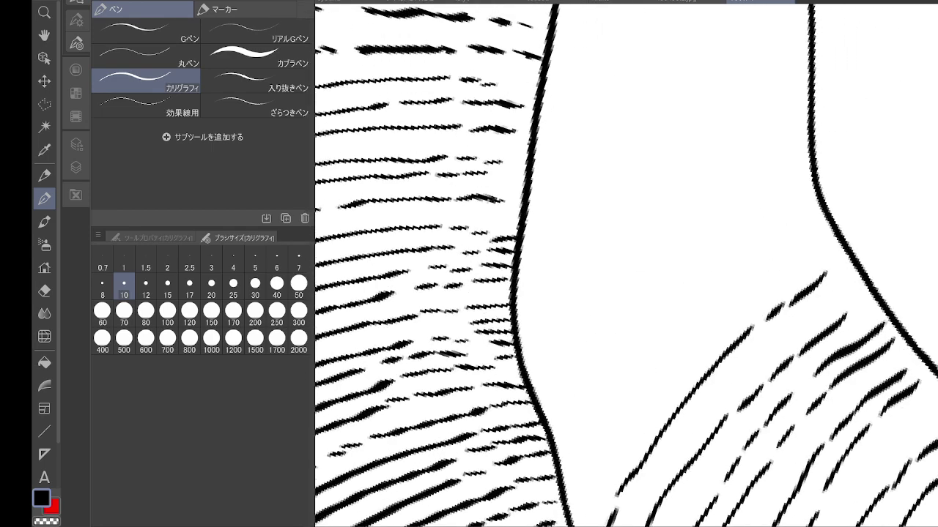
pyautogui.moveTo(573, 476)
pyautogui.mouseDown()
pyautogui.moveTo(781, 271)
pyautogui.moveTo(825, 252)
pyautogui.mouseUp()
pyautogui.moveTo(566, 430); pyautogui.dragTo(732, 273)
pyautogui.moveTo(749, 264); pyautogui.dragTo(831, 227)
pyautogui.moveTo(542, 393); pyautogui.dragTo(629, 315)
pyautogui.moveTo(632, 311); pyautogui.dragTo(650, 300)
pyautogui.moveTo(656, 294); pyautogui.dragTo(799, 221)
pyautogui.moveTo(537, 358)
pyautogui.mouseDown()
pyautogui.moveTo(721, 224)
pyautogui.moveTo(804, 202)
pyautogui.mouseUp()
pyautogui.moveTo(523, 320)
pyautogui.mouseDown()
pyautogui.moveTo(594, 265)
pyautogui.moveTo(699, 208)
pyautogui.moveTo(800, 183)
pyautogui.mouseUp()
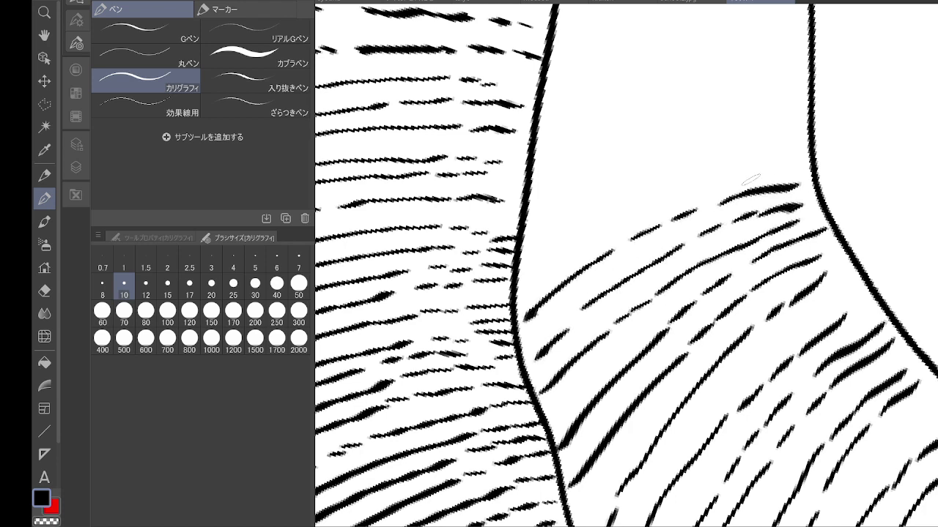
pyautogui.moveTo(531, 277)
pyautogui.mouseDown()
pyautogui.moveTo(594, 234)
pyautogui.moveTo(733, 177)
pyautogui.moveTo(794, 170)
pyautogui.mouseUp()
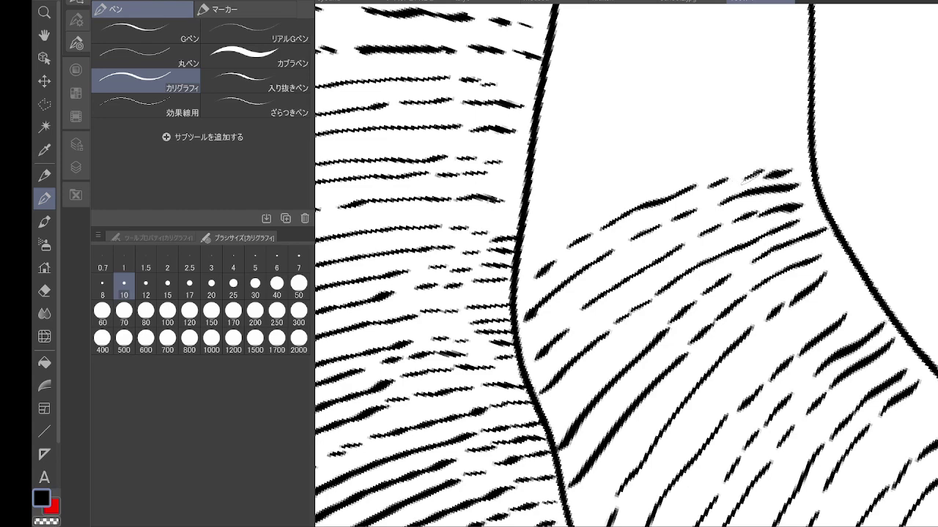
# Step: Fill the coil above the inner line's bend with gently arched, broken rows starting just off the outer outline
pyautogui.moveTo(743, 183); pyautogui.dragTo(754, 293)
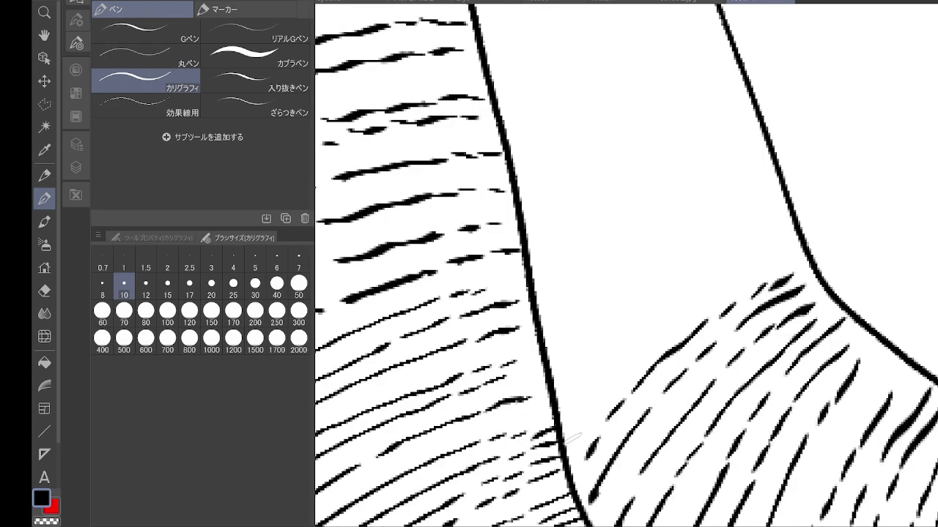
pyautogui.moveTo(568, 444)
pyautogui.mouseDown()
pyautogui.moveTo(649, 348)
pyautogui.moveTo(792, 252)
pyautogui.mouseUp()
pyautogui.moveTo(561, 402)
pyautogui.mouseDown()
pyautogui.moveTo(624, 339)
pyautogui.moveTo(752, 251)
pyautogui.mouseUp()
pyautogui.moveTo(562, 354)
pyautogui.mouseDown()
pyautogui.moveTo(689, 249)
pyautogui.moveTo(767, 221)
pyautogui.mouseUp()
pyautogui.moveTo(557, 322)
pyautogui.mouseDown()
pyautogui.moveTo(681, 225)
pyautogui.moveTo(778, 193)
pyautogui.mouseUp()
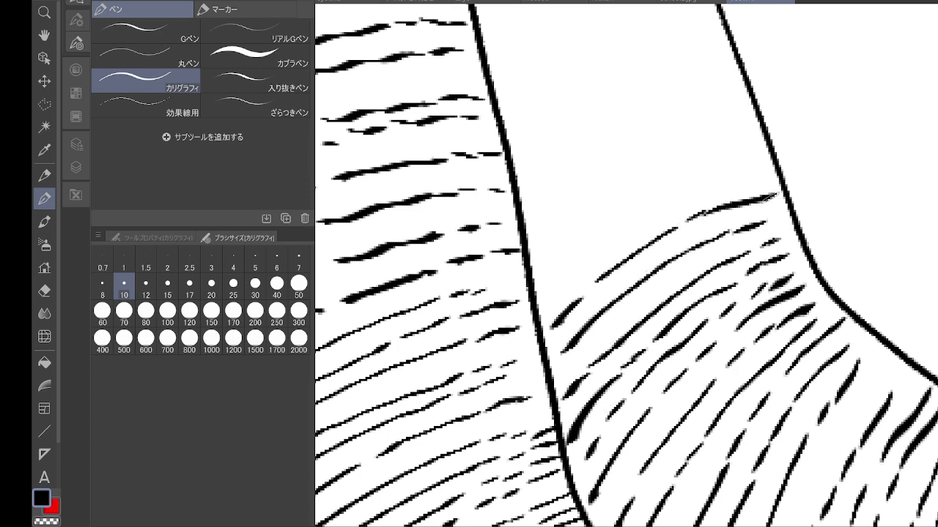
pyautogui.moveTo(542, 307)
pyautogui.mouseDown()
pyautogui.moveTo(694, 192)
pyautogui.moveTo(765, 174)
pyautogui.mouseUp()
pyautogui.moveTo(556, 266)
pyautogui.mouseDown()
pyautogui.moveTo(704, 173)
pyautogui.moveTo(752, 158)
pyautogui.moveTo(652, 175)
pyautogui.moveTo(764, 147)
pyautogui.mouseUp()
# Step: Hatch the narrow part of the coil with short, tightly spaced arched rows, alternating thick strokes and fine dashes
pyautogui.moveTo(535, 245)
pyautogui.mouseDown()
pyautogui.moveTo(696, 126)
pyautogui.moveTo(736, 115)
pyautogui.moveTo(728, 204)
pyautogui.moveTo(770, 327)
pyautogui.mouseUp()
pyautogui.moveTo(595, 419)
pyautogui.mouseDown()
pyautogui.moveTo(719, 321)
pyautogui.moveTo(792, 294)
pyautogui.mouseUp()
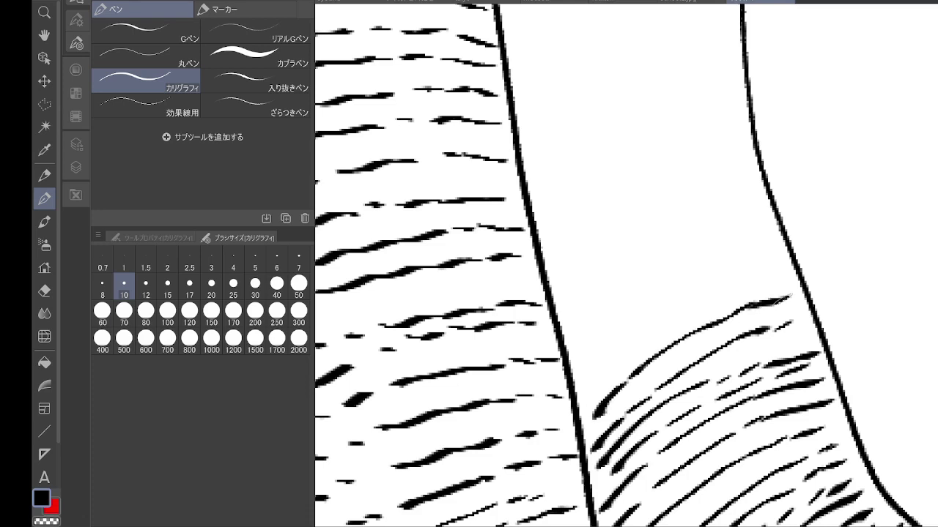
pyautogui.moveTo(586, 385)
pyautogui.mouseDown()
pyautogui.moveTo(729, 297)
pyautogui.moveTo(779, 284)
pyautogui.mouseUp()
pyautogui.moveTo(583, 356)
pyautogui.mouseDown()
pyautogui.moveTo(672, 295)
pyautogui.moveTo(782, 256)
pyautogui.mouseUp()
pyautogui.moveTo(575, 335)
pyautogui.mouseDown()
pyautogui.moveTo(693, 259)
pyautogui.moveTo(776, 242)
pyautogui.mouseUp()
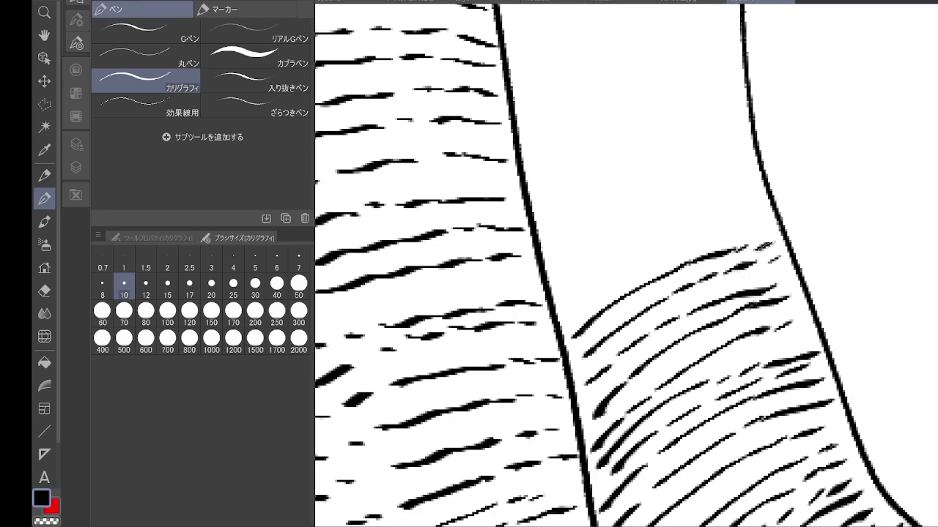
pyautogui.moveTo(568, 320)
pyautogui.mouseDown()
pyautogui.moveTo(608, 289)
pyautogui.moveTo(759, 226)
pyautogui.mouseUp()
pyautogui.moveTo(566, 296); pyautogui.dragTo(744, 198)
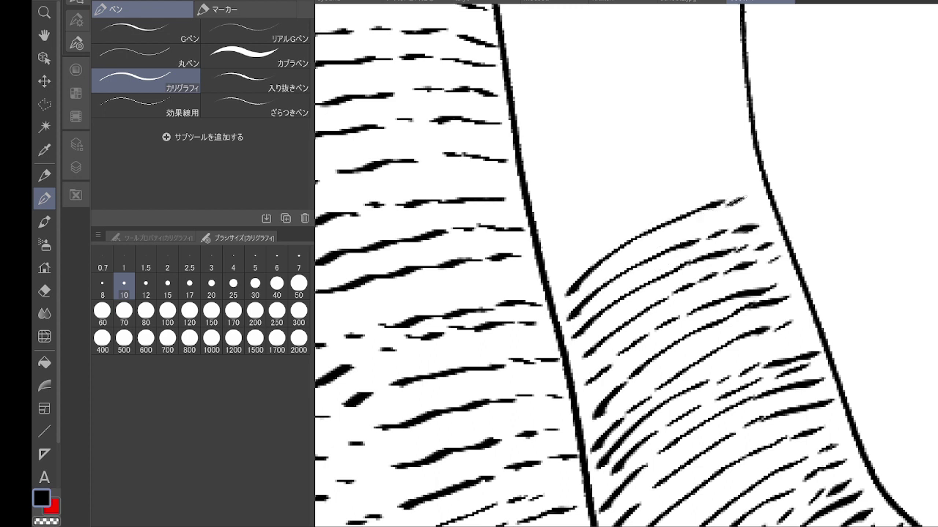
pyautogui.moveTo(564, 265)
pyautogui.mouseDown()
pyautogui.moveTo(744, 188)
pyautogui.moveTo(576, 233)
pyautogui.moveTo(740, 163)
pyautogui.mouseUp()
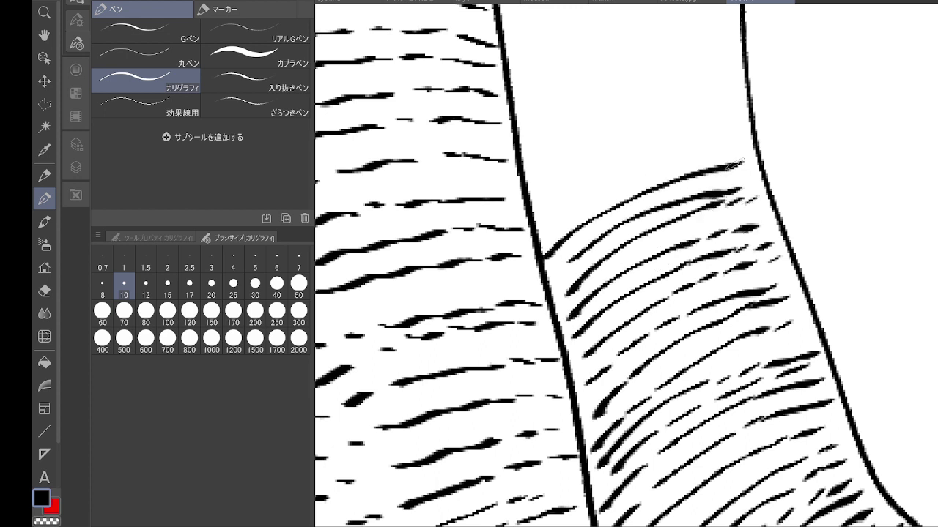
# Step: Stack further dense, slightly curved rows along the narrow coil, ending each in small dashes beside the inner line
pyautogui.moveTo(549, 233)
pyautogui.mouseDown()
pyautogui.moveTo(686, 165)
pyautogui.moveTo(738, 151)
pyautogui.moveTo(789, 314)
pyautogui.mouseUp()
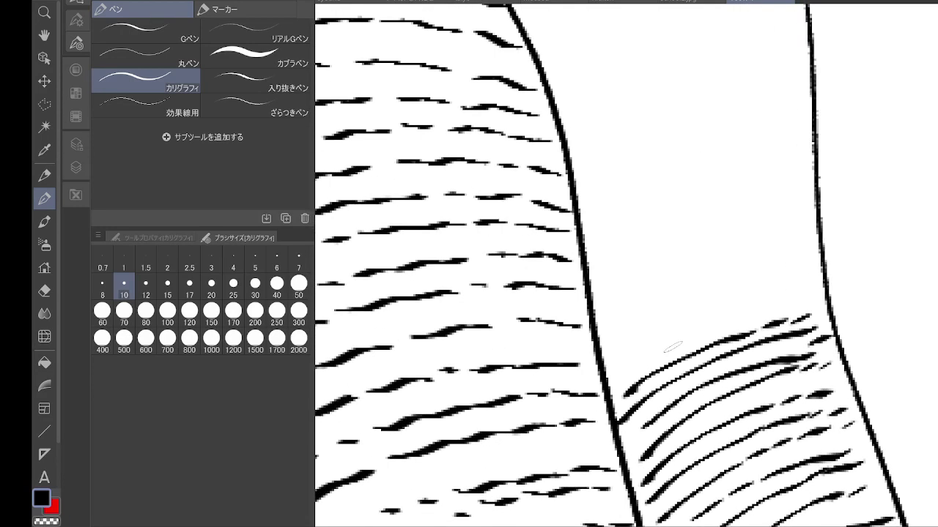
pyautogui.moveTo(615, 381); pyautogui.dragTo(775, 302)
pyautogui.moveTo(610, 359)
pyautogui.mouseDown()
pyautogui.moveTo(734, 298)
pyautogui.moveTo(806, 276)
pyautogui.mouseUp()
pyautogui.moveTo(615, 335); pyautogui.dragTo(794, 260)
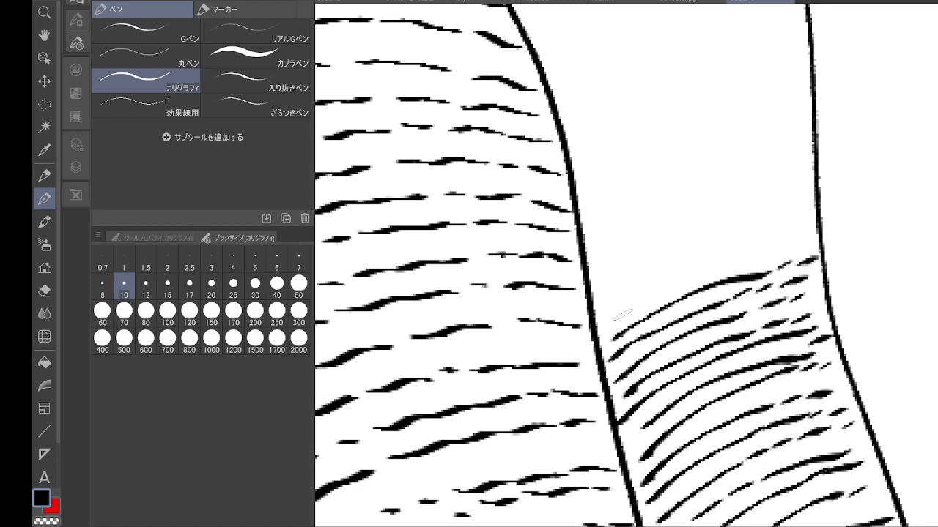
pyautogui.moveTo(614, 322)
pyautogui.mouseDown()
pyautogui.moveTo(763, 249)
pyautogui.moveTo(807, 244)
pyautogui.mouseUp()
pyautogui.moveTo(597, 309)
pyautogui.mouseDown()
pyautogui.moveTo(726, 239)
pyautogui.moveTo(803, 227)
pyautogui.mouseUp()
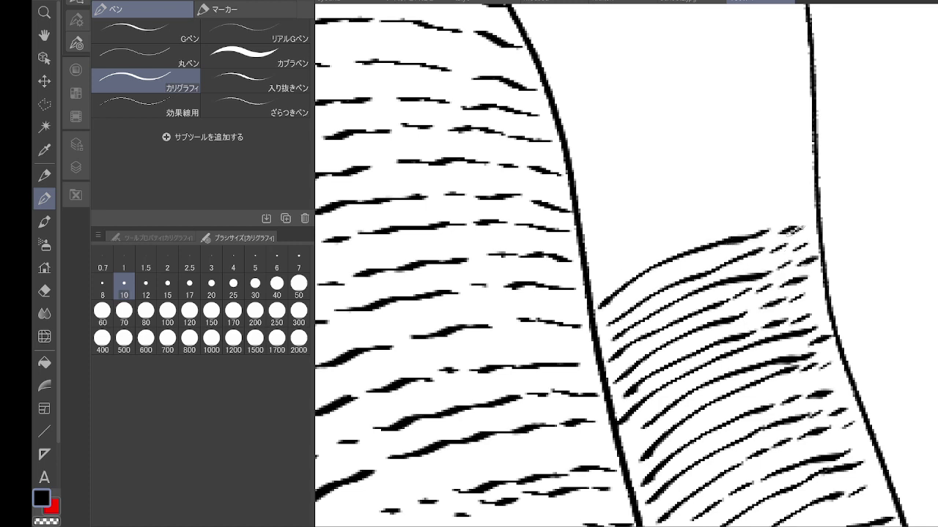
# Step: Draw three more curved rows with wider spacing at the open end, finishing them with tiny separate dashes
pyautogui.moveTo(600, 272)
pyautogui.mouseDown()
pyautogui.moveTo(784, 207)
pyautogui.moveTo(806, 208)
pyautogui.mouseUp()
pyautogui.moveTo(605, 248)
pyautogui.mouseDown()
pyautogui.moveTo(747, 188)
pyautogui.moveTo(806, 183)
pyautogui.moveTo(723, 176)
pyautogui.moveTo(786, 165)
pyautogui.mouseUp()
pyautogui.moveTo(596, 214); pyautogui.dragTo(765, 152)
pyautogui.moveTo(771, 150); pyautogui.dragTo(784, 147)
pyautogui.moveTo(790, 146)
pyautogui.mouseDown()
pyautogui.moveTo(801, 143)
pyautogui.moveTo(781, 239)
pyautogui.moveTo(792, 329)
pyautogui.mouseUp()
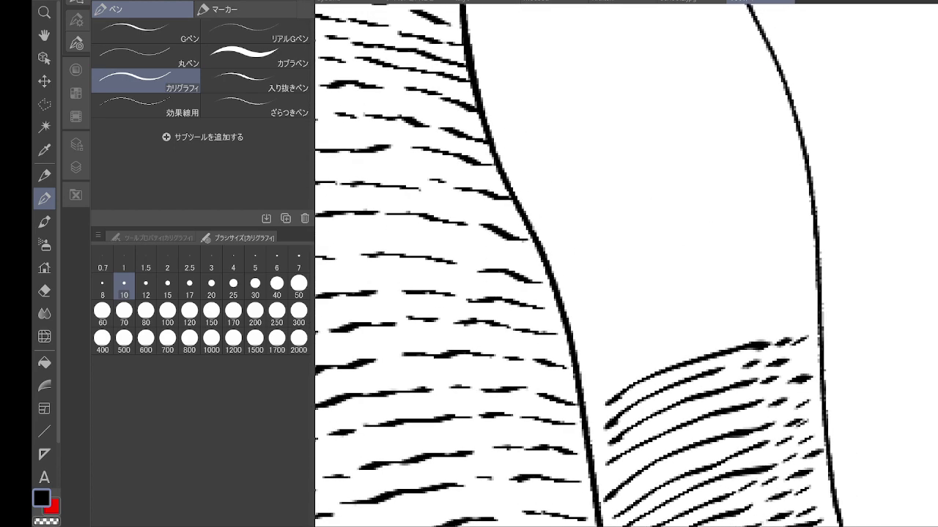
# Step: Hatch where the coil bends and widens again, using long, swelling arched strokes and short dashes along the inner line
pyautogui.moveTo(589, 390)
pyautogui.mouseDown()
pyautogui.moveTo(629, 362)
pyautogui.moveTo(724, 337)
pyautogui.mouseUp()
pyautogui.moveTo(736, 331); pyautogui.dragTo(753, 325)
pyautogui.moveTo(759, 330); pyautogui.dragTo(771, 321)
pyautogui.moveTo(584, 370)
pyautogui.mouseDown()
pyautogui.moveTo(655, 324)
pyautogui.moveTo(800, 298)
pyautogui.mouseUp()
pyautogui.moveTo(579, 348)
pyautogui.mouseDown()
pyautogui.moveTo(717, 287)
pyautogui.moveTo(804, 269)
pyautogui.mouseUp()
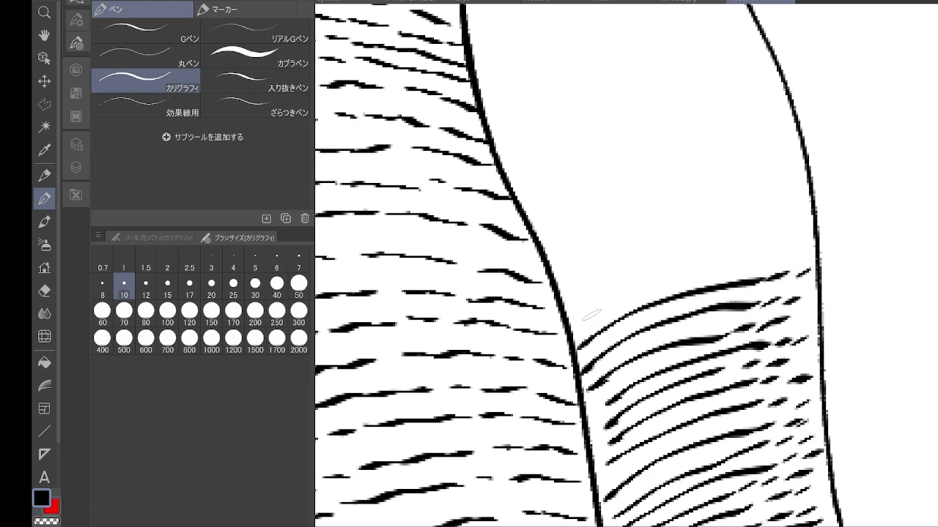
pyautogui.moveTo(591, 315)
pyautogui.mouseDown()
pyautogui.moveTo(701, 269)
pyautogui.moveTo(809, 250)
pyautogui.mouseUp()
pyautogui.moveTo(585, 297)
pyautogui.mouseDown()
pyautogui.moveTo(653, 267)
pyautogui.moveTo(790, 239)
pyautogui.moveTo(595, 269)
pyautogui.moveTo(664, 233)
pyautogui.moveTo(769, 217)
pyautogui.mouseUp()
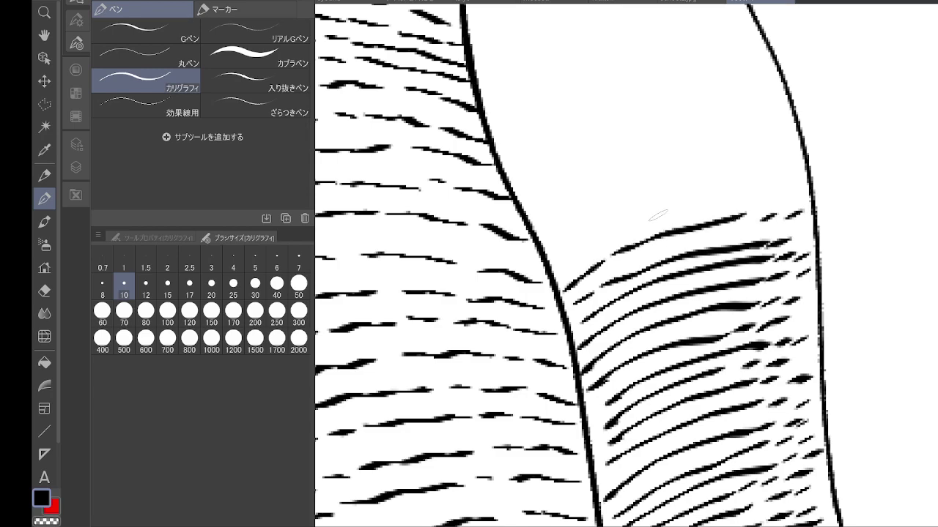
pyautogui.moveTo(570, 269); pyautogui.dragTo(597, 255)
pyautogui.moveTo(611, 247); pyautogui.dragTo(774, 185)
pyautogui.moveTo(776, 189)
pyautogui.mouseDown()
pyautogui.moveTo(790, 184)
pyautogui.moveTo(815, 340)
pyautogui.moveTo(828, 309)
pyautogui.mouseUp()
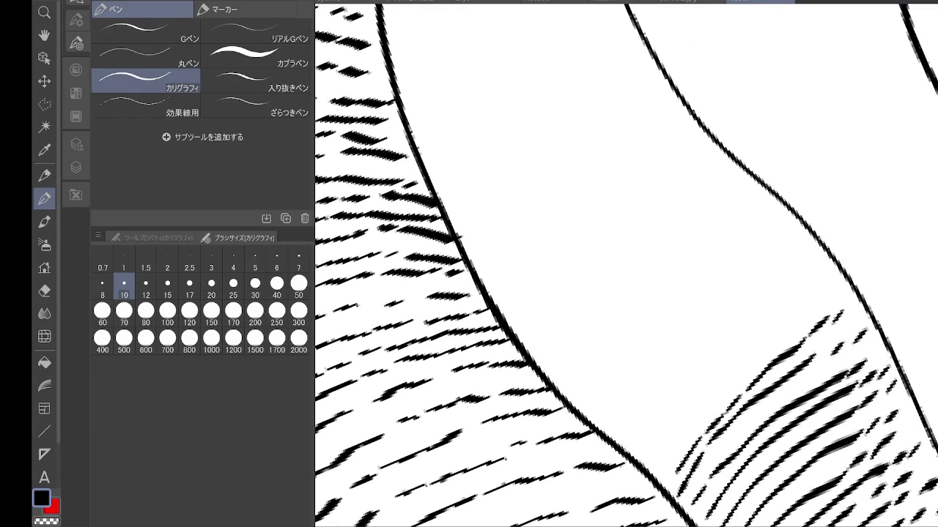
# Step: Extend the hatching up the blank coil band with long curved strokes, thick at the heavy dividing line and broken into dashes towards the thinner outline
pyautogui.moveTo(660, 465)
pyautogui.mouseDown()
pyautogui.moveTo(750, 353)
pyautogui.moveTo(824, 293)
pyautogui.mouseUp()
pyautogui.moveTo(633, 455); pyautogui.dragTo(771, 311)
pyautogui.moveTo(774, 297); pyautogui.dragTo(820, 276)
pyautogui.moveTo(615, 438)
pyautogui.mouseDown()
pyautogui.moveTo(702, 341)
pyautogui.moveTo(766, 285)
pyautogui.moveTo(806, 267)
pyautogui.mouseUp()
pyautogui.moveTo(599, 424)
pyautogui.mouseDown()
pyautogui.moveTo(655, 359)
pyautogui.moveTo(764, 269)
pyautogui.mouseUp()
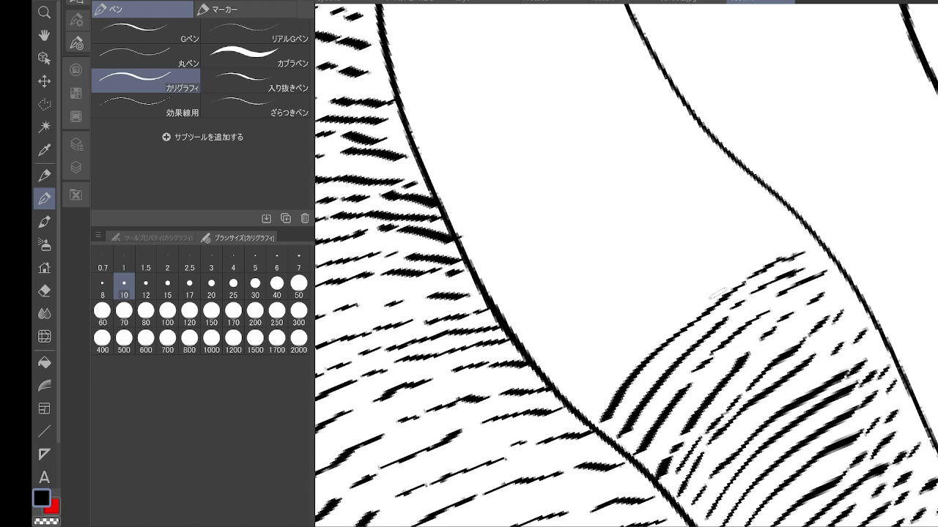
# Step: Add further arched rows up the band, breaking some near the heavy line into short thick dabs with gaps
pyautogui.moveTo(586, 407)
pyautogui.mouseDown()
pyautogui.moveTo(649, 317)
pyautogui.moveTo(782, 231)
pyautogui.mouseUp()
pyautogui.moveTo(570, 389)
pyautogui.mouseDown()
pyautogui.moveTo(588, 355)
pyautogui.moveTo(717, 242)
pyautogui.moveTo(781, 218)
pyautogui.mouseUp()
pyautogui.moveTo(555, 367)
pyautogui.mouseDown()
pyautogui.moveTo(660, 258)
pyautogui.moveTo(767, 205)
pyautogui.mouseUp()
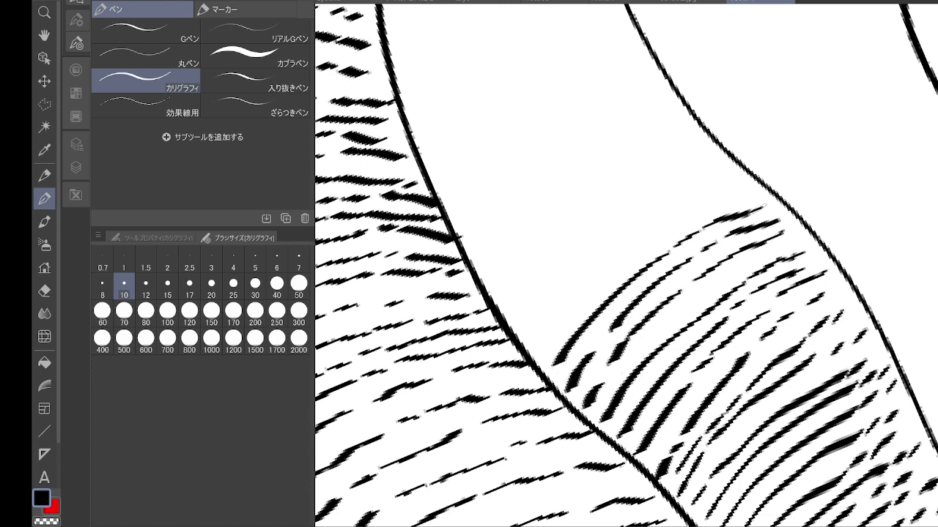
pyautogui.moveTo(542, 353)
pyautogui.mouseDown()
pyautogui.moveTo(598, 279)
pyautogui.moveTo(707, 205)
pyautogui.mouseUp()
# Step: Continue the band's hatching with closely spaced, flatter curved rows, mixing long strokes with broken dashes that end near the thinner outline
pyautogui.moveTo(528, 325)
pyautogui.mouseDown()
pyautogui.moveTo(605, 255)
pyautogui.moveTo(727, 183)
pyautogui.moveTo(838, 294)
pyautogui.mouseUp()
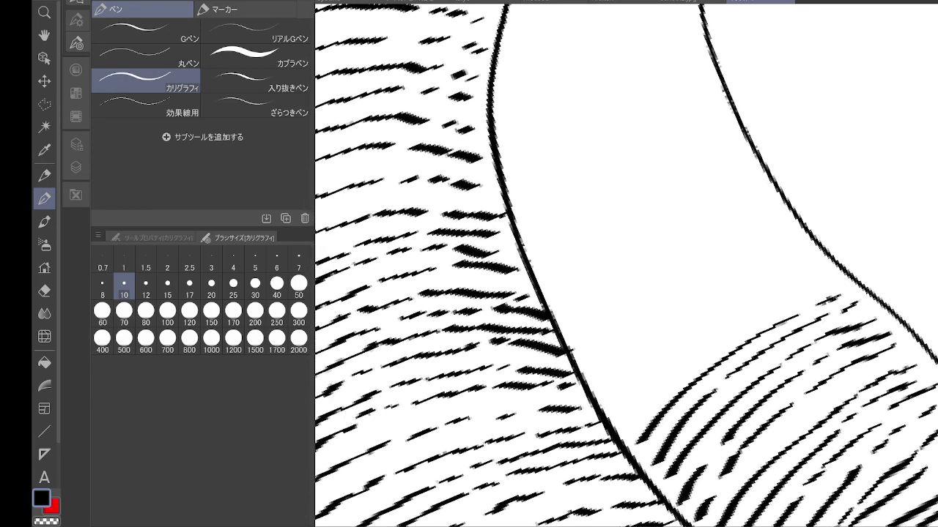
pyautogui.moveTo(635, 416)
pyautogui.mouseDown()
pyautogui.moveTo(707, 339)
pyautogui.moveTo(786, 288)
pyautogui.mouseUp()
pyautogui.moveTo(608, 408)
pyautogui.mouseDown()
pyautogui.moveTo(690, 330)
pyautogui.moveTo(810, 258)
pyautogui.mouseUp()
pyautogui.moveTo(605, 365); pyautogui.dragTo(788, 247)
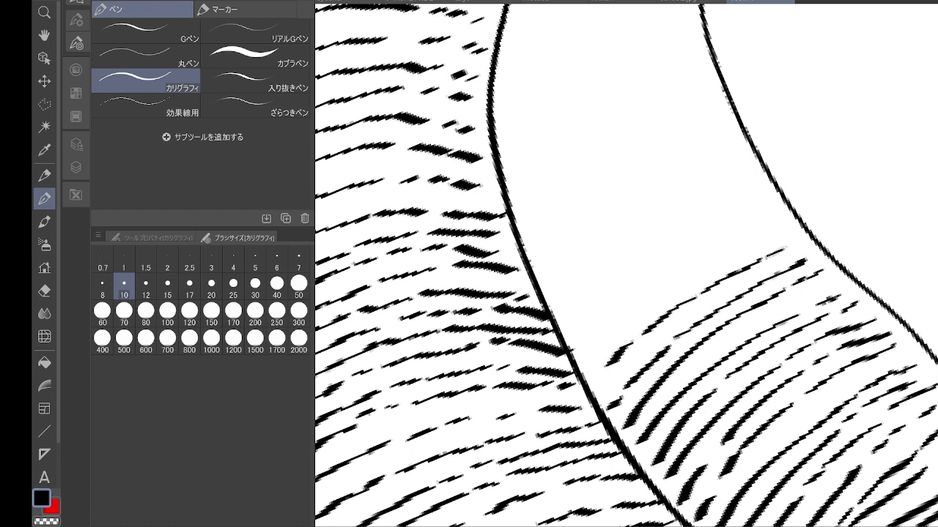
pyautogui.moveTo(586, 359)
pyautogui.mouseDown()
pyautogui.moveTo(692, 280)
pyautogui.moveTo(792, 228)
pyautogui.mouseUp()
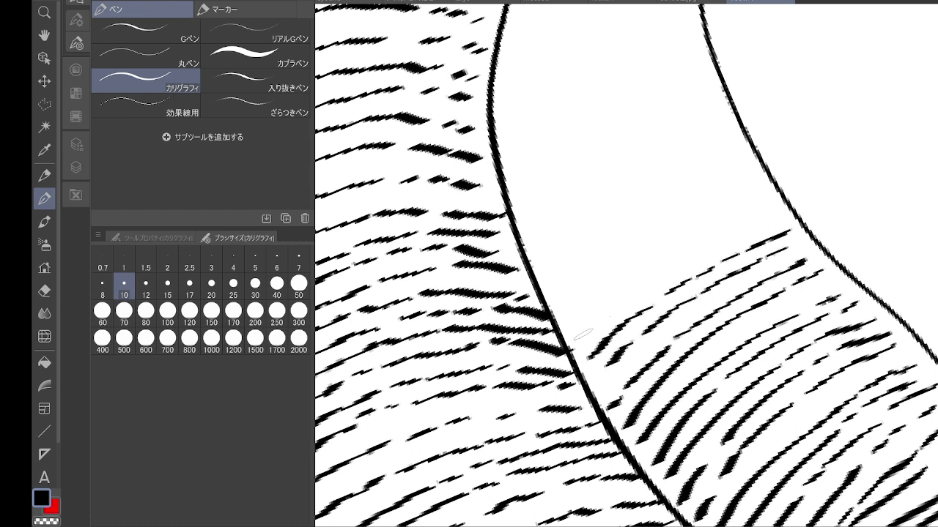
pyautogui.moveTo(582, 334)
pyautogui.mouseDown()
pyautogui.moveTo(660, 278)
pyautogui.moveTo(771, 227)
pyautogui.moveTo(566, 321)
pyautogui.moveTo(605, 292)
pyautogui.moveTo(705, 232)
pyautogui.moveTo(769, 210)
pyautogui.mouseUp()
pyautogui.moveTo(553, 311)
pyautogui.mouseDown()
pyautogui.moveTo(684, 223)
pyautogui.moveTo(759, 199)
pyautogui.mouseUp()
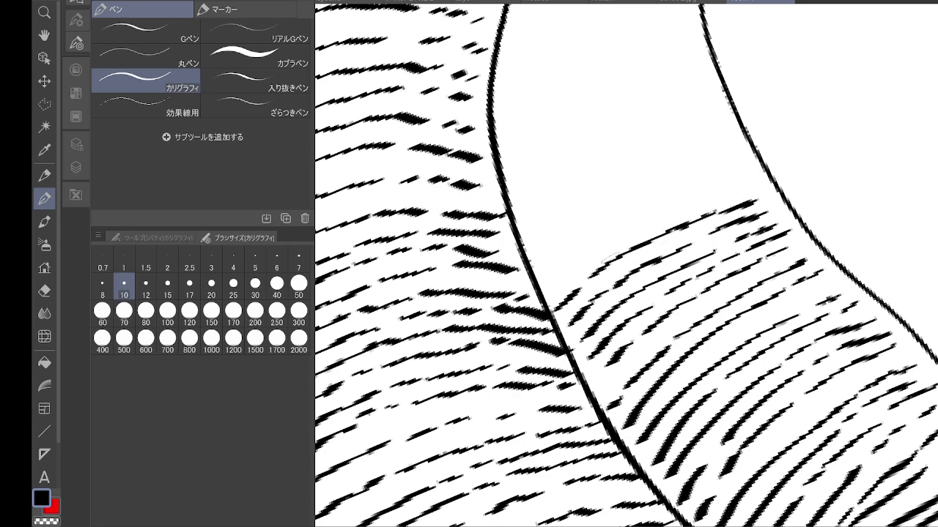
pyautogui.moveTo(553, 283)
pyautogui.mouseDown()
pyautogui.moveTo(659, 214)
pyautogui.moveTo(769, 186)
pyautogui.mouseUp()
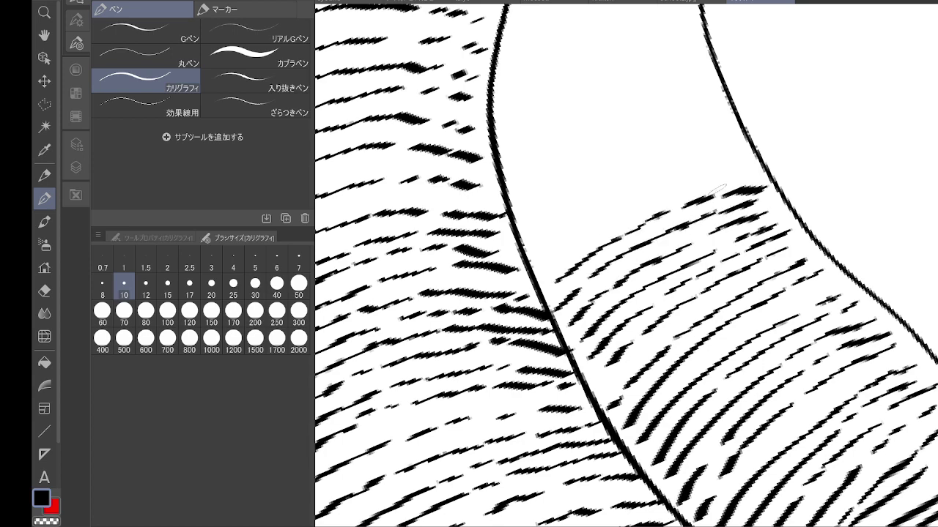
# Step: Stack more arched rows where the band narrows, tapering each from the heavy line and finishing it with small separate dashes
pyautogui.moveTo(606, 267)
pyautogui.mouseDown()
pyautogui.moveTo(676, 421)
pyautogui.moveTo(733, 348)
pyautogui.mouseUp()
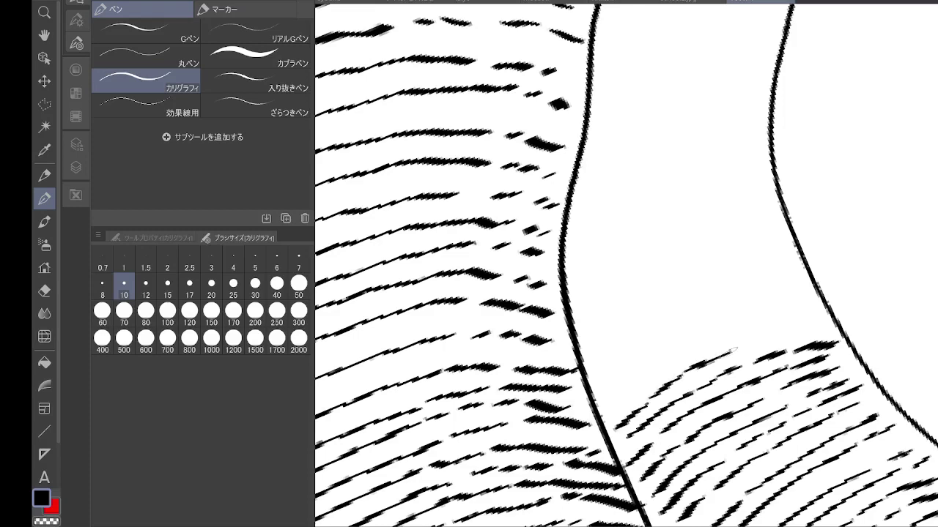
pyautogui.moveTo(614, 409)
pyautogui.mouseDown()
pyautogui.moveTo(691, 352)
pyautogui.moveTo(756, 325)
pyautogui.mouseUp()
pyautogui.moveTo(602, 399); pyautogui.dragTo(663, 346)
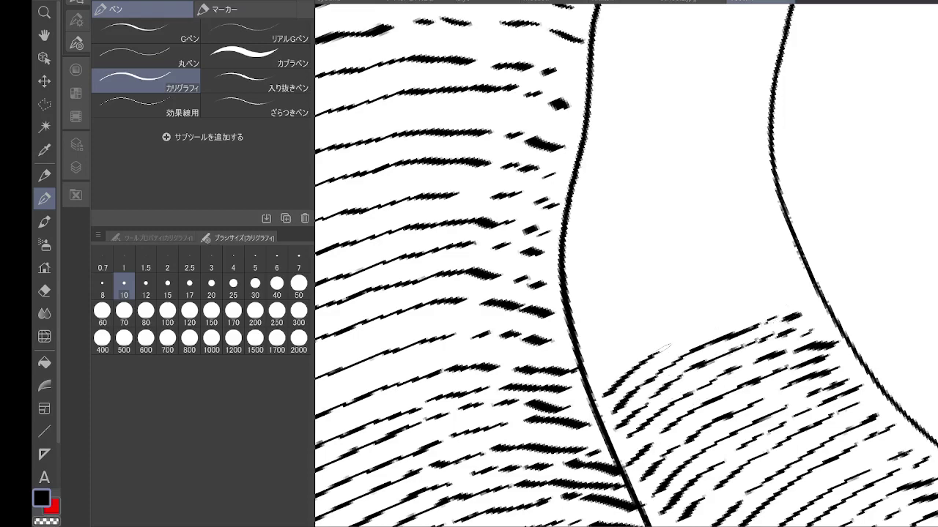
pyautogui.moveTo(720, 321); pyautogui.dragTo(790, 287)
pyautogui.moveTo(595, 372)
pyautogui.mouseDown()
pyautogui.moveTo(716, 291)
pyautogui.moveTo(766, 279)
pyautogui.mouseUp()
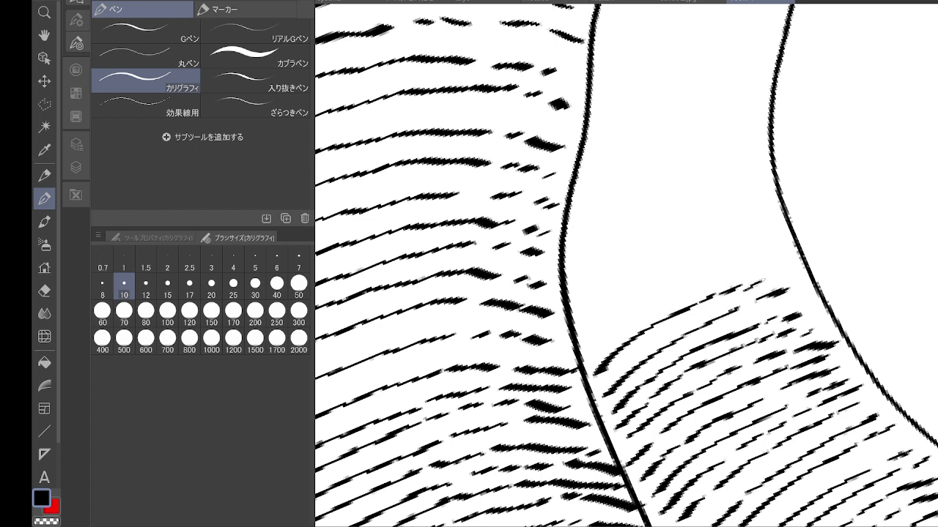
# Step: Hatch the spiral's second band with black size 10 calligraphy strokes that cross from the outer outline toward the inner one
pyautogui.moveTo(595, 337)
pyautogui.mouseDown()
pyautogui.moveTo(708, 275)
pyautogui.moveTo(786, 259)
pyautogui.moveTo(611, 300)
pyautogui.moveTo(654, 271)
pyautogui.moveTo(779, 247)
pyautogui.mouseUp()
pyautogui.moveTo(583, 299)
pyautogui.mouseDown()
pyautogui.moveTo(627, 258)
pyautogui.moveTo(684, 235)
pyautogui.moveTo(778, 221)
pyautogui.mouseUp()
pyautogui.moveTo(582, 264)
pyautogui.mouseDown()
pyautogui.moveTo(653, 226)
pyautogui.moveTo(749, 199)
pyautogui.moveTo(784, 356)
pyautogui.mouseUp()
pyautogui.moveTo(611, 398)
pyautogui.mouseDown()
pyautogui.moveTo(719, 339)
pyautogui.moveTo(787, 320)
pyautogui.mouseUp()
pyautogui.moveTo(616, 361); pyautogui.dragTo(734, 305)
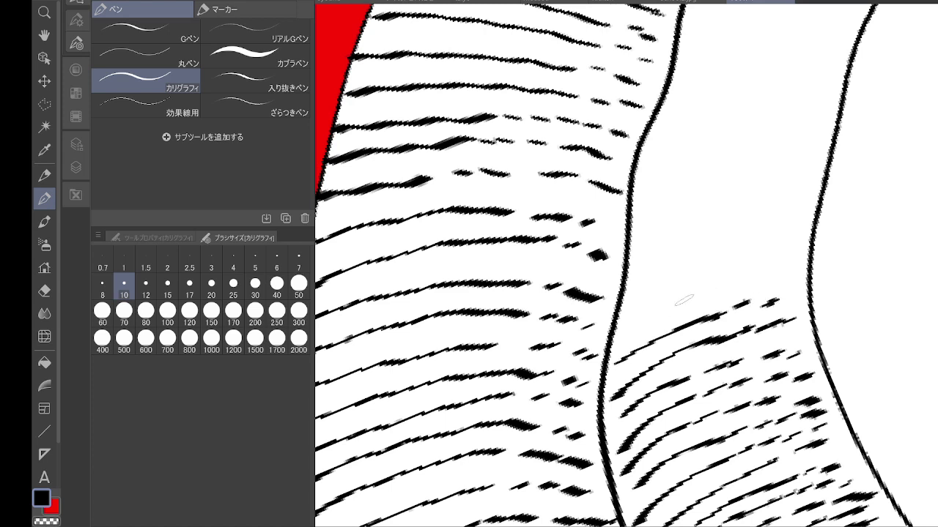
pyautogui.moveTo(629, 324); pyautogui.dragTo(754, 283)
pyautogui.moveTo(646, 285); pyautogui.dragTo(762, 255)
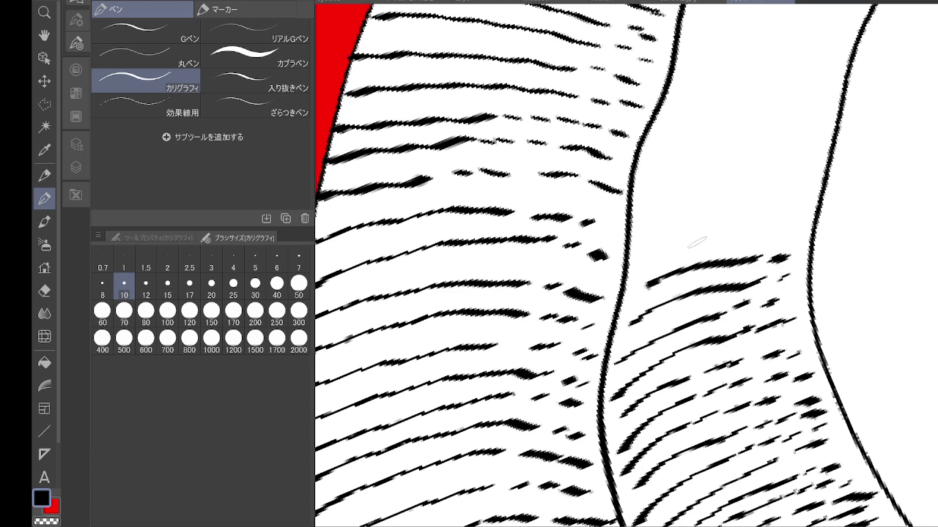
pyautogui.moveTo(643, 264)
pyautogui.mouseDown()
pyautogui.moveTo(714, 239)
pyautogui.moveTo(806, 227)
pyautogui.mouseUp()
pyautogui.moveTo(649, 244)
pyautogui.mouseDown()
pyautogui.moveTo(717, 220)
pyautogui.moveTo(809, 204)
pyautogui.mouseUp()
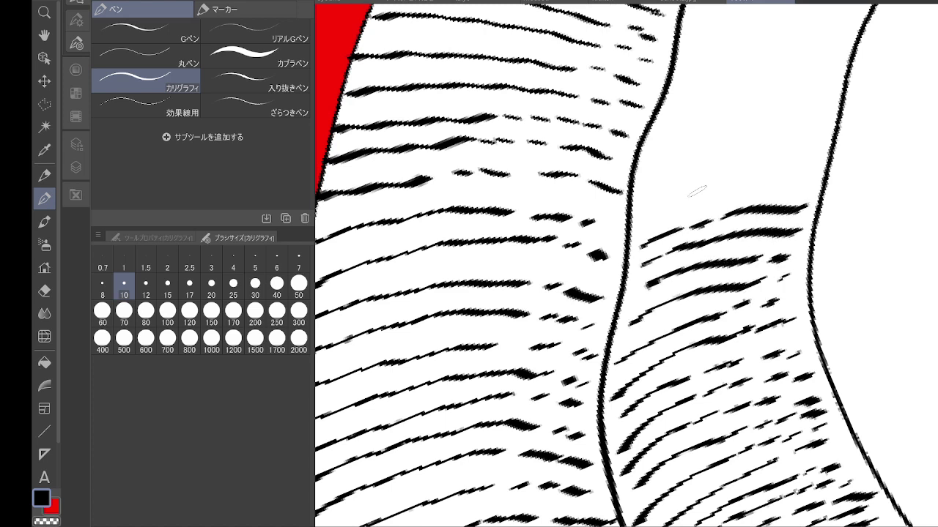
pyautogui.moveTo(644, 214)
pyautogui.mouseDown()
pyautogui.moveTo(812, 188)
pyautogui.moveTo(715, 184)
pyautogui.moveTo(813, 170)
pyautogui.mouseUp()
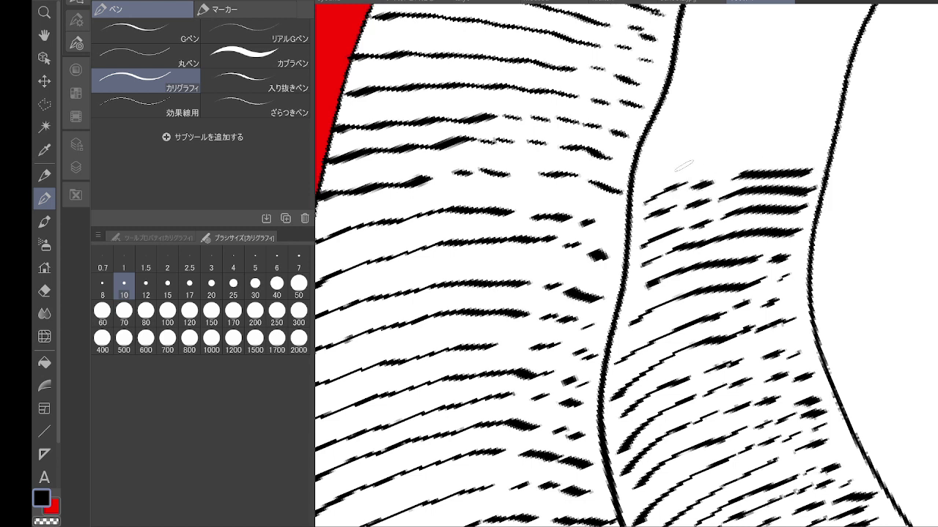
pyautogui.moveTo(652, 180); pyautogui.dragTo(809, 141)
pyautogui.moveTo(670, 151); pyautogui.dragTo(819, 124)
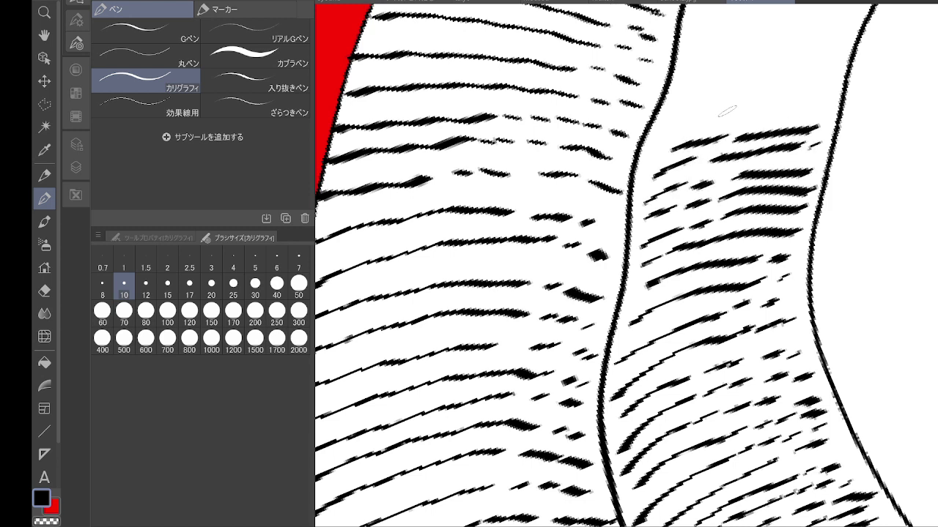
# Step: Extend the second band's hatching along the coil with curved strokes that break into short dashes near the inner outline
pyautogui.moveTo(685, 127)
pyautogui.mouseDown()
pyautogui.moveTo(830, 108)
pyautogui.moveTo(737, 343)
pyautogui.moveTo(737, 392)
pyautogui.mouseUp()
pyautogui.moveTo(622, 408); pyautogui.dragTo(724, 398)
pyautogui.moveTo(729, 399); pyautogui.dragTo(757, 400)
pyautogui.moveTo(621, 375); pyautogui.dragTo(773, 365)
pyautogui.moveTo(627, 342); pyautogui.dragTo(759, 335)
pyautogui.moveTo(645, 307)
pyautogui.mouseDown()
pyautogui.moveTo(756, 317)
pyautogui.moveTo(775, 332)
pyautogui.moveTo(732, 301)
pyautogui.moveTo(708, 299)
pyautogui.mouseUp()
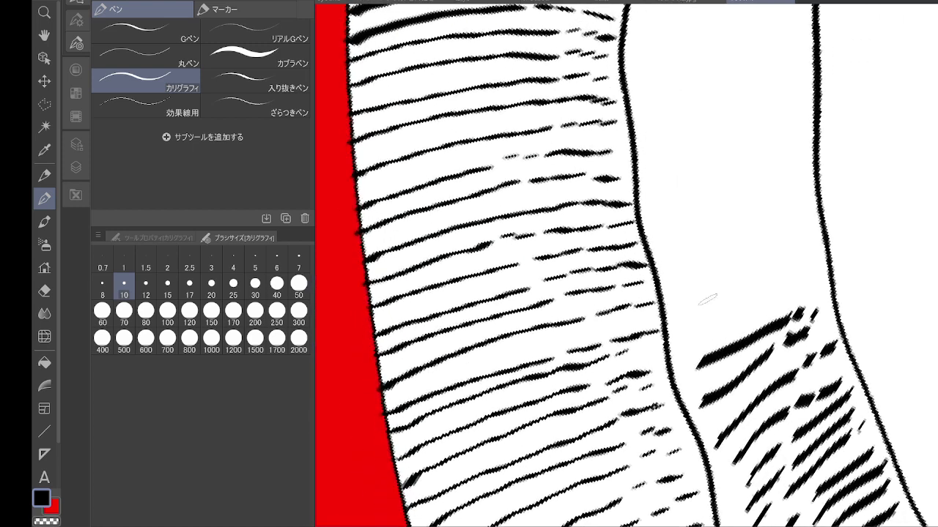
pyautogui.moveTo(679, 345); pyautogui.dragTo(780, 302)
pyautogui.moveTo(791, 300); pyautogui.dragTo(809, 290)
pyautogui.moveTo(675, 322); pyautogui.dragTo(778, 280)
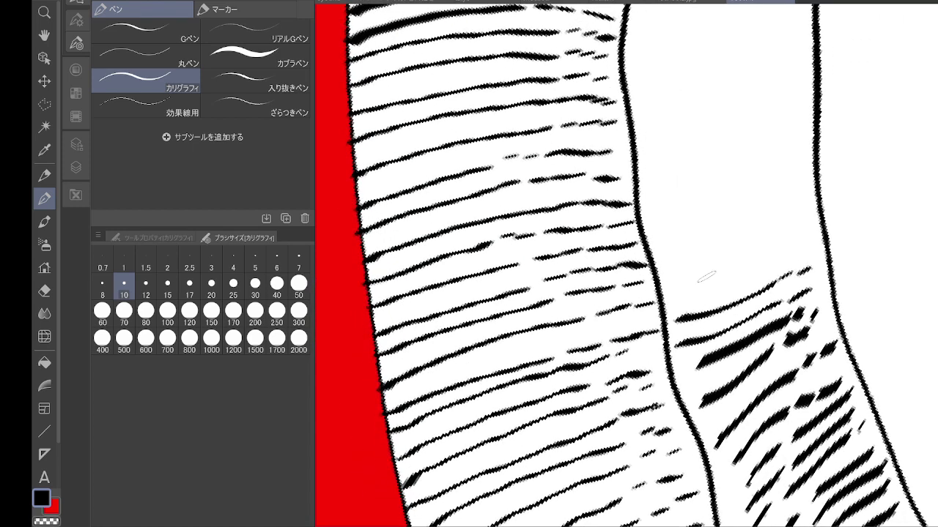
pyautogui.moveTo(668, 291); pyautogui.dragTo(775, 260)
pyautogui.moveTo(674, 268); pyautogui.dragTo(797, 228)
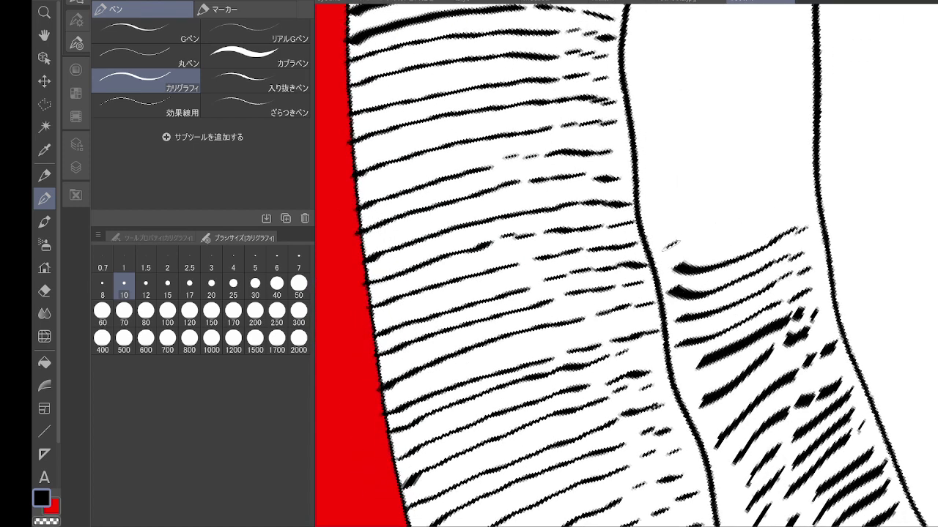
pyautogui.moveTo(667, 247); pyautogui.dragTo(817, 203)
# Step: Add closely spaced, slightly sagging strokes across the narrow stretch of the second band, heavy at the outer side and thinning inward
pyautogui.moveTo(663, 224)
pyautogui.mouseDown()
pyautogui.moveTo(812, 180)
pyautogui.moveTo(743, 378)
pyautogui.mouseUp()
pyautogui.moveTo(608, 407)
pyautogui.mouseDown()
pyautogui.moveTo(688, 397)
pyautogui.moveTo(746, 374)
pyautogui.mouseUp()
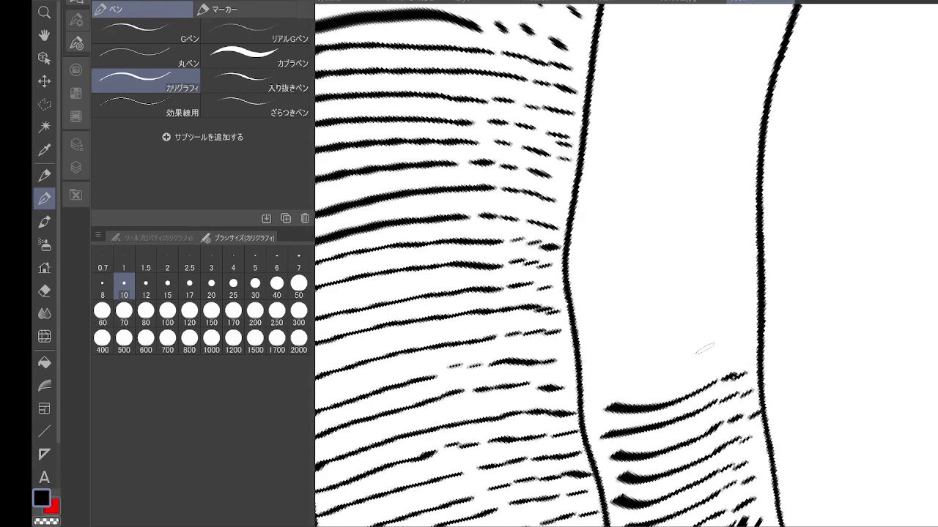
pyautogui.moveTo(598, 385); pyautogui.dragTo(715, 359)
pyautogui.moveTo(591, 367); pyautogui.dragTo(733, 333)
pyautogui.click(743, 328)
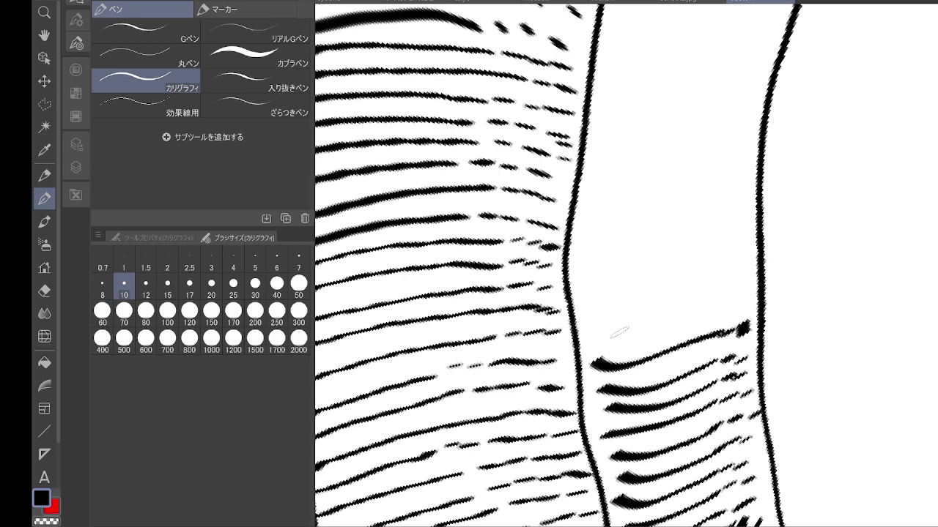
pyautogui.moveTo(586, 322)
pyautogui.mouseDown()
pyautogui.moveTo(722, 307)
pyautogui.moveTo(698, 429)
pyautogui.mouseUp()
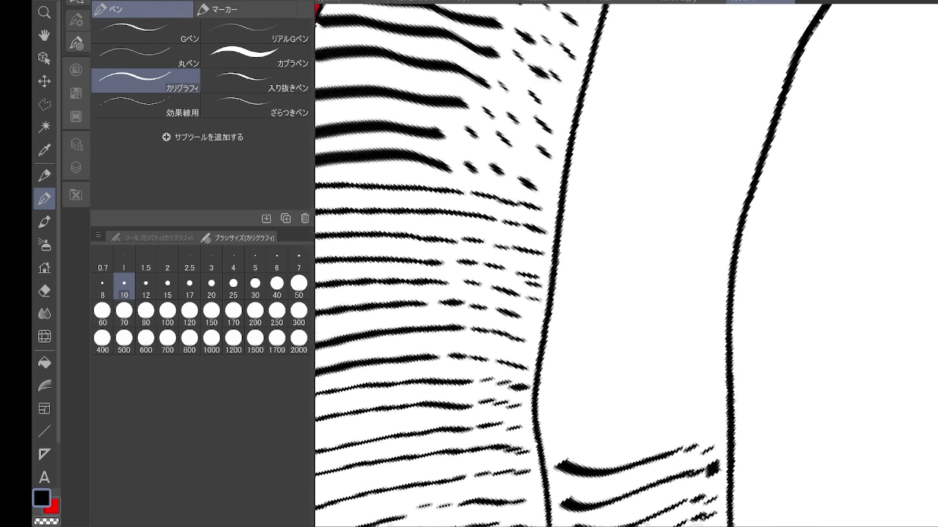
pyautogui.moveTo(569, 415); pyautogui.dragTo(705, 416)
pyautogui.moveTo(565, 393); pyautogui.dragTo(709, 384)
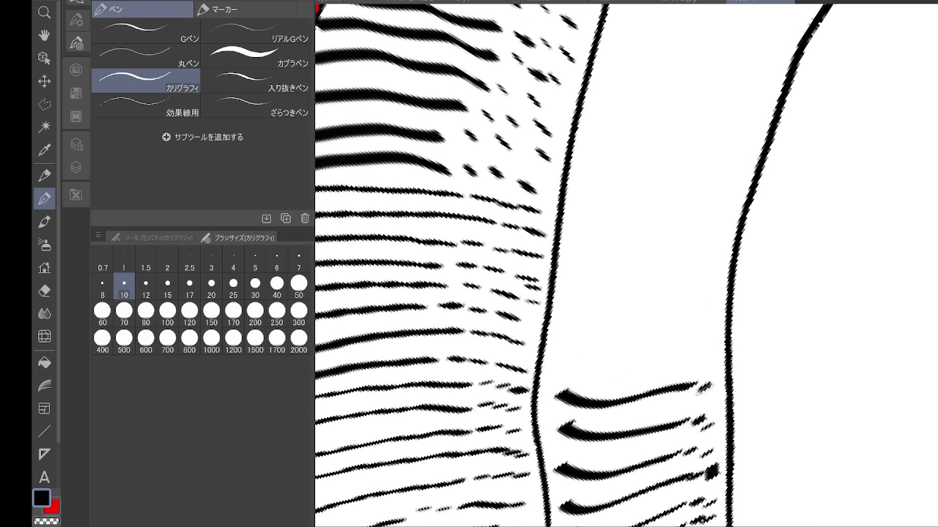
pyautogui.moveTo(590, 377); pyautogui.dragTo(696, 348)
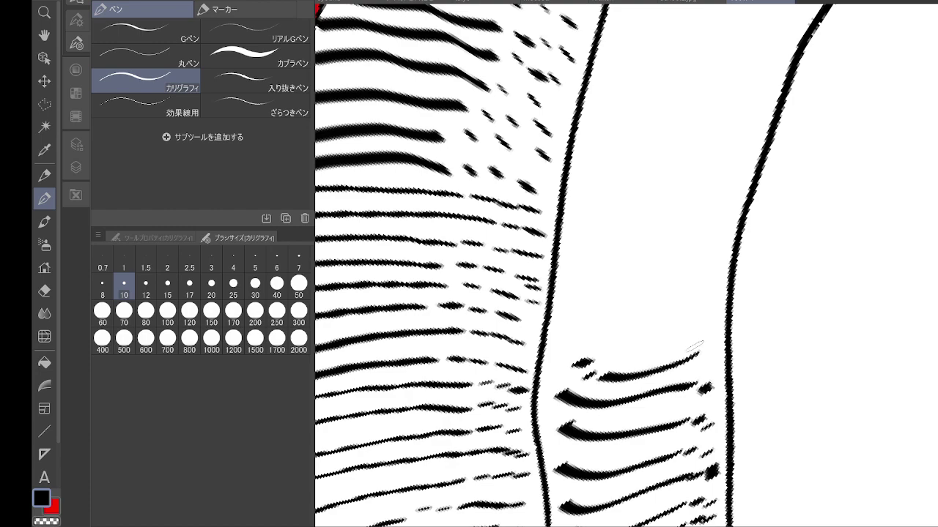
# Step: Continue from the sagging strokes with diagonal hatching in the second band, starting each stroke on the outer outline
pyautogui.scroll(-10, 725, 330)
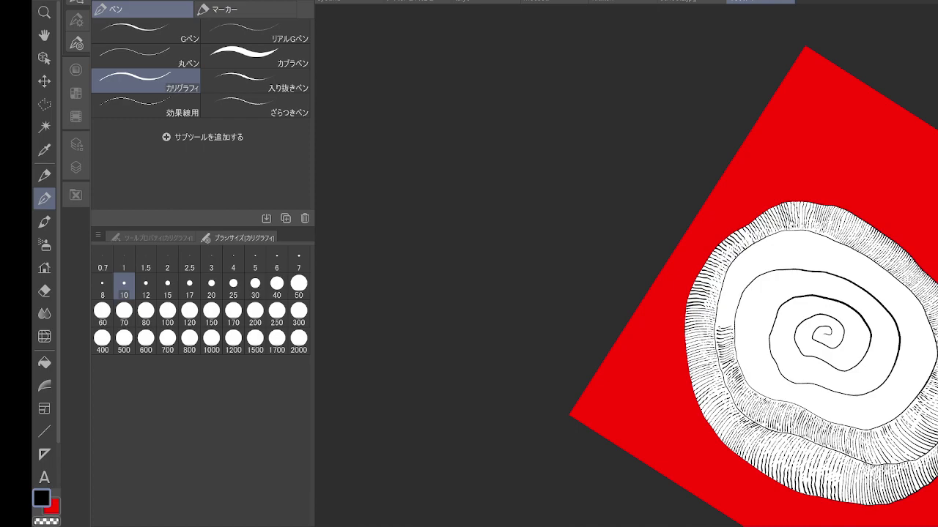
pyautogui.moveTo(864, 308); pyautogui.dragTo(855, 263)
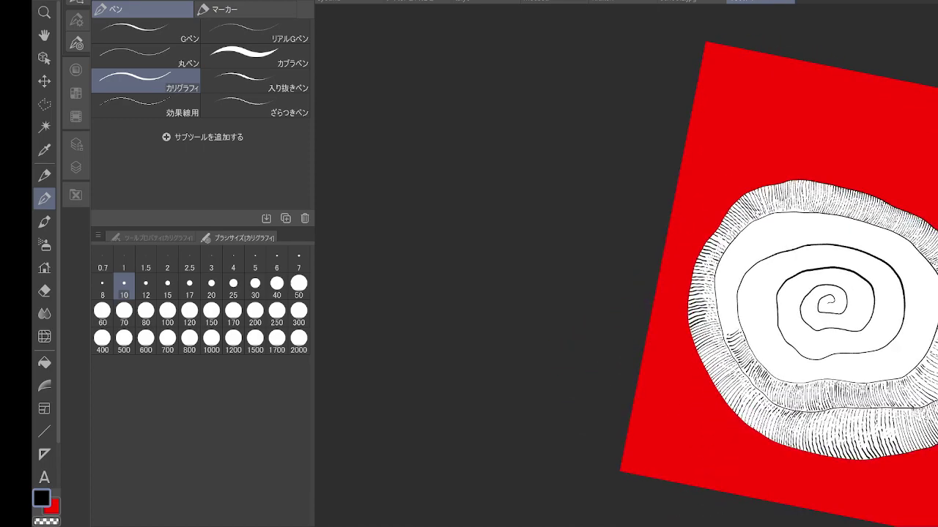
pyautogui.scroll(8, 745, 336)
pyautogui.press('-')
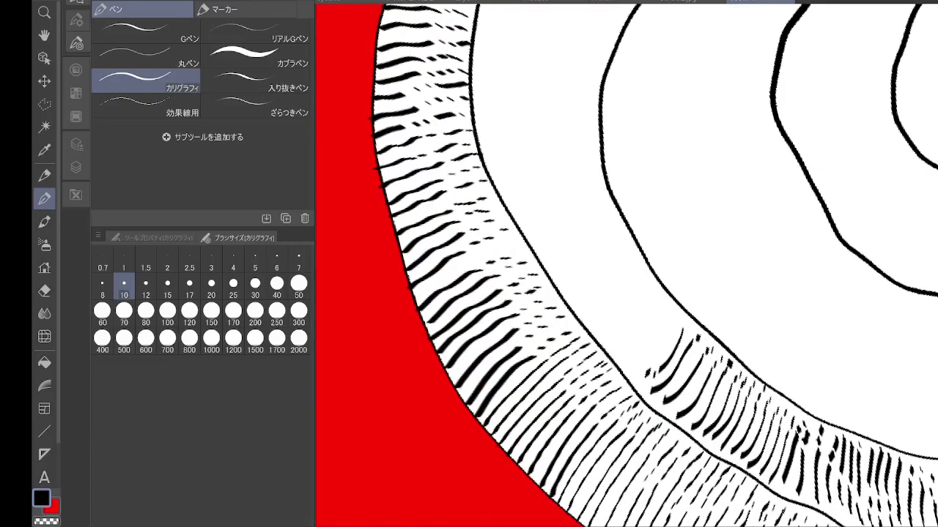
pyautogui.scroll(4, 627, 330)
pyautogui.moveTo(586, 423); pyautogui.dragTo(688, 307)
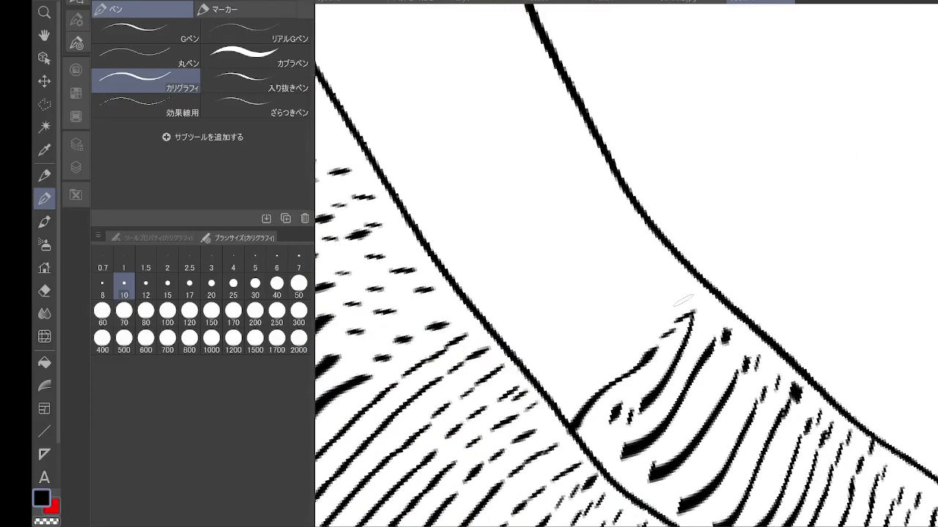
pyautogui.moveTo(560, 406); pyautogui.dragTo(686, 286)
pyautogui.moveTo(535, 388); pyautogui.dragTo(670, 265)
pyautogui.moveTo(523, 362)
pyautogui.mouseDown()
pyautogui.moveTo(640, 268)
pyautogui.moveTo(804, 329)
pyautogui.mouseUp()
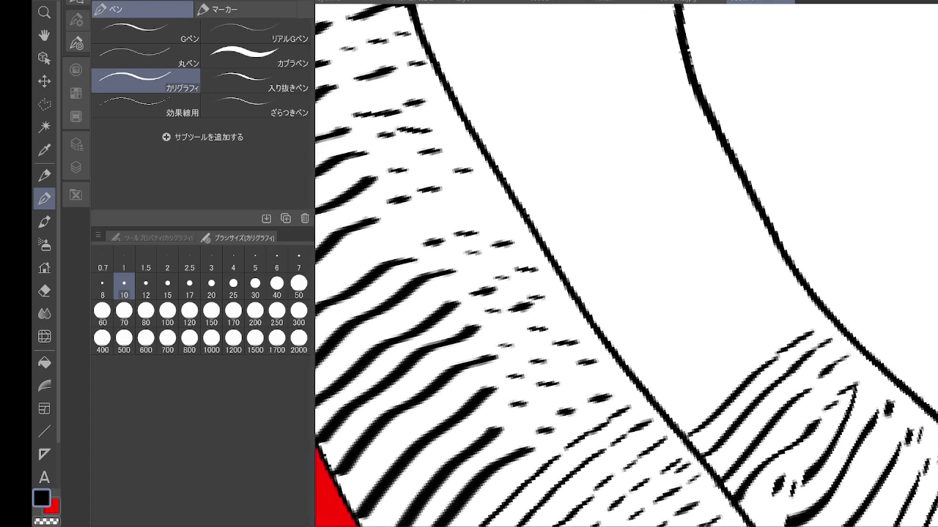
pyautogui.moveTo(668, 422); pyautogui.dragTo(768, 326)
pyautogui.moveTo(657, 396); pyautogui.dragTo(762, 299)
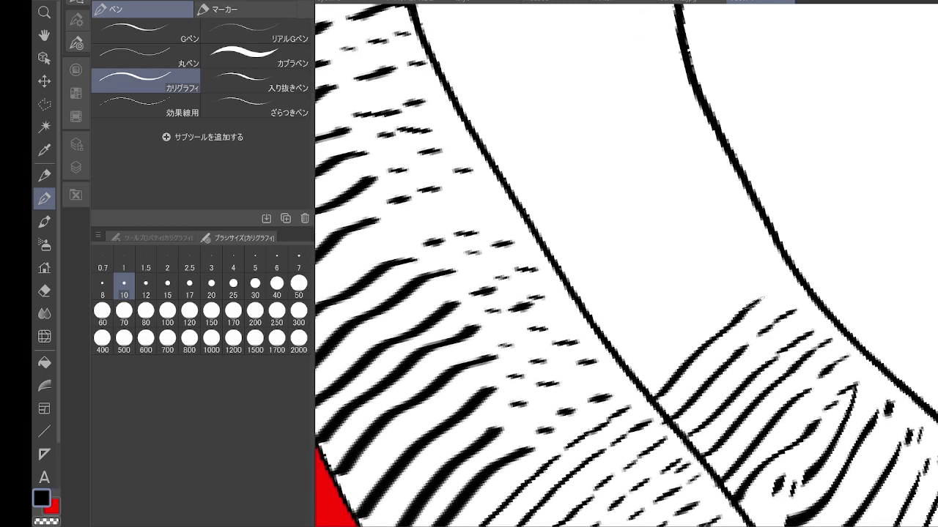
pyautogui.moveTo(654, 353); pyautogui.dragTo(765, 269)
pyautogui.moveTo(622, 362); pyautogui.dragTo(730, 268)
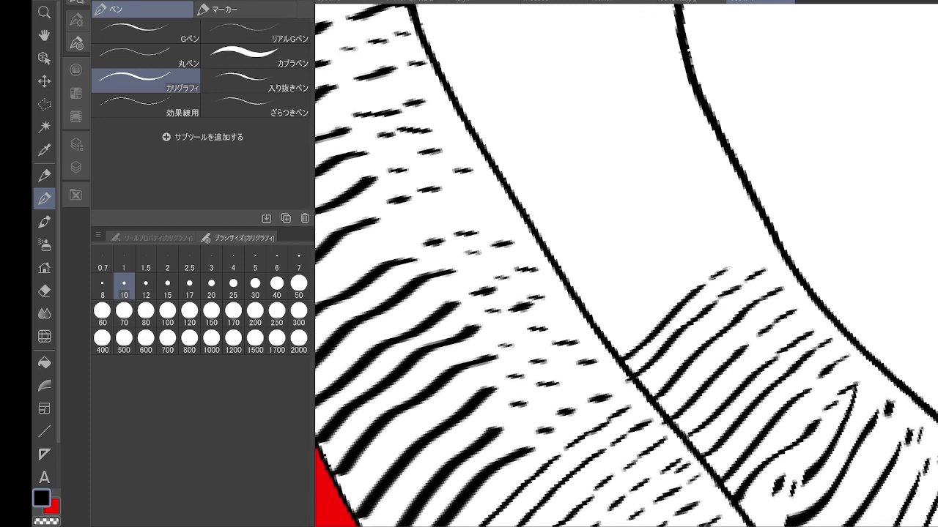
pyautogui.moveTo(603, 334); pyautogui.dragTo(743, 227)
pyautogui.moveTo(590, 311); pyautogui.dragTo(738, 207)
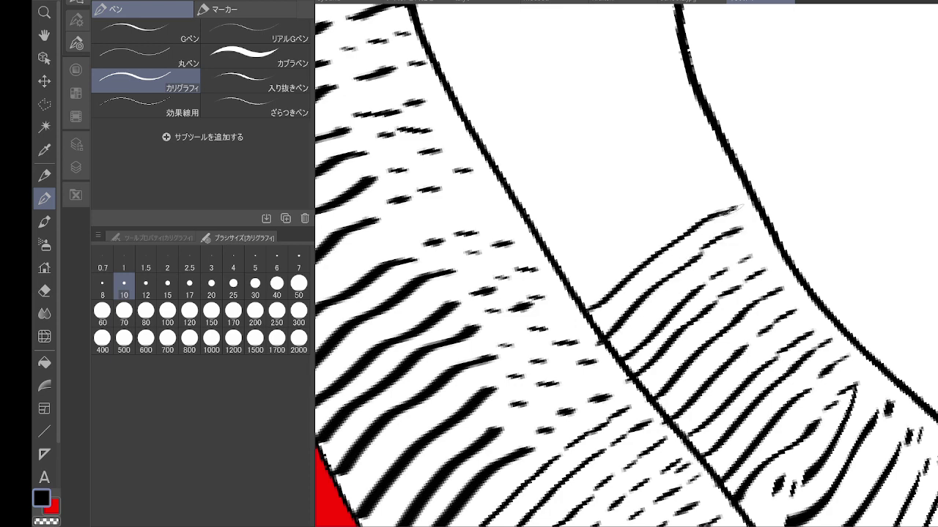
# Step: Undo the stray thick stroke and carry the diagonal hatching further along the second band with thin, nearly full-width strokes
pyautogui.moveTo(683, 161); pyautogui.dragTo(733, 274)
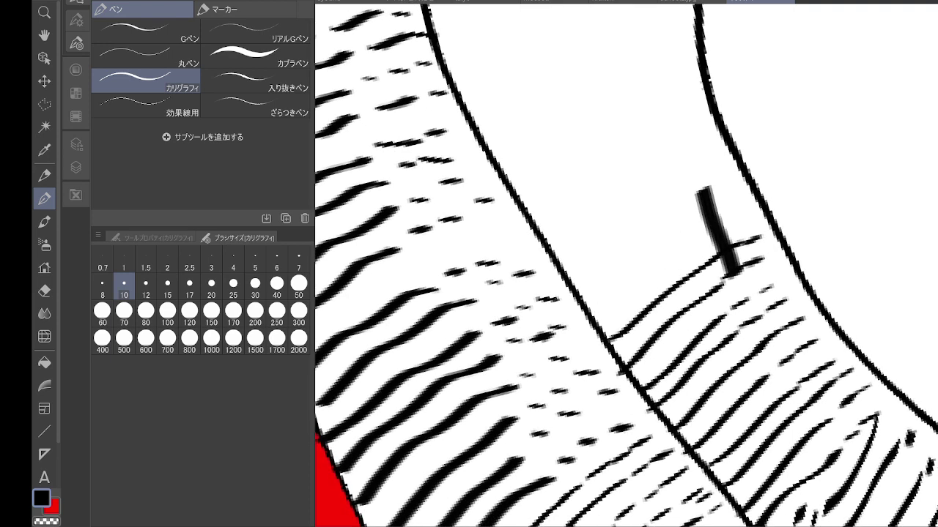
pyautogui.hotkey('ctrl', 'z')
pyautogui.moveTo(595, 319); pyautogui.dragTo(755, 207)
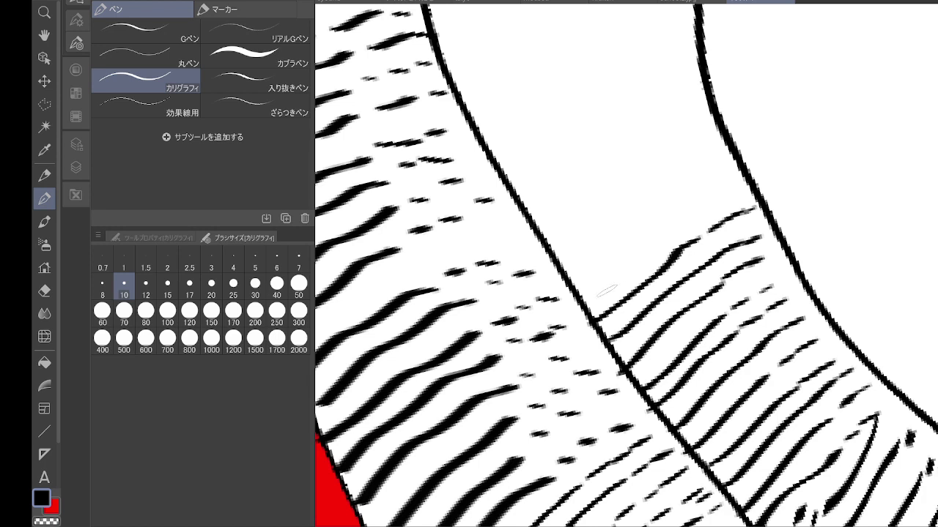
pyautogui.moveTo(599, 298); pyautogui.dragTo(727, 199)
pyautogui.moveTo(568, 291); pyautogui.dragTo(673, 207)
pyautogui.moveTo(676, 197); pyautogui.dragTo(731, 175)
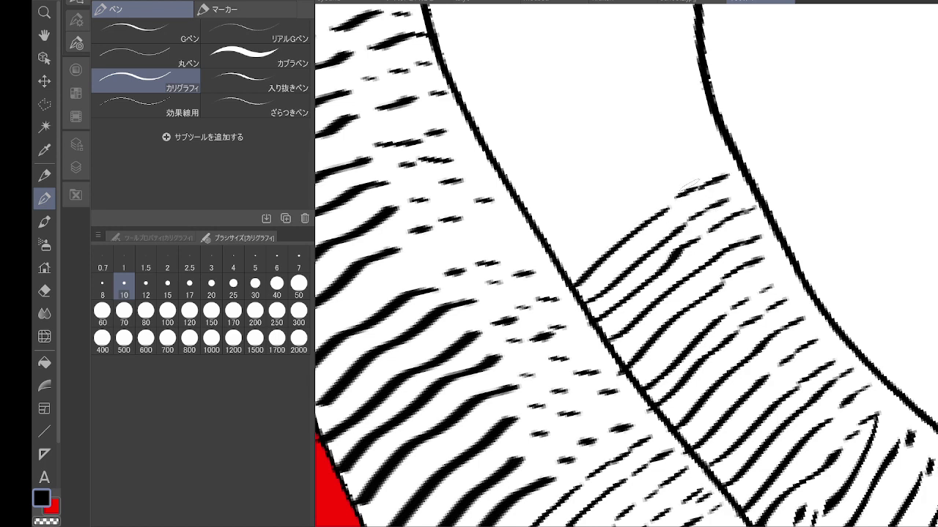
pyautogui.moveTo(564, 257); pyautogui.dragTo(723, 163)
pyautogui.moveTo(545, 244); pyautogui.dragTo(696, 145)
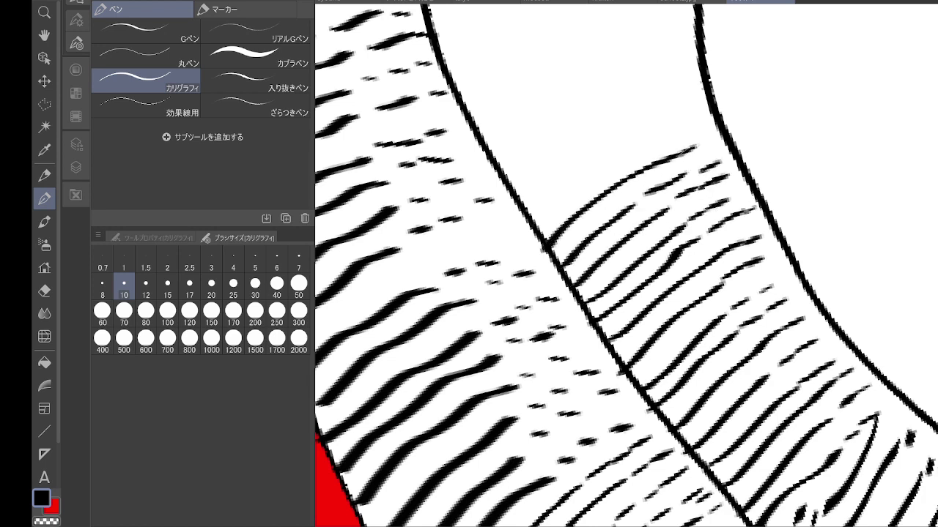
pyautogui.moveTo(535, 223); pyautogui.dragTo(687, 123)
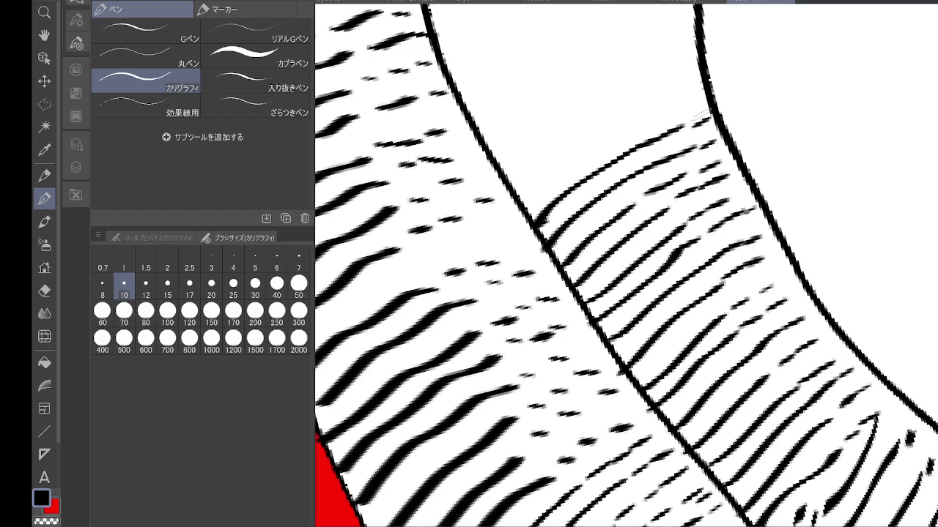
# Step: Hatch the widening stretch of the second band with gently arched parallel strokes, leaving short dashes at their inner ends
pyautogui.moveTo(623, 242)
pyautogui.mouseDown()
pyautogui.moveTo(698, 435)
pyautogui.moveTo(729, 459)
pyautogui.mouseUp()
pyautogui.moveTo(631, 417); pyautogui.dragTo(739, 346)
pyautogui.moveTo(747, 335); pyautogui.dragTo(784, 318)
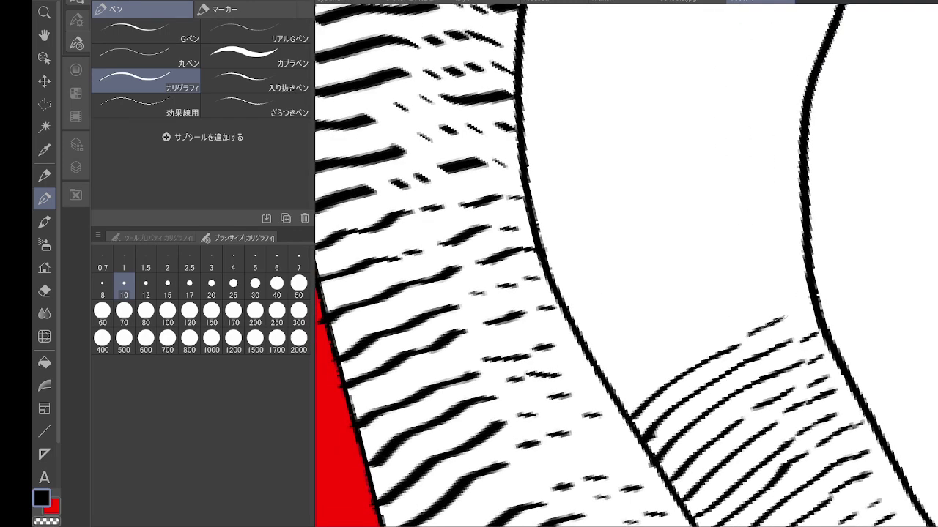
pyautogui.moveTo(620, 394); pyautogui.dragTo(805, 288)
pyautogui.moveTo(600, 370); pyautogui.dragTo(790, 271)
pyautogui.moveTo(583, 355); pyautogui.dragTo(790, 256)
pyautogui.moveTo(578, 324); pyautogui.dragTo(735, 251)
pyautogui.moveTo(569, 306); pyautogui.dragTo(781, 223)
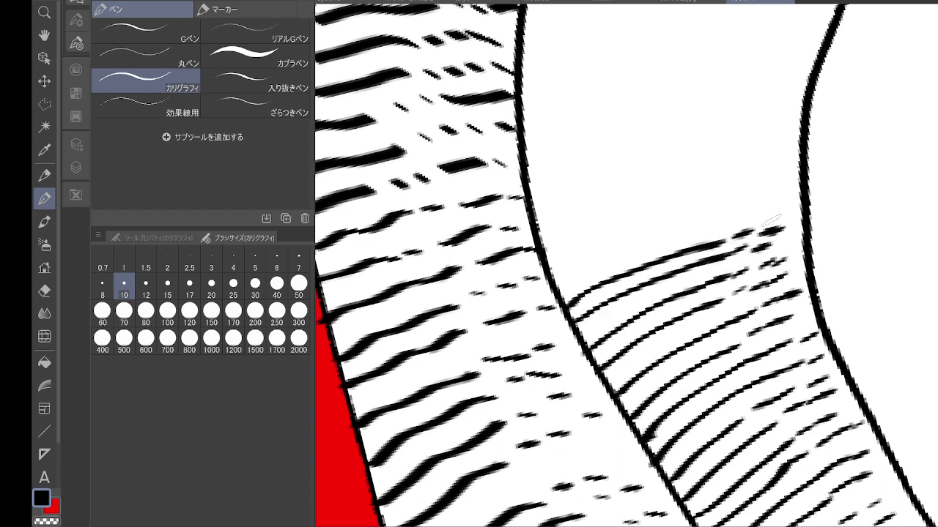
pyautogui.moveTo(569, 283); pyautogui.dragTo(767, 205)
pyautogui.moveTo(557, 261); pyautogui.dragTo(779, 194)
pyautogui.moveTo(542, 229); pyautogui.dragTo(750, 154)
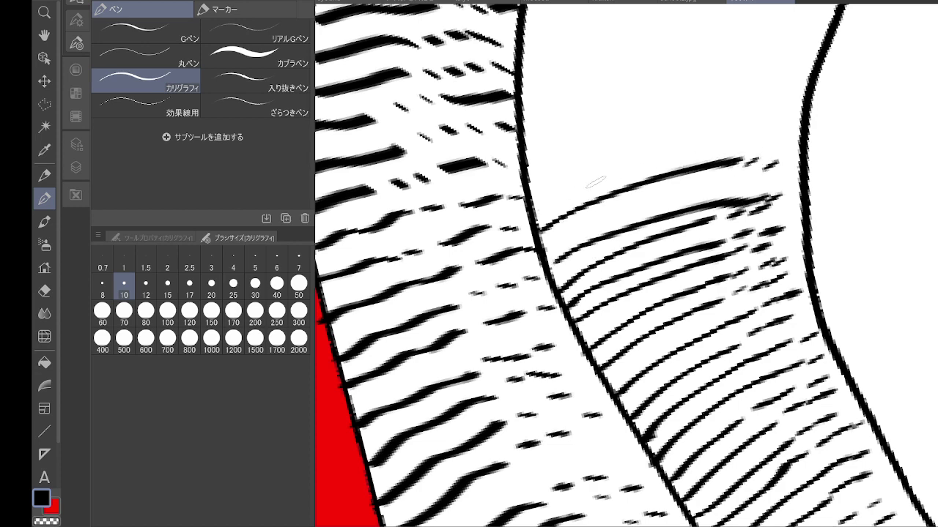
pyautogui.moveTo(636, 173); pyautogui.dragTo(772, 147)
# Step: Add steeper arched strokes beyond the last hatch line, finishing each with small separate dashes toward the inner outline
pyautogui.moveTo(554, 208)
pyautogui.mouseDown()
pyautogui.moveTo(627, 168)
pyautogui.moveTo(693, 365)
pyautogui.moveTo(715, 315)
pyautogui.moveTo(705, 330)
pyautogui.mouseUp()
pyautogui.moveTo(595, 461); pyautogui.dragTo(747, 336)
pyautogui.moveTo(758, 325); pyautogui.dragTo(775, 316)
pyautogui.moveTo(789, 312); pyautogui.dragTo(803, 306)
pyautogui.moveTo(586, 435); pyautogui.dragTo(741, 309)
pyautogui.moveTo(753, 295); pyautogui.dragTo(768, 289)
pyautogui.moveTo(775, 287); pyautogui.dragTo(791, 281)
pyautogui.moveTo(575, 403); pyautogui.dragTo(748, 293)
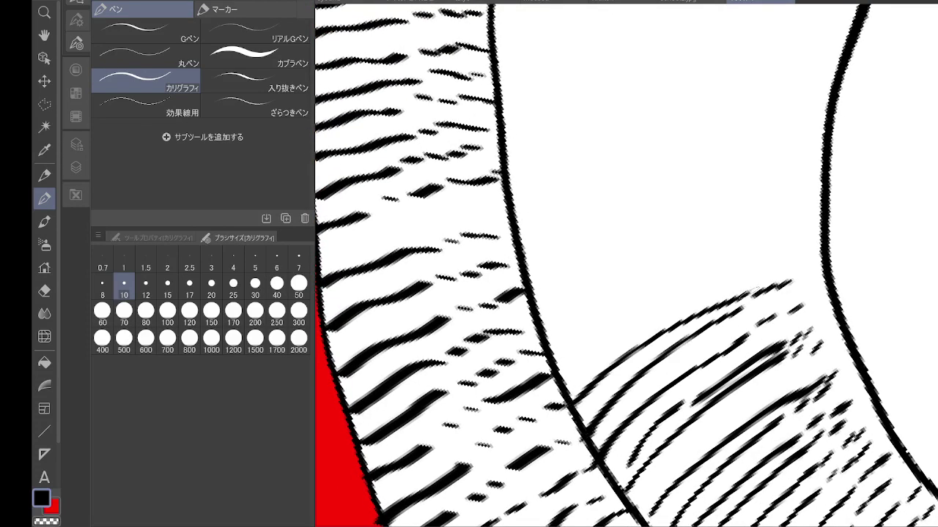
pyautogui.moveTo(568, 364); pyautogui.dragTo(779, 252)
# Step: Draw long, widely spaced arcs across the broad part of the second band, from the outer outline almost to the inner one
pyautogui.moveTo(559, 310)
pyautogui.mouseDown()
pyautogui.moveTo(742, 233)
pyautogui.moveTo(779, 232)
pyautogui.moveTo(718, 197)
pyautogui.moveTo(710, 359)
pyautogui.mouseUp()
pyautogui.moveTo(553, 508); pyautogui.dragTo(728, 331)
pyautogui.moveTo(736, 329); pyautogui.dragTo(757, 320)
pyautogui.moveTo(528, 474); pyautogui.dragTo(714, 329)
pyautogui.moveTo(505, 453)
pyautogui.mouseDown()
pyautogui.moveTo(714, 303)
pyautogui.moveTo(754, 286)
pyautogui.mouseUp()
pyautogui.moveTo(492, 428)
pyautogui.mouseDown()
pyautogui.moveTo(639, 310)
pyautogui.moveTo(726, 273)
pyautogui.mouseUp()
pyautogui.moveTo(476, 400); pyautogui.dragTo(716, 251)
pyautogui.moveTo(723, 252); pyautogui.dragTo(747, 241)
pyautogui.moveTo(465, 367); pyautogui.dragTo(702, 225)
pyautogui.moveTo(705, 229); pyautogui.dragTo(726, 217)
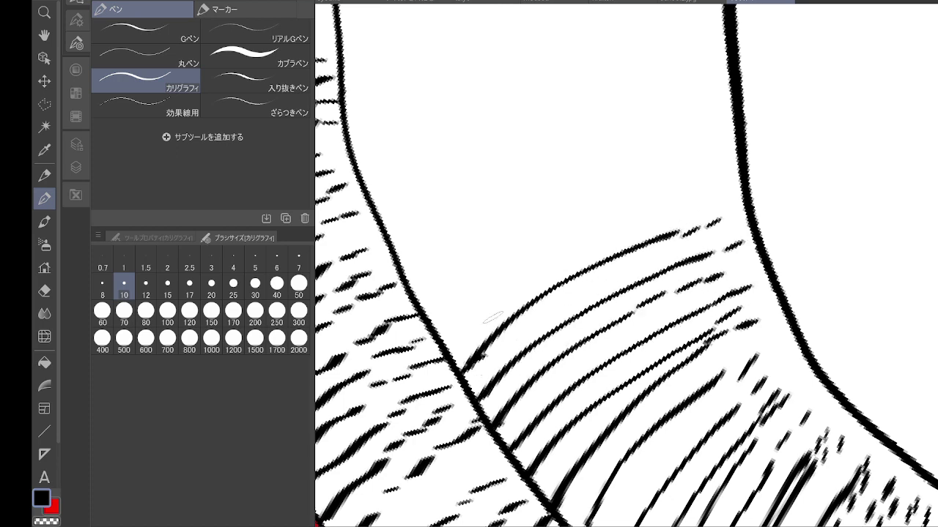
# Step: Undo the stray stroke and extend the long arcs farther along the broad band, ending them in broken dashes near the inner outline
pyautogui.moveTo(682, 135); pyautogui.dragTo(783, 251)
pyautogui.hotkey('ctrl', 'z')
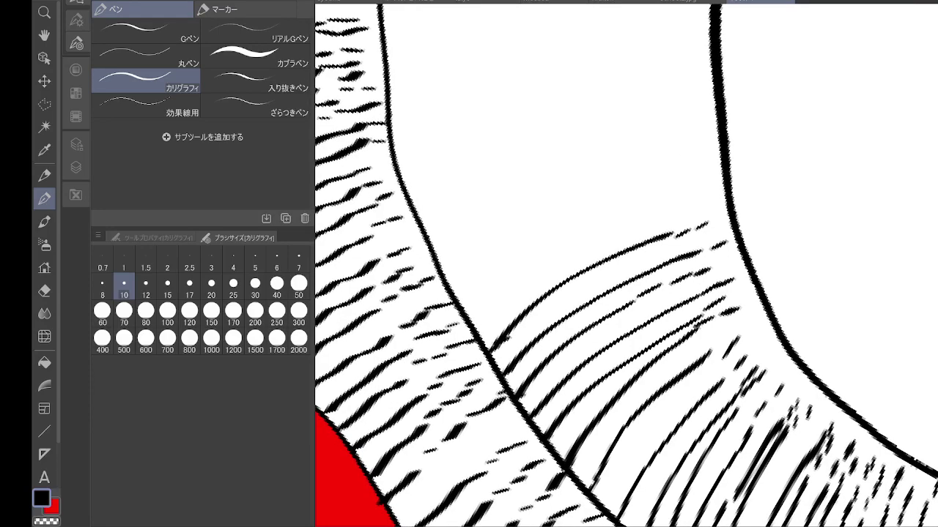
pyautogui.moveTo(630, 323); pyautogui.dragTo(818, 420)
pyautogui.moveTo(673, 423)
pyautogui.mouseDown()
pyautogui.moveTo(778, 347)
pyautogui.moveTo(859, 304)
pyautogui.mouseUp()
pyautogui.moveTo(654, 407); pyautogui.dragTo(851, 297)
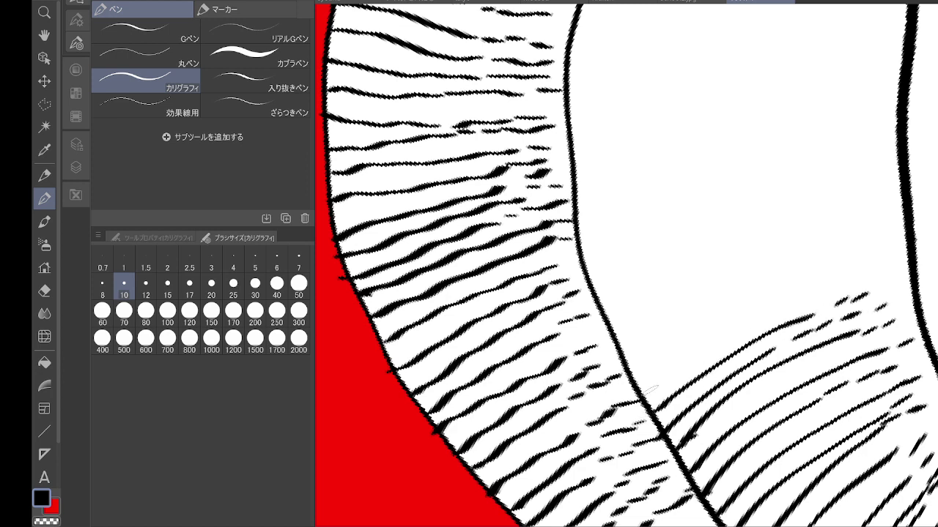
pyautogui.moveTo(636, 399)
pyautogui.mouseDown()
pyautogui.moveTo(813, 297)
pyautogui.moveTo(863, 285)
pyautogui.mouseUp()
pyautogui.moveTo(629, 371)
pyautogui.mouseDown()
pyautogui.moveTo(794, 282)
pyautogui.moveTo(861, 262)
pyautogui.mouseUp()
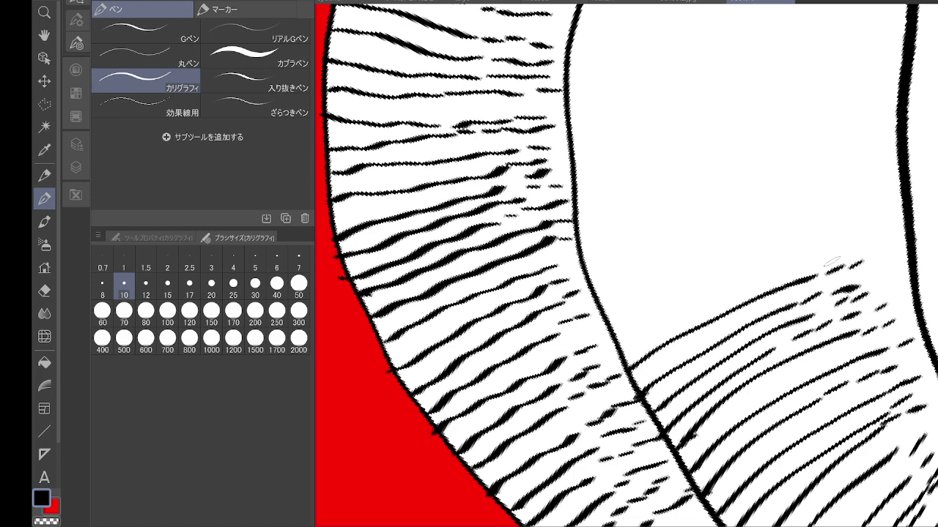
pyautogui.moveTo(621, 348)
pyautogui.mouseDown()
pyautogui.moveTo(804, 258)
pyautogui.moveTo(863, 243)
pyautogui.mouseUp()
pyautogui.moveTo(608, 322)
pyautogui.mouseDown()
pyautogui.moveTo(798, 231)
pyautogui.moveTo(834, 229)
pyautogui.mouseUp()
pyautogui.moveTo(840, 232); pyautogui.dragTo(863, 224)
pyautogui.moveTo(600, 296); pyautogui.dragTo(805, 207)
pyautogui.moveTo(819, 205); pyautogui.dragTo(845, 199)
pyautogui.moveTo(853, 205); pyautogui.dragTo(879, 198)
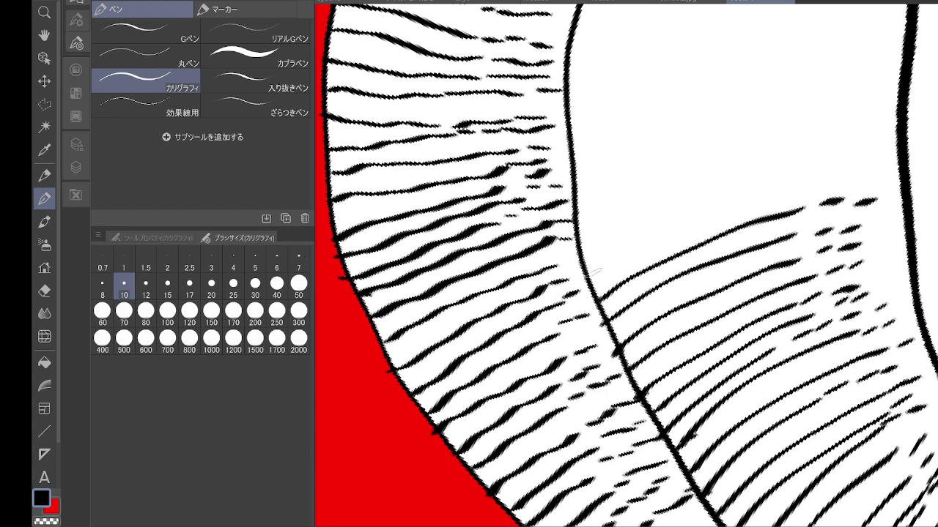
# Step: Extend the long arcs beyond the last hatch line of the second band, closing each with small dashes near the inner outline
pyautogui.moveTo(590, 280)
pyautogui.mouseDown()
pyautogui.moveTo(791, 188)
pyautogui.moveTo(832, 179)
pyautogui.mouseUp()
pyautogui.moveTo(839, 188); pyautogui.dragTo(870, 177)
pyautogui.moveTo(578, 266)
pyautogui.mouseDown()
pyautogui.moveTo(664, 214)
pyautogui.moveTo(833, 167)
pyautogui.moveTo(860, 213)
pyautogui.moveTo(858, 335)
pyautogui.moveTo(847, 285)
pyautogui.mouseUp()
pyautogui.moveTo(629, 478)
pyautogui.mouseDown()
pyautogui.moveTo(771, 318)
pyautogui.moveTo(837, 268)
pyautogui.mouseUp()
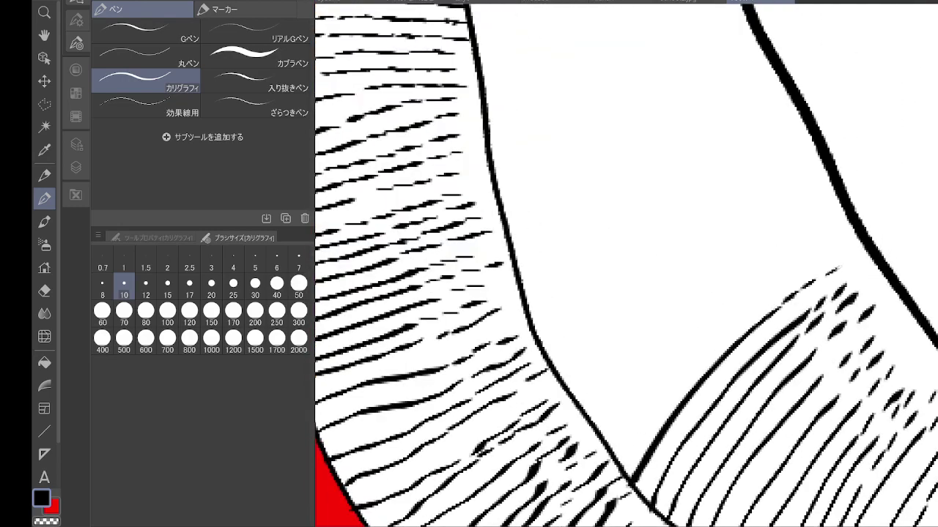
pyautogui.moveTo(614, 460); pyautogui.dragTo(781, 286)
pyautogui.moveTo(599, 430)
pyautogui.mouseDown()
pyautogui.moveTo(652, 375)
pyautogui.moveTo(798, 256)
pyautogui.moveTo(830, 244)
pyautogui.mouseUp()
pyautogui.moveTo(583, 418)
pyautogui.mouseDown()
pyautogui.moveTo(707, 302)
pyautogui.moveTo(819, 232)
pyautogui.mouseUp()
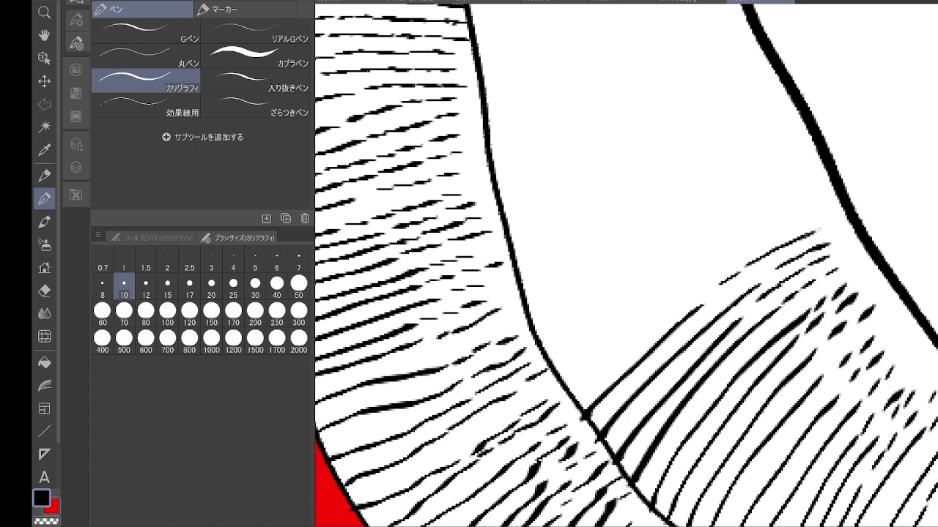
# Step: Continue along the band with closely spaced arcs from the outer outline that break into short dashes before the thick inner outline
pyautogui.moveTo(570, 393); pyautogui.dragTo(775, 233)
pyautogui.moveTo(560, 377)
pyautogui.mouseDown()
pyautogui.moveTo(669, 282)
pyautogui.moveTo(790, 209)
pyautogui.moveTo(877, 304)
pyautogui.mouseUp()
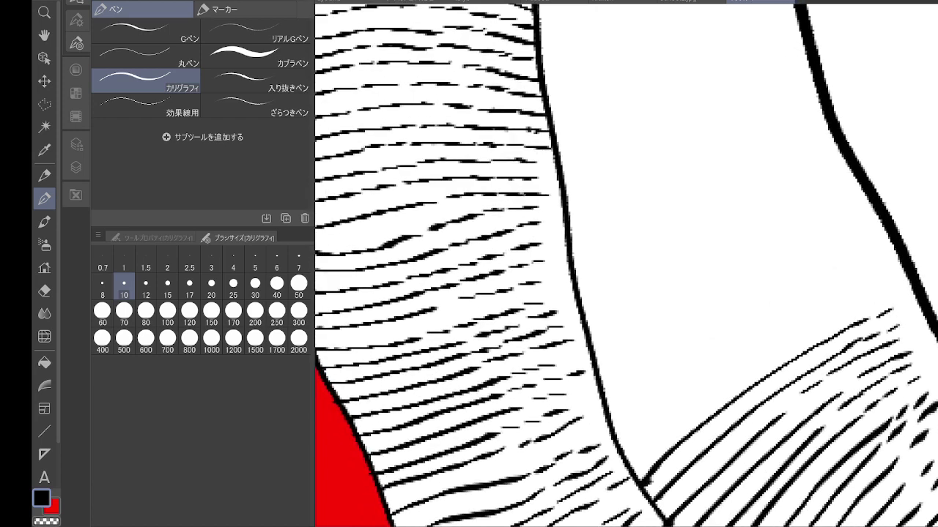
pyautogui.moveTo(629, 466)
pyautogui.mouseDown()
pyautogui.moveTo(696, 404)
pyautogui.moveTo(848, 299)
pyautogui.mouseUp()
pyautogui.moveTo(619, 451)
pyautogui.mouseDown()
pyautogui.moveTo(744, 348)
pyautogui.moveTo(875, 271)
pyautogui.mouseUp()
pyautogui.moveTo(610, 429)
pyautogui.mouseDown()
pyautogui.moveTo(798, 289)
pyautogui.moveTo(875, 258)
pyautogui.mouseUp()
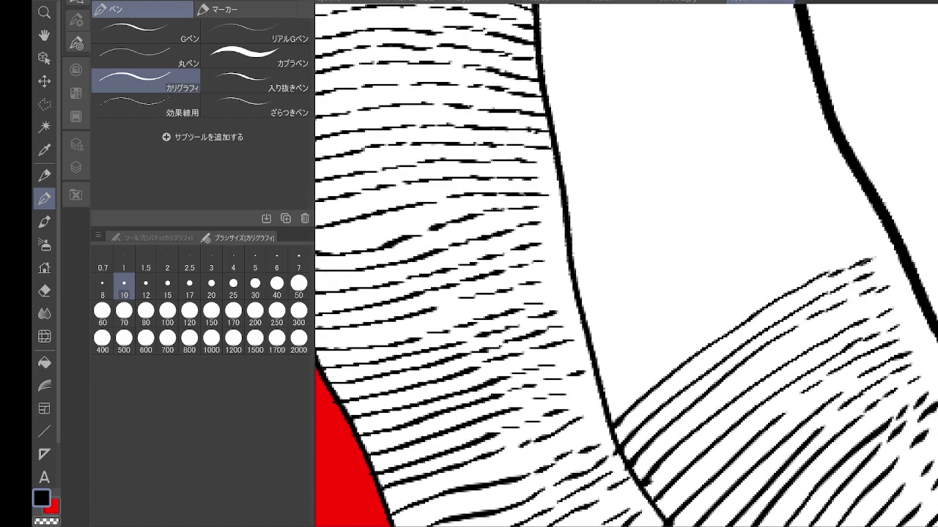
pyautogui.moveTo(612, 391); pyautogui.dragTo(835, 255)
pyautogui.moveTo(597, 383)
pyautogui.mouseDown()
pyautogui.moveTo(729, 286)
pyautogui.moveTo(849, 223)
pyautogui.mouseUp()
pyautogui.moveTo(591, 353)
pyautogui.mouseDown()
pyautogui.moveTo(775, 236)
pyautogui.moveTo(857, 215)
pyautogui.mouseUp()
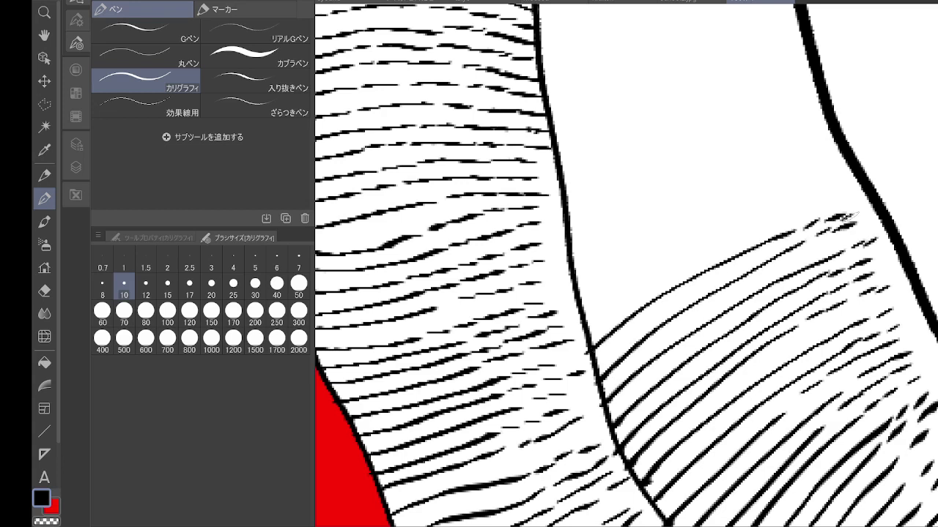
# Step: Add flatter, evenly spaced parallel arcs past the newest hatch lines, fading them into broken tips toward the inner outline
pyautogui.moveTo(590, 331)
pyautogui.mouseDown()
pyautogui.moveTo(813, 204)
pyautogui.moveTo(867, 319)
pyautogui.mouseUp()
pyautogui.moveTo(632, 432); pyautogui.dragTo(839, 320)
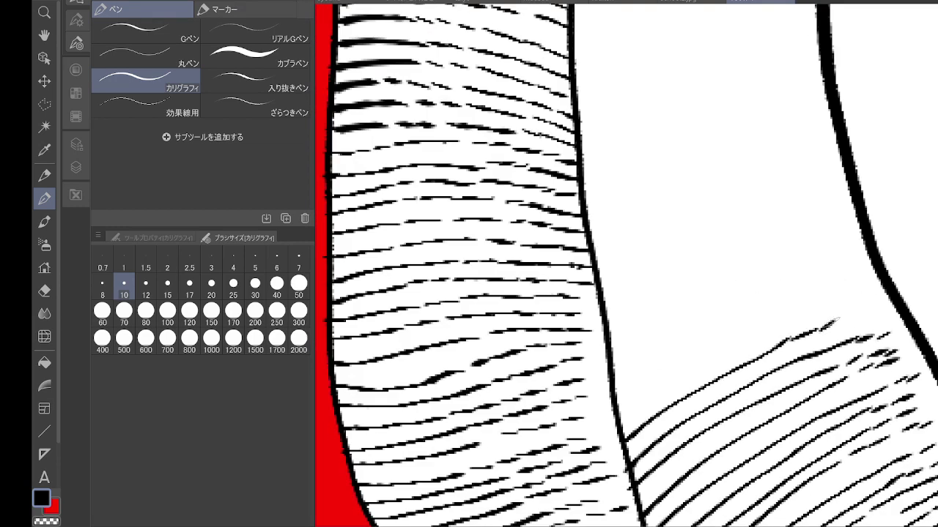
pyautogui.moveTo(623, 414); pyautogui.dragTo(849, 297)
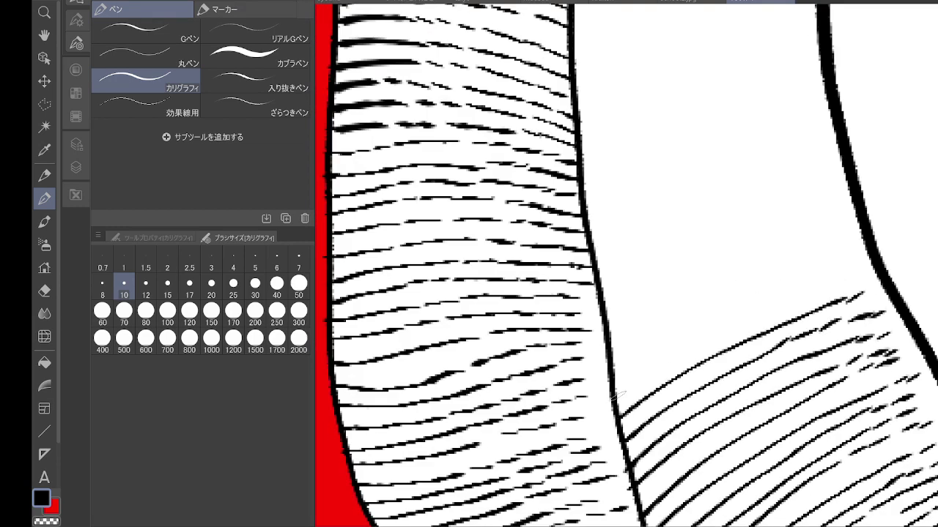
pyautogui.moveTo(617, 397)
pyautogui.mouseDown()
pyautogui.moveTo(788, 301)
pyautogui.moveTo(859, 280)
pyautogui.mouseUp()
pyautogui.moveTo(660, 349); pyautogui.dragTo(846, 267)
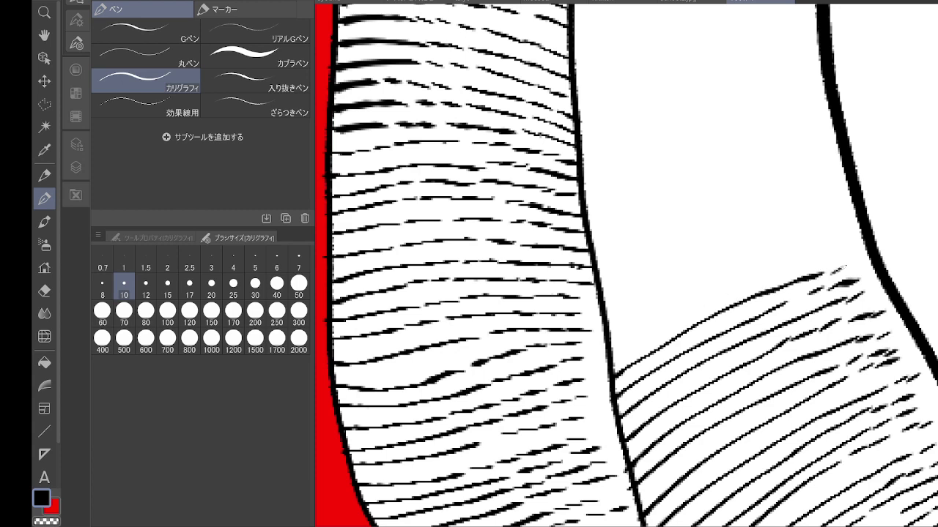
pyautogui.moveTo(609, 351)
pyautogui.mouseDown()
pyautogui.moveTo(769, 272)
pyautogui.moveTo(850, 249)
pyautogui.mouseUp()
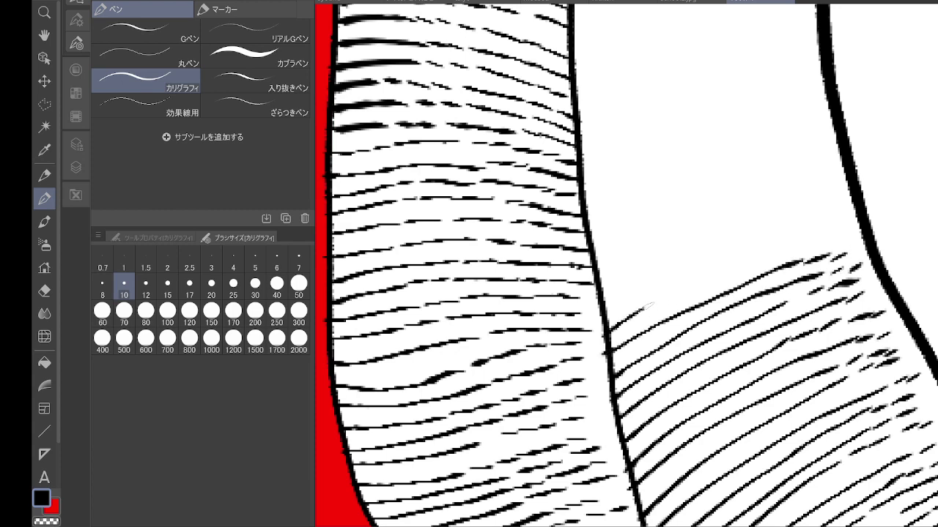
# Step: Hatch the next stretch of the second band with gently rising parallel strokes, each finished with one or two tiny dashes
pyautogui.moveTo(652, 304); pyautogui.dragTo(830, 235)
pyautogui.moveTo(613, 311); pyautogui.dragTo(798, 229)
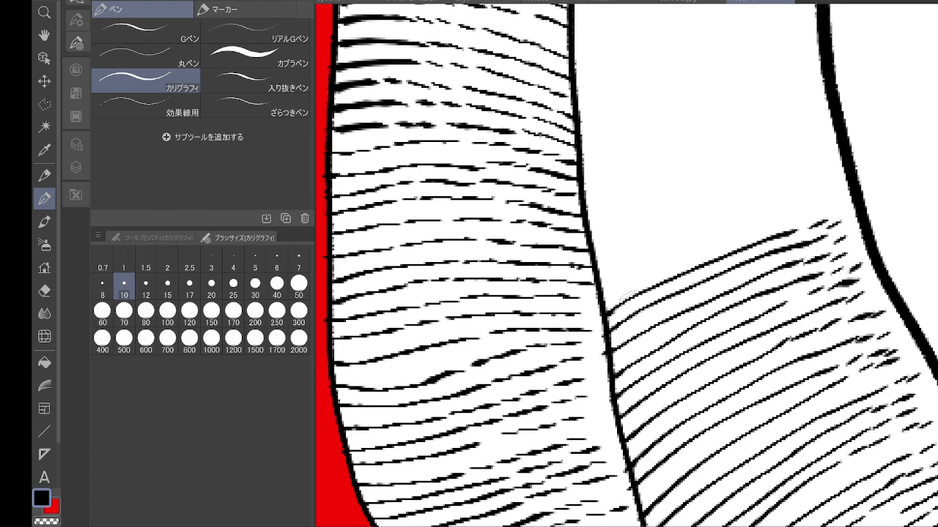
pyautogui.moveTo(605, 299)
pyautogui.mouseDown()
pyautogui.moveTo(786, 218)
pyautogui.moveTo(831, 211)
pyautogui.mouseUp()
pyautogui.moveTo(595, 279); pyautogui.dragTo(824, 184)
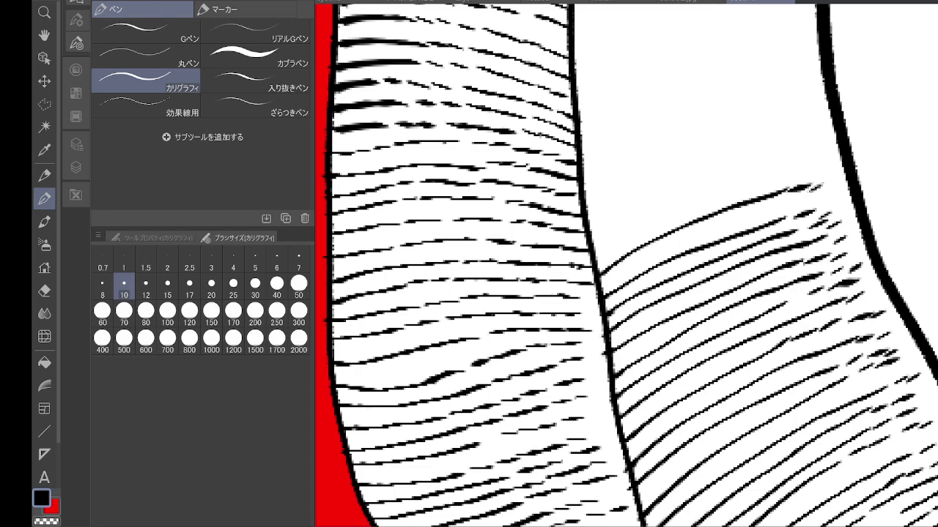
pyautogui.moveTo(627, 264); pyautogui.dragTo(657, 341)
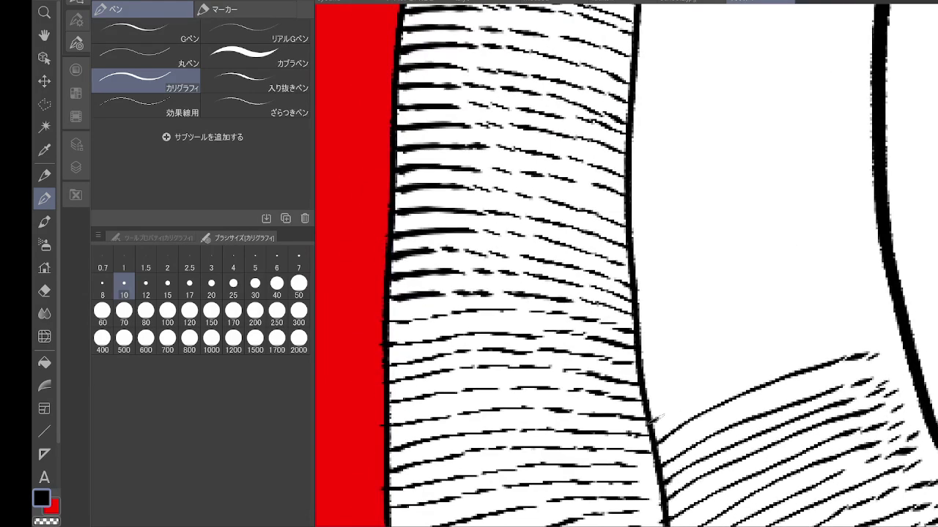
pyautogui.moveTo(647, 424)
pyautogui.mouseDown()
pyautogui.moveTo(793, 352)
pyautogui.moveTo(867, 335)
pyautogui.mouseUp()
pyautogui.moveTo(642, 400)
pyautogui.mouseDown()
pyautogui.moveTo(764, 335)
pyautogui.moveTo(863, 313)
pyautogui.mouseUp()
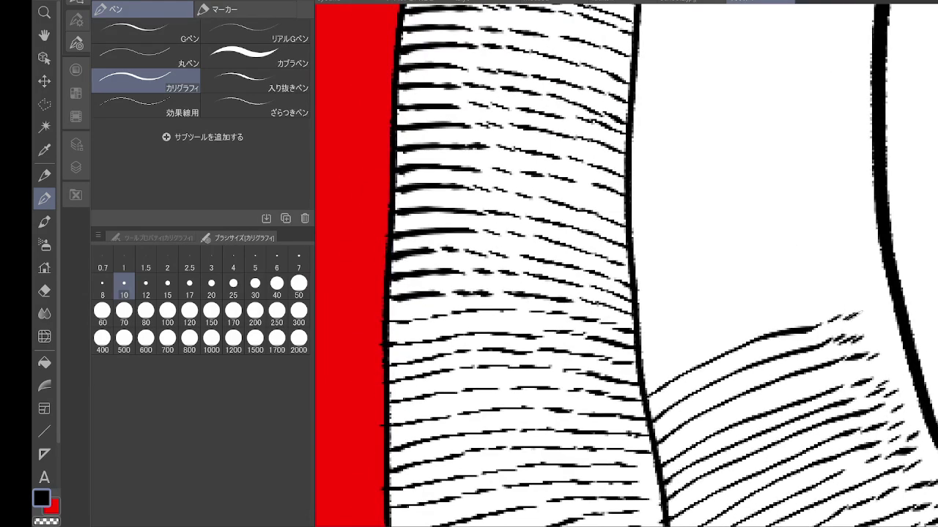
# Step: Draw more widely spaced arcs up the straighter part of the band, thickening them toward their inner ends
pyautogui.moveTo(652, 366)
pyautogui.mouseDown()
pyautogui.moveTo(814, 302)
pyautogui.moveTo(673, 339)
pyautogui.moveTo(846, 277)
pyautogui.mouseUp()
pyautogui.moveTo(641, 331); pyautogui.dragTo(832, 264)
pyautogui.moveTo(640, 304)
pyautogui.mouseDown()
pyautogui.moveTo(703, 276)
pyautogui.moveTo(848, 246)
pyautogui.mouseUp()
pyautogui.moveTo(638, 277); pyautogui.dragTo(852, 219)
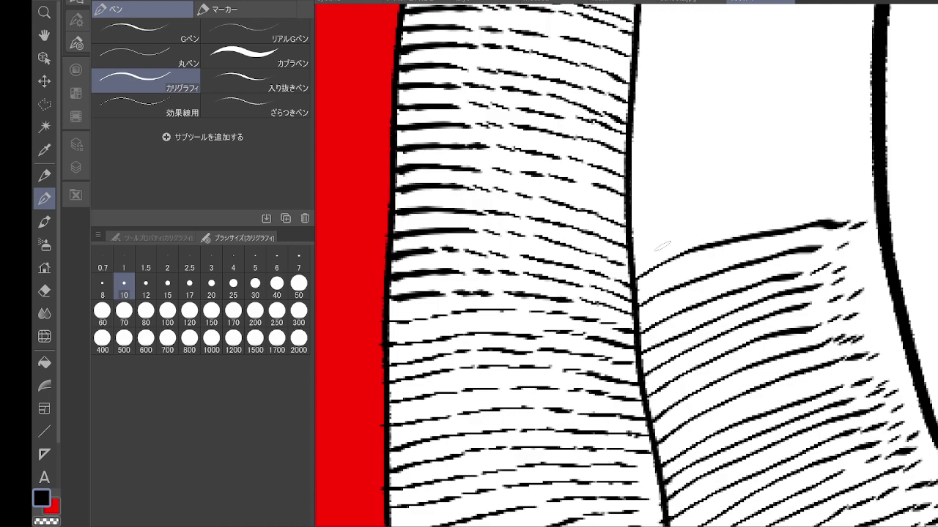
pyautogui.moveTo(640, 256)
pyautogui.mouseDown()
pyautogui.moveTo(801, 201)
pyautogui.moveTo(850, 198)
pyautogui.moveTo(783, 289)
pyautogui.moveTo(783, 338)
pyautogui.mouseUp()
# Step: Draw shorter, more strongly curved strokes from the outer outline and bridge toward the inner outline with scattered separate dashes
pyautogui.moveTo(620, 375)
pyautogui.mouseDown()
pyautogui.moveTo(637, 424)
pyautogui.moveTo(720, 338)
pyautogui.mouseUp()
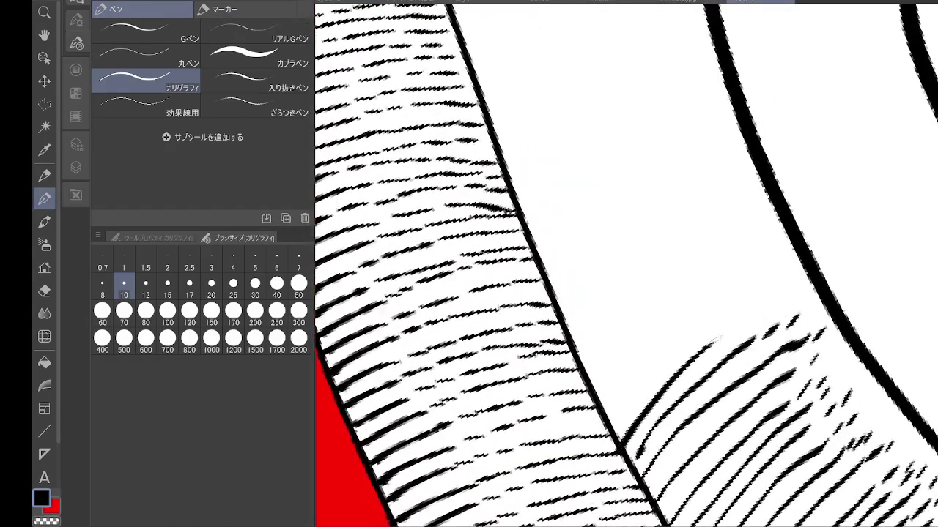
pyautogui.moveTo(608, 422); pyautogui.dragTo(707, 326)
pyautogui.moveTo(599, 386); pyautogui.dragTo(718, 293)
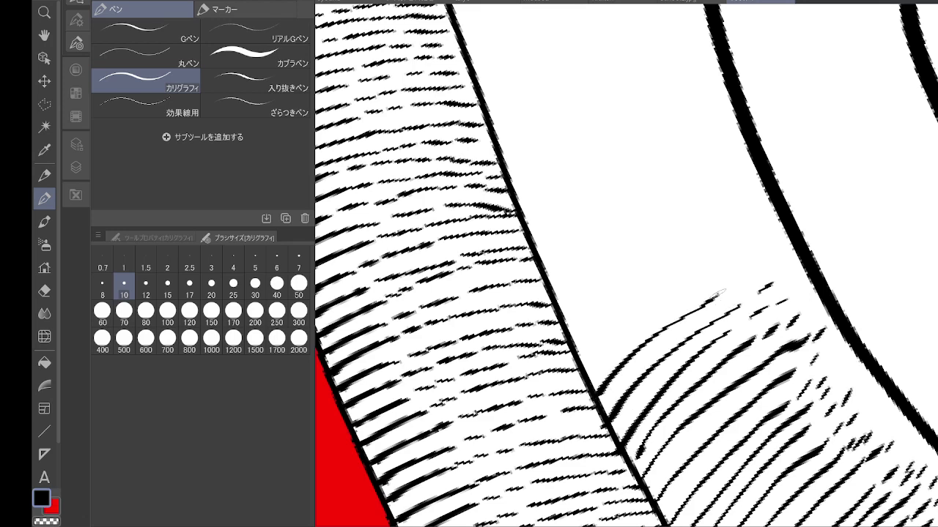
pyautogui.moveTo(590, 377)
pyautogui.mouseDown()
pyautogui.moveTo(627, 336)
pyautogui.moveTo(716, 278)
pyautogui.mouseUp()
pyautogui.moveTo(579, 350); pyautogui.dragTo(696, 267)
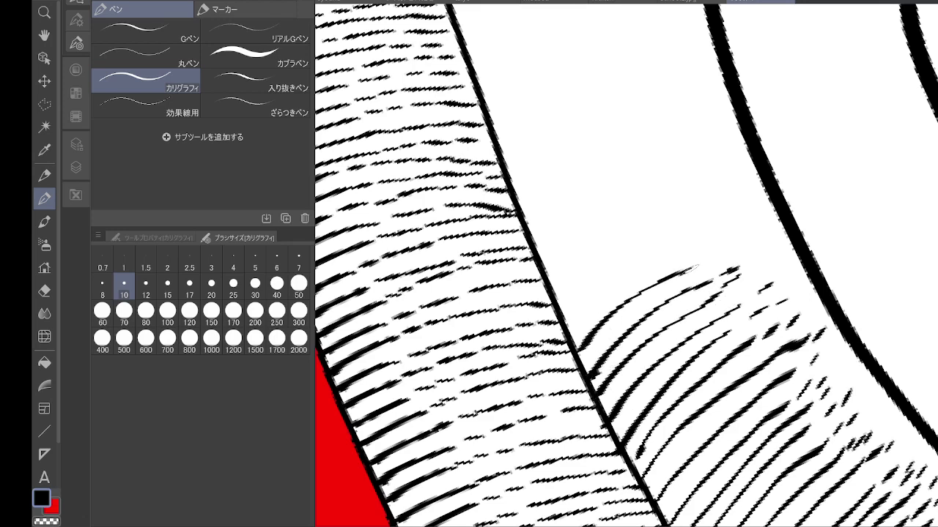
pyautogui.moveTo(564, 333); pyautogui.dragTo(674, 249)
pyautogui.moveTo(636, 189)
pyautogui.mouseDown()
pyautogui.moveTo(653, 186)
pyautogui.moveTo(754, 299)
pyautogui.mouseUp()
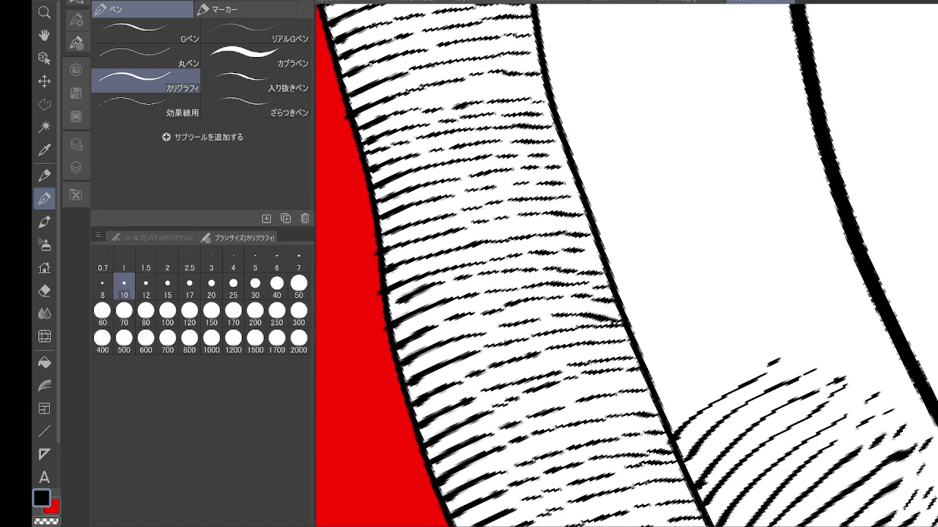
pyautogui.moveTo(669, 409); pyautogui.dragTo(821, 323)
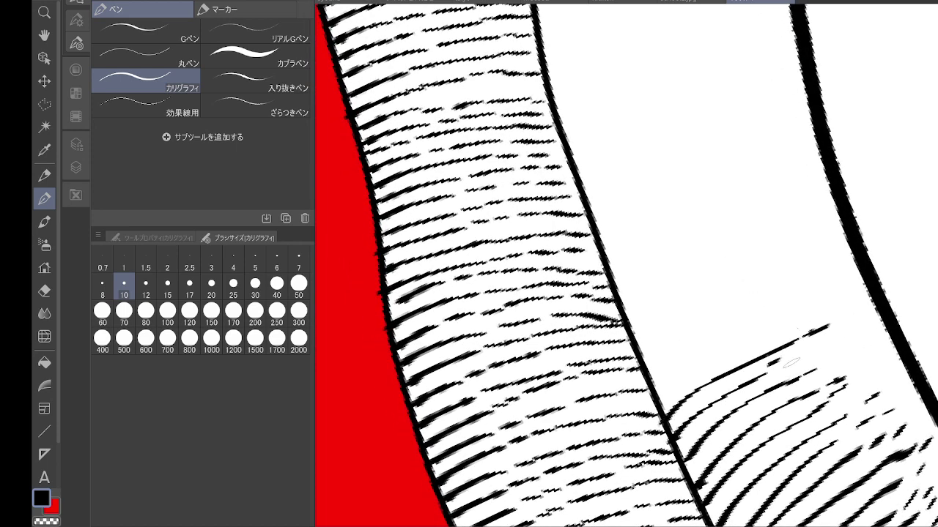
pyautogui.moveTo(791, 362); pyautogui.dragTo(846, 338)
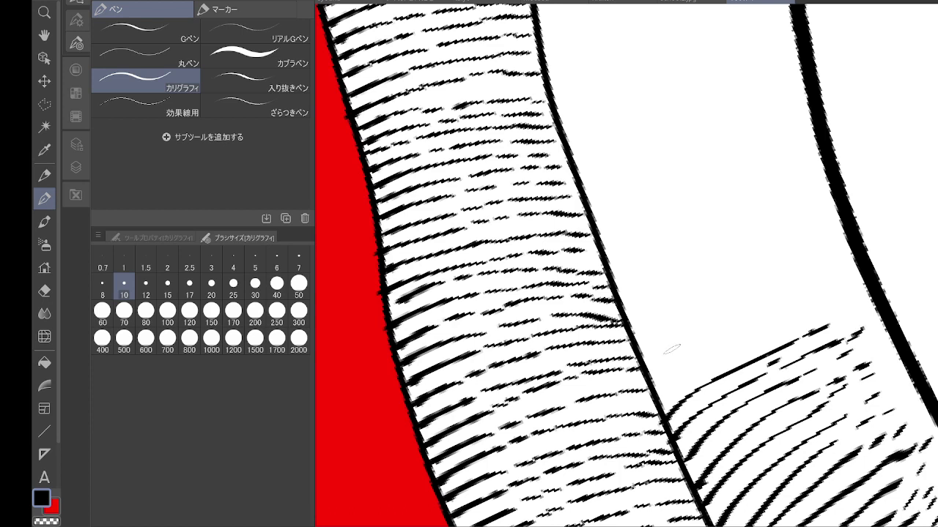
# Step: Lengthen the hatching again with parallel arcs reaching most of the way across the unfilled band
pyautogui.moveTo(655, 390); pyautogui.dragTo(779, 321)
pyautogui.moveTo(648, 375)
pyautogui.mouseDown()
pyautogui.moveTo(832, 278)
pyautogui.moveTo(649, 357)
pyautogui.moveTo(778, 278)
pyautogui.moveTo(835, 261)
pyautogui.mouseUp()
pyautogui.moveTo(639, 332)
pyautogui.mouseDown()
pyautogui.moveTo(818, 243)
pyautogui.moveTo(747, 250)
pyautogui.moveTo(819, 217)
pyautogui.mouseUp()
pyautogui.moveTo(611, 298)
pyautogui.mouseDown()
pyautogui.moveTo(688, 252)
pyautogui.moveTo(813, 213)
pyautogui.mouseUp()
pyautogui.moveTo(604, 283)
pyautogui.mouseDown()
pyautogui.moveTo(651, 249)
pyautogui.moveTo(806, 199)
pyautogui.moveTo(787, 216)
pyautogui.moveTo(835, 348)
pyautogui.mouseUp()
# Step: Continue the slanted arcs beyond the last line, adding thick and thin dashes at their ends beside the inner outline
pyautogui.moveTo(666, 409); pyautogui.dragTo(826, 323)
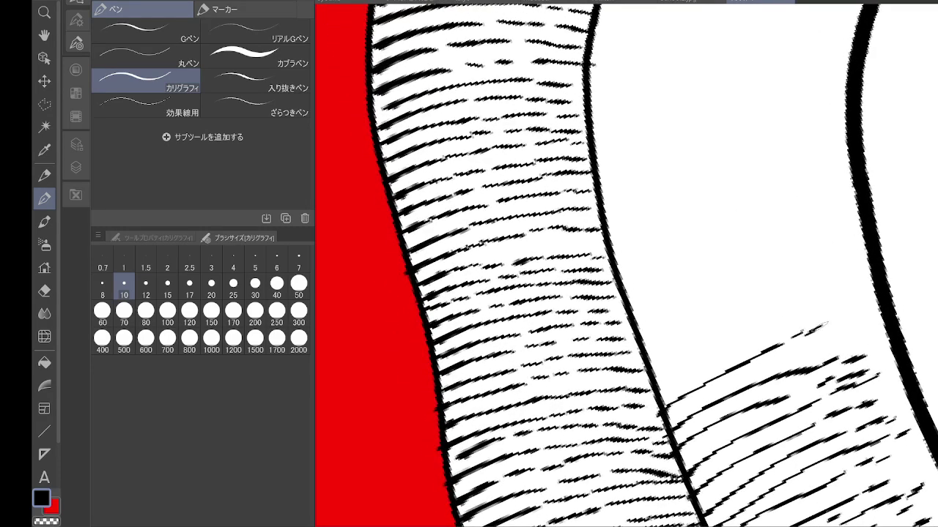
pyautogui.moveTo(668, 371)
pyautogui.mouseDown()
pyautogui.moveTo(786, 320)
pyautogui.moveTo(861, 311)
pyautogui.moveTo(657, 363)
pyautogui.moveTo(759, 307)
pyautogui.moveTo(833, 287)
pyautogui.mouseUp()
pyautogui.moveTo(647, 351)
pyautogui.mouseDown()
pyautogui.moveTo(707, 310)
pyautogui.moveTo(802, 278)
pyautogui.mouseUp()
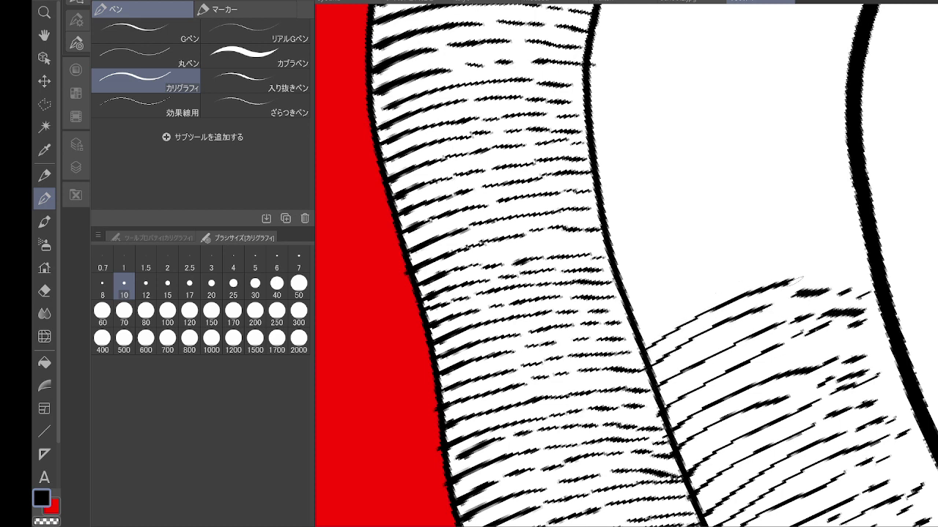
pyautogui.moveTo(634, 322)
pyautogui.mouseDown()
pyautogui.moveTo(745, 270)
pyautogui.moveTo(851, 251)
pyautogui.mouseUp()
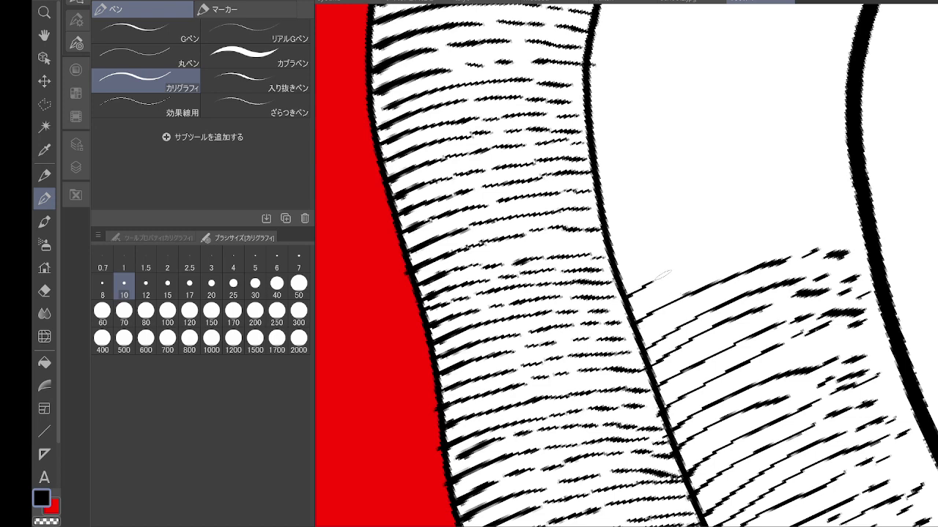
pyautogui.moveTo(662, 273)
pyautogui.mouseDown()
pyautogui.moveTo(782, 242)
pyautogui.moveTo(849, 236)
pyautogui.mouseUp()
pyautogui.moveTo(643, 263)
pyautogui.mouseDown()
pyautogui.moveTo(780, 217)
pyautogui.moveTo(850, 215)
pyautogui.mouseUp()
# Step: Undo the misplaced arc, redraw it with one more close parallel arc ending in dashes, and undo the stray diagonal stroke
pyautogui.moveTo(609, 255)
pyautogui.mouseDown()
pyautogui.moveTo(753, 195)
pyautogui.moveTo(838, 195)
pyautogui.mouseUp()
pyautogui.hotkey('ctrl', 'z')
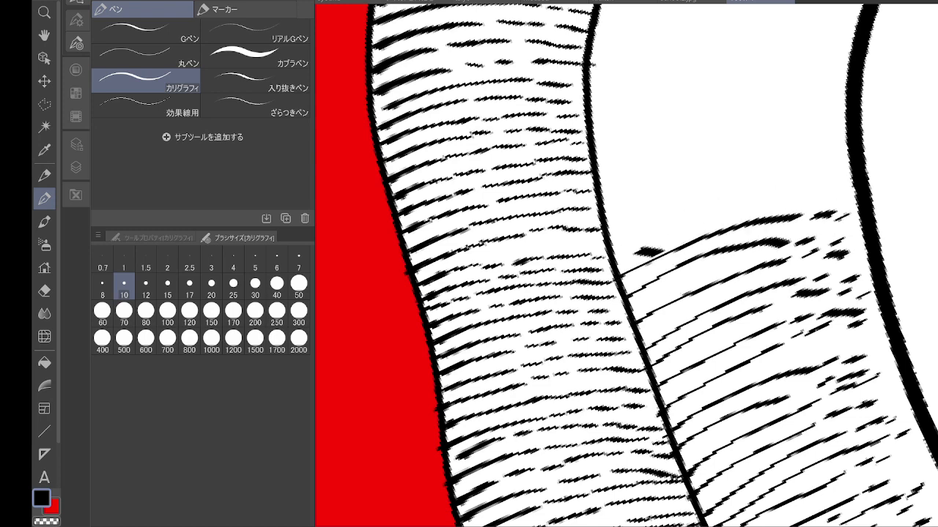
pyautogui.hotkey('ctrl', 'z')
pyautogui.moveTo(620, 256)
pyautogui.mouseDown()
pyautogui.moveTo(761, 199)
pyautogui.moveTo(817, 194)
pyautogui.mouseUp()
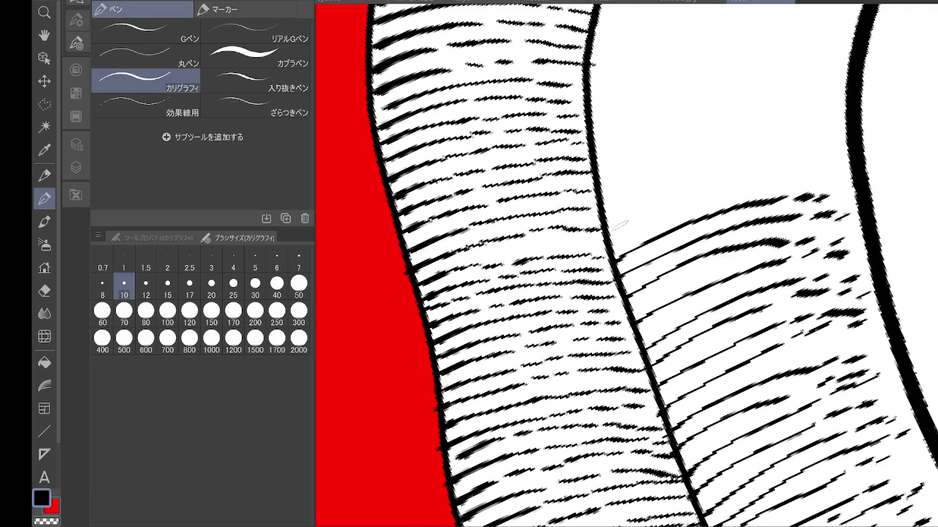
pyautogui.moveTo(611, 233); pyautogui.dragTo(790, 177)
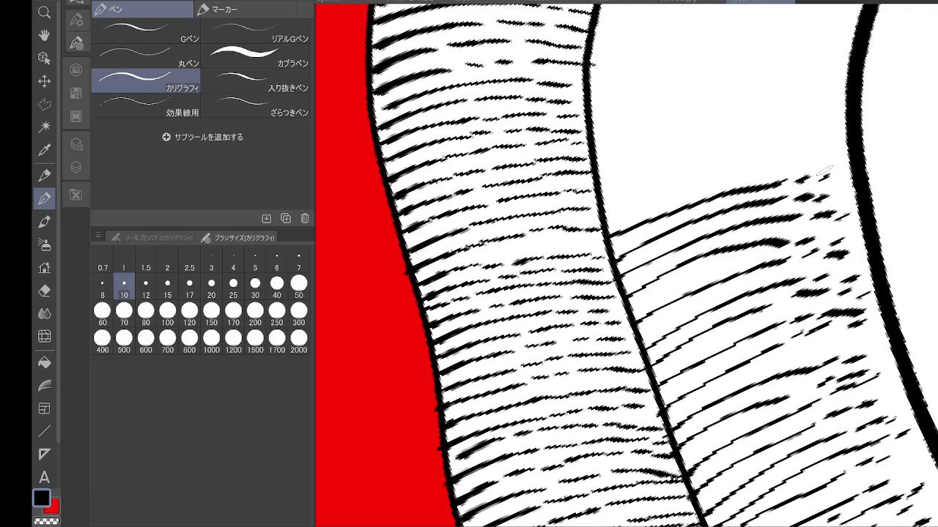
pyautogui.moveTo(803, 100)
pyautogui.mouseDown()
pyautogui.moveTo(769, 123)
pyautogui.moveTo(702, 211)
pyautogui.mouseUp()
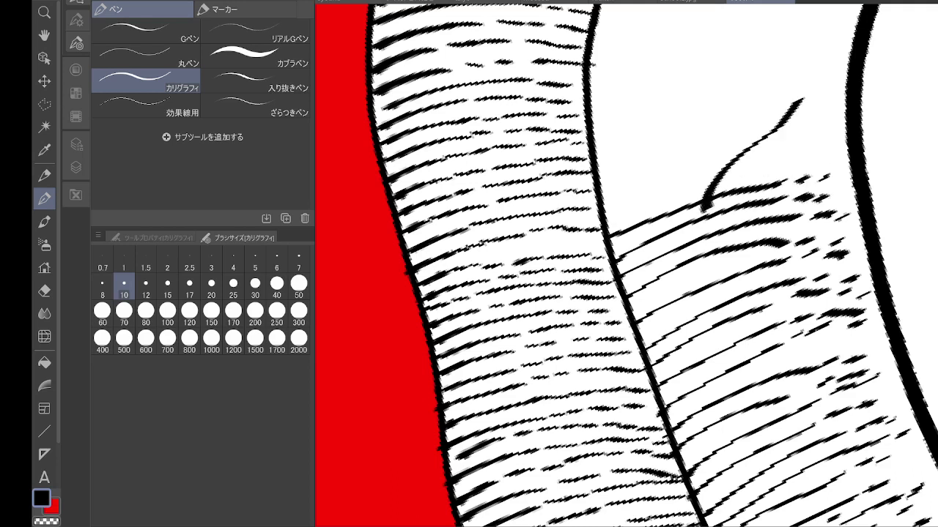
pyautogui.hotkey('ctrl', 'z')
# Step: Draw steep curved strokes past the end of the second band's hatching, detaching small dashes at their inner tips
pyautogui.scroll(-3, 736, 234)
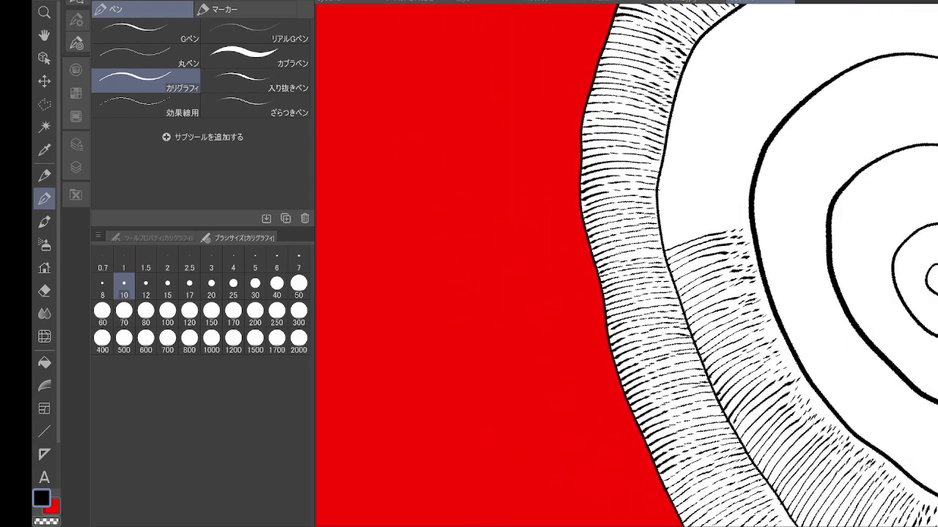
pyautogui.scroll(-3, 736, 234)
pyautogui.scroll(-1, 735, 234)
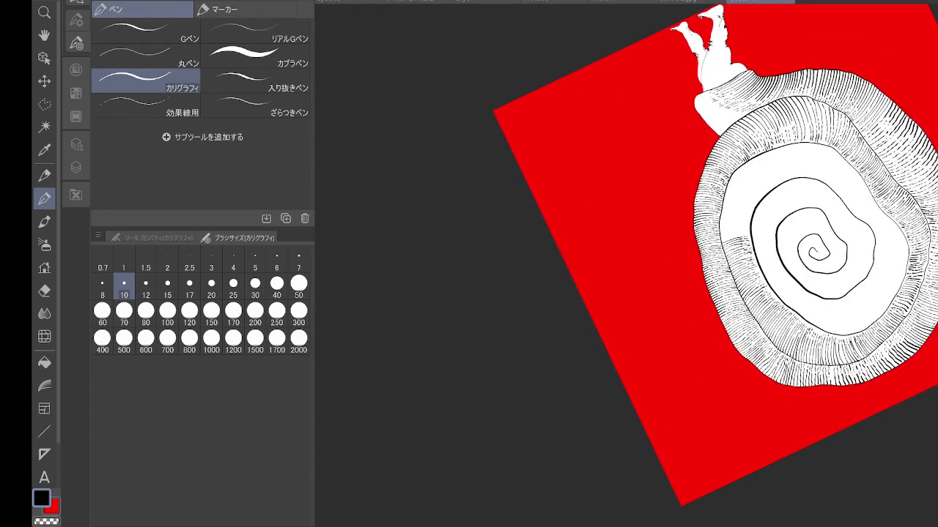
pyautogui.press('-')
pyautogui.press('-')
pyautogui.press('-')
pyautogui.press('-')
pyautogui.press('-')
pyautogui.press('-')
pyautogui.press('-')
pyautogui.press('-')
pyautogui.press('-')
pyautogui.press('-')
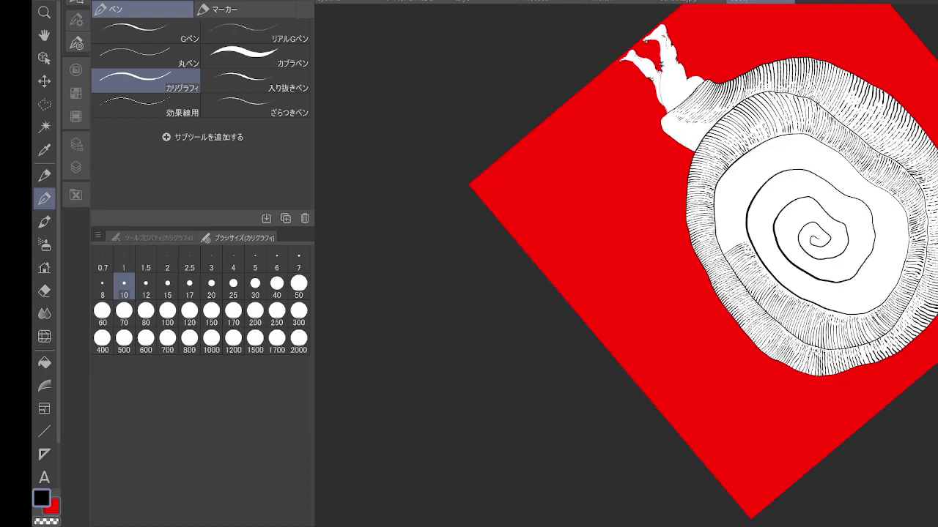
pyautogui.scroll(5, 762, 249)
pyautogui.scroll(3, 627, 264)
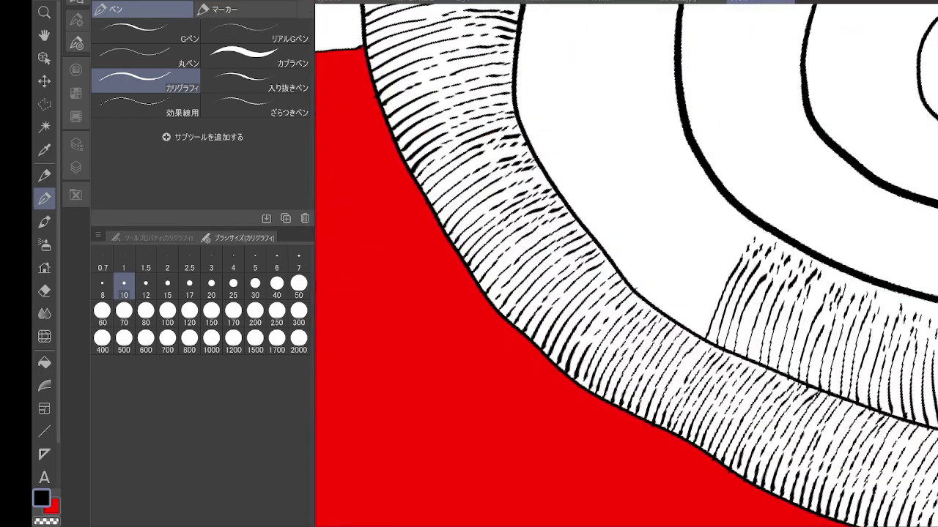
pyautogui.moveTo(658, 393)
pyautogui.mouseDown()
pyautogui.moveTo(665, 358)
pyautogui.moveTo(725, 239)
pyautogui.mouseUp()
pyautogui.moveTo(731, 225); pyautogui.dragTo(756, 198)
pyautogui.moveTo(633, 380); pyautogui.dragTo(729, 204)
pyautogui.moveTo(743, 188); pyautogui.dragTo(754, 181)
pyautogui.moveTo(615, 367); pyautogui.dragTo(699, 212)
pyautogui.moveTo(715, 193); pyautogui.dragTo(724, 187)
pyautogui.moveTo(733, 175); pyautogui.dragTo(741, 170)
# Step: Add several longer steep arcs beside the newest strokes, sweeping from the outer outline toward the inner one
pyautogui.moveTo(590, 354)
pyautogui.mouseDown()
pyautogui.moveTo(617, 293)
pyautogui.moveTo(736, 156)
pyautogui.mouseUp()
pyautogui.moveTo(589, 308)
pyautogui.mouseDown()
pyautogui.moveTo(664, 195)
pyautogui.moveTo(712, 146)
pyautogui.mouseUp()
pyautogui.moveTo(559, 328)
pyautogui.mouseDown()
pyautogui.moveTo(582, 271)
pyautogui.moveTo(688, 145)
pyautogui.mouseUp()
pyautogui.moveTo(696, 139)
pyautogui.mouseDown()
pyautogui.moveTo(709, 132)
pyautogui.moveTo(822, 203)
pyautogui.moveTo(830, 230)
pyautogui.mouseUp()
# Step: Extend the hatching around the bend with bold tapering arcs and broken dashes leading up to the thick inner outline
pyautogui.moveTo(663, 412); pyautogui.dragTo(768, 267)
pyautogui.moveTo(764, 260); pyautogui.dragTo(784, 247)
pyautogui.moveTo(788, 238); pyautogui.dragTo(822, 218)
pyautogui.moveTo(642, 385)
pyautogui.mouseDown()
pyautogui.moveTo(790, 214)
pyautogui.moveTo(819, 193)
pyautogui.mouseUp()
pyautogui.moveTo(627, 355)
pyautogui.mouseDown()
pyautogui.moveTo(672, 290)
pyautogui.moveTo(759, 211)
pyautogui.mouseUp()
pyautogui.moveTo(605, 331)
pyautogui.mouseDown()
pyautogui.moveTo(688, 240)
pyautogui.moveTo(785, 168)
pyautogui.mouseUp()
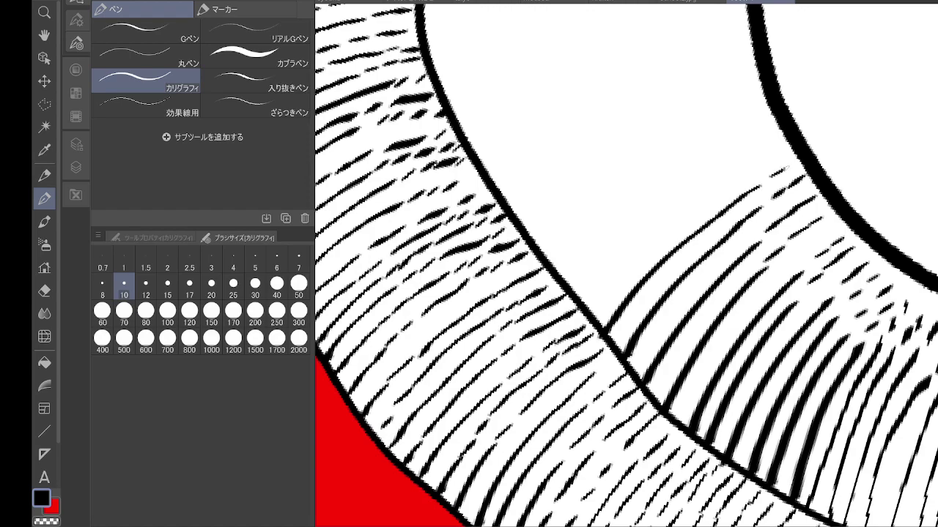
pyautogui.moveTo(595, 311)
pyautogui.mouseDown()
pyautogui.moveTo(771, 143)
pyautogui.moveTo(819, 230)
pyautogui.moveTo(877, 280)
pyautogui.mouseUp()
# Step: Fill the band beyond the bend with finer sweeping parallel arcs, ending them in rows of short dashes
pyautogui.moveTo(685, 423)
pyautogui.mouseDown()
pyautogui.moveTo(797, 316)
pyautogui.moveTo(857, 284)
pyautogui.mouseUp()
pyautogui.moveTo(660, 416)
pyautogui.mouseDown()
pyautogui.moveTo(755, 322)
pyautogui.moveTo(843, 260)
pyautogui.mouseUp()
pyautogui.moveTo(651, 386); pyautogui.dragTo(831, 255)
pyautogui.moveTo(631, 366); pyautogui.dragTo(845, 226)
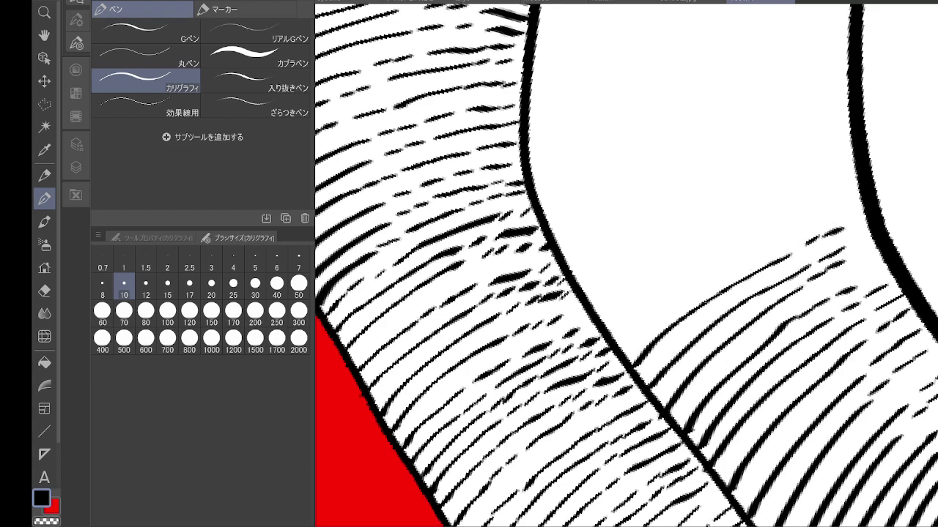
pyautogui.moveTo(621, 350)
pyautogui.mouseDown()
pyautogui.moveTo(711, 276)
pyautogui.moveTo(841, 209)
pyautogui.mouseUp()
pyautogui.moveTo(610, 334); pyautogui.dragTo(793, 207)
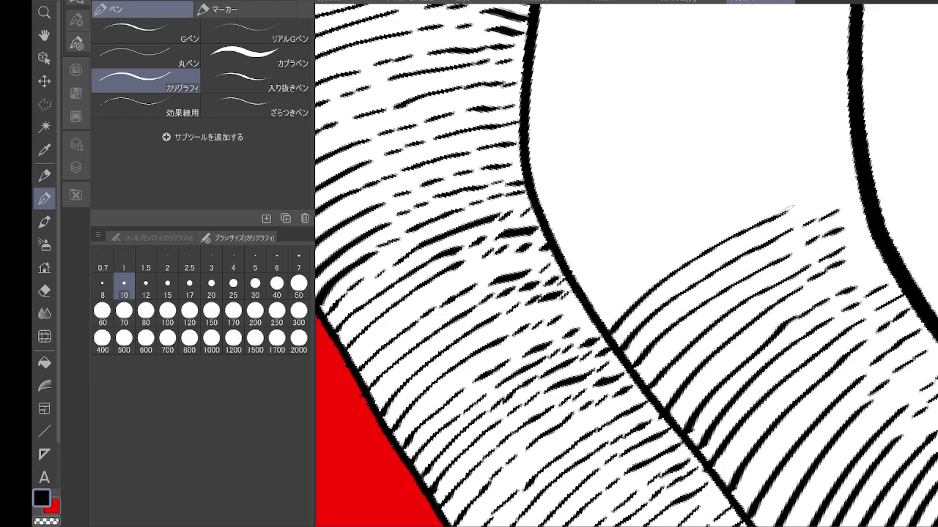
pyautogui.moveTo(597, 308)
pyautogui.mouseDown()
pyautogui.moveTo(722, 218)
pyautogui.moveTo(841, 167)
pyautogui.moveTo(624, 262)
pyautogui.moveTo(817, 170)
pyautogui.mouseUp()
pyautogui.moveTo(691, 128)
pyautogui.mouseDown()
pyautogui.moveTo(691, 201)
pyautogui.moveTo(714, 302)
pyautogui.mouseUp()
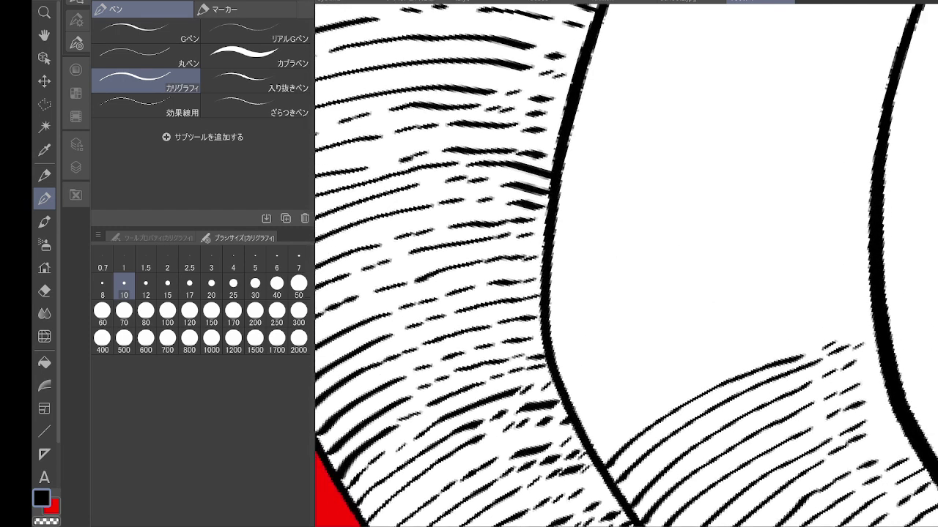
# Step: Extend the second band's hatching with long, gently curved strokes running from the outer outline toward the thick inner one
pyautogui.moveTo(596, 444); pyautogui.dragTo(844, 311)
pyautogui.moveTo(571, 433)
pyautogui.mouseDown()
pyautogui.moveTo(721, 335)
pyautogui.moveTo(832, 293)
pyautogui.mouseUp()
pyautogui.moveTo(573, 391); pyautogui.dragTo(831, 277)
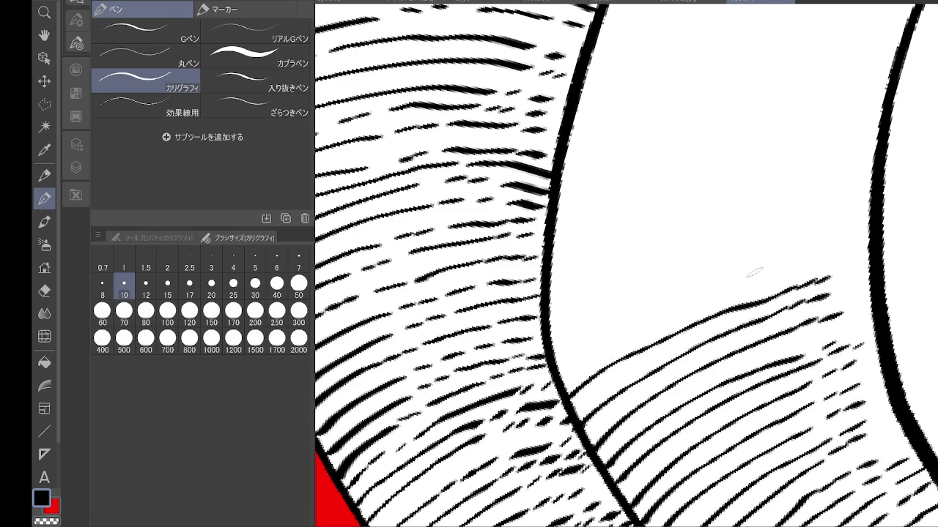
pyautogui.moveTo(558, 369); pyautogui.dragTo(791, 269)
pyautogui.moveTo(555, 342)
pyautogui.mouseDown()
pyautogui.moveTo(678, 284)
pyautogui.moveTo(830, 247)
pyautogui.moveTo(779, 199)
pyautogui.moveTo(754, 295)
pyautogui.mouseUp()
# Step: Add steeper arcs rising from the outer outline, breaking their tips into short dashes before the thick inner outline
pyautogui.moveTo(568, 504); pyautogui.dragTo(770, 287)
pyautogui.moveTo(555, 478)
pyautogui.mouseDown()
pyautogui.moveTo(705, 313)
pyautogui.moveTo(766, 273)
pyautogui.mouseUp()
pyautogui.moveTo(540, 439)
pyautogui.mouseDown()
pyautogui.moveTo(591, 381)
pyautogui.moveTo(725, 266)
pyautogui.mouseUp()
pyautogui.moveTo(523, 415); pyautogui.dragTo(738, 246)
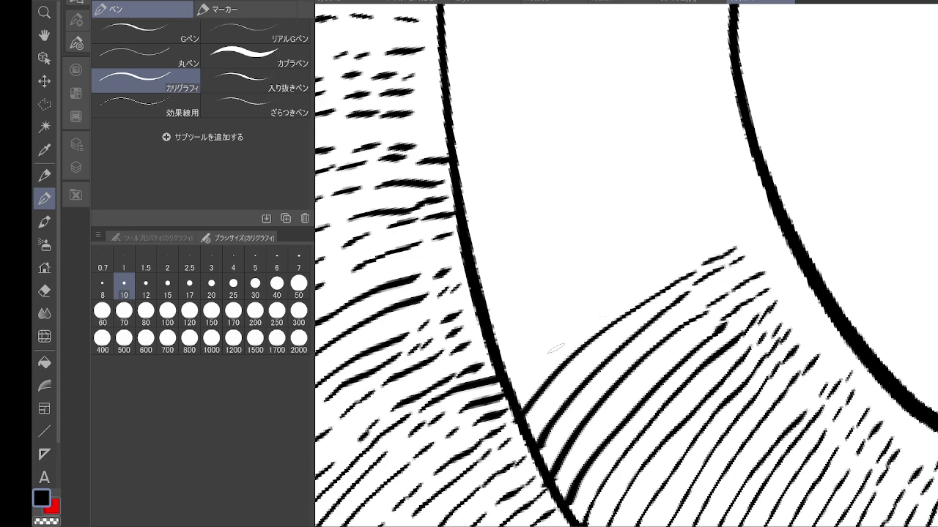
pyautogui.moveTo(511, 387)
pyautogui.mouseDown()
pyautogui.moveTo(664, 257)
pyautogui.moveTo(736, 214)
pyautogui.mouseUp()
pyautogui.moveTo(501, 353)
pyautogui.mouseDown()
pyautogui.moveTo(580, 281)
pyautogui.moveTo(702, 212)
pyautogui.moveTo(712, 273)
pyautogui.moveTo(746, 336)
pyautogui.mouseUp()
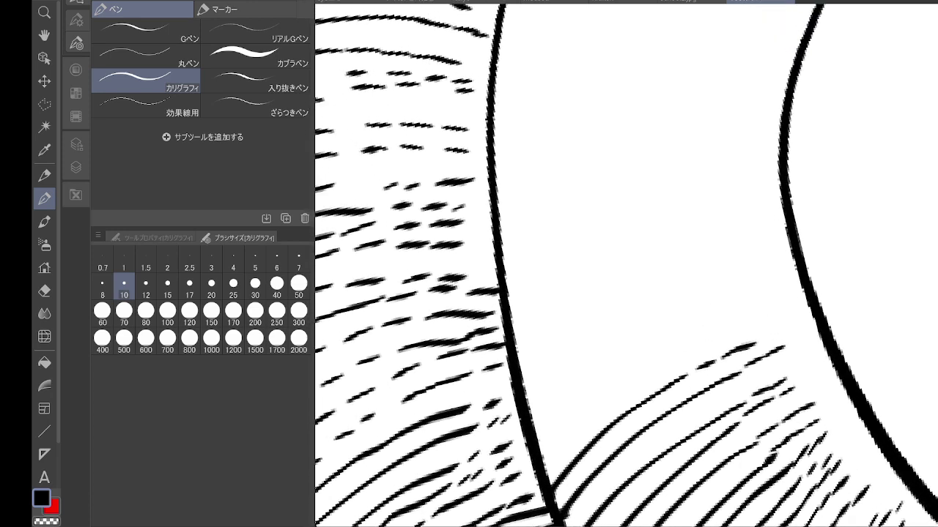
# Step: Fill the next stretch of the band with evenly spaced fine arcs that split into small dashes near the inner outline
pyautogui.moveTo(548, 450); pyautogui.dragTo(731, 322)
pyautogui.moveTo(538, 424)
pyautogui.mouseDown()
pyautogui.moveTo(603, 373)
pyautogui.moveTo(744, 288)
pyautogui.mouseUp()
pyautogui.moveTo(529, 403)
pyautogui.mouseDown()
pyautogui.moveTo(685, 295)
pyautogui.moveTo(762, 262)
pyautogui.mouseUp()
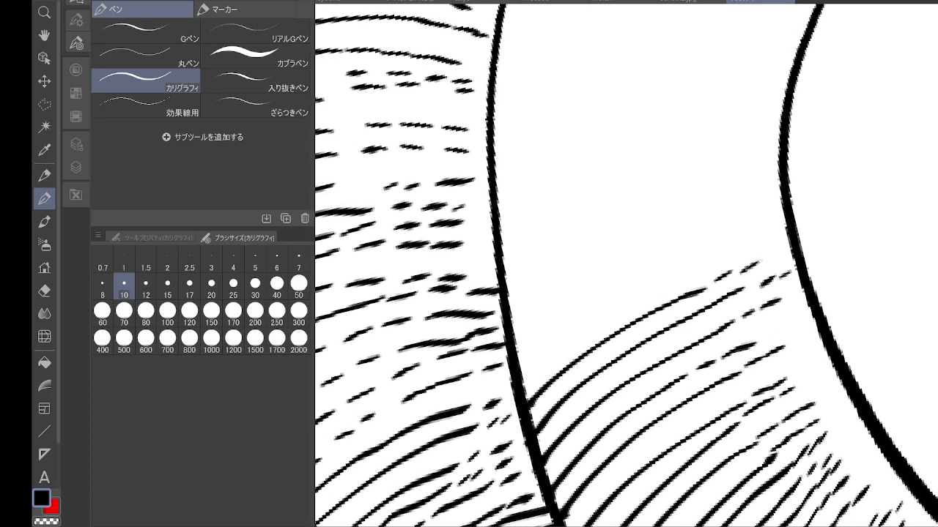
pyautogui.moveTo(523, 370); pyautogui.dragTo(742, 246)
pyautogui.moveTo(517, 370)
pyautogui.mouseDown()
pyautogui.moveTo(681, 253)
pyautogui.moveTo(761, 225)
pyautogui.mouseUp()
pyautogui.moveTo(513, 329)
pyautogui.mouseDown()
pyautogui.moveTo(553, 289)
pyautogui.moveTo(762, 210)
pyautogui.mouseUp()
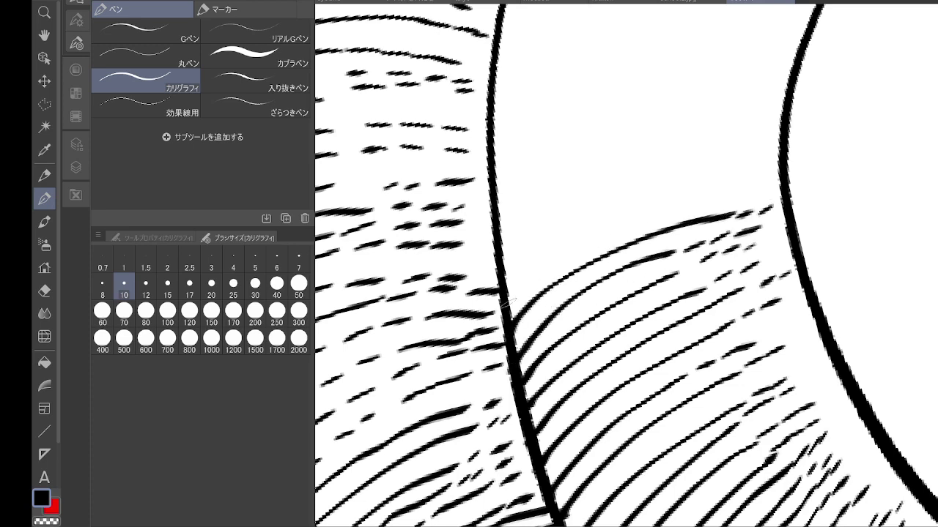
pyautogui.moveTo(503, 301)
pyautogui.mouseDown()
pyautogui.moveTo(745, 187)
pyautogui.moveTo(785, 270)
pyautogui.moveTo(816, 301)
pyautogui.moveTo(798, 284)
pyautogui.mouseUp()
# Step: Continue the hatching with tapering arcs, leaving gaps and detached dashes at their inner ends
pyautogui.moveTo(595, 442)
pyautogui.mouseDown()
pyautogui.moveTo(759, 302)
pyautogui.moveTo(802, 282)
pyautogui.moveTo(737, 295)
pyautogui.moveTo(796, 265)
pyautogui.mouseUp()
pyautogui.moveTo(569, 407)
pyautogui.mouseDown()
pyautogui.moveTo(687, 288)
pyautogui.moveTo(791, 233)
pyautogui.mouseUp()
pyautogui.moveTo(563, 387)
pyautogui.mouseDown()
pyautogui.moveTo(618, 315)
pyautogui.moveTo(775, 227)
pyautogui.mouseUp()
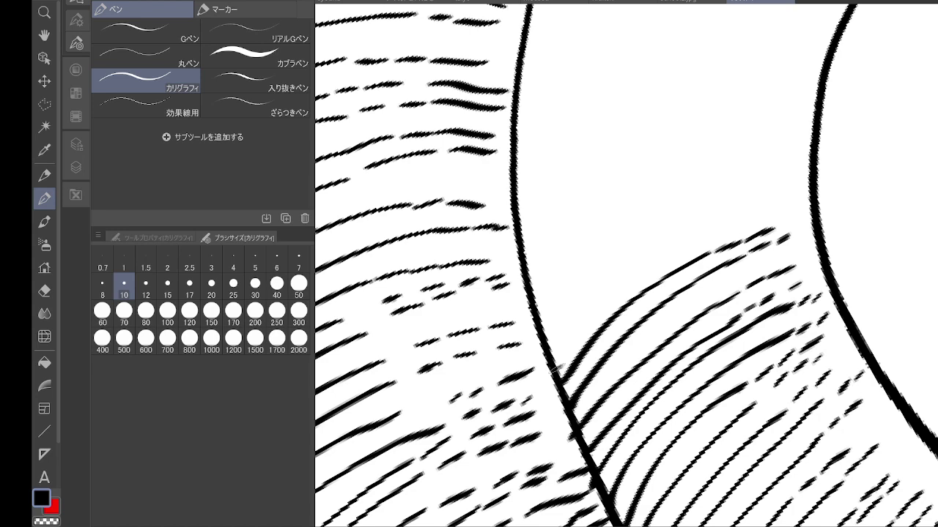
pyautogui.moveTo(551, 370)
pyautogui.mouseDown()
pyautogui.moveTo(715, 233)
pyautogui.moveTo(770, 212)
pyautogui.mouseUp()
pyautogui.moveTo(625, 202)
pyautogui.mouseDown()
pyautogui.moveTo(694, 220)
pyautogui.moveTo(725, 264)
pyautogui.mouseUp()
pyautogui.moveTo(642, 405)
pyautogui.mouseDown()
pyautogui.moveTo(725, 319)
pyautogui.moveTo(798, 276)
pyautogui.mouseUp()
pyautogui.moveTo(821, 263); pyautogui.dragTo(836, 256)
pyautogui.moveTo(627, 372); pyautogui.dragTo(781, 261)
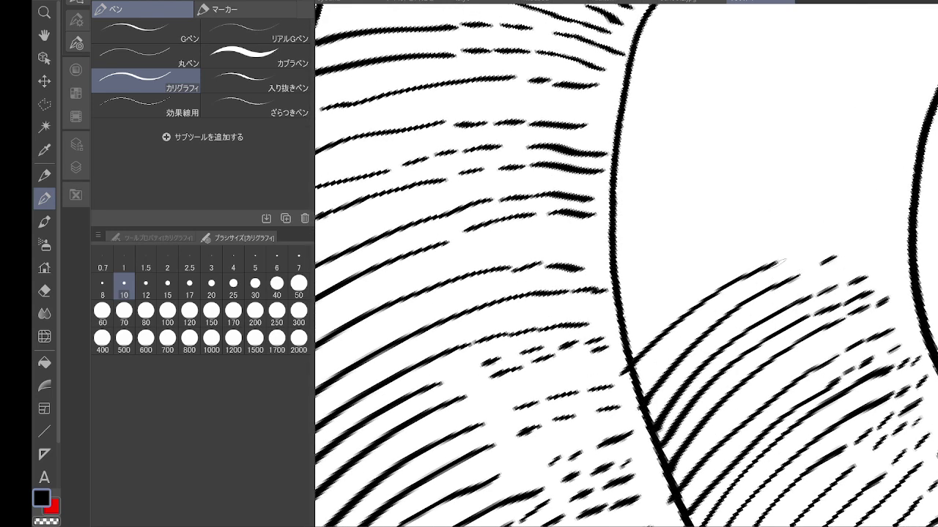
# Step: Draw bold curved strokes from the outer outline and scatter short dashes between their tips and the inner outline
pyautogui.moveTo(790, 224); pyautogui.dragTo(758, 211)
pyautogui.moveTo(661, 384)
pyautogui.mouseDown()
pyautogui.moveTo(708, 281)
pyautogui.moveTo(746, 244)
pyautogui.mouseUp()
pyautogui.moveTo(761, 223); pyautogui.dragTo(774, 214)
pyautogui.moveTo(791, 202); pyautogui.dragTo(804, 192)
pyautogui.moveTo(642, 365)
pyautogui.mouseDown()
pyautogui.moveTo(696, 254)
pyautogui.moveTo(805, 157)
pyautogui.mouseUp()
pyautogui.moveTo(628, 336)
pyautogui.mouseDown()
pyautogui.moveTo(655, 277)
pyautogui.moveTo(802, 150)
pyautogui.moveTo(832, 138)
pyautogui.mouseUp()
pyautogui.moveTo(821, 182); pyautogui.dragTo(851, 156)
pyautogui.moveTo(821, 201); pyautogui.dragTo(850, 182)
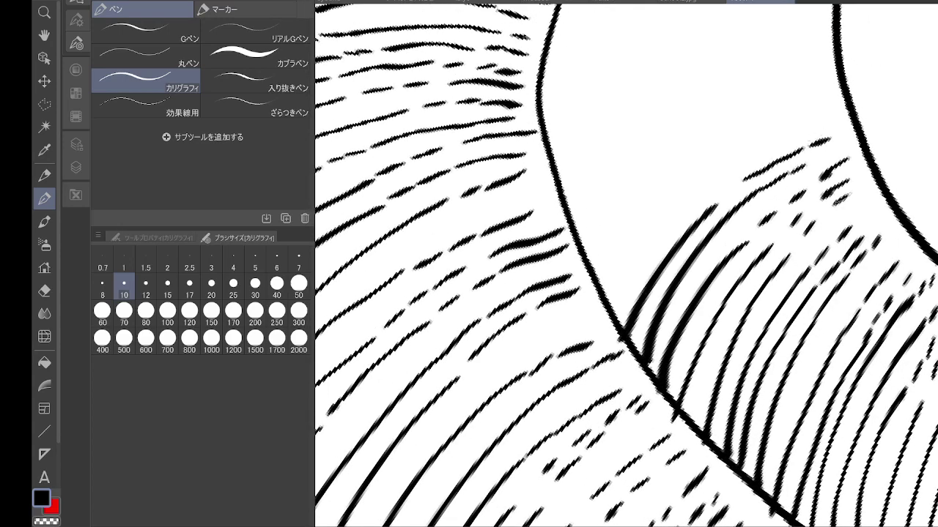
pyautogui.hotkey('ctrl', 'z')
pyautogui.moveTo(614, 311); pyautogui.dragTo(810, 136)
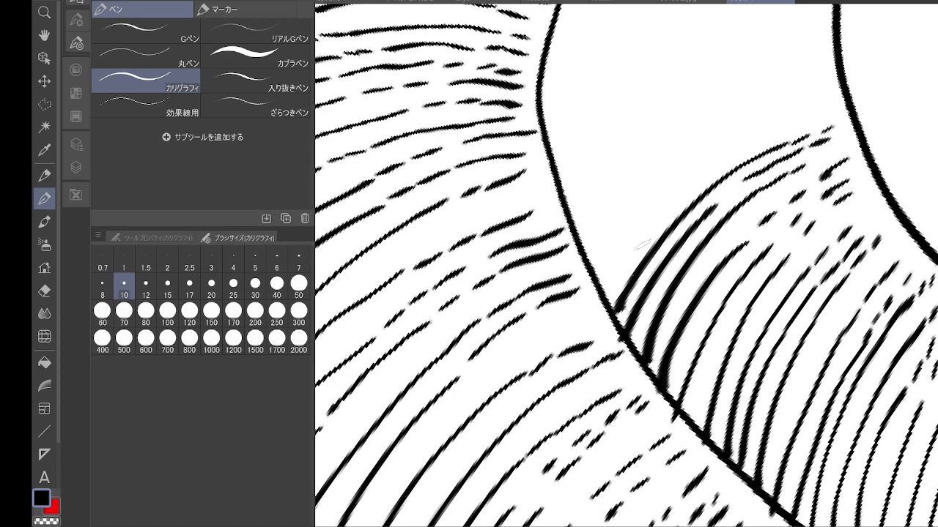
pyautogui.moveTo(600, 286)
pyautogui.mouseDown()
pyautogui.moveTo(806, 116)
pyautogui.moveTo(847, 262)
pyautogui.mouseUp()
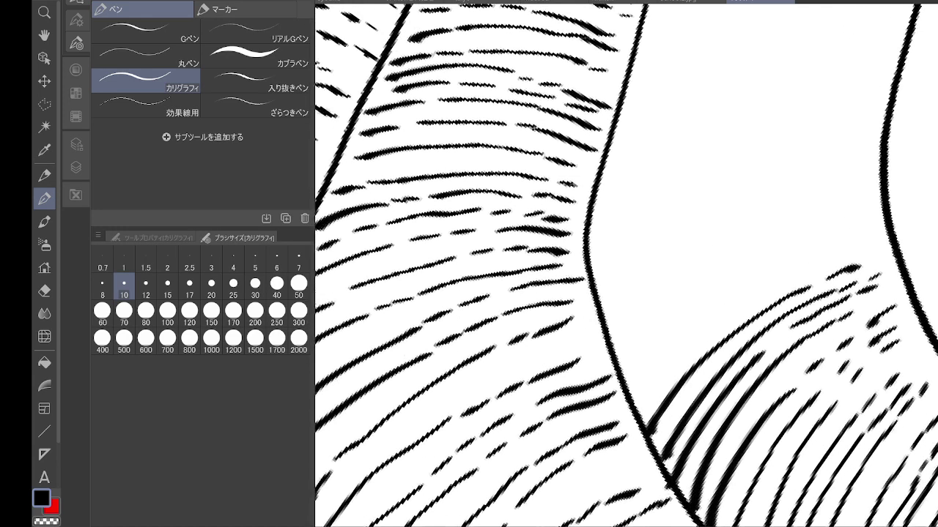
# Step: Hatch up to the bend in the outer outline with long parallel arcs, ending several in one or two dashes
pyautogui.moveTo(631, 409)
pyautogui.mouseDown()
pyautogui.moveTo(710, 330)
pyautogui.moveTo(836, 258)
pyautogui.mouseUp()
pyautogui.moveTo(617, 381); pyautogui.dragTo(834, 227)
pyautogui.moveTo(615, 351)
pyautogui.mouseDown()
pyautogui.moveTo(806, 216)
pyautogui.moveTo(849, 199)
pyautogui.mouseUp()
pyautogui.moveTo(611, 339); pyautogui.dragTo(825, 192)
pyautogui.moveTo(603, 308); pyautogui.dragTo(806, 180)
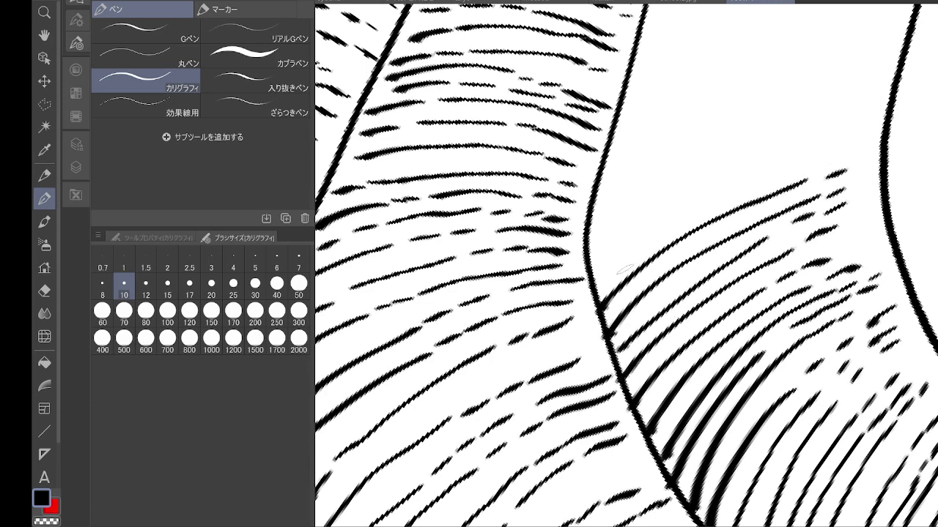
pyautogui.moveTo(597, 283)
pyautogui.mouseDown()
pyautogui.moveTo(842, 146)
pyautogui.moveTo(769, 88)
pyautogui.mouseUp()
# Step: Add widely spaced steep arcs past the bend, thick at the outer outline and thinning into separate dashes
pyautogui.moveTo(746, 296); pyautogui.dragTo(717, 432)
pyautogui.moveTo(584, 467)
pyautogui.mouseDown()
pyautogui.moveTo(711, 293)
pyautogui.moveTo(781, 230)
pyautogui.mouseUp()
pyautogui.moveTo(568, 433)
pyautogui.mouseDown()
pyautogui.moveTo(689, 281)
pyautogui.moveTo(746, 236)
pyautogui.mouseUp()
pyautogui.moveTo(564, 387)
pyautogui.mouseDown()
pyautogui.moveTo(722, 224)
pyautogui.moveTo(777, 185)
pyautogui.mouseUp()
pyautogui.moveTo(558, 356)
pyautogui.mouseDown()
pyautogui.moveTo(705, 205)
pyautogui.moveTo(746, 180)
pyautogui.mouseUp()
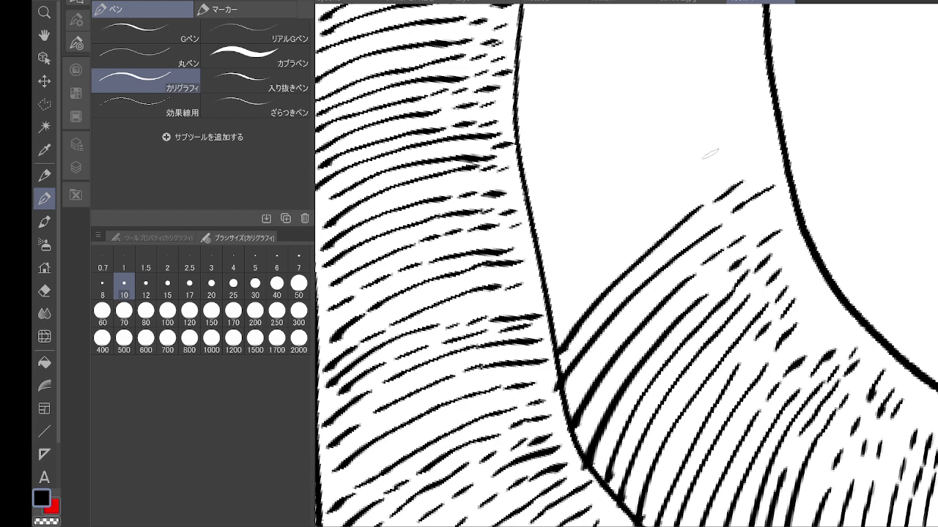
pyautogui.moveTo(709, 154); pyautogui.dragTo(823, 238)
pyautogui.moveTo(665, 407)
pyautogui.mouseDown()
pyautogui.moveTo(792, 277)
pyautogui.moveTo(863, 234)
pyautogui.mouseUp()
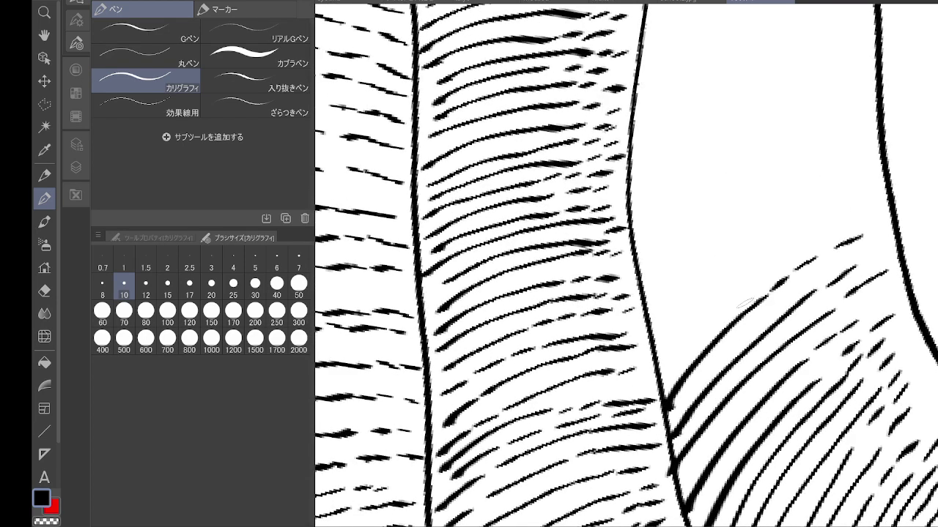
# Step: Fill the straighter stretch of the band with sweeping parallel arcs, breaking their ends toward the inner outline
pyautogui.moveTo(658, 364)
pyautogui.mouseDown()
pyautogui.moveTo(741, 287)
pyautogui.moveTo(864, 212)
pyautogui.mouseUp()
pyautogui.moveTo(654, 335); pyautogui.dragTo(786, 225)
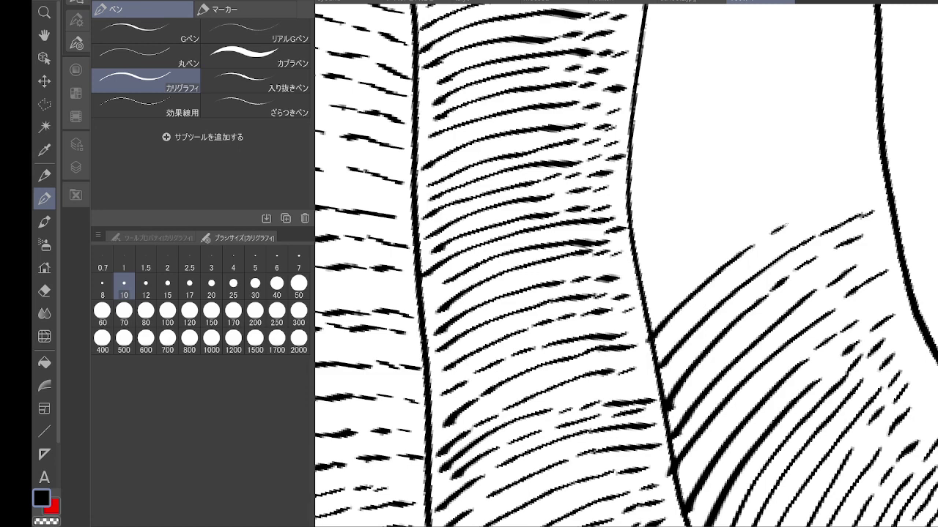
pyautogui.moveTo(652, 306)
pyautogui.mouseDown()
pyautogui.moveTo(722, 249)
pyautogui.moveTo(844, 185)
pyautogui.mouseUp()
pyautogui.moveTo(645, 287)
pyautogui.mouseDown()
pyautogui.moveTo(722, 229)
pyautogui.moveTo(851, 167)
pyautogui.mouseUp()
pyautogui.moveTo(636, 258)
pyautogui.mouseDown()
pyautogui.moveTo(805, 159)
pyautogui.moveTo(854, 146)
pyautogui.moveTo(798, 141)
pyautogui.moveTo(852, 124)
pyautogui.mouseUp()
pyautogui.moveTo(631, 214)
pyautogui.mouseDown()
pyautogui.moveTo(794, 125)
pyautogui.moveTo(847, 109)
pyautogui.mouseUp()
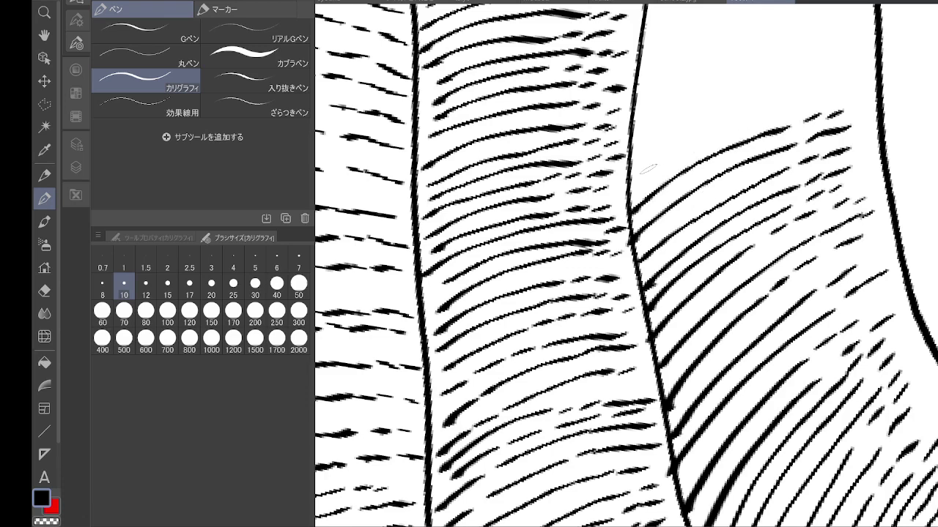
# Step: Add progressively flatter arcs across the band where the outer outline turns back, finishing them with small dashes
pyautogui.moveTo(630, 184); pyautogui.dragTo(822, 96)
pyautogui.moveTo(630, 159)
pyautogui.mouseDown()
pyautogui.moveTo(779, 88)
pyautogui.moveTo(832, 78)
pyautogui.mouseUp()
pyautogui.moveTo(642, 136); pyautogui.dragTo(838, 63)
pyautogui.moveTo(633, 110)
pyautogui.mouseDown()
pyautogui.moveTo(669, 87)
pyautogui.moveTo(786, 49)
pyautogui.mouseUp()
pyautogui.moveTo(797, 47); pyautogui.dragTo(839, 41)
pyautogui.moveTo(647, 79)
pyautogui.mouseDown()
pyautogui.moveTo(700, 52)
pyautogui.moveTo(808, 32)
pyautogui.mouseUp()
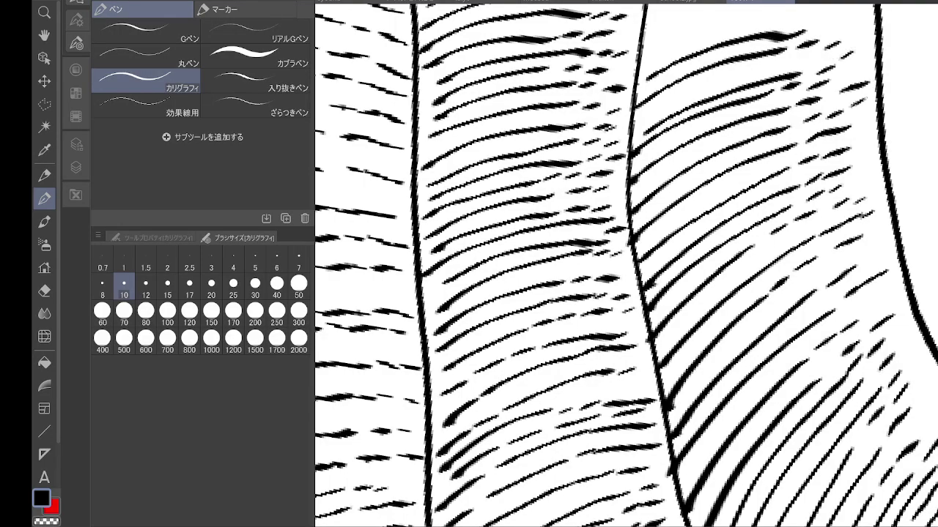
# Step: Start hatching the narrowing part of the band with fine curved strokes and broken tips beside the inner outline
pyautogui.hotkey('ctrl', '-')
pyautogui.hotkey('ctrl', '-')
pyautogui.moveTo(708, 161); pyautogui.dragTo(628, 386)
pyautogui.press('-')
pyautogui.scroll(2, 688, 389)
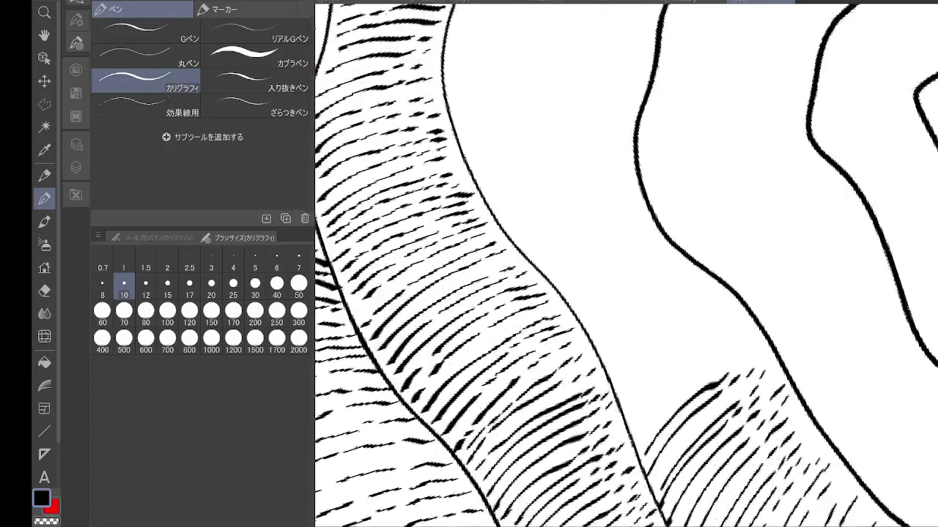
pyautogui.moveTo(612, 472); pyautogui.dragTo(762, 341)
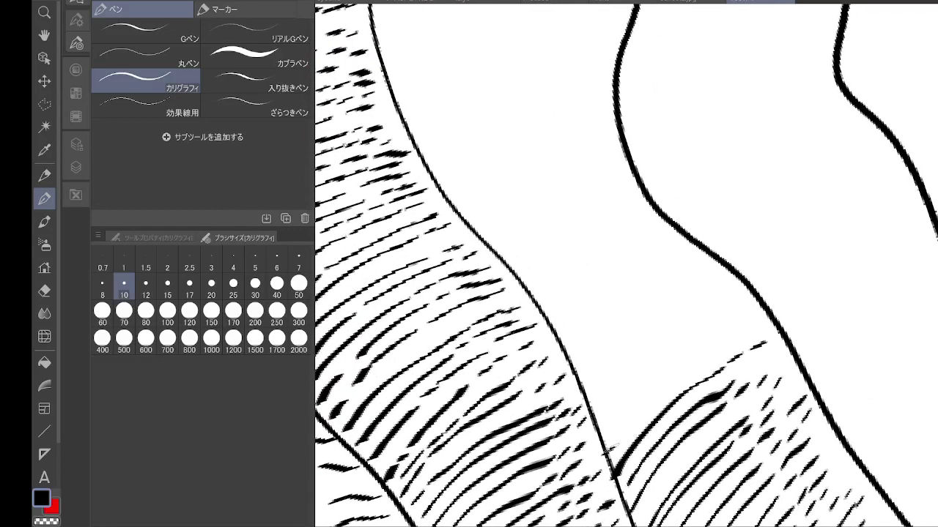
pyautogui.moveTo(605, 455); pyautogui.dragTo(741, 334)
pyautogui.moveTo(601, 433); pyautogui.dragTo(714, 331)
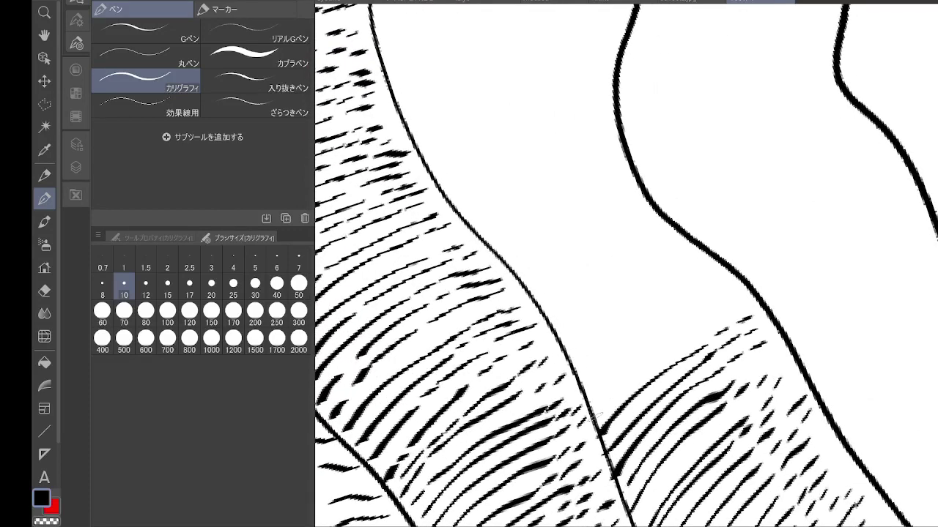
# Step: Continue up the narrowing band with shorter, closely spaced arcs and rows of dashes leading to the inner outline's bend
pyautogui.moveTo(590, 421); pyautogui.dragTo(714, 317)
pyautogui.moveTo(584, 403); pyautogui.dragTo(664, 327)
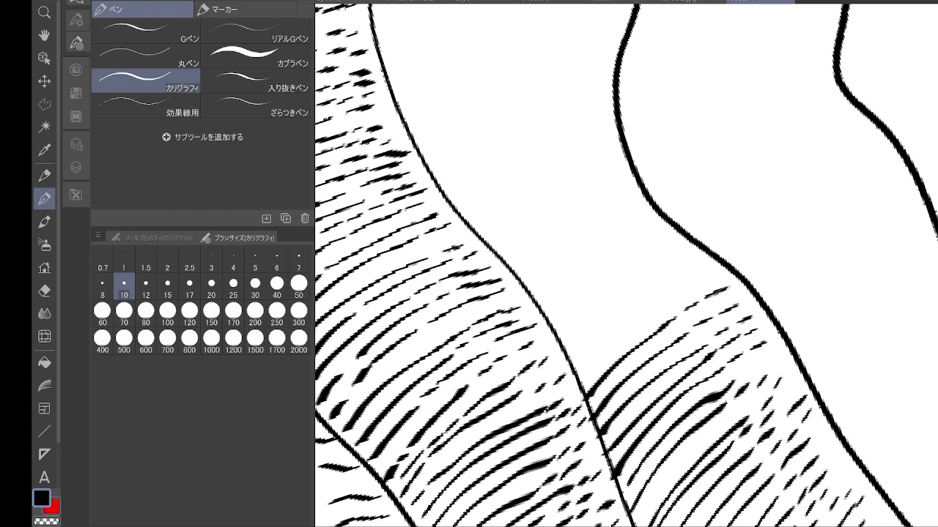
pyautogui.moveTo(579, 382); pyautogui.dragTo(725, 289)
pyautogui.moveTo(599, 352); pyautogui.dragTo(710, 286)
pyautogui.moveTo(568, 373); pyautogui.dragTo(634, 308)
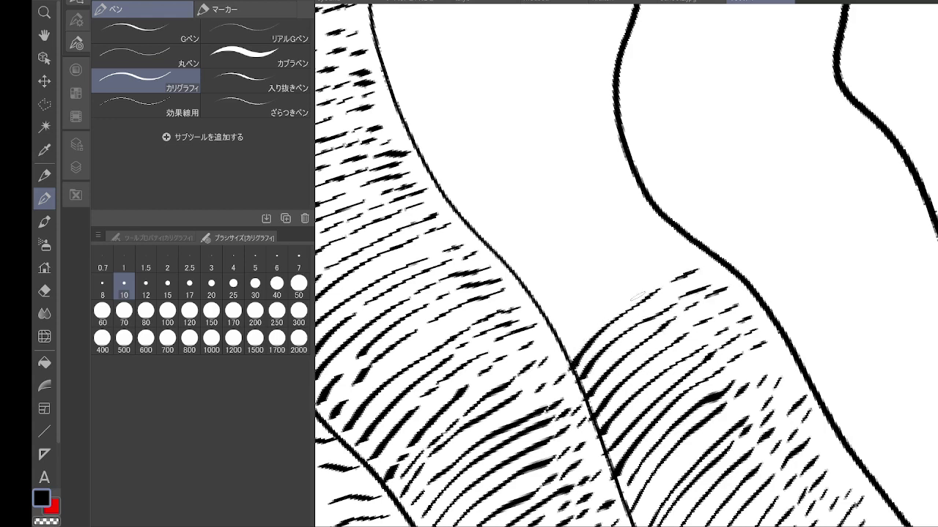
pyautogui.moveTo(564, 346); pyautogui.dragTo(667, 265)
pyautogui.moveTo(554, 322); pyautogui.dragTo(624, 266)
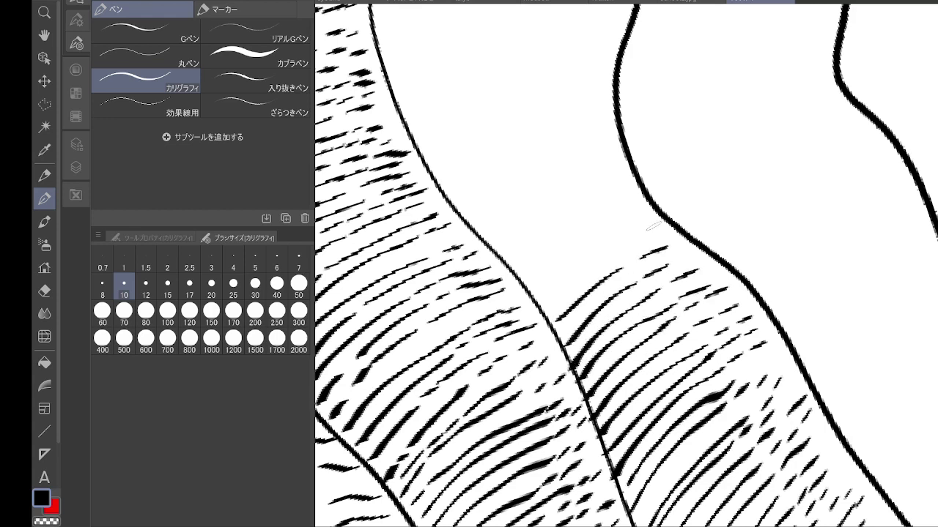
# Step: Hatch the narrow section beside the inner outline's bend with short arcs, thicker at the outer outline and dashed at the tips
pyautogui.moveTo(654, 226)
pyautogui.mouseDown()
pyautogui.moveTo(740, 265)
pyautogui.moveTo(818, 340)
pyautogui.mouseUp()
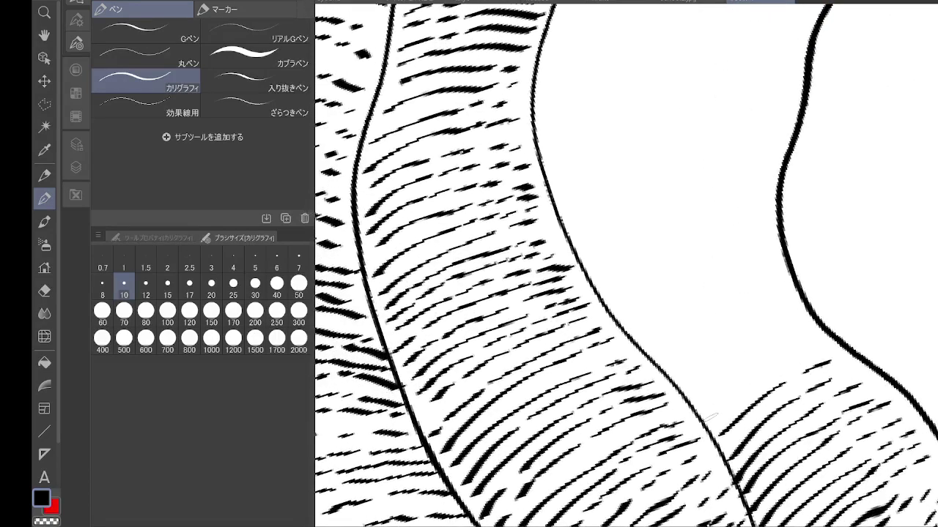
pyautogui.moveTo(705, 428)
pyautogui.mouseDown()
pyautogui.moveTo(779, 361)
pyautogui.moveTo(816, 342)
pyautogui.mouseUp()
pyautogui.moveTo(692, 409); pyautogui.dragTo(773, 339)
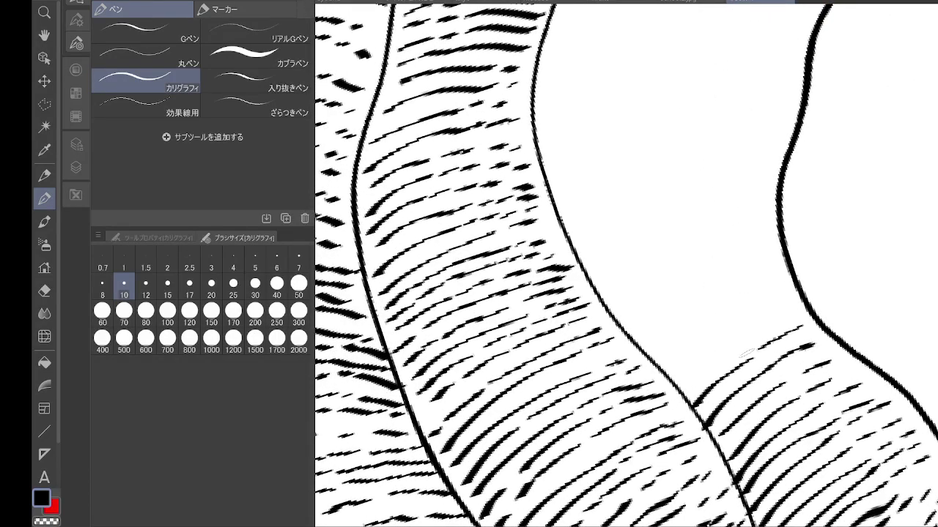
pyautogui.moveTo(682, 394); pyautogui.dragTo(739, 342)
pyautogui.moveTo(665, 377); pyautogui.dragTo(759, 308)
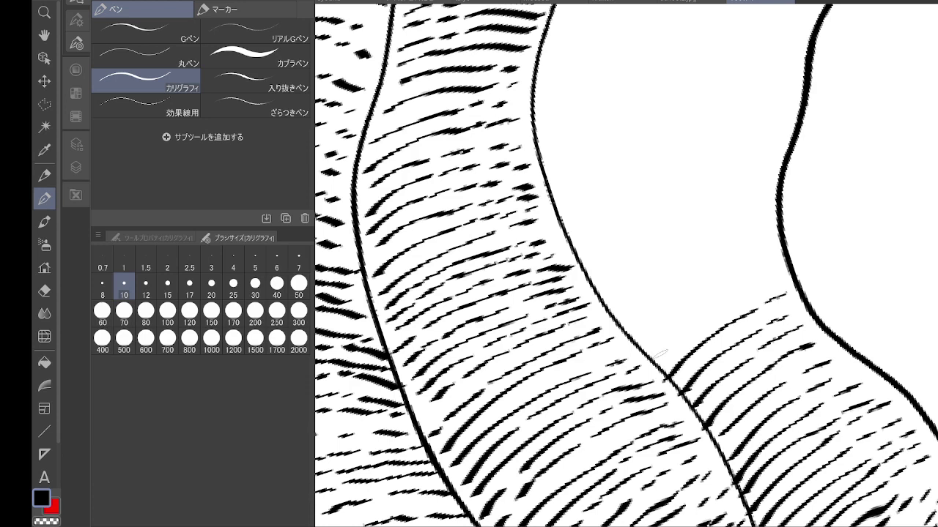
pyautogui.moveTo(652, 365); pyautogui.dragTo(769, 284)
pyautogui.moveTo(648, 349)
pyautogui.mouseDown()
pyautogui.moveTo(767, 269)
pyautogui.moveTo(673, 304)
pyautogui.moveTo(762, 256)
pyautogui.mouseUp()
pyautogui.moveTo(612, 334); pyautogui.dragTo(709, 272)
pyautogui.moveTo(614, 320); pyautogui.dragTo(724, 252)
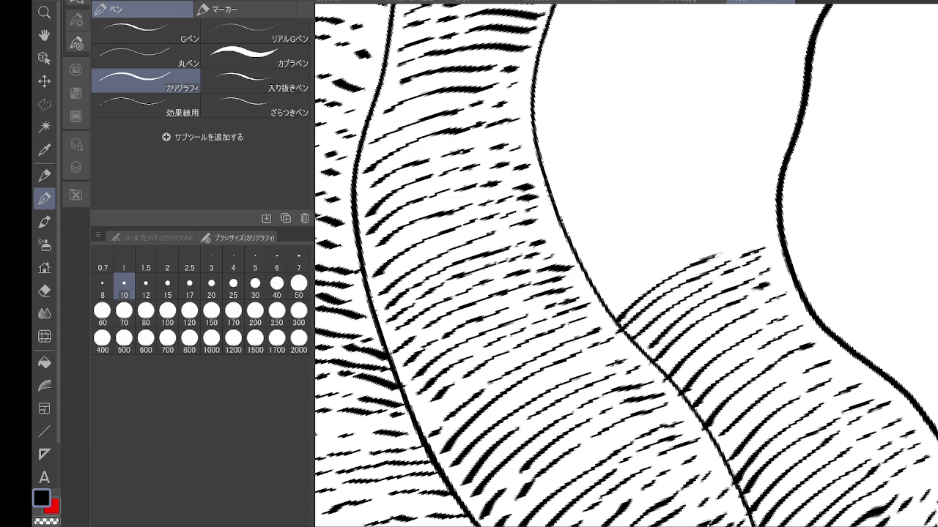
# Step: Add tightly packed arcs beyond the narrow section, ending them in heavier dashes short of the inner outline
pyautogui.moveTo(607, 312); pyautogui.dragTo(718, 241)
pyautogui.moveTo(597, 308)
pyautogui.mouseDown()
pyautogui.moveTo(687, 237)
pyautogui.moveTo(743, 214)
pyautogui.mouseUp()
pyautogui.moveTo(597, 292)
pyautogui.mouseDown()
pyautogui.moveTo(683, 227)
pyautogui.moveTo(750, 202)
pyautogui.moveTo(665, 214)
pyautogui.moveTo(732, 183)
pyautogui.mouseUp()
pyautogui.moveTo(583, 263)
pyautogui.mouseDown()
pyautogui.moveTo(670, 200)
pyautogui.moveTo(755, 181)
pyautogui.mouseUp()
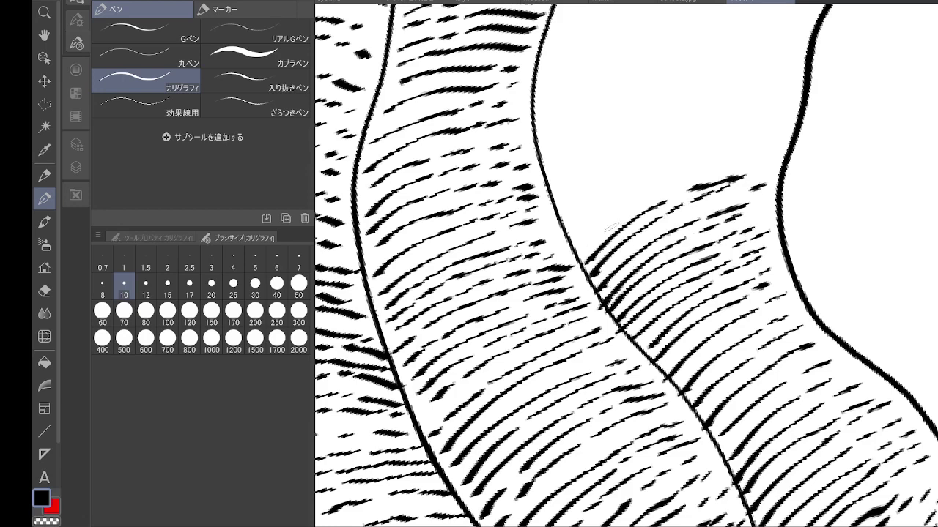
pyautogui.moveTo(578, 254)
pyautogui.mouseDown()
pyautogui.moveTo(686, 185)
pyautogui.moveTo(754, 161)
pyautogui.moveTo(814, 186)
pyautogui.moveTo(864, 325)
pyautogui.mouseUp()
# Step: Sweep longer arcs across the widening band and place thick broken dashes at their inner ends
pyautogui.moveTo(689, 402)
pyautogui.mouseDown()
pyautogui.moveTo(759, 341)
pyautogui.moveTo(863, 302)
pyautogui.mouseUp()
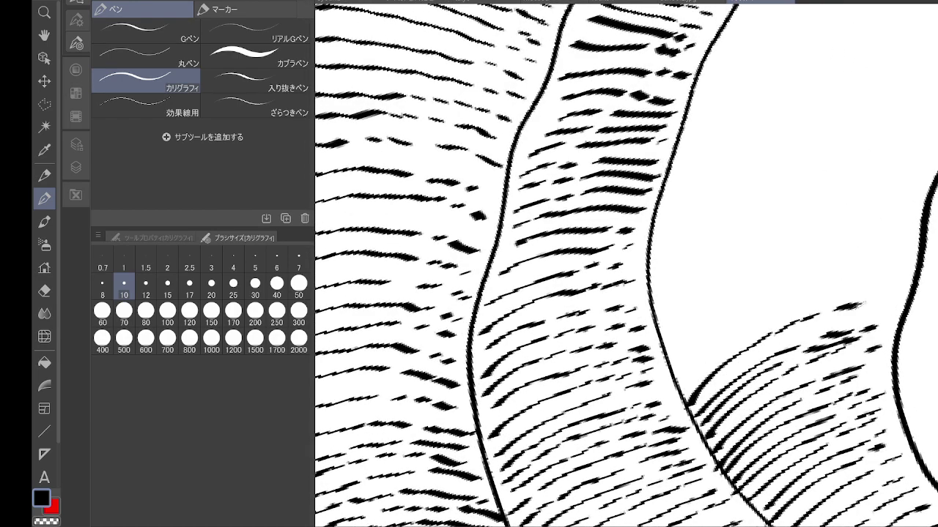
pyautogui.moveTo(679, 383); pyautogui.dragTo(780, 312)
pyautogui.moveTo(674, 364)
pyautogui.mouseDown()
pyautogui.moveTo(784, 288)
pyautogui.moveTo(885, 274)
pyautogui.mouseUp()
pyautogui.moveTo(672, 344)
pyautogui.mouseDown()
pyautogui.moveTo(757, 286)
pyautogui.moveTo(844, 261)
pyautogui.moveTo(891, 263)
pyautogui.moveTo(709, 290)
pyautogui.mouseUp()
pyautogui.moveTo(726, 280)
pyautogui.mouseDown()
pyautogui.moveTo(837, 246)
pyautogui.moveTo(901, 245)
pyautogui.mouseUp()
pyautogui.moveTo(659, 308)
pyautogui.mouseDown()
pyautogui.moveTo(716, 264)
pyautogui.moveTo(840, 218)
pyautogui.moveTo(900, 226)
pyautogui.mouseUp()
pyautogui.moveTo(652, 290)
pyautogui.mouseDown()
pyautogui.moveTo(702, 252)
pyautogui.moveTo(860, 202)
pyautogui.moveTo(906, 218)
pyautogui.mouseUp()
pyautogui.moveTo(655, 263); pyautogui.dragTo(838, 187)
pyautogui.moveTo(856, 193); pyautogui.dragTo(898, 205)
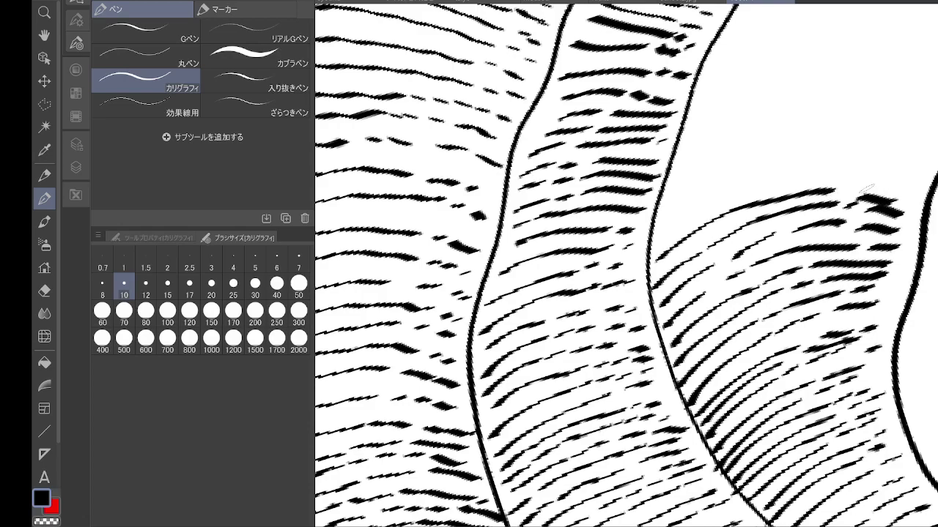
# Step: Draw long rising arcs past the thick dashes, extending their tips with separate fine strokes toward the inner outline
pyautogui.press('-')
pyautogui.press('-')
pyautogui.moveTo(839, 117)
pyautogui.mouseDown()
pyautogui.moveTo(701, 309)
pyautogui.moveTo(655, 397)
pyautogui.mouseUp()
pyautogui.hotkey('ctrl', 'z')
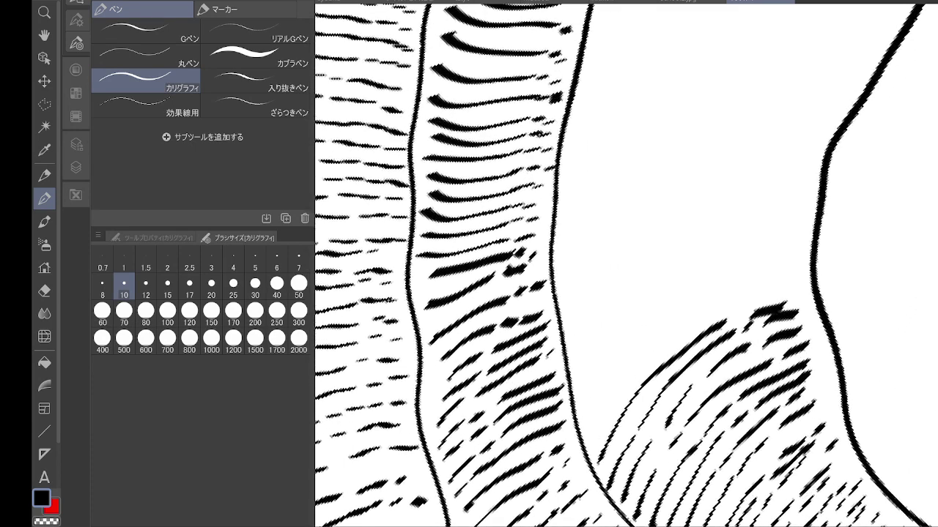
pyautogui.moveTo(581, 449)
pyautogui.mouseDown()
pyautogui.moveTo(699, 316)
pyautogui.moveTo(743, 291)
pyautogui.mouseUp()
pyautogui.moveTo(763, 290); pyautogui.dragTo(811, 274)
pyautogui.moveTo(576, 412)
pyautogui.mouseDown()
pyautogui.moveTo(609, 371)
pyautogui.moveTo(717, 296)
pyautogui.mouseUp()
pyautogui.moveTo(700, 305); pyautogui.dragTo(771, 273)
pyautogui.moveTo(571, 382)
pyautogui.mouseDown()
pyautogui.moveTo(692, 282)
pyautogui.moveTo(758, 253)
pyautogui.mouseUp()
pyautogui.moveTo(741, 263); pyautogui.dragTo(800, 246)
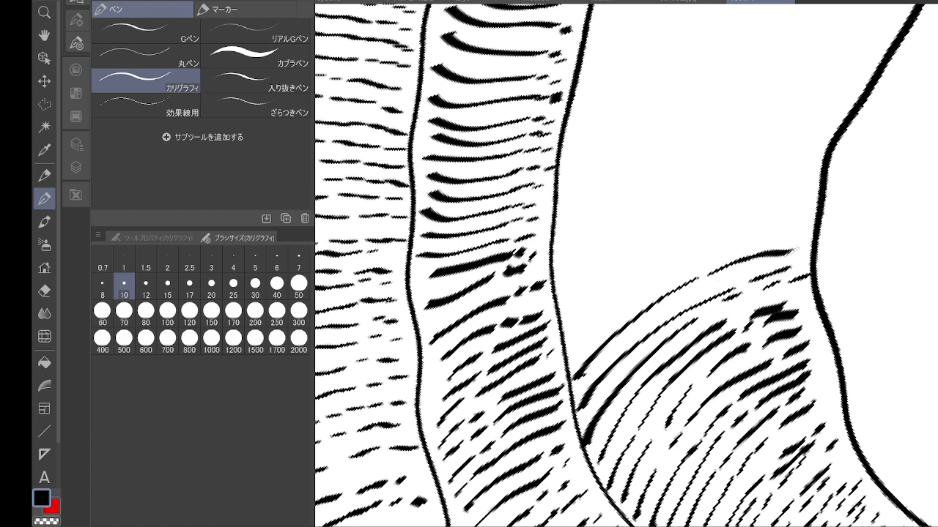
# Step: Fill the wide part of the band with flattening parallel arcs that end in tapered dashes at the inner outline
pyautogui.moveTo(568, 363)
pyautogui.mouseDown()
pyautogui.moveTo(607, 322)
pyautogui.moveTo(734, 244)
pyautogui.moveTo(797, 237)
pyautogui.mouseUp()
pyautogui.moveTo(560, 338)
pyautogui.mouseDown()
pyautogui.moveTo(687, 241)
pyautogui.moveTo(776, 218)
pyautogui.mouseUp()
pyautogui.moveTo(763, 227); pyautogui.dragTo(813, 217)
pyautogui.moveTo(561, 296)
pyautogui.mouseDown()
pyautogui.moveTo(686, 220)
pyautogui.moveTo(815, 201)
pyautogui.mouseUp()
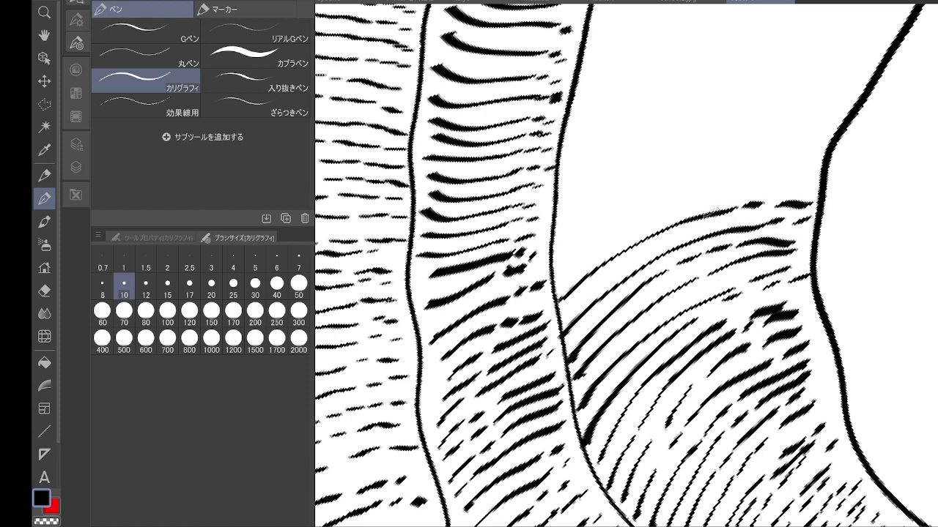
pyautogui.moveTo(551, 275)
pyautogui.mouseDown()
pyautogui.moveTo(671, 208)
pyautogui.moveTo(785, 189)
pyautogui.mouseUp()
pyautogui.moveTo(568, 227)
pyautogui.mouseDown()
pyautogui.moveTo(726, 177)
pyautogui.moveTo(798, 185)
pyautogui.mouseUp()
pyautogui.moveTo(557, 211)
pyautogui.mouseDown()
pyautogui.moveTo(725, 159)
pyautogui.moveTo(813, 167)
pyautogui.mouseUp()
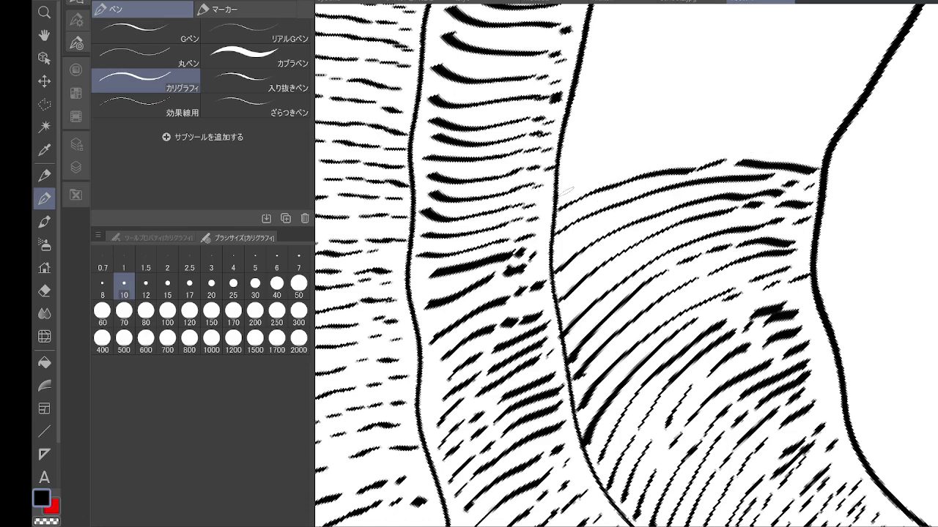
# Step: Add nearly horizontal arcs up to the inner outline's corner and dot small dashes beyond their thick ends
pyautogui.moveTo(563, 194)
pyautogui.mouseDown()
pyautogui.moveTo(653, 144)
pyautogui.moveTo(758, 139)
pyautogui.moveTo(796, 152)
pyautogui.mouseUp()
pyautogui.moveTo(569, 155)
pyautogui.mouseDown()
pyautogui.moveTo(692, 114)
pyautogui.moveTo(802, 130)
pyautogui.mouseUp()
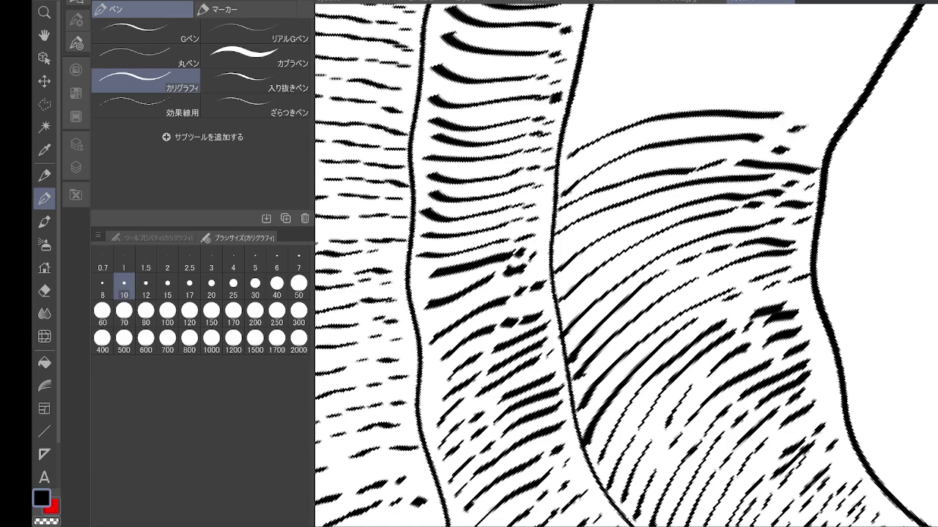
pyautogui.moveTo(592, 127)
pyautogui.mouseDown()
pyautogui.moveTo(695, 90)
pyautogui.moveTo(800, 91)
pyautogui.mouseUp()
pyautogui.moveTo(812, 104); pyautogui.dragTo(828, 101)
pyautogui.moveTo(822, 109); pyautogui.dragTo(830, 105)
pyautogui.moveTo(816, 143); pyautogui.dragTo(809, 154)
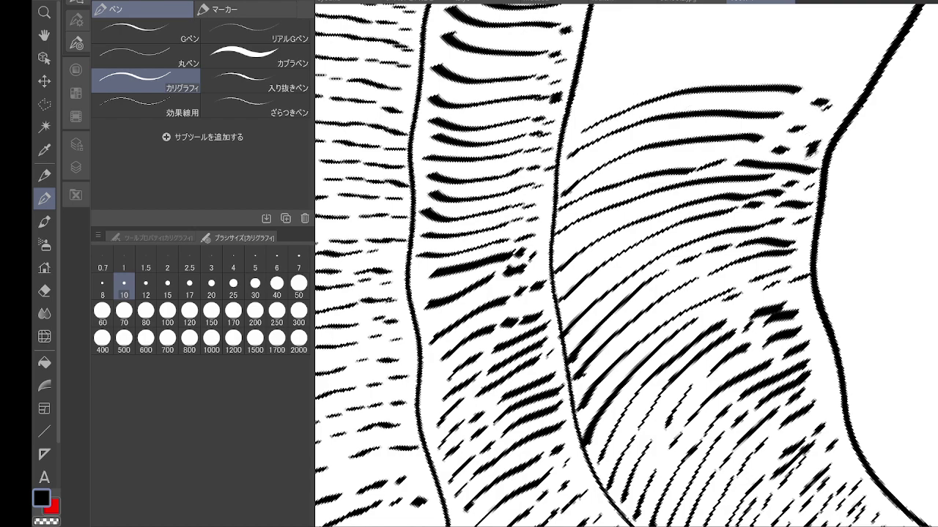
# Step: Draw long rising arcs from the outer outline across the band, breaking their ends into short dashes near the inner outline
pyautogui.moveTo(749, 177)
pyautogui.mouseDown()
pyautogui.moveTo(722, 150)
pyautogui.moveTo(725, 293)
pyautogui.moveTo(744, 384)
pyautogui.mouseUp()
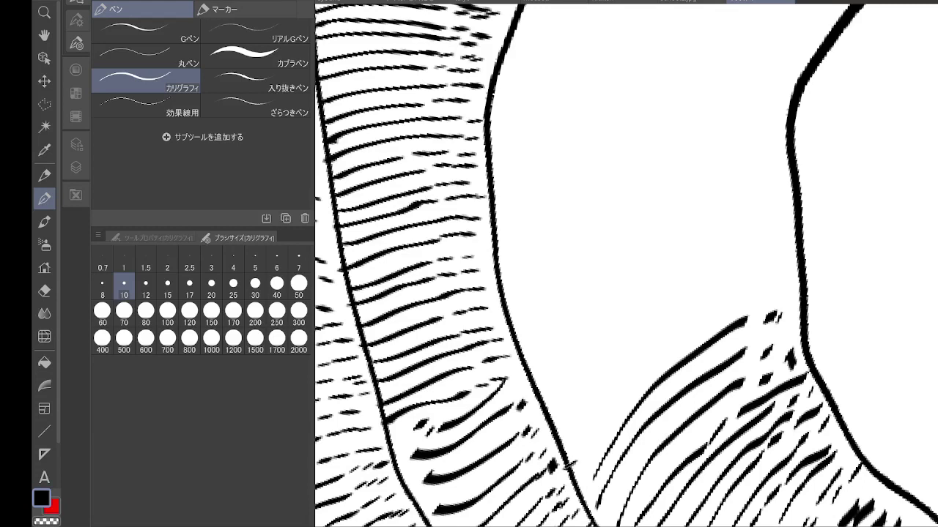
pyautogui.moveTo(566, 469); pyautogui.dragTo(749, 290)
pyautogui.moveTo(569, 432)
pyautogui.mouseDown()
pyautogui.moveTo(596, 394)
pyautogui.moveTo(727, 285)
pyautogui.mouseUp()
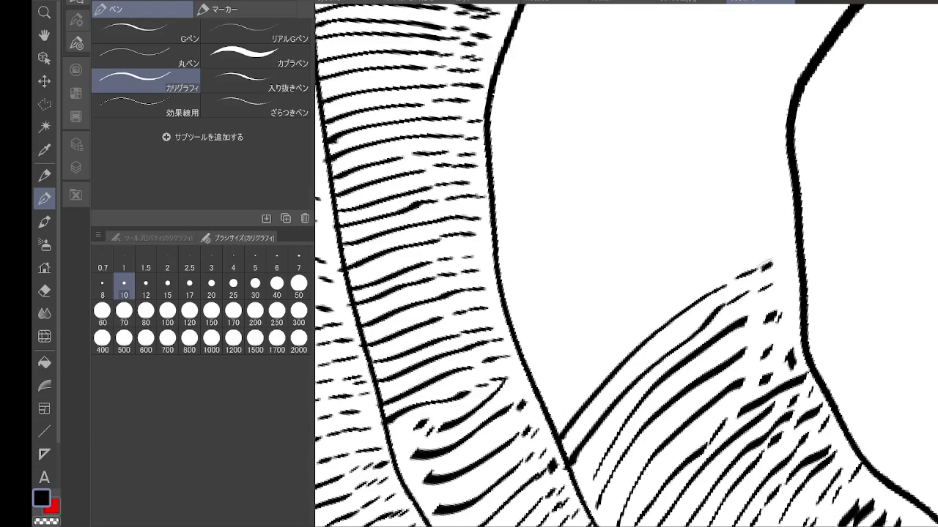
pyautogui.moveTo(545, 411); pyautogui.dragTo(678, 296)
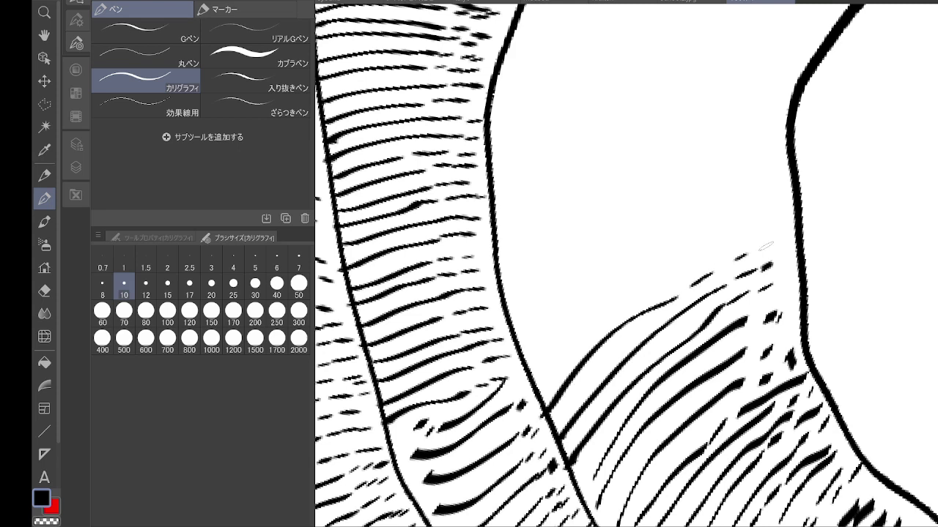
pyautogui.moveTo(536, 384)
pyautogui.mouseDown()
pyautogui.moveTo(684, 265)
pyautogui.moveTo(785, 225)
pyautogui.mouseUp()
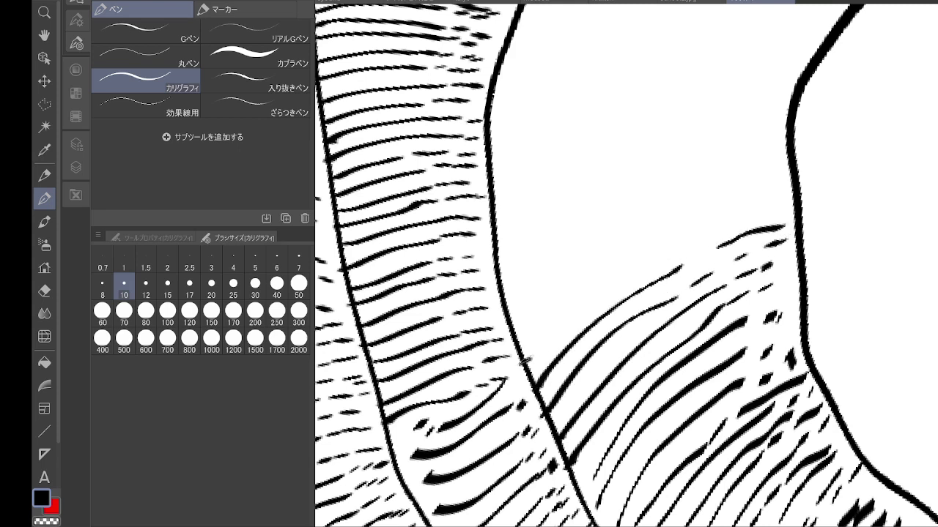
pyautogui.moveTo(525, 362); pyautogui.dragTo(640, 270)
pyautogui.moveTo(662, 249); pyautogui.dragTo(710, 227)
# Step: Extend the hatching along the band with slanted arcs and scattered dashes between their tips and the inner outline
pyautogui.moveTo(526, 325)
pyautogui.mouseDown()
pyautogui.moveTo(681, 224)
pyautogui.moveTo(767, 195)
pyautogui.moveTo(826, 323)
pyautogui.mouseUp()
pyautogui.moveTo(576, 447)
pyautogui.mouseDown()
pyautogui.moveTo(755, 331)
pyautogui.moveTo(816, 313)
pyautogui.mouseUp()
pyautogui.moveTo(567, 424); pyautogui.dragTo(763, 302)
pyautogui.moveTo(770, 301); pyautogui.dragTo(831, 283)
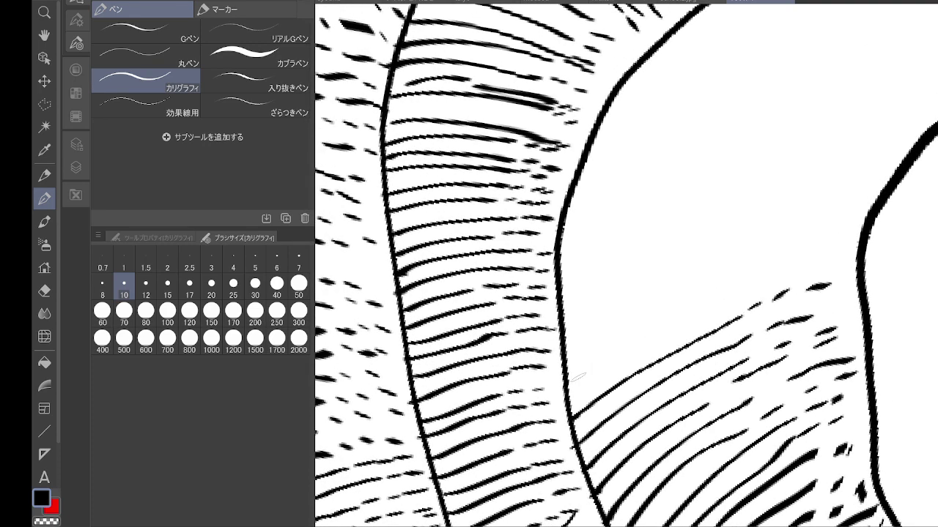
pyautogui.moveTo(570, 381); pyautogui.dragTo(737, 291)
pyautogui.moveTo(750, 289); pyautogui.dragTo(811, 273)
pyautogui.moveTo(831, 277); pyautogui.dragTo(849, 268)
# Step: Stack evenly spaced fine arcs up to the inner outline's bend, finishing each with one or two small separate dashes
pyautogui.moveTo(567, 365)
pyautogui.mouseDown()
pyautogui.moveTo(690, 291)
pyautogui.moveTo(766, 260)
pyautogui.mouseUp()
pyautogui.moveTo(781, 263)
pyautogui.mouseDown()
pyautogui.moveTo(834, 248)
pyautogui.moveTo(802, 252)
pyautogui.mouseUp()
pyautogui.moveTo(569, 336); pyautogui.dragTo(743, 250)
pyautogui.moveTo(763, 248); pyautogui.dragTo(778, 241)
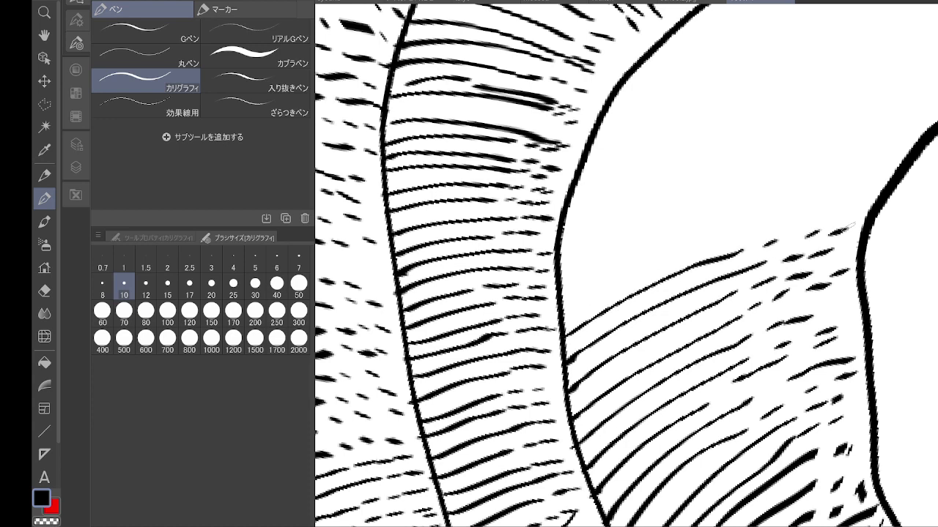
pyautogui.moveTo(562, 321); pyautogui.dragTo(769, 215)
pyautogui.moveTo(773, 220); pyautogui.dragTo(796, 212)
pyautogui.moveTo(818, 217); pyautogui.dragTo(847, 205)
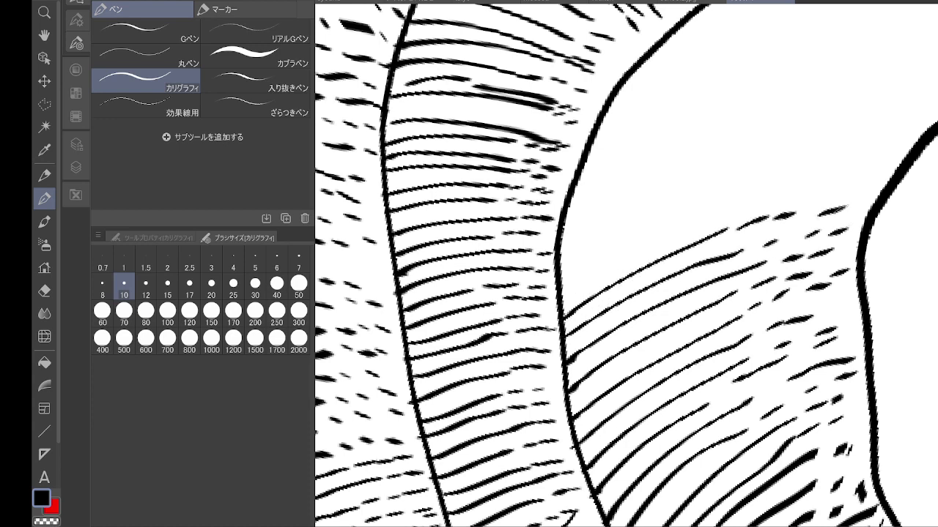
# Step: Carry the long arcs past the inner outline's bend, trailing thin broken strokes off their inner ends
pyautogui.moveTo(570, 279); pyautogui.dragTo(761, 195)
pyautogui.moveTo(788, 192); pyautogui.dragTo(849, 182)
pyautogui.moveTo(561, 246); pyautogui.dragTo(805, 170)
pyautogui.moveTo(824, 174)
pyautogui.mouseDown()
pyautogui.moveTo(848, 167)
pyautogui.moveTo(805, 169)
pyautogui.moveTo(781, 257)
pyautogui.mouseUp()
pyautogui.moveTo(554, 402)
pyautogui.mouseDown()
pyautogui.moveTo(608, 350)
pyautogui.moveTo(753, 254)
pyautogui.mouseUp()
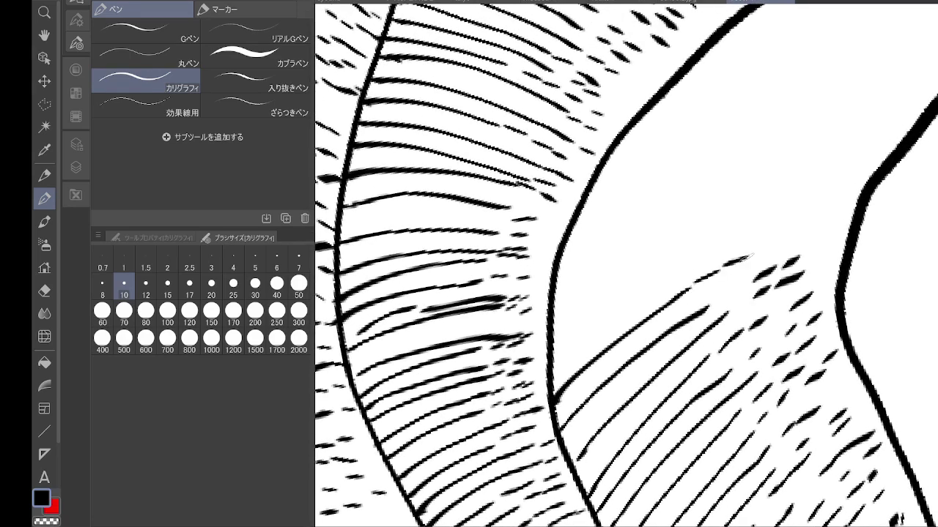
# Step: Add parallel arcs where the inner outline slants away from the bend and place small dashes beyond their tips
pyautogui.moveTo(549, 363); pyautogui.dragTo(706, 255)
pyautogui.moveTo(724, 246); pyautogui.dragTo(746, 236)
pyautogui.moveTo(796, 224); pyautogui.dragTo(828, 214)
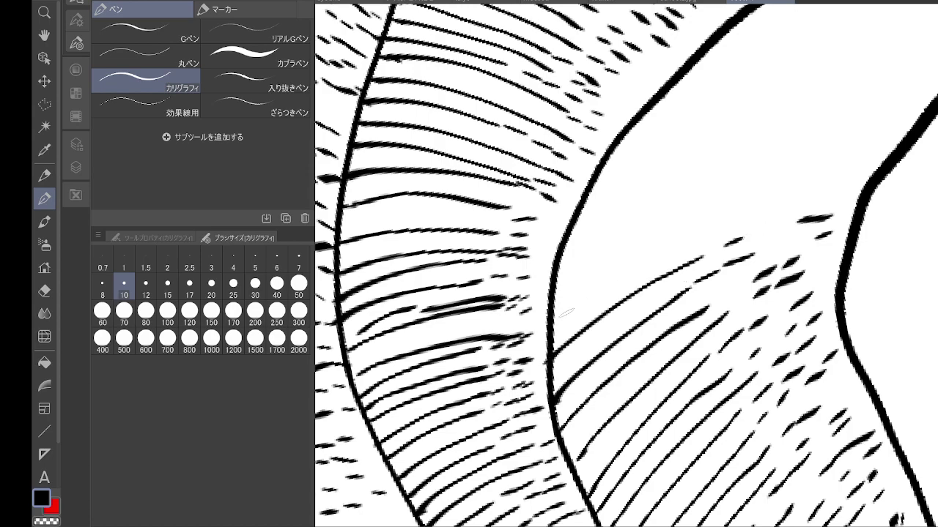
pyautogui.moveTo(566, 311); pyautogui.dragTo(732, 222)
pyautogui.moveTo(744, 221); pyautogui.dragTo(821, 201)
pyautogui.moveTo(565, 273)
pyautogui.mouseDown()
pyautogui.moveTo(665, 214)
pyautogui.moveTo(758, 184)
pyautogui.mouseUp()
pyautogui.moveTo(774, 182)
pyautogui.mouseDown()
pyautogui.moveTo(837, 171)
pyautogui.moveTo(762, 145)
pyautogui.moveTo(745, 273)
pyautogui.mouseUp()
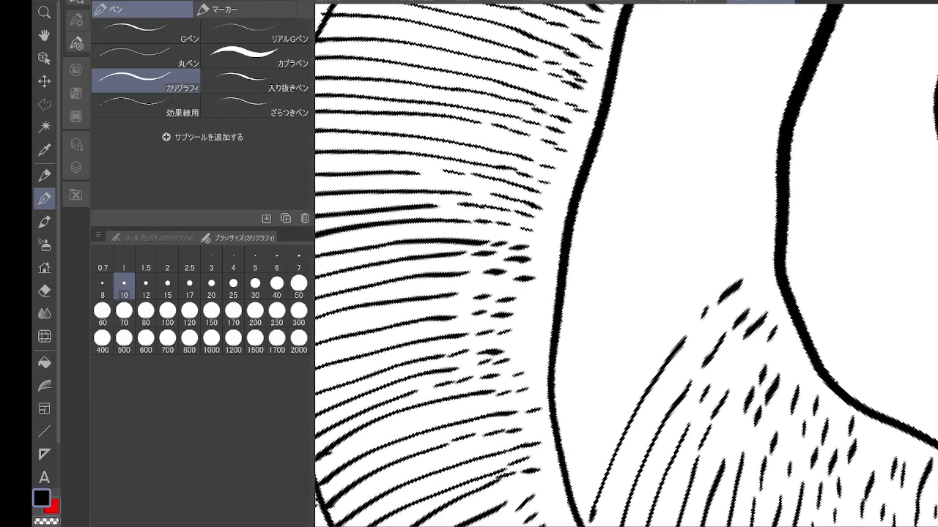
# Step: Hatch the narrowing band with curved strokes that start thick at the outer outline and end in fine dashes
pyautogui.moveTo(564, 444); pyautogui.dragTo(715, 277)
pyautogui.moveTo(730, 265); pyautogui.dragTo(749, 255)
pyautogui.moveTo(753, 254); pyautogui.dragTo(768, 245)
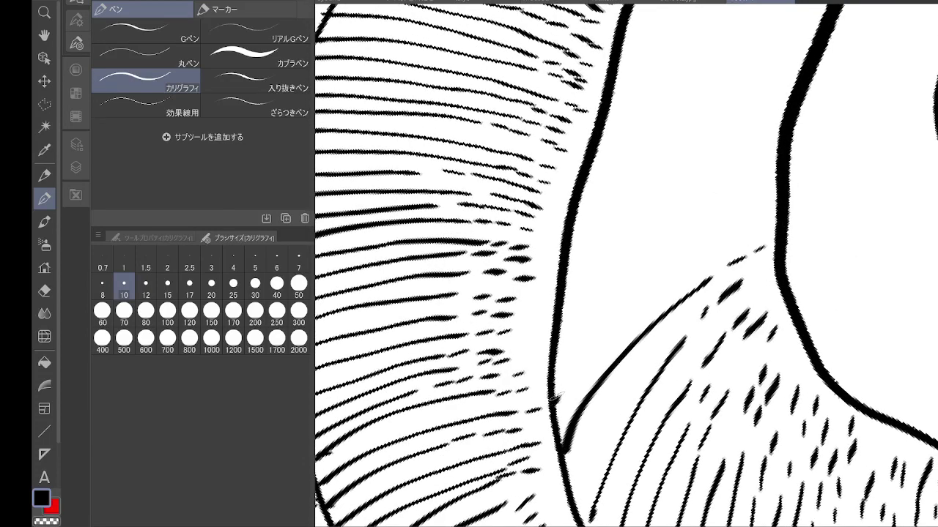
pyautogui.moveTo(554, 400); pyautogui.dragTo(716, 251)
pyautogui.moveTo(730, 243); pyautogui.dragTo(758, 232)
pyautogui.moveTo(551, 370); pyautogui.dragTo(714, 234)
pyautogui.moveTo(727, 231); pyautogui.dragTo(757, 216)
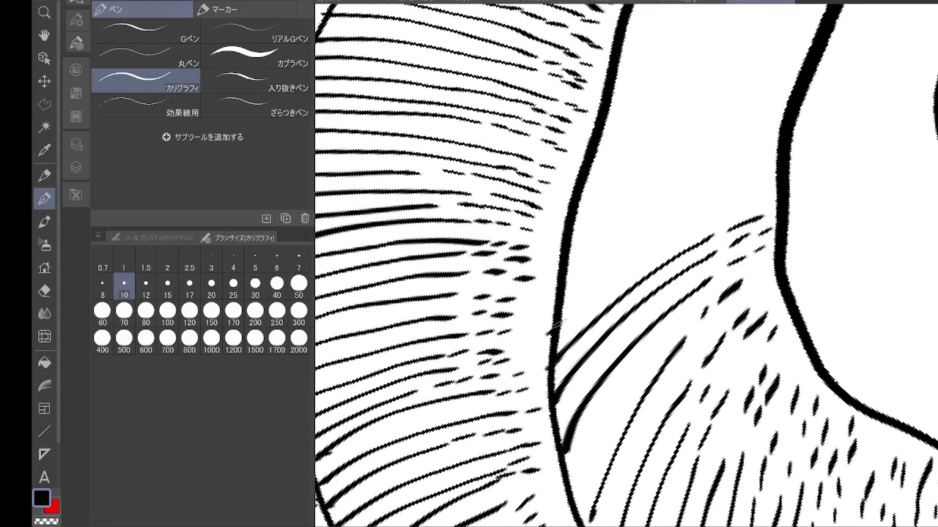
pyautogui.moveTo(551, 331); pyautogui.dragTo(754, 196)
# Step: Draw steeper arcs with thick bases along the narrower band and split their tips into short strokes
pyautogui.press('-')
pyautogui.press('-')
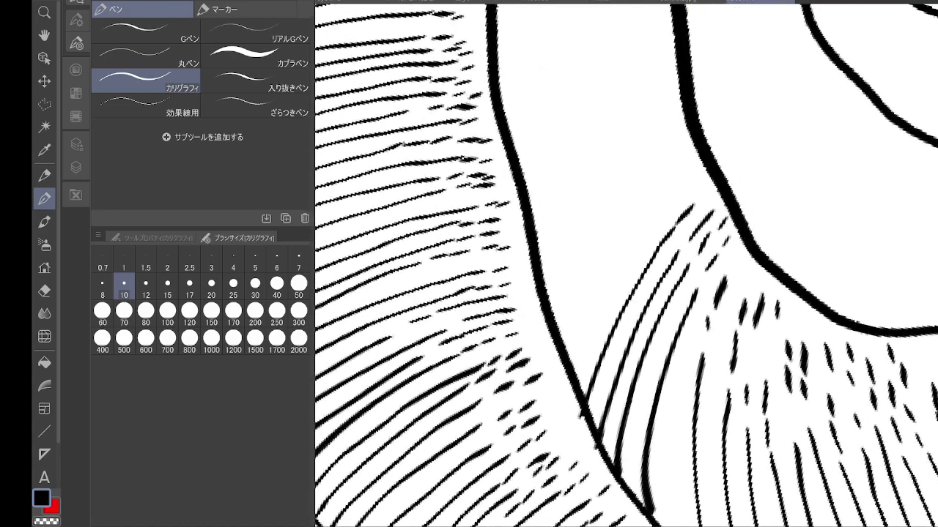
pyautogui.moveTo(626, 263); pyautogui.dragTo(619, 335)
pyautogui.moveTo(569, 451); pyautogui.dragTo(632, 326)
pyautogui.moveTo(643, 300); pyautogui.dragTo(654, 290)
pyautogui.moveTo(657, 284); pyautogui.dragTo(688, 262)
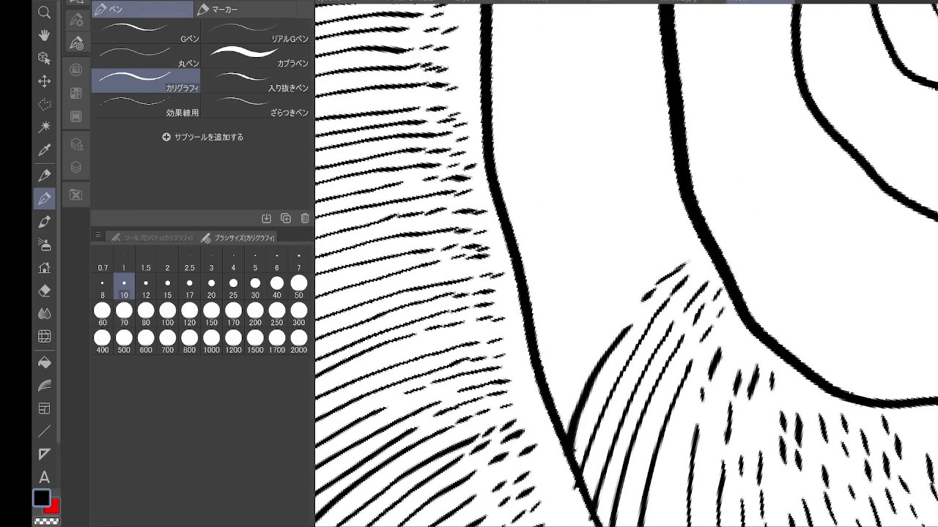
pyautogui.moveTo(551, 402); pyautogui.dragTo(630, 292)
pyautogui.moveTo(645, 265); pyautogui.dragTo(667, 255)
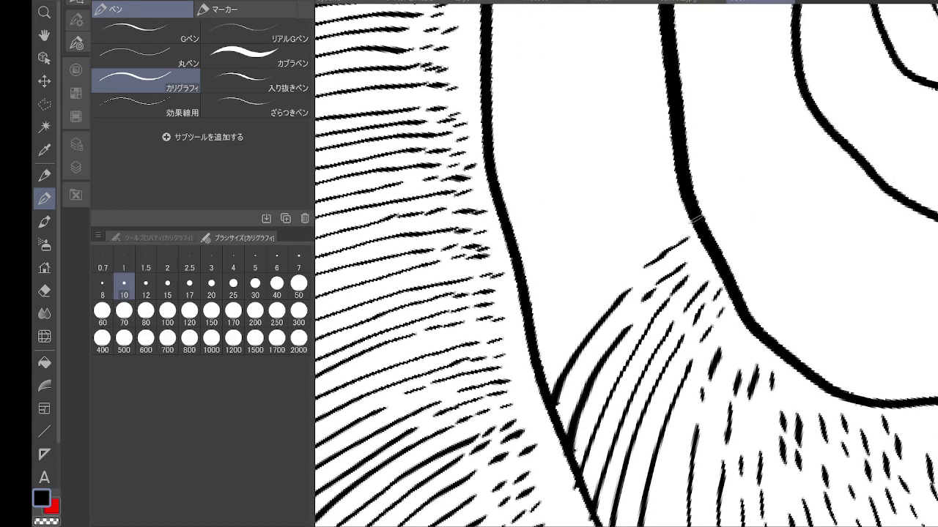
# Step: Continue the narrow band with closely spaced arcs reaching the inner outline, some broken near their inner ends
pyautogui.moveTo(540, 366); pyautogui.dragTo(628, 267)
pyautogui.moveTo(630, 256); pyautogui.dragTo(647, 244)
pyautogui.moveTo(651, 236); pyautogui.dragTo(678, 226)
pyautogui.moveTo(537, 335); pyautogui.dragTo(650, 228)
pyautogui.moveTo(522, 314)
pyautogui.mouseDown()
pyautogui.moveTo(612, 236)
pyautogui.moveTo(680, 197)
pyautogui.mouseUp()
pyautogui.moveTo(514, 288)
pyautogui.mouseDown()
pyautogui.moveTo(669, 171)
pyautogui.moveTo(707, 365)
pyautogui.mouseUp()
pyautogui.moveTo(702, 218); pyautogui.dragTo(677, 231)
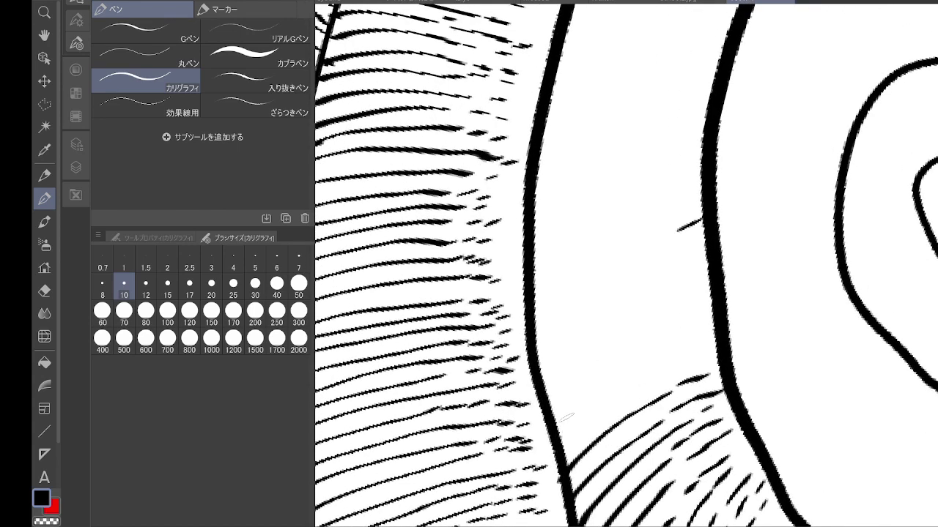
# Step: Fill the next stretch of the narrow band with fine, gently curved arcs and a small closing dash at the inner outline
pyautogui.moveTo(559, 434); pyautogui.dragTo(675, 371)
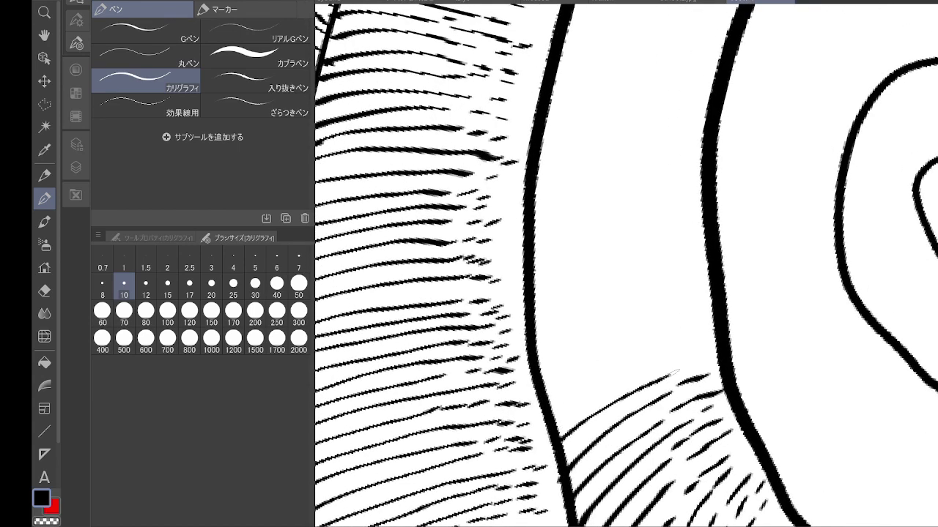
pyautogui.moveTo(551, 425); pyautogui.dragTo(691, 339)
pyautogui.moveTo(550, 399); pyautogui.dragTo(666, 336)
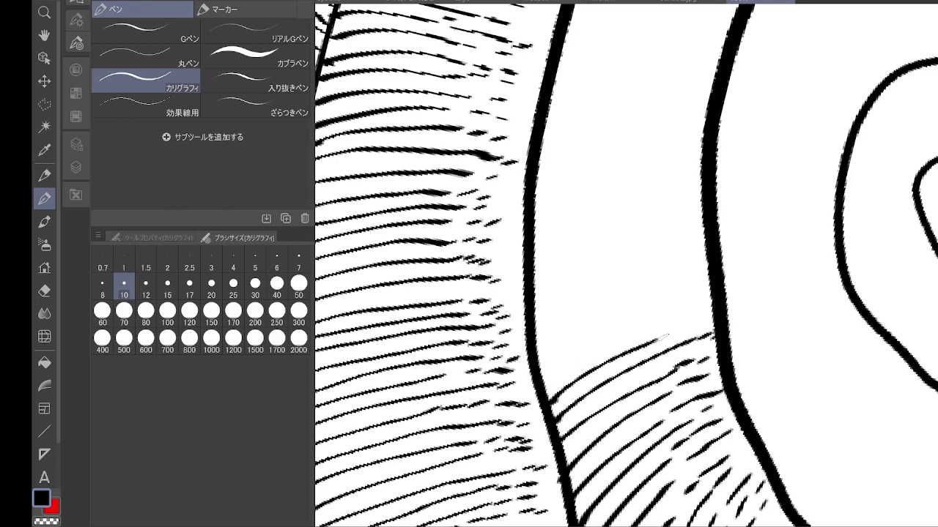
pyautogui.moveTo(544, 387); pyautogui.dragTo(699, 305)
pyautogui.moveTo(701, 307); pyautogui.dragTo(712, 303)
# Step: Add flatter parallel arcs up the narrow band and place thicker dashes between their tips and the inner outline
pyautogui.moveTo(535, 365); pyautogui.dragTo(678, 292)
pyautogui.moveTo(683, 295); pyautogui.dragTo(701, 288)
pyautogui.moveTo(537, 343); pyautogui.dragTo(705, 272)
pyautogui.moveTo(524, 322); pyautogui.dragTo(662, 258)
pyautogui.moveTo(673, 262); pyautogui.dragTo(712, 253)
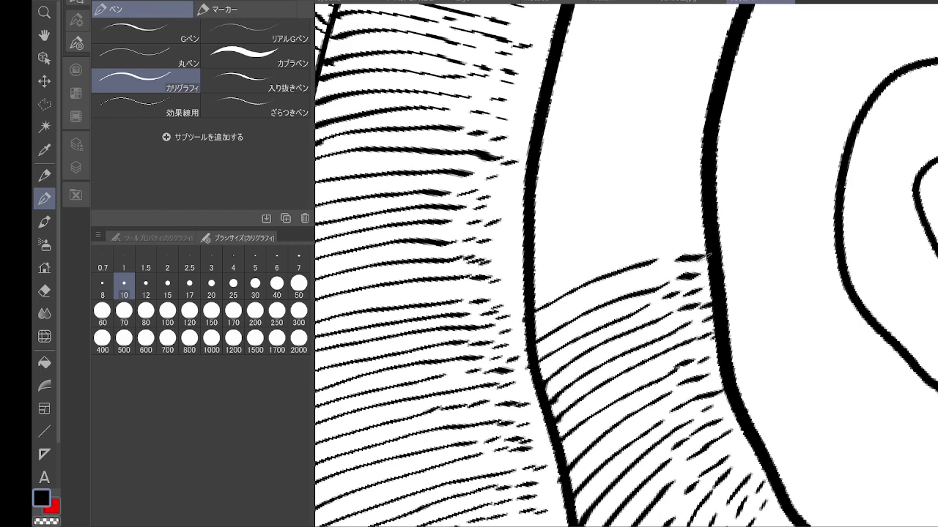
pyautogui.moveTo(534, 282)
pyautogui.mouseDown()
pyautogui.moveTo(584, 249)
pyautogui.moveTo(710, 219)
pyautogui.mouseUp()
pyautogui.moveTo(535, 260)
pyautogui.mouseDown()
pyautogui.moveTo(683, 194)
pyautogui.moveTo(624, 371)
pyautogui.moveTo(629, 383)
pyautogui.moveTo(668, 393)
pyautogui.mouseUp()
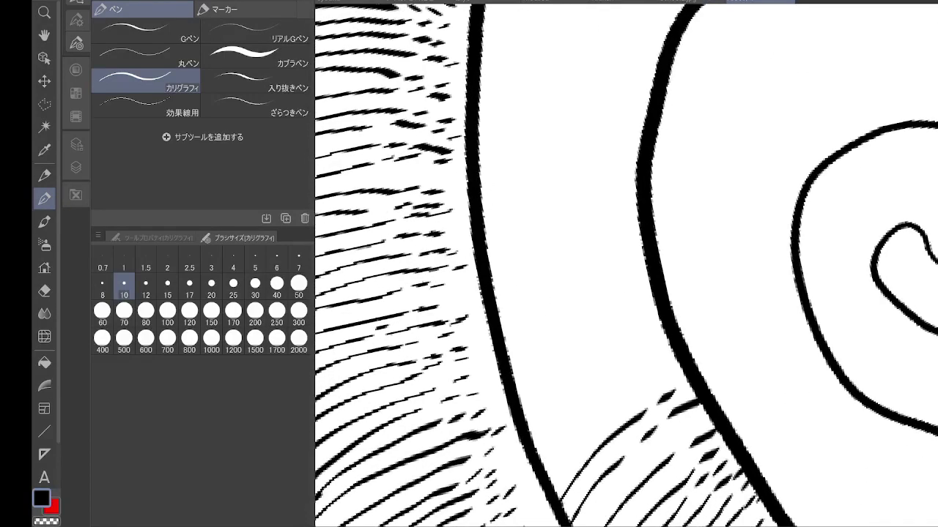
# Step: Hatch the following curve of the band with thin rising arcs broken into short pieces near the inner outline
pyautogui.moveTo(548, 475); pyautogui.dragTo(617, 418)
pyautogui.moveTo(540, 461); pyautogui.dragTo(639, 380)
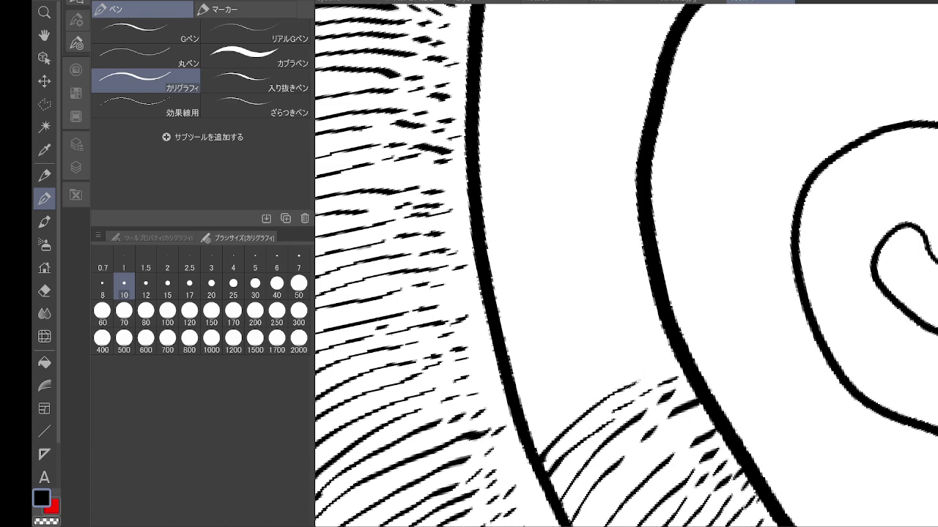
pyautogui.moveTo(529, 433); pyautogui.dragTo(670, 342)
pyautogui.moveTo(528, 407)
pyautogui.mouseDown()
pyautogui.moveTo(598, 359)
pyautogui.moveTo(667, 329)
pyautogui.mouseUp()
pyautogui.moveTo(531, 394); pyautogui.dragTo(630, 329)
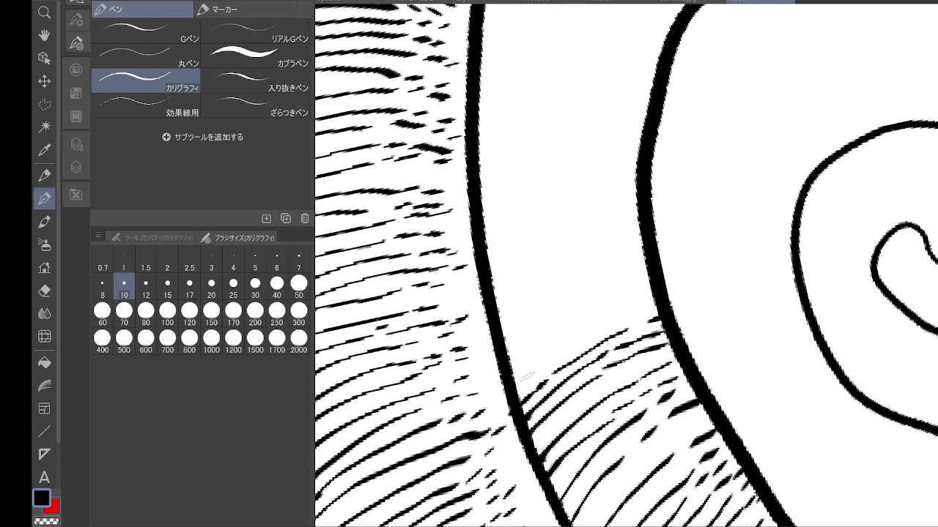
pyautogui.moveTo(526, 376); pyautogui.dragTo(632, 316)
pyautogui.moveTo(515, 370)
pyautogui.mouseDown()
pyautogui.moveTo(639, 304)
pyautogui.moveTo(666, 301)
pyautogui.moveTo(600, 311)
pyautogui.moveTo(652, 293)
pyautogui.mouseUp()
pyautogui.moveTo(510, 350)
pyautogui.mouseDown()
pyautogui.moveTo(653, 273)
pyautogui.moveTo(668, 387)
pyautogui.moveTo(673, 394)
pyautogui.moveTo(688, 377)
pyautogui.mouseUp()
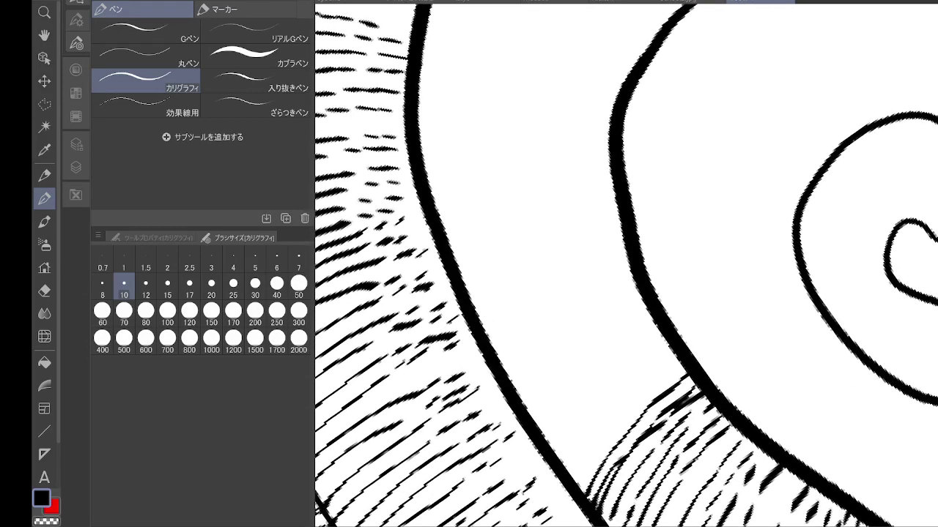
# Step: Draw a dense row of short curved strokes with heavy bases at the outer outline, adding light dashes past their tips
pyautogui.moveTo(569, 489); pyautogui.dragTo(608, 425)
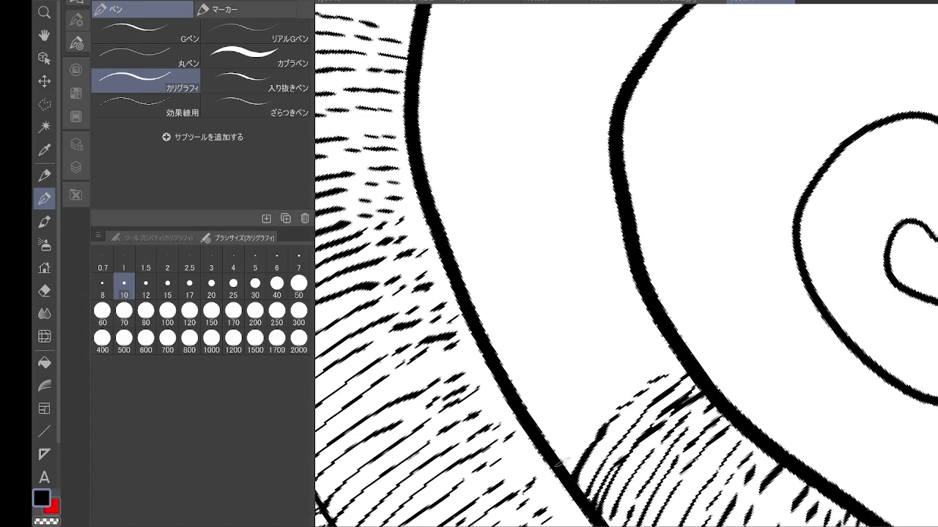
pyautogui.moveTo(562, 460)
pyautogui.mouseDown()
pyautogui.moveTo(635, 374)
pyautogui.moveTo(669, 354)
pyautogui.mouseUp()
pyautogui.moveTo(553, 444)
pyautogui.mouseDown()
pyautogui.moveTo(612, 375)
pyautogui.moveTo(649, 355)
pyautogui.moveTo(624, 351)
pyautogui.mouseUp()
pyautogui.moveTo(529, 422); pyautogui.dragTo(600, 350)
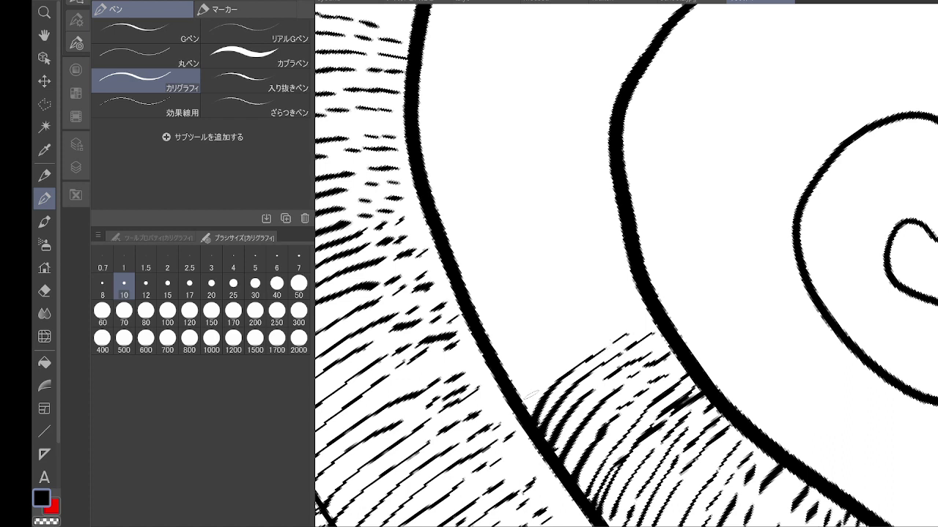
pyautogui.moveTo(524, 401); pyautogui.dragTo(620, 325)
pyautogui.moveTo(530, 379); pyautogui.dragTo(601, 308)
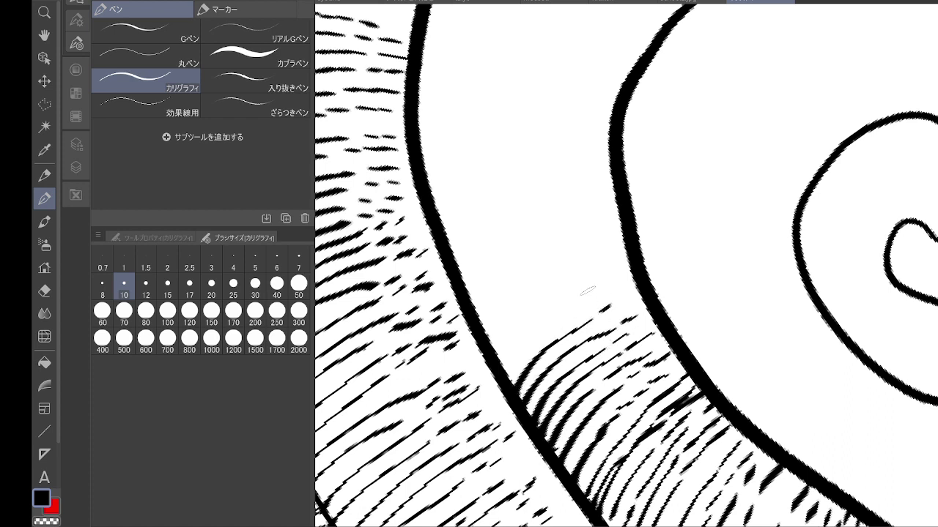
pyautogui.moveTo(504, 381); pyautogui.dragTo(566, 315)
pyautogui.moveTo(499, 362); pyautogui.dragTo(583, 289)
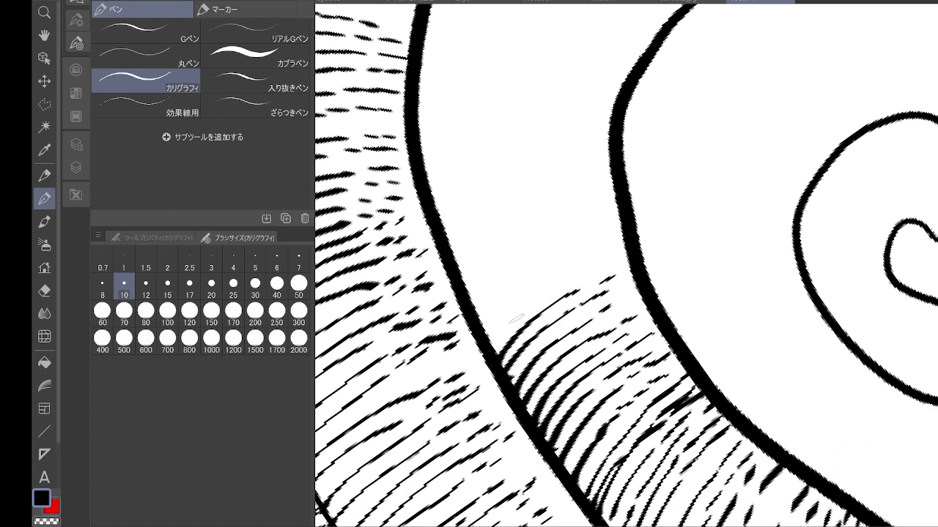
# Step: Sweep fine arcs across the full band width toward the inner outline, continuing beyond the dense heavy-based strokes
pyautogui.moveTo(489, 343)
pyautogui.mouseDown()
pyautogui.moveTo(585, 272)
pyautogui.moveTo(705, 319)
pyautogui.moveTo(735, 360)
pyautogui.mouseUp()
pyautogui.moveTo(622, 424); pyautogui.dragTo(738, 359)
pyautogui.moveTo(622, 409); pyautogui.dragTo(741, 341)
pyautogui.moveTo(609, 389)
pyautogui.mouseDown()
pyautogui.moveTo(743, 321)
pyautogui.moveTo(653, 341)
pyautogui.moveTo(759, 300)
pyautogui.mouseUp()
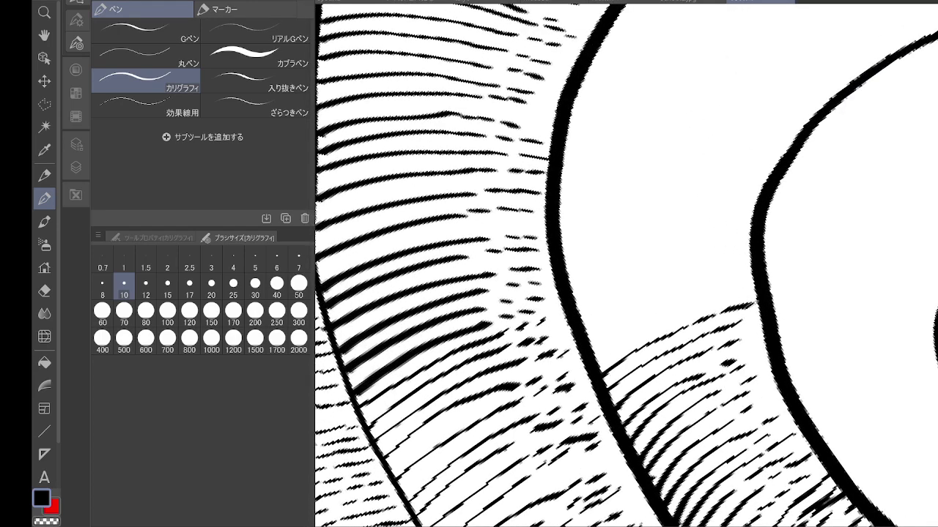
pyautogui.moveTo(584, 378)
pyautogui.mouseDown()
pyautogui.moveTo(661, 327)
pyautogui.moveTo(756, 288)
pyautogui.mouseUp()
pyautogui.moveTo(580, 355); pyautogui.dragTo(719, 285)
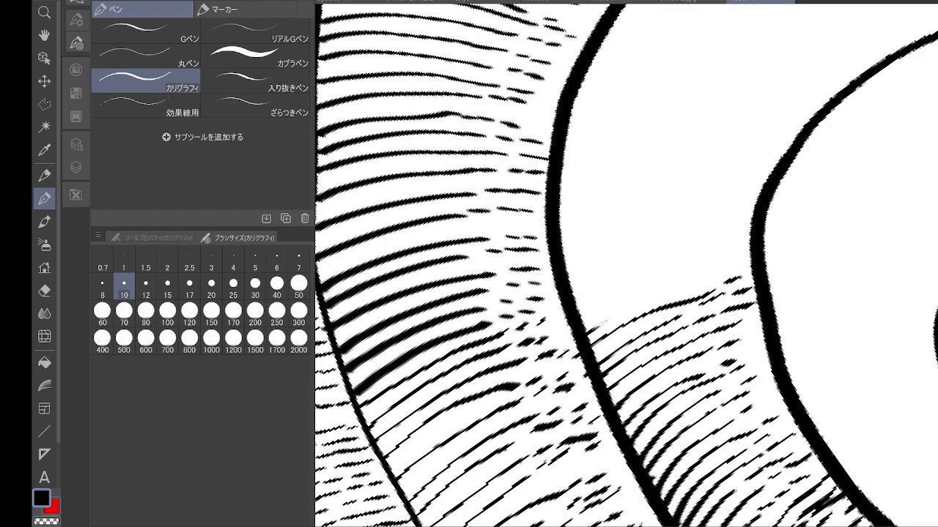
pyautogui.moveTo(593, 330)
pyautogui.mouseDown()
pyautogui.moveTo(731, 268)
pyautogui.moveTo(674, 272)
pyautogui.moveTo(721, 255)
pyautogui.moveTo(701, 233)
pyautogui.moveTo(631, 327)
pyautogui.mouseUp()
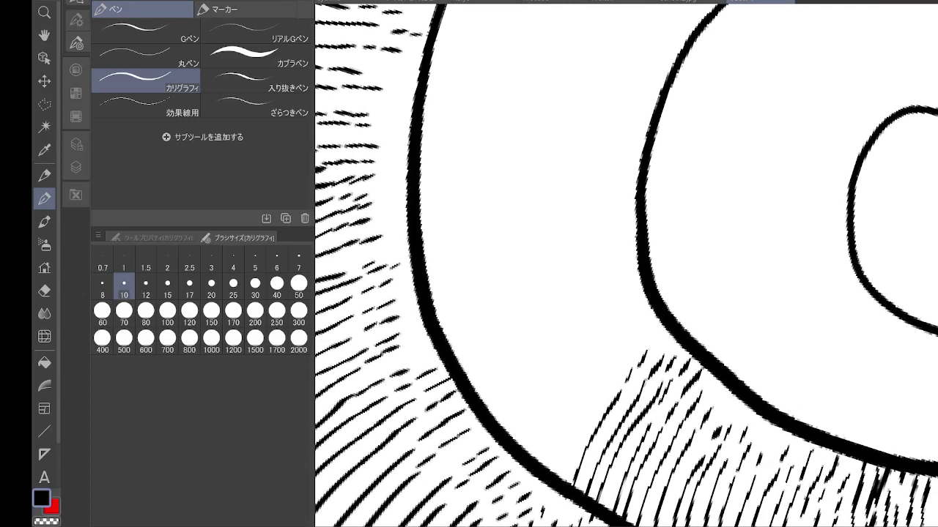
# Step: Fill the inner outline's rounded corner with bold broken strokes that fan from the outer outline and thin out inward
pyautogui.moveTo(555, 475); pyautogui.dragTo(632, 362)
pyautogui.moveTo(540, 460); pyautogui.dragTo(646, 325)
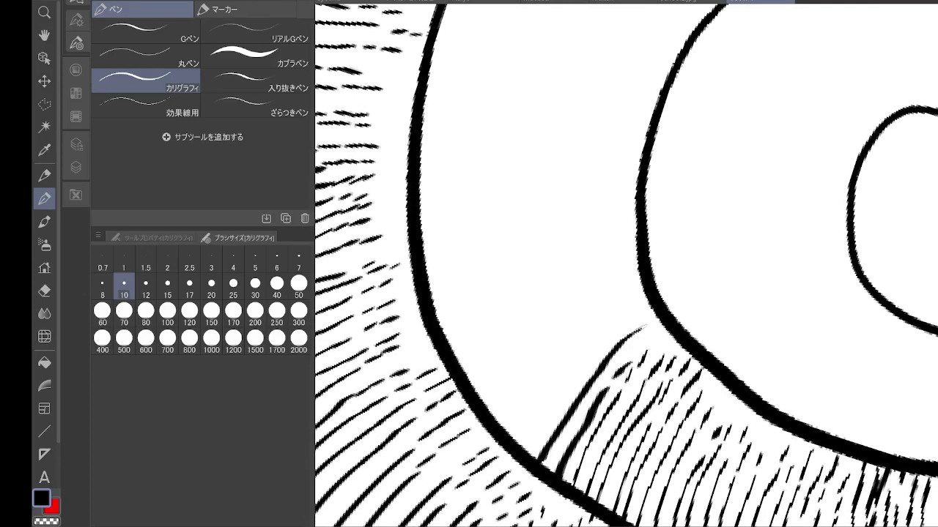
pyautogui.moveTo(522, 454); pyautogui.dragTo(637, 315)
pyautogui.moveTo(509, 438)
pyautogui.mouseDown()
pyautogui.moveTo(643, 299)
pyautogui.moveTo(522, 406)
pyautogui.moveTo(604, 306)
pyautogui.mouseUp()
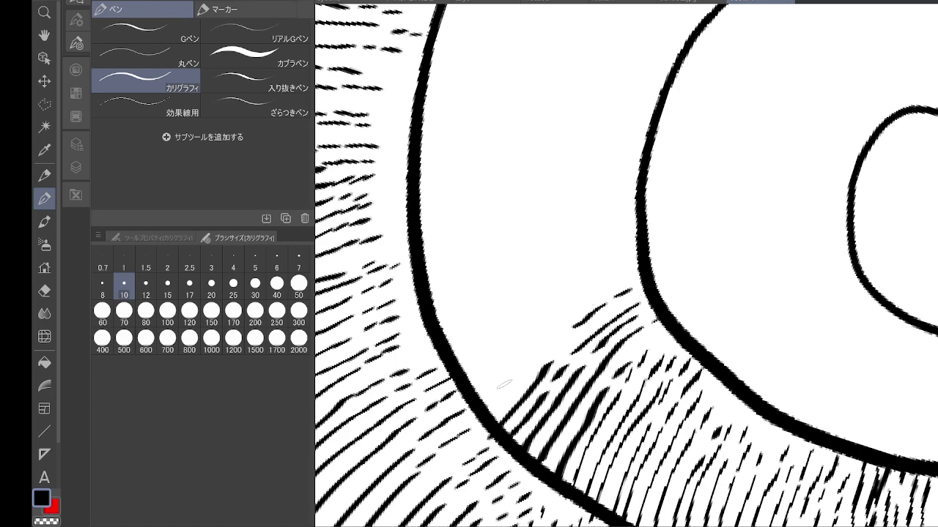
pyautogui.moveTo(491, 408)
pyautogui.mouseDown()
pyautogui.moveTo(579, 308)
pyautogui.moveTo(641, 271)
pyautogui.mouseUp()
pyautogui.moveTo(475, 393); pyautogui.dragTo(627, 263)
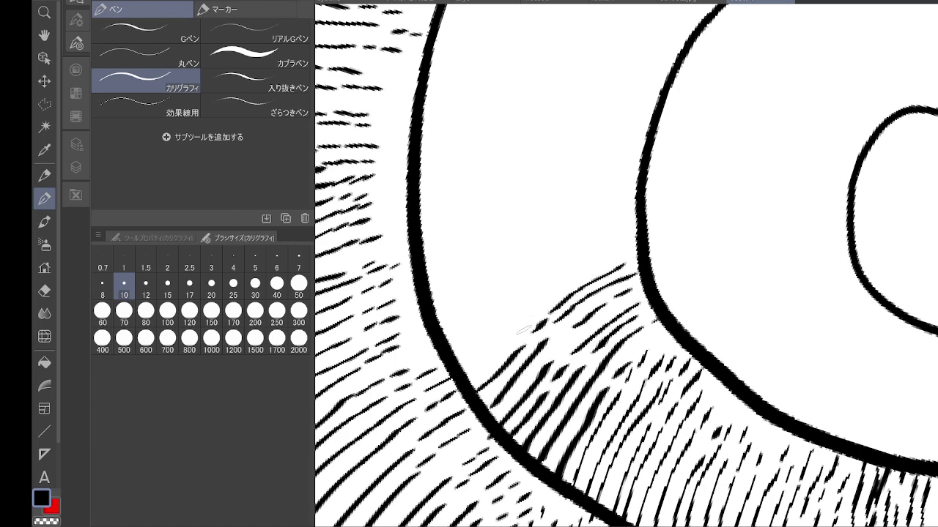
pyautogui.moveTo(473, 375)
pyautogui.mouseDown()
pyautogui.moveTo(524, 321)
pyautogui.moveTo(638, 246)
pyautogui.moveTo(737, 324)
pyautogui.moveTo(736, 308)
pyautogui.mouseUp()
# Step: Continue past the rounded corner with segmented arcs, leaving small gaps midway between the outer and inner outlines
pyautogui.moveTo(593, 461); pyautogui.dragTo(722, 292)
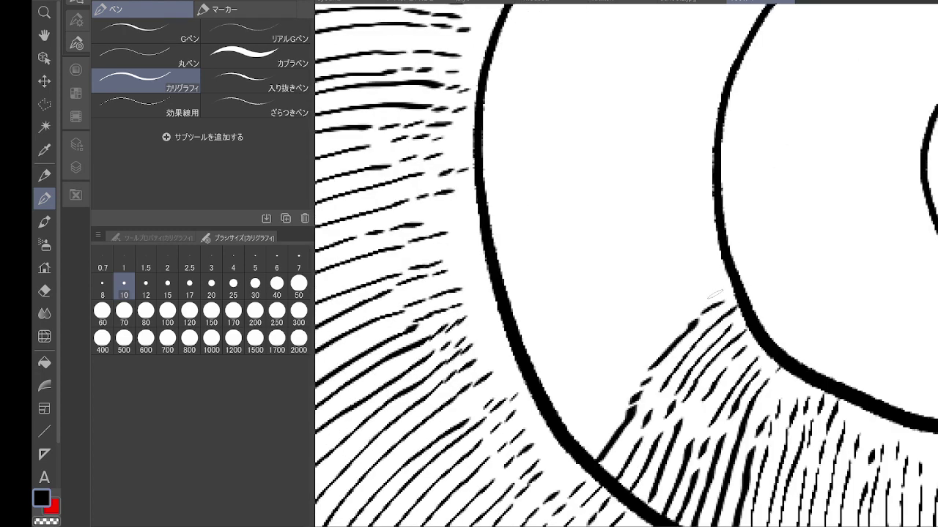
pyautogui.moveTo(568, 443)
pyautogui.mouseDown()
pyautogui.moveTo(652, 339)
pyautogui.moveTo(729, 279)
pyautogui.mouseUp()
pyautogui.moveTo(561, 414); pyautogui.dragTo(696, 282)
pyautogui.moveTo(545, 392)
pyautogui.mouseDown()
pyautogui.moveTo(721, 255)
pyautogui.moveTo(674, 258)
pyautogui.moveTo(725, 242)
pyautogui.mouseUp()
pyautogui.press('-')
pyautogui.press('-')
pyautogui.press('-')
pyautogui.press('-')
pyautogui.press('-')
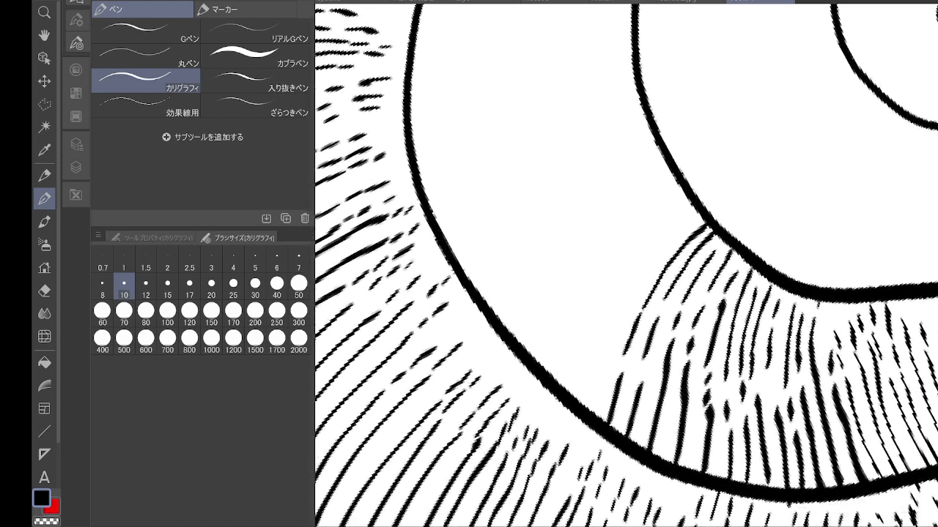
# Step: Hatch bold curved strokes from the outer outline toward the inner outline, breaking them midway and tapering their inner ends
pyautogui.moveTo(586, 403)
pyautogui.mouseDown()
pyautogui.moveTo(654, 261)
pyautogui.moveTo(702, 220)
pyautogui.mouseUp()
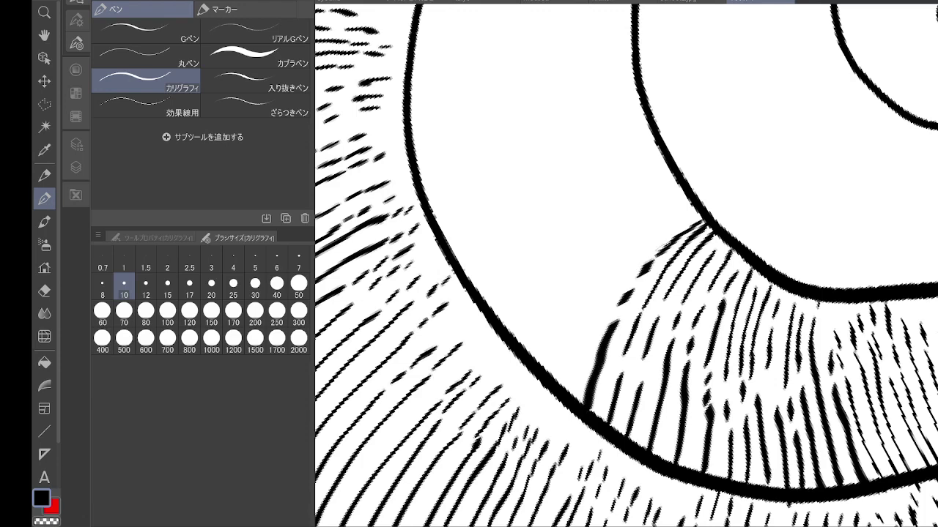
pyautogui.moveTo(553, 387)
pyautogui.mouseDown()
pyautogui.moveTo(594, 318)
pyautogui.moveTo(693, 206)
pyautogui.mouseUp()
pyautogui.moveTo(539, 356); pyautogui.dragTo(685, 201)
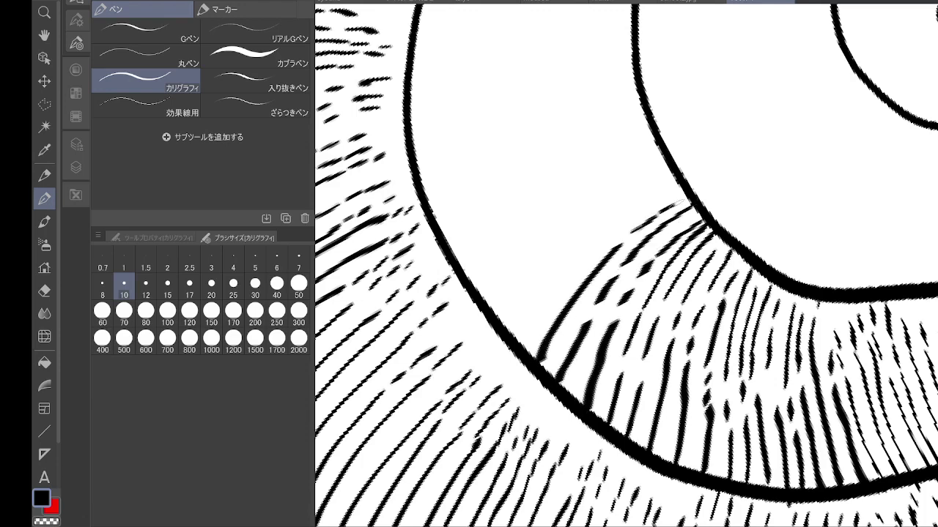
pyautogui.moveTo(520, 349)
pyautogui.mouseDown()
pyautogui.moveTo(689, 179)
pyautogui.moveTo(793, 261)
pyautogui.mouseUp()
pyautogui.moveTo(613, 410); pyautogui.dragTo(696, 307)
pyautogui.moveTo(700, 301); pyautogui.dragTo(742, 273)
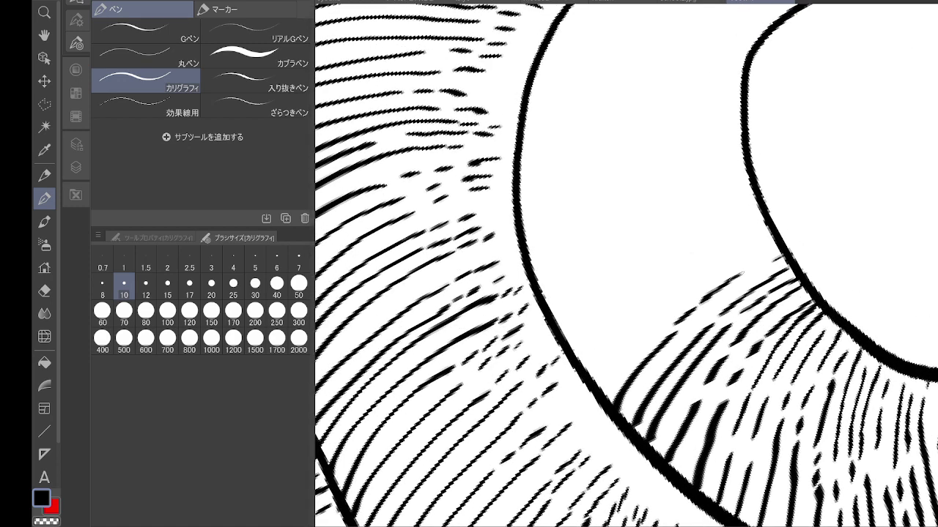
# Step: Continue the band hatching with slimmer arcs that break into dashes as they approach the inner outline
pyautogui.moveTo(590, 396)
pyautogui.mouseDown()
pyautogui.moveTo(641, 330)
pyautogui.moveTo(732, 261)
pyautogui.moveTo(775, 245)
pyautogui.mouseUp()
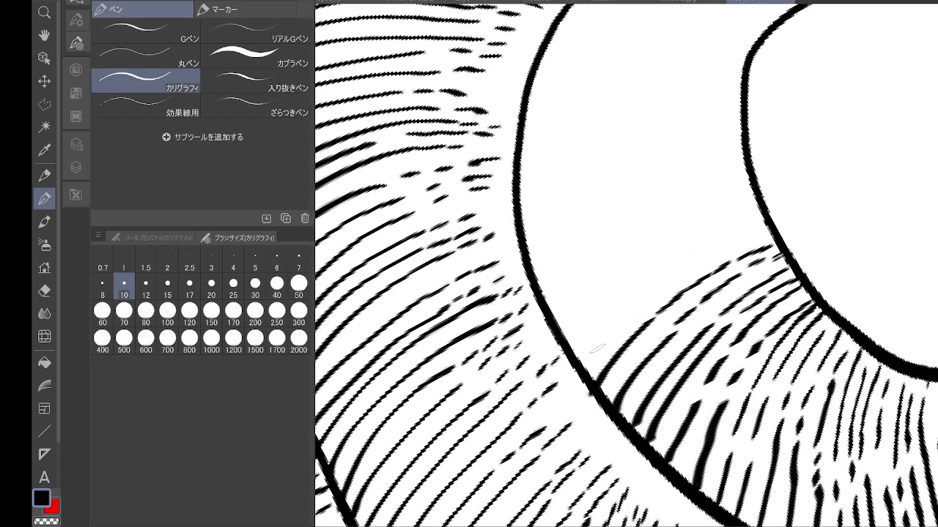
pyautogui.moveTo(583, 362)
pyautogui.mouseDown()
pyautogui.moveTo(679, 275)
pyautogui.moveTo(770, 239)
pyautogui.mouseUp()
pyautogui.moveTo(569, 347)
pyautogui.mouseDown()
pyautogui.moveTo(643, 280)
pyautogui.moveTo(767, 218)
pyautogui.moveTo(614, 281)
pyautogui.moveTo(729, 214)
pyautogui.moveTo(772, 203)
pyautogui.mouseUp()
pyautogui.moveTo(554, 318)
pyautogui.mouseDown()
pyautogui.moveTo(682, 216)
pyautogui.moveTo(753, 189)
pyautogui.moveTo(783, 296)
pyautogui.moveTo(739, 259)
pyautogui.mouseUp()
# Step: Draw heavy-based arcs at the outer outline, then lighter ones with fine ends running into the inner outline
pyautogui.moveTo(604, 465)
pyautogui.mouseDown()
pyautogui.moveTo(629, 390)
pyautogui.moveTo(683, 322)
pyautogui.moveTo(747, 277)
pyautogui.mouseUp()
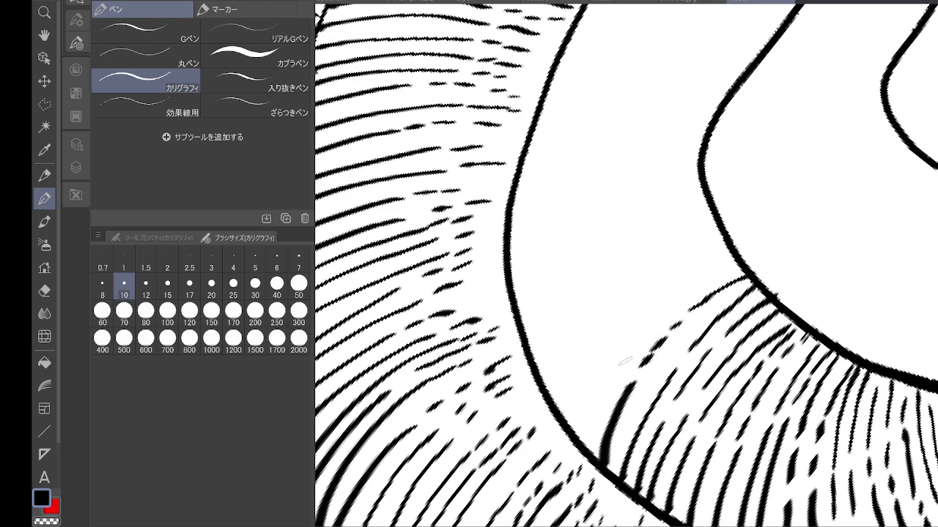
pyautogui.moveTo(579, 452)
pyautogui.mouseDown()
pyautogui.moveTo(624, 366)
pyautogui.moveTo(699, 283)
pyautogui.moveTo(742, 255)
pyautogui.mouseUp()
pyautogui.moveTo(575, 421)
pyautogui.mouseDown()
pyautogui.moveTo(648, 308)
pyautogui.moveTo(735, 245)
pyautogui.mouseUp()
pyautogui.moveTo(556, 416)
pyautogui.mouseDown()
pyautogui.moveTo(567, 381)
pyautogui.moveTo(733, 231)
pyautogui.mouseUp()
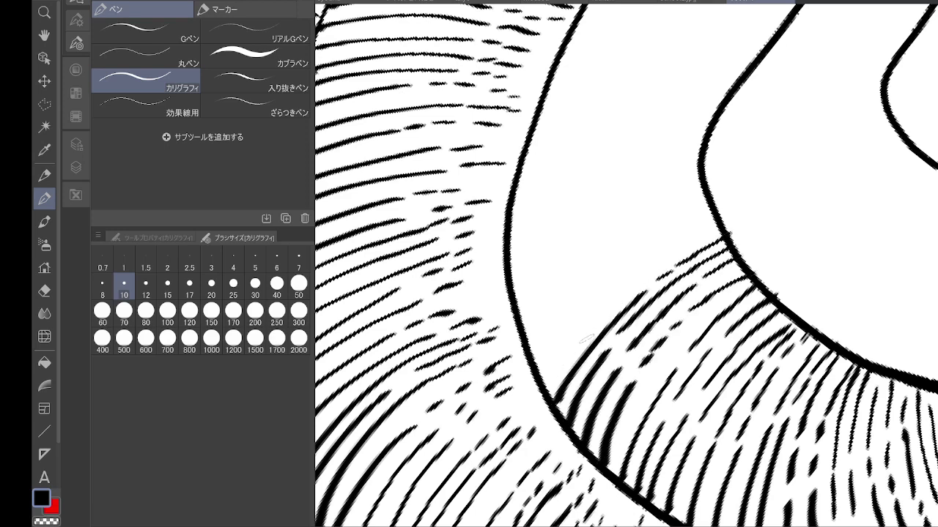
pyautogui.moveTo(542, 377)
pyautogui.mouseDown()
pyautogui.moveTo(623, 291)
pyautogui.moveTo(722, 230)
pyautogui.mouseUp()
pyautogui.moveTo(534, 359)
pyautogui.mouseDown()
pyautogui.moveTo(620, 277)
pyautogui.moveTo(721, 221)
pyautogui.mouseUp()
pyautogui.moveTo(528, 343)
pyautogui.mouseDown()
pyautogui.moveTo(714, 198)
pyautogui.moveTo(685, 207)
pyautogui.moveTo(678, 333)
pyautogui.mouseUp()
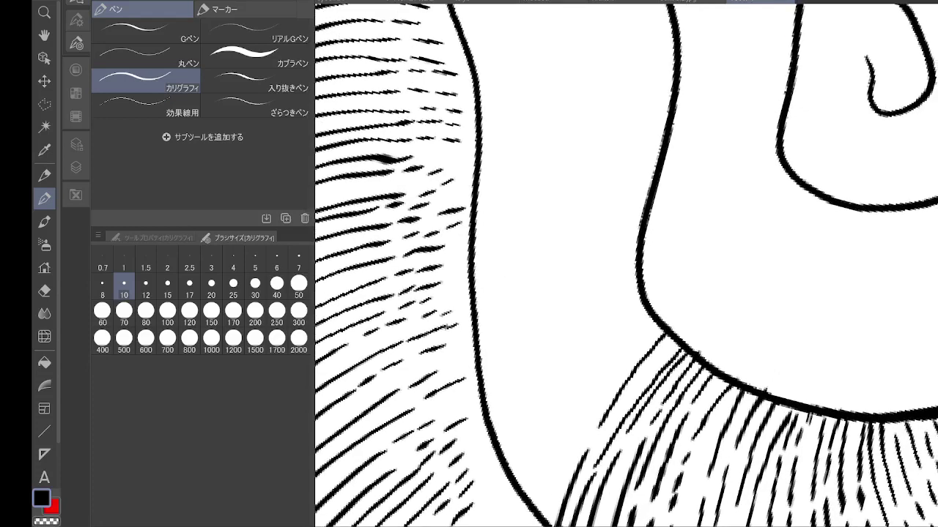
# Step: Fan long broken arcs across the full band around the inner outline's rounded corner
pyautogui.moveTo(536, 508)
pyautogui.mouseDown()
pyautogui.moveTo(575, 411)
pyautogui.moveTo(646, 326)
pyautogui.mouseUp()
pyautogui.moveTo(519, 475)
pyautogui.mouseDown()
pyautogui.moveTo(622, 326)
pyautogui.moveTo(652, 302)
pyautogui.mouseUp()
pyautogui.moveTo(505, 448)
pyautogui.mouseDown()
pyautogui.moveTo(597, 322)
pyautogui.moveTo(639, 292)
pyautogui.mouseUp()
pyautogui.moveTo(493, 417)
pyautogui.mouseDown()
pyautogui.moveTo(548, 347)
pyautogui.moveTo(643, 269)
pyautogui.mouseUp()
pyautogui.moveTo(486, 396)
pyautogui.mouseDown()
pyautogui.moveTo(536, 336)
pyautogui.moveTo(630, 267)
pyautogui.mouseUp()
pyautogui.moveTo(483, 375)
pyautogui.mouseDown()
pyautogui.moveTo(535, 321)
pyautogui.moveTo(642, 247)
pyautogui.moveTo(694, 357)
pyautogui.mouseUp()
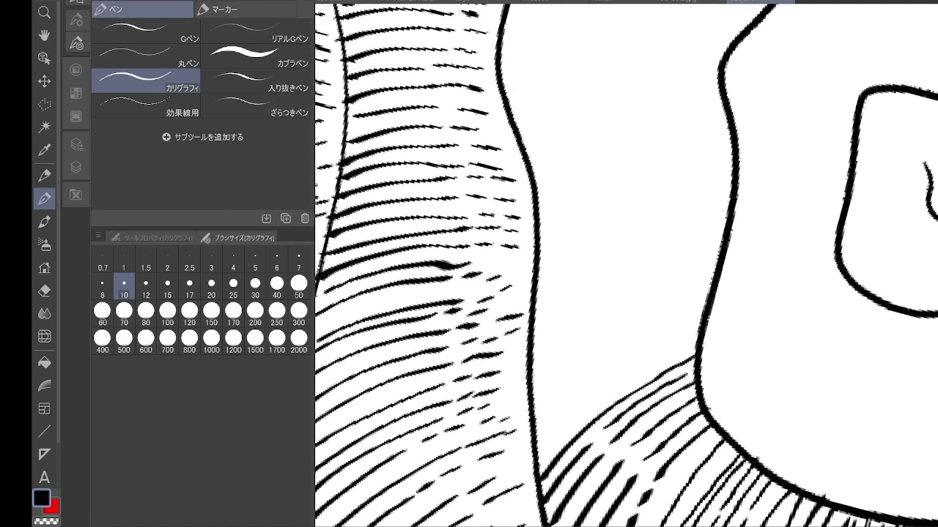
# Step: Hatch gently bowed strokes beyond the rounded corner, with small gaps before they meet the inner outline's straighter stretch
pyautogui.moveTo(537, 447)
pyautogui.mouseDown()
pyautogui.moveTo(639, 357)
pyautogui.moveTo(702, 323)
pyautogui.mouseUp()
pyautogui.moveTo(535, 420)
pyautogui.mouseDown()
pyautogui.moveTo(627, 342)
pyautogui.moveTo(707, 302)
pyautogui.mouseUp()
pyautogui.moveTo(533, 399)
pyautogui.mouseDown()
pyautogui.moveTo(617, 334)
pyautogui.moveTo(701, 297)
pyautogui.mouseUp()
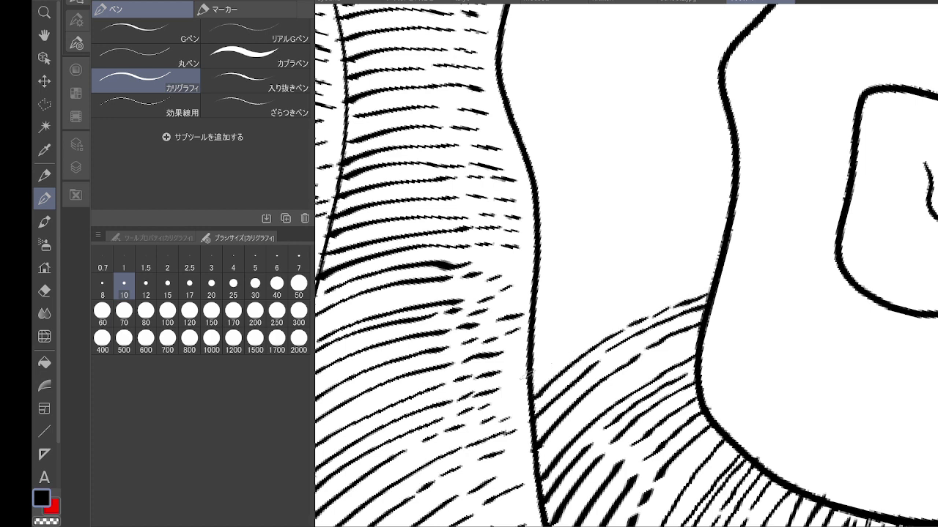
pyautogui.moveTo(527, 372)
pyautogui.mouseDown()
pyautogui.moveTo(663, 290)
pyautogui.moveTo(718, 273)
pyautogui.mouseUp()
pyautogui.moveTo(529, 352)
pyautogui.mouseDown()
pyautogui.moveTo(639, 286)
pyautogui.moveTo(719, 260)
pyautogui.mouseUp()
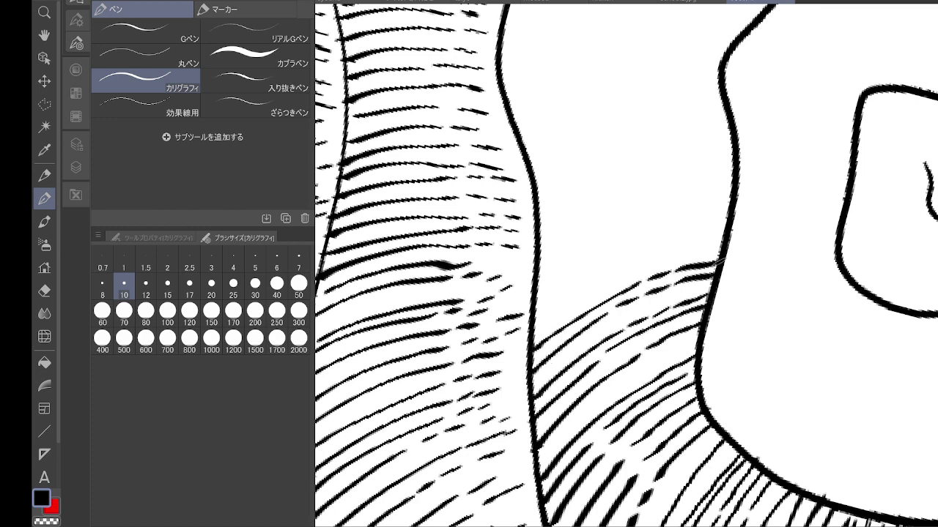
# Step: Add closely spaced arcs that end in bold dashes along the inner outline's straighter stretch
pyautogui.moveTo(534, 334)
pyautogui.mouseDown()
pyautogui.moveTo(689, 258)
pyautogui.moveTo(725, 253)
pyautogui.mouseUp()
pyautogui.moveTo(535, 317)
pyautogui.mouseDown()
pyautogui.moveTo(649, 251)
pyautogui.moveTo(721, 242)
pyautogui.mouseUp()
pyautogui.moveTo(536, 298)
pyautogui.mouseDown()
pyautogui.moveTo(636, 240)
pyautogui.moveTo(731, 223)
pyautogui.mouseUp()
pyautogui.moveTo(538, 275)
pyautogui.mouseDown()
pyautogui.moveTo(594, 237)
pyautogui.moveTo(717, 209)
pyautogui.mouseUp()
pyautogui.moveTo(541, 250)
pyautogui.mouseDown()
pyautogui.moveTo(699, 188)
pyautogui.moveTo(728, 189)
pyautogui.mouseUp()
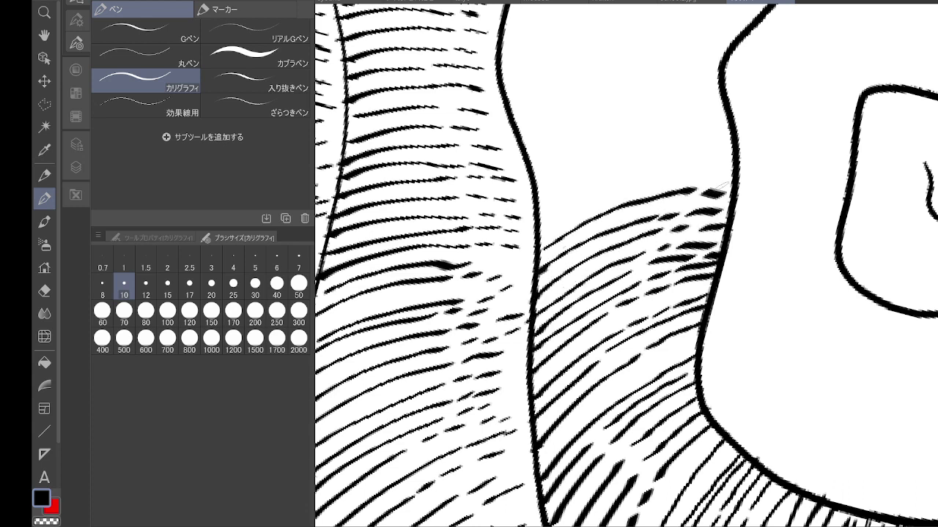
pyautogui.moveTo(682, 119); pyautogui.dragTo(659, 257)
pyautogui.hotkey('ctrl', 'z')
pyautogui.press('-')
pyautogui.moveTo(687, 158); pyautogui.dragTo(628, 277)
pyautogui.hotkey('ctrl', 'z')
# Step: Draw dense curved strokes from the outer outline that thin out and stop short of the inner outline
pyautogui.moveTo(659, 220); pyautogui.dragTo(614, 338)
pyautogui.moveTo(497, 410); pyautogui.dragTo(584, 314)
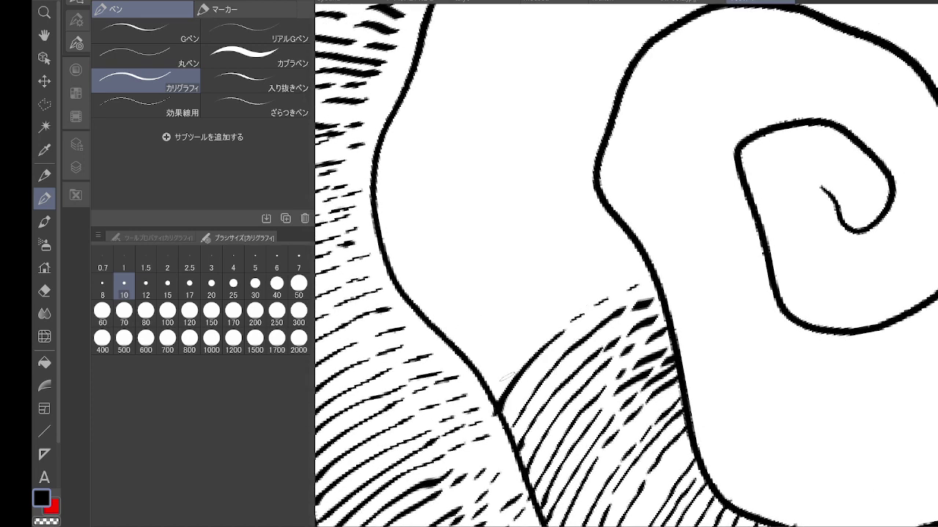
pyautogui.moveTo(489, 388); pyautogui.dragTo(587, 288)
pyautogui.moveTo(476, 375)
pyautogui.mouseDown()
pyautogui.moveTo(613, 261)
pyautogui.moveTo(538, 288)
pyautogui.moveTo(595, 255)
pyautogui.mouseUp()
pyautogui.moveTo(446, 350); pyautogui.dragTo(539, 272)
pyautogui.moveTo(468, 320); pyautogui.dragTo(583, 248)
pyautogui.moveTo(444, 335); pyautogui.dragTo(550, 250)
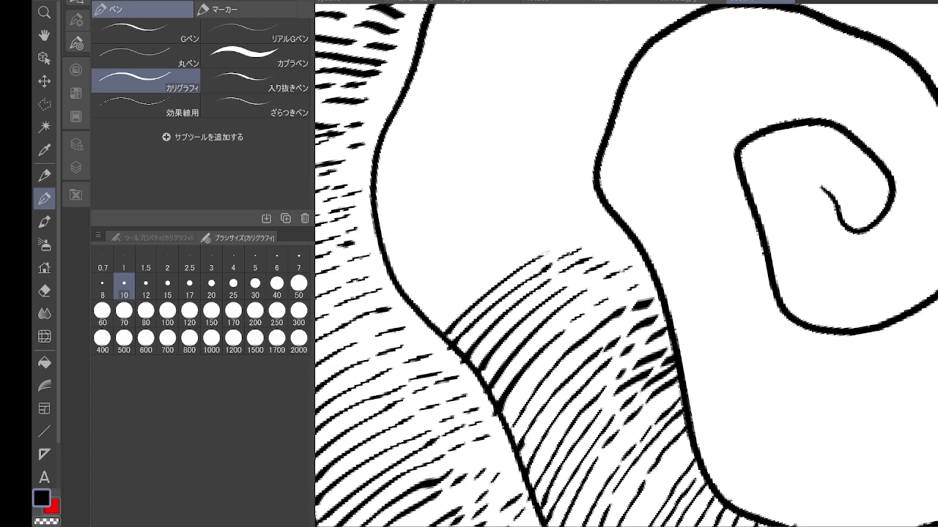
# Step: Sweep fine arcs through the widening band up to the inner outline's outward bulge, adding small dashes past their tips
pyautogui.moveTo(439, 312)
pyautogui.mouseDown()
pyautogui.moveTo(583, 223)
pyautogui.moveTo(536, 227)
pyautogui.moveTo(581, 208)
pyautogui.mouseUp()
pyautogui.moveTo(409, 306)
pyautogui.mouseDown()
pyautogui.moveTo(498, 232)
pyautogui.moveTo(568, 200)
pyautogui.mouseUp()
pyautogui.moveTo(405, 293)
pyautogui.mouseDown()
pyautogui.moveTo(448, 253)
pyautogui.moveTo(573, 189)
pyautogui.moveTo(514, 198)
pyautogui.moveTo(576, 178)
pyautogui.mouseUp()
pyautogui.moveTo(400, 255)
pyautogui.mouseDown()
pyautogui.moveTo(562, 164)
pyautogui.moveTo(539, 157)
pyautogui.mouseUp()
pyautogui.moveTo(385, 220); pyautogui.dragTo(566, 134)
pyautogui.moveTo(380, 211)
pyautogui.mouseDown()
pyautogui.moveTo(424, 180)
pyautogui.moveTo(586, 115)
pyautogui.mouseUp()
pyautogui.moveTo(589, 231); pyautogui.dragTo(612, 219)
# Step: Draw a group of thick-based curved strokes from the outer outline, fraying into short dashes beside the bulge
pyautogui.moveTo(597, 240)
pyautogui.mouseDown()
pyautogui.moveTo(650, 203)
pyautogui.moveTo(725, 387)
pyautogui.mouseUp()
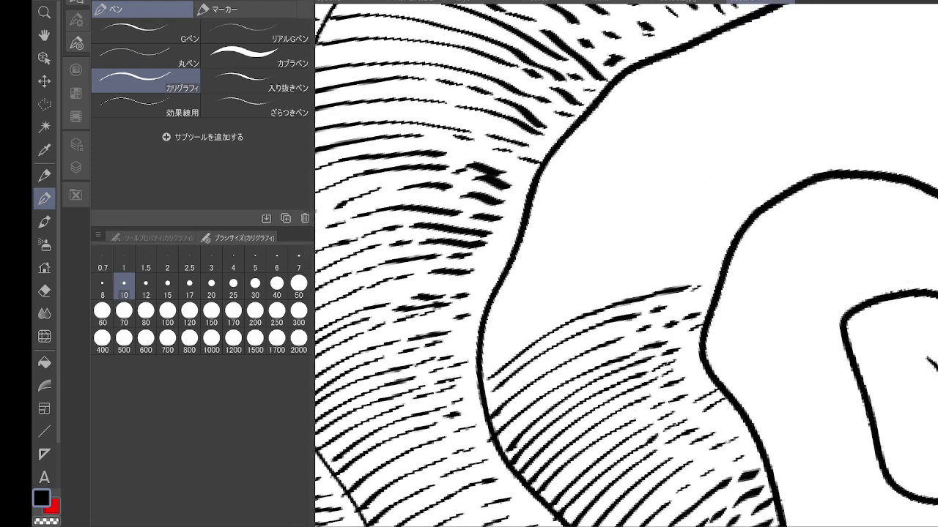
pyautogui.moveTo(432, 96)
pyautogui.mouseDown()
pyautogui.moveTo(376, 199)
pyautogui.moveTo(371, 230)
pyautogui.mouseUp()
pyautogui.moveTo(551, 467)
pyautogui.mouseDown()
pyautogui.moveTo(561, 419)
pyautogui.moveTo(627, 323)
pyautogui.moveTo(667, 284)
pyautogui.mouseUp()
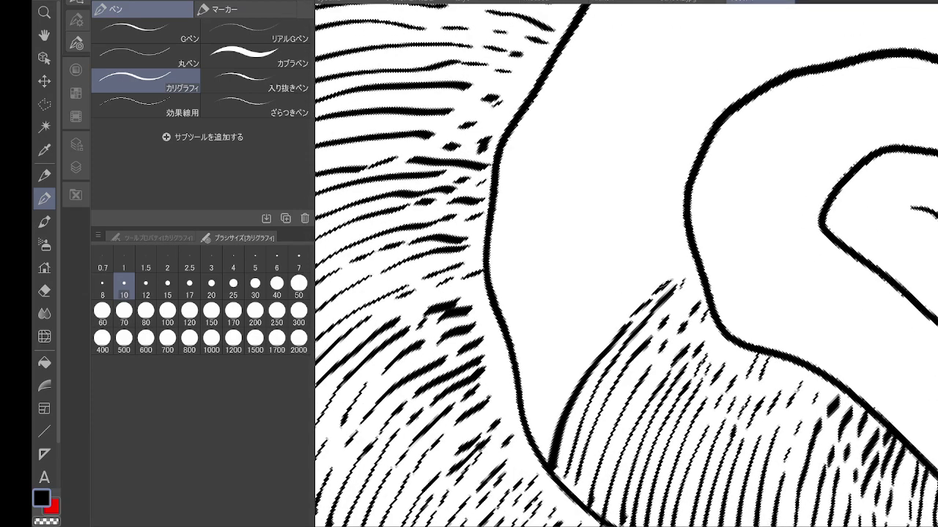
pyautogui.moveTo(531, 435); pyautogui.dragTo(668, 264)
pyautogui.moveTo(520, 393)
pyautogui.mouseDown()
pyautogui.moveTo(589, 315)
pyautogui.moveTo(668, 257)
pyautogui.mouseUp()
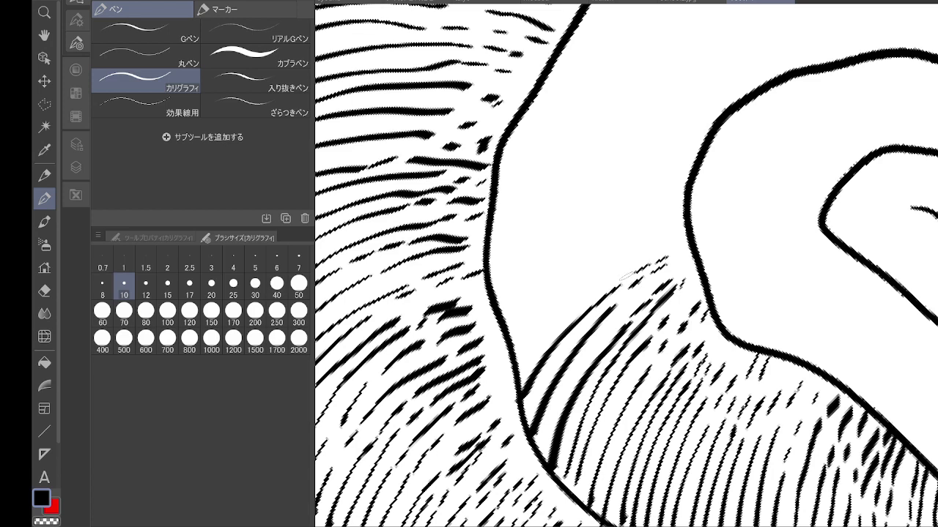
# Step: Fill the band beyond the thick-based group with thin arcs, placing detached short dashes before the inner outline
pyautogui.moveTo(517, 370); pyautogui.dragTo(625, 266)
pyautogui.moveTo(634, 259); pyautogui.dragTo(655, 248)
pyautogui.moveTo(646, 253); pyautogui.dragTo(668, 242)
pyautogui.moveTo(513, 337); pyautogui.dragTo(640, 240)
pyautogui.moveTo(644, 240); pyautogui.dragTo(665, 230)
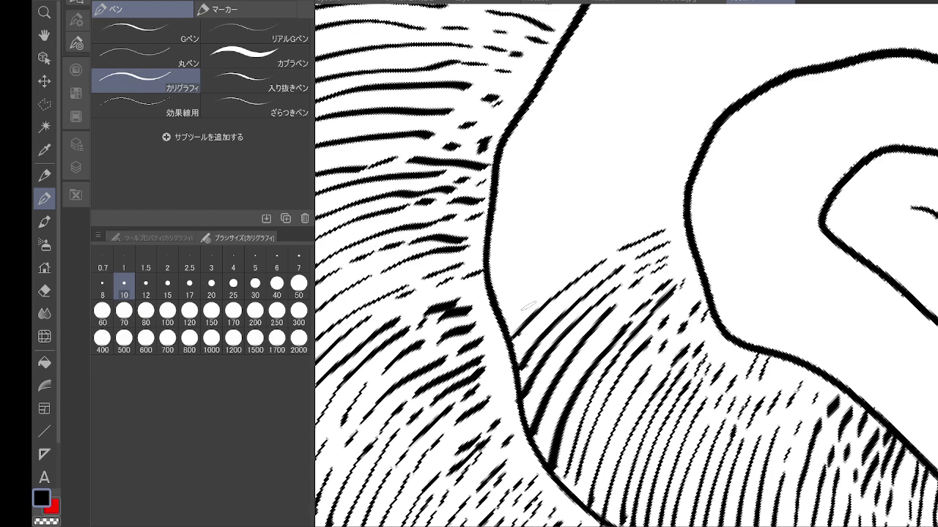
pyautogui.moveTo(517, 316); pyautogui.dragTo(600, 252)
pyautogui.moveTo(617, 237); pyautogui.dragTo(675, 214)
pyautogui.moveTo(501, 314)
pyautogui.mouseDown()
pyautogui.moveTo(614, 226)
pyautogui.moveTo(673, 207)
pyautogui.mouseUp()
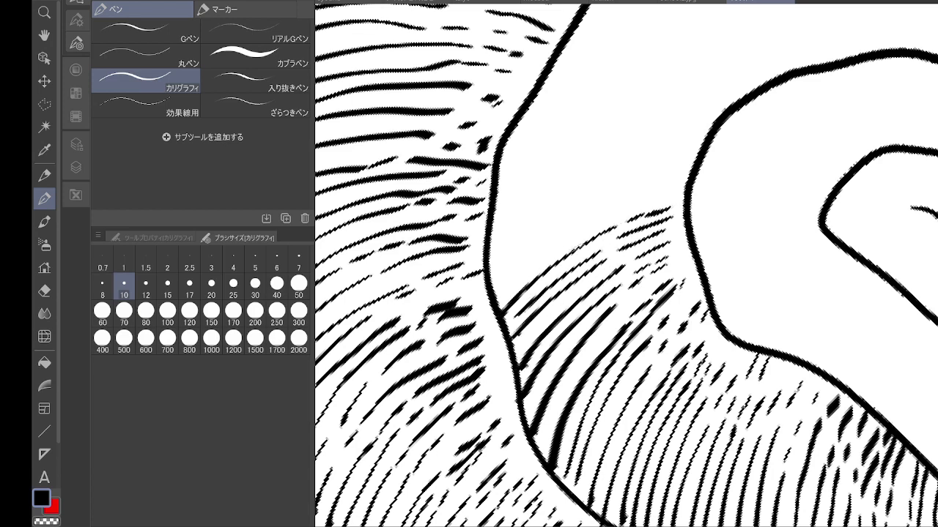
pyautogui.moveTo(492, 297)
pyautogui.mouseDown()
pyautogui.moveTo(599, 221)
pyautogui.moveTo(683, 194)
pyautogui.mouseUp()
pyautogui.moveTo(490, 280)
pyautogui.mouseDown()
pyautogui.moveTo(533, 247)
pyautogui.moveTo(660, 184)
pyautogui.moveTo(685, 183)
pyautogui.mouseUp()
pyautogui.moveTo(482, 264)
pyautogui.mouseDown()
pyautogui.moveTo(590, 193)
pyautogui.moveTo(689, 170)
pyautogui.mouseUp()
# Step: Extend the hatching with full-width arcs whose broken tips touch the inner outline
pyautogui.moveTo(490, 234)
pyautogui.mouseDown()
pyautogui.moveTo(646, 162)
pyautogui.moveTo(605, 163)
pyautogui.moveTo(614, 301)
pyautogui.mouseUp()
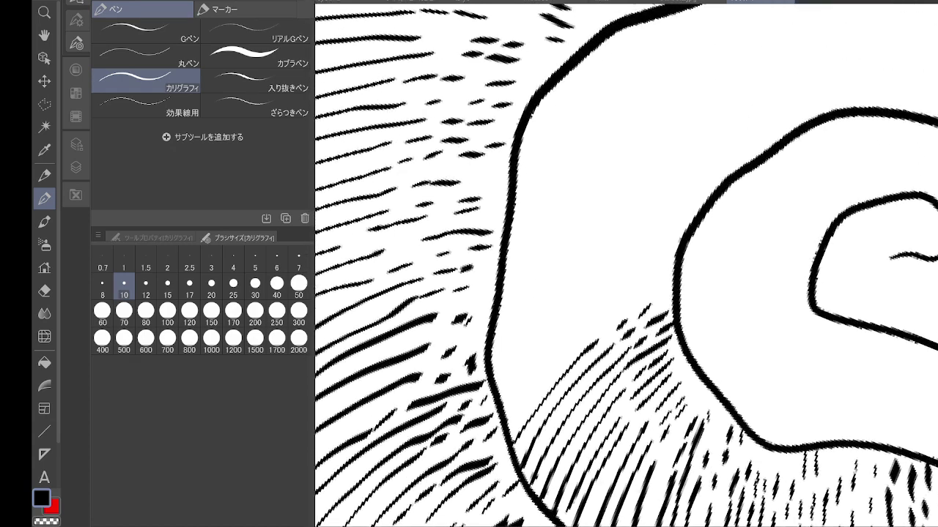
pyautogui.moveTo(503, 425)
pyautogui.mouseDown()
pyautogui.moveTo(596, 325)
pyautogui.moveTo(674, 288)
pyautogui.mouseUp()
pyautogui.moveTo(501, 387)
pyautogui.mouseDown()
pyautogui.moveTo(613, 293)
pyautogui.moveTo(673, 273)
pyautogui.mouseUp()
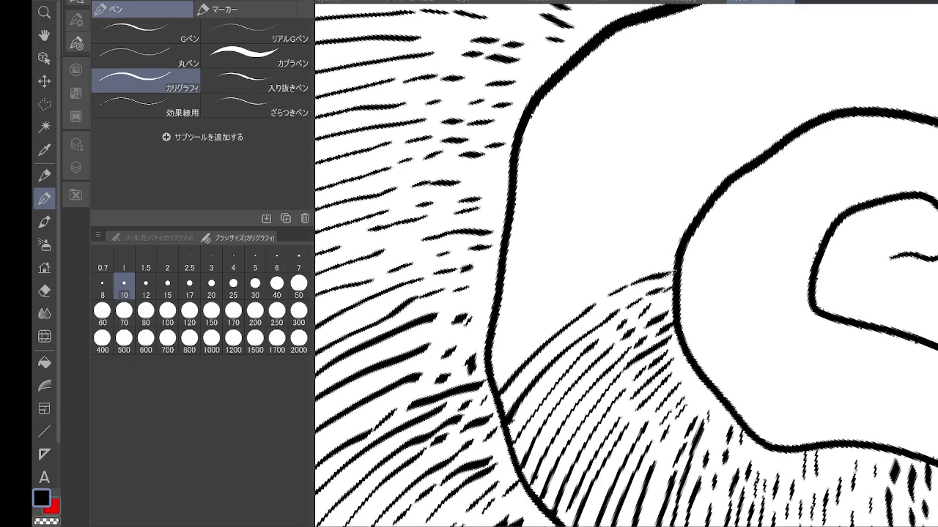
pyautogui.moveTo(505, 361)
pyautogui.mouseDown()
pyautogui.moveTo(587, 299)
pyautogui.moveTo(665, 261)
pyautogui.mouseUp()
pyautogui.moveTo(498, 348)
pyautogui.mouseDown()
pyautogui.moveTo(628, 265)
pyautogui.moveTo(679, 253)
pyautogui.moveTo(496, 343)
pyautogui.moveTo(556, 291)
pyautogui.moveTo(661, 243)
pyautogui.moveTo(641, 227)
pyautogui.mouseUp()
# Step: Hatch along the straight stretch of the outer outline with strong-based broken strokes that converge as fine lines on the inner outline
pyautogui.moveTo(576, 403)
pyautogui.mouseDown()
pyautogui.moveTo(594, 332)
pyautogui.moveTo(627, 277)
pyautogui.mouseUp()
pyautogui.moveTo(633, 262); pyautogui.dragTo(680, 231)
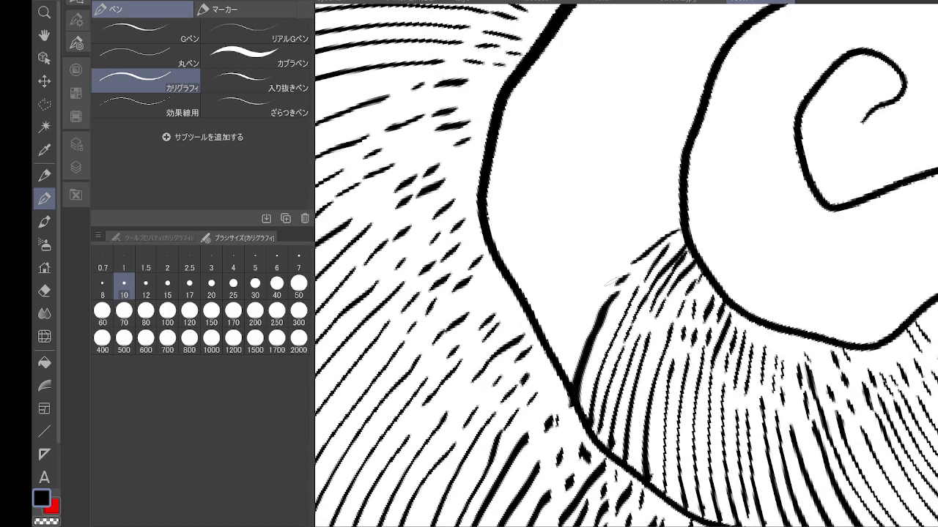
pyautogui.moveTo(556, 367)
pyautogui.mouseDown()
pyautogui.moveTo(623, 258)
pyautogui.moveTo(683, 214)
pyautogui.mouseUp()
pyautogui.moveTo(539, 334)
pyautogui.mouseDown()
pyautogui.moveTo(609, 249)
pyautogui.moveTo(687, 198)
pyautogui.mouseUp()
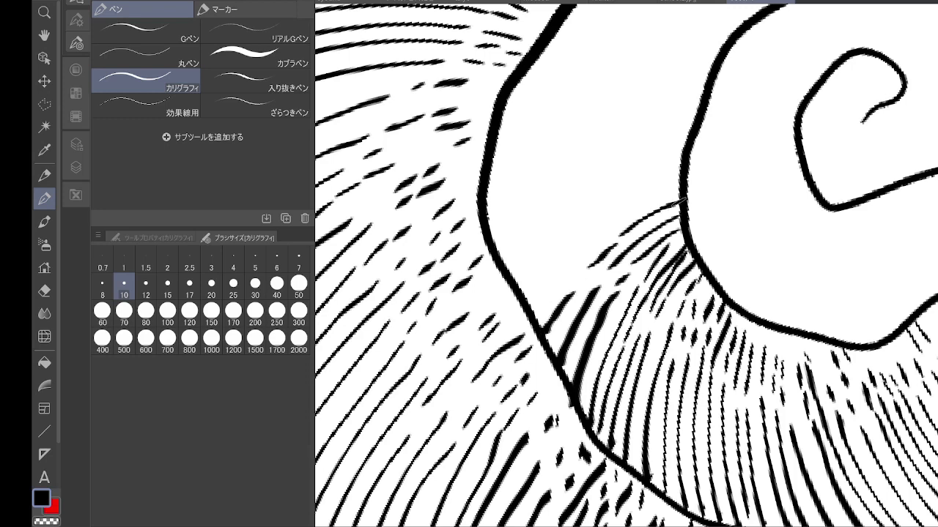
pyautogui.moveTo(543, 318)
pyautogui.mouseDown()
pyautogui.moveTo(566, 272)
pyautogui.moveTo(617, 224)
pyautogui.moveTo(681, 188)
pyautogui.mouseUp()
pyautogui.moveTo(526, 305)
pyautogui.mouseDown()
pyautogui.moveTo(557, 268)
pyautogui.moveTo(687, 175)
pyautogui.mouseUp()
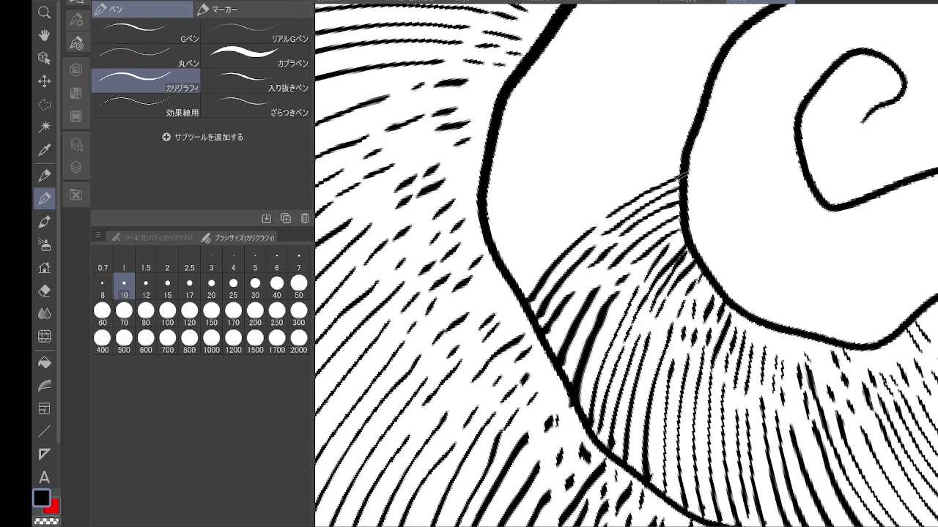
pyautogui.moveTo(518, 288)
pyautogui.mouseDown()
pyautogui.moveTo(548, 256)
pyautogui.moveTo(675, 169)
pyautogui.mouseUp()
pyautogui.moveTo(508, 268)
pyautogui.mouseDown()
pyautogui.moveTo(596, 196)
pyautogui.moveTo(677, 156)
pyautogui.moveTo(593, 183)
pyautogui.moveTo(692, 143)
pyautogui.mouseUp()
pyautogui.moveTo(495, 243)
pyautogui.mouseDown()
pyautogui.moveTo(558, 192)
pyautogui.moveTo(628, 155)
pyautogui.moveTo(687, 137)
pyautogui.mouseUp()
# Step: Fan strong arcs from the outer outline's rounded bend, splitting each before it reaches the inner outline
pyautogui.moveTo(749, 15)
pyautogui.mouseDown()
pyautogui.moveTo(731, 202)
pyautogui.moveTo(702, 167)
pyautogui.mouseUp()
pyautogui.moveTo(511, 468)
pyautogui.mouseDown()
pyautogui.moveTo(575, 354)
pyautogui.moveTo(664, 297)
pyautogui.mouseUp()
pyautogui.moveTo(500, 446)
pyautogui.mouseDown()
pyautogui.moveTo(524, 401)
pyautogui.moveTo(628, 300)
pyautogui.moveTo(661, 289)
pyautogui.mouseUp()
pyautogui.moveTo(492, 415); pyautogui.dragTo(549, 340)
pyautogui.moveTo(562, 323); pyautogui.dragTo(654, 279)
pyautogui.moveTo(484, 383)
pyautogui.mouseDown()
pyautogui.moveTo(529, 335)
pyautogui.moveTo(655, 269)
pyautogui.mouseUp()
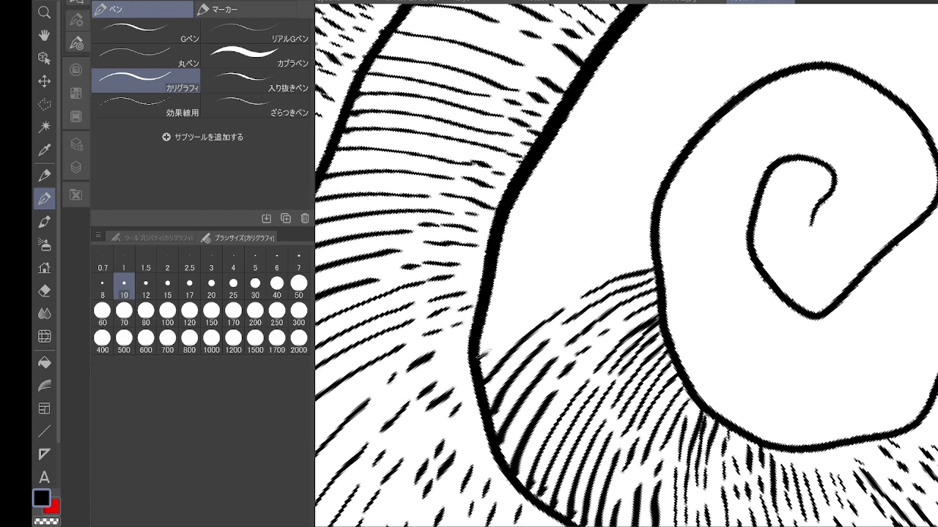
# Step: Continue past the outer outline's bend with widely spaced arcs that flatten as they meet the inner outline
pyautogui.moveTo(481, 354)
pyautogui.mouseDown()
pyautogui.moveTo(623, 261)
pyautogui.moveTo(658, 252)
pyautogui.mouseUp()
pyautogui.moveTo(485, 325)
pyautogui.mouseDown()
pyautogui.moveTo(608, 254)
pyautogui.moveTo(655, 243)
pyautogui.mouseUp()
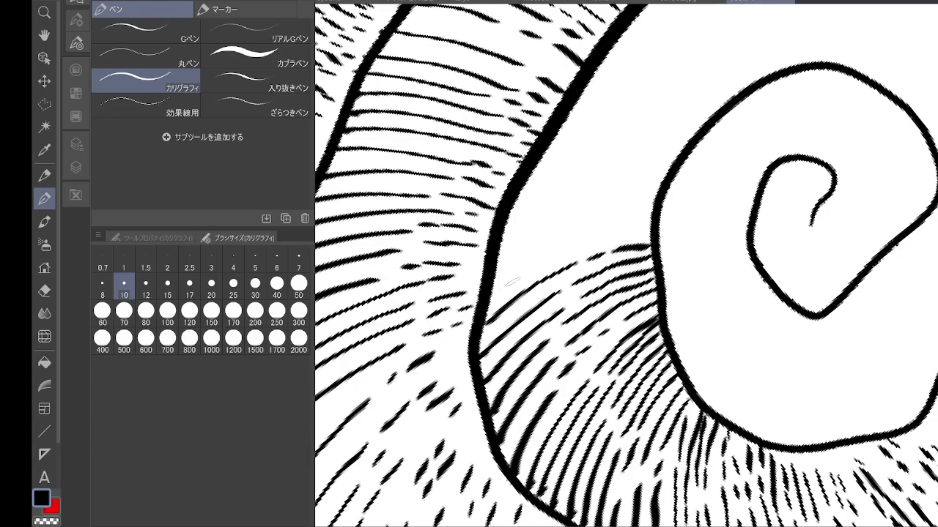
pyautogui.moveTo(492, 293)
pyautogui.mouseDown()
pyautogui.moveTo(608, 233)
pyautogui.moveTo(658, 227)
pyautogui.mouseUp()
pyautogui.moveTo(494, 277)
pyautogui.mouseDown()
pyautogui.moveTo(613, 215)
pyautogui.moveTo(661, 211)
pyautogui.mouseUp()
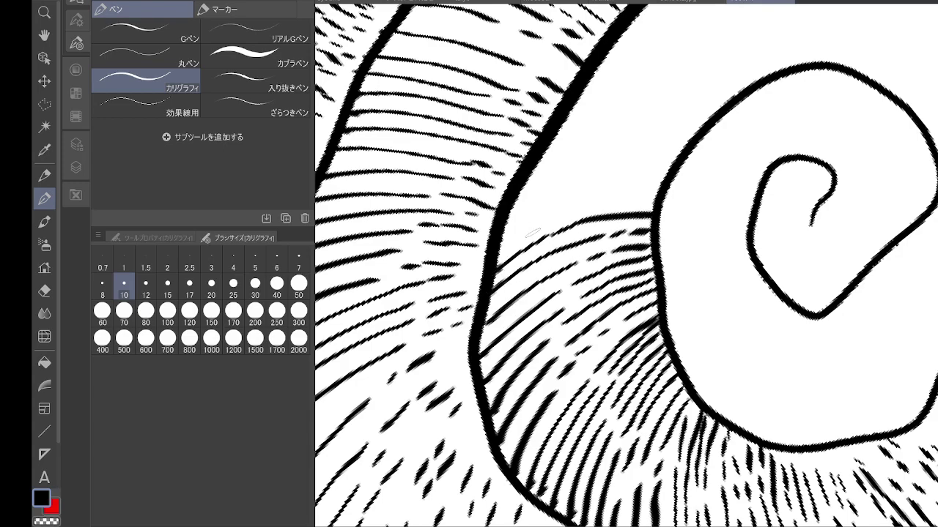
# Step: Draw shorter arcs along the thick outer outline with light dashed tips, leaving a narrow gap at the inner outline
pyautogui.moveTo(504, 229)
pyautogui.mouseDown()
pyautogui.moveTo(576, 205)
pyautogui.moveTo(658, 199)
pyautogui.moveTo(623, 213)
pyautogui.moveTo(621, 359)
pyautogui.mouseUp()
pyautogui.moveTo(532, 467); pyautogui.dragTo(592, 368)
pyautogui.moveTo(521, 443); pyautogui.dragTo(576, 362)
pyautogui.moveTo(589, 352); pyautogui.dragTo(608, 340)
pyautogui.moveTo(511, 415); pyautogui.dragTo(591, 333)
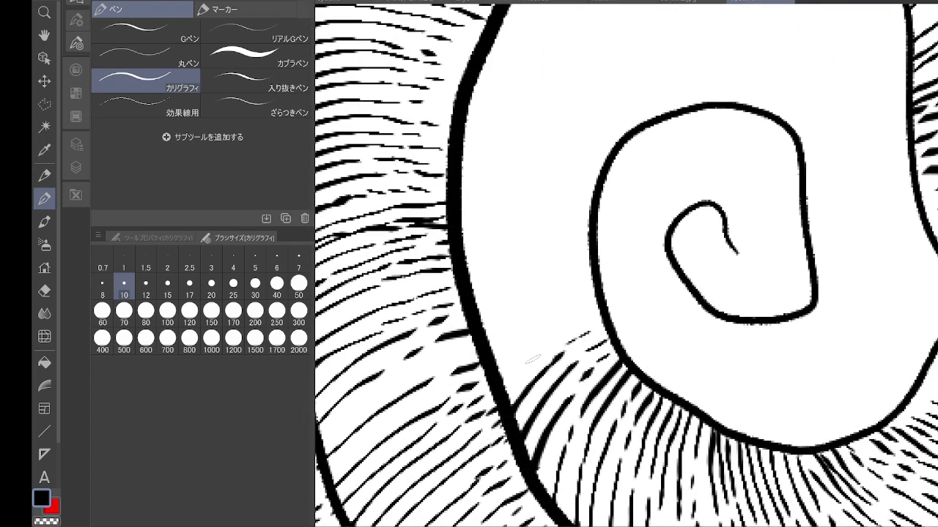
pyautogui.moveTo(507, 393); pyautogui.dragTo(587, 318)
pyautogui.moveTo(500, 375)
pyautogui.mouseDown()
pyautogui.moveTo(600, 309)
pyautogui.moveTo(570, 300)
pyautogui.moveTo(587, 295)
pyautogui.mouseUp()
pyautogui.moveTo(491, 346); pyautogui.dragTo(558, 292)
pyautogui.moveTo(563, 291); pyautogui.dragTo(578, 285)
pyautogui.moveTo(484, 330); pyautogui.dragTo(554, 285)
pyautogui.moveTo(562, 279); pyautogui.dragTo(577, 272)
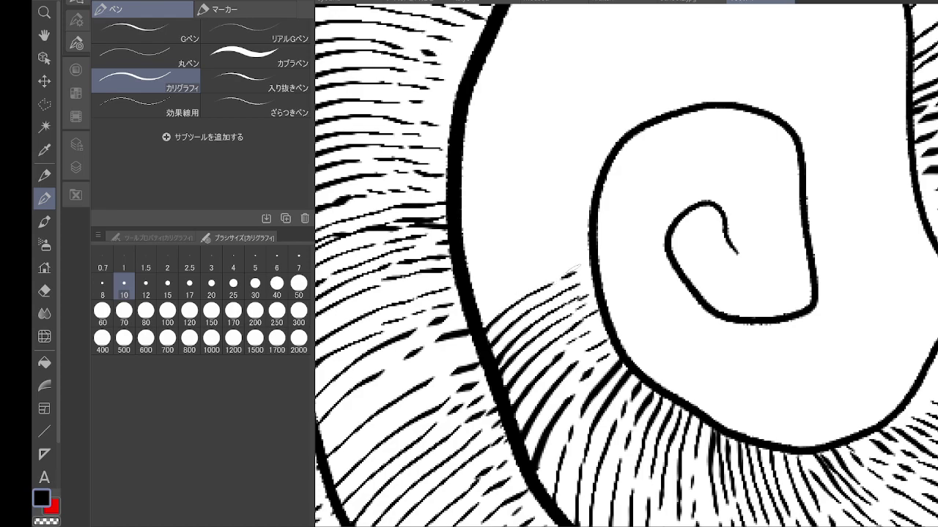
# Step: Hatch the next stretch along the thick outline with heavy curved strokes, easing into thin broken arcs near the inner spiral
pyautogui.moveTo(557, 308); pyautogui.dragTo(589, 338)
pyautogui.moveTo(600, 278); pyautogui.dragTo(647, 380)
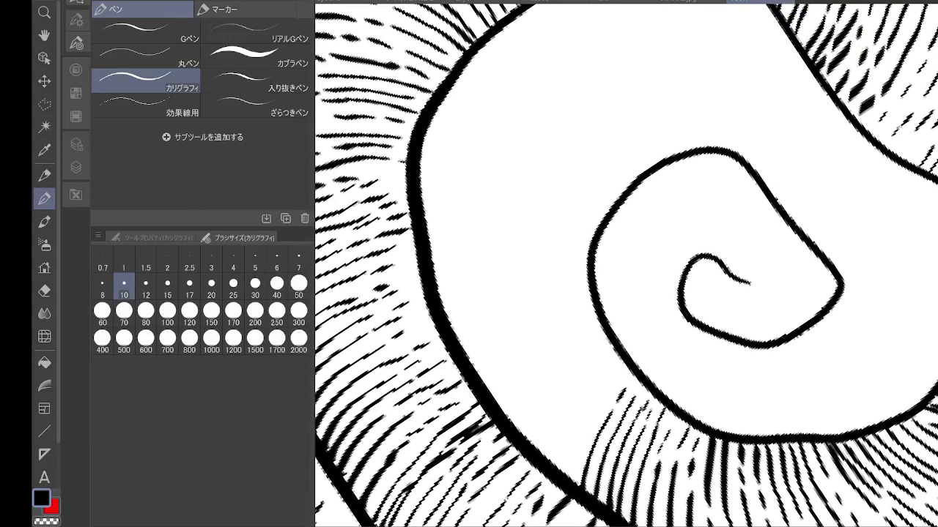
pyautogui.moveTo(563, 484); pyautogui.dragTo(606, 389)
pyautogui.moveTo(546, 460); pyautogui.dragTo(595, 384)
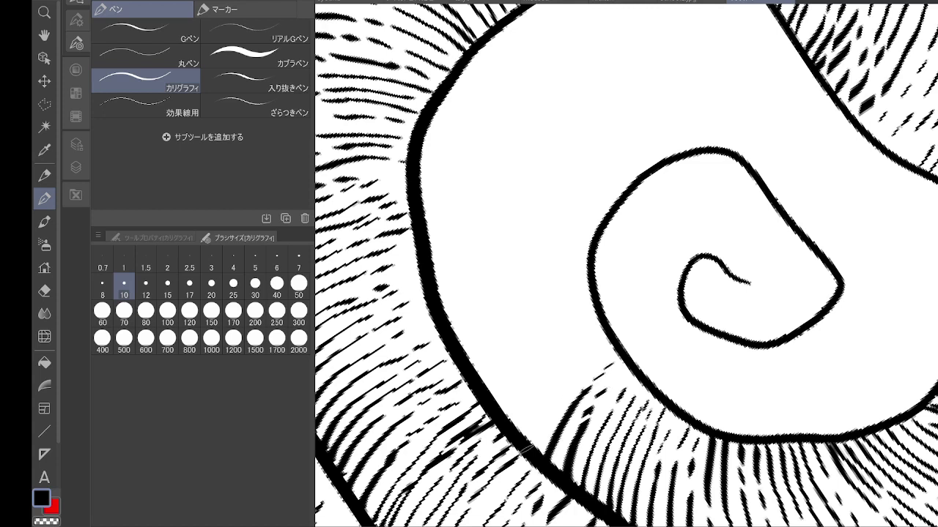
pyautogui.moveTo(521, 455); pyautogui.dragTo(607, 347)
pyautogui.moveTo(510, 422)
pyautogui.mouseDown()
pyautogui.moveTo(602, 336)
pyautogui.moveTo(566, 343)
pyautogui.mouseUp()
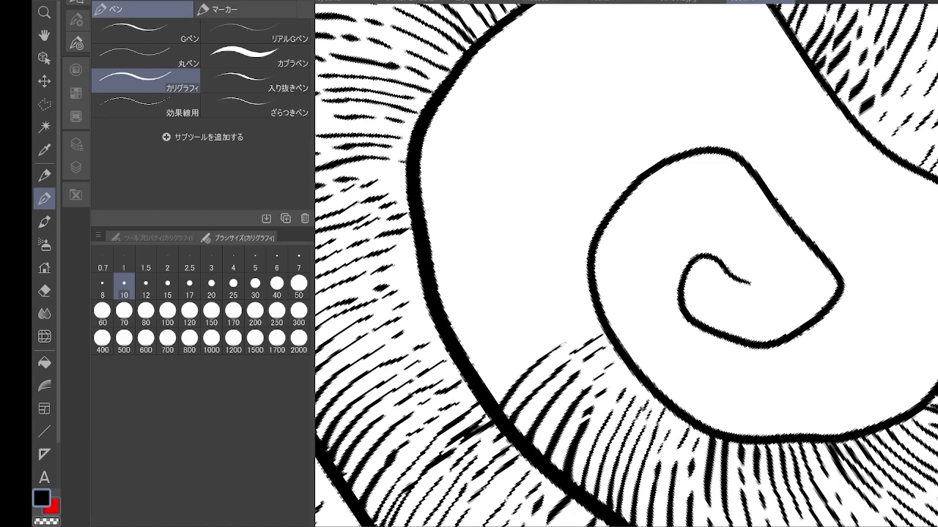
pyautogui.moveTo(486, 391)
pyautogui.mouseDown()
pyautogui.moveTo(580, 319)
pyautogui.moveTo(543, 324)
pyautogui.moveTo(579, 305)
pyautogui.mouseUp()
pyautogui.moveTo(468, 363); pyautogui.dragTo(580, 288)
pyautogui.moveTo(461, 345); pyautogui.dragTo(578, 274)
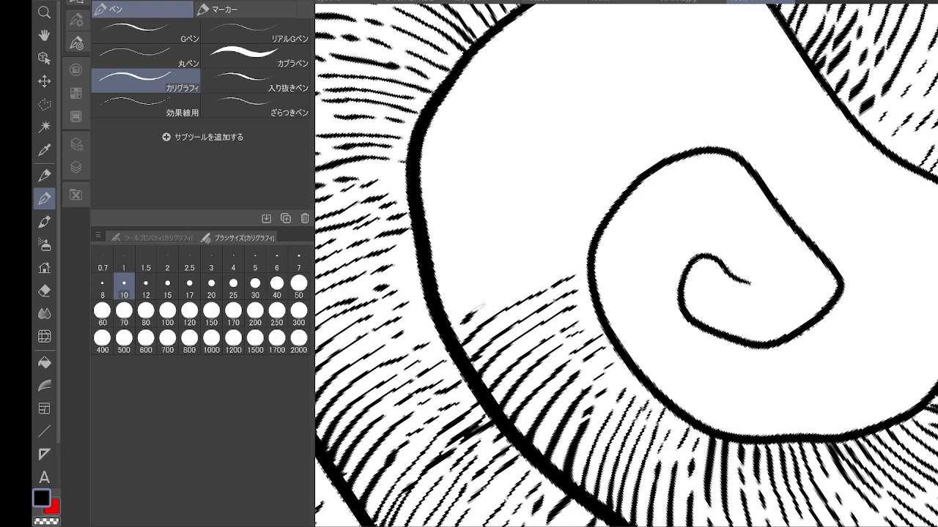
# Step: Add bold-based strokes farther along the thick outer outline, breaking into fine dashes near the spiral's innermost loop
pyautogui.moveTo(460, 324)
pyautogui.mouseDown()
pyautogui.moveTo(592, 253)
pyautogui.moveTo(476, 319)
pyautogui.moveTo(526, 364)
pyautogui.mouseUp()
pyautogui.moveTo(541, 318); pyautogui.dragTo(606, 418)
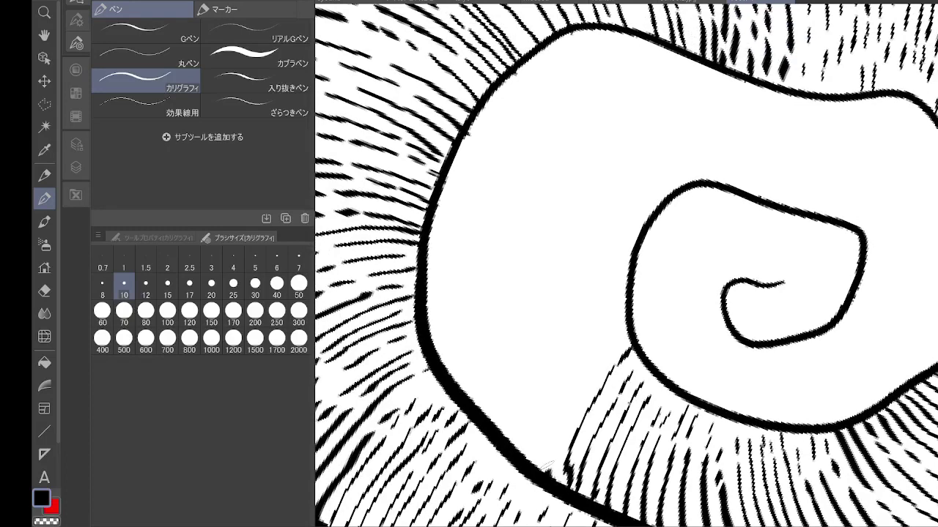
pyautogui.moveTo(542, 469)
pyautogui.mouseDown()
pyautogui.moveTo(592, 377)
pyautogui.moveTo(625, 342)
pyautogui.mouseUp()
pyautogui.moveTo(517, 450); pyautogui.dragTo(581, 358)
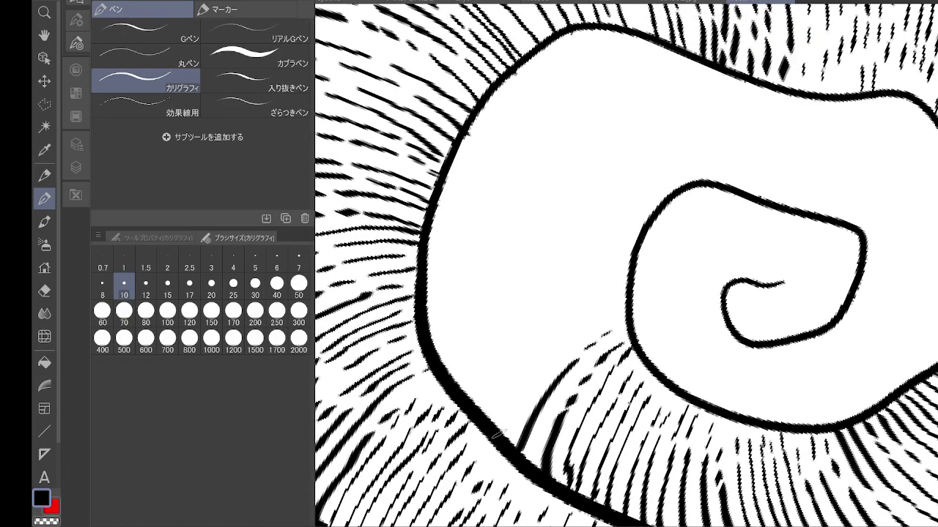
pyautogui.moveTo(492, 438); pyautogui.dragTo(592, 332)
pyautogui.moveTo(482, 415); pyautogui.dragTo(583, 326)
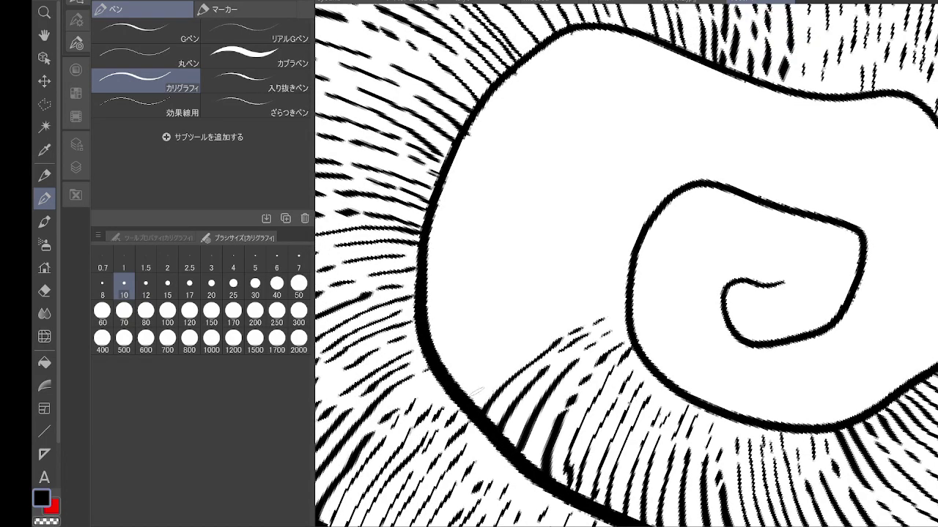
# Step: Draw long, widely spaced arcs from the thick outer outline, fading into short dashes before the spiral's innermost loop
pyautogui.moveTo(470, 394); pyautogui.dragTo(580, 315)
pyautogui.moveTo(447, 394); pyautogui.dragTo(621, 287)
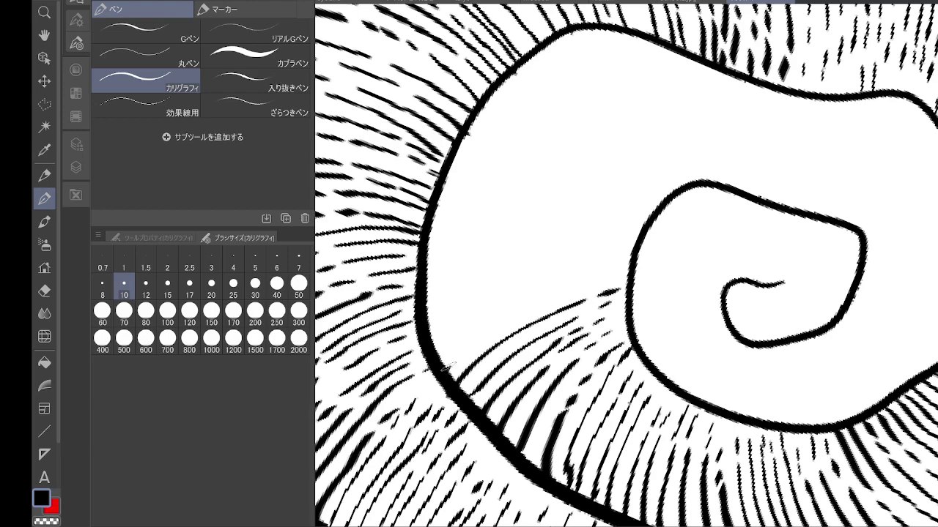
pyautogui.moveTo(448, 367); pyautogui.dragTo(592, 287)
pyautogui.moveTo(438, 359); pyautogui.dragTo(607, 272)
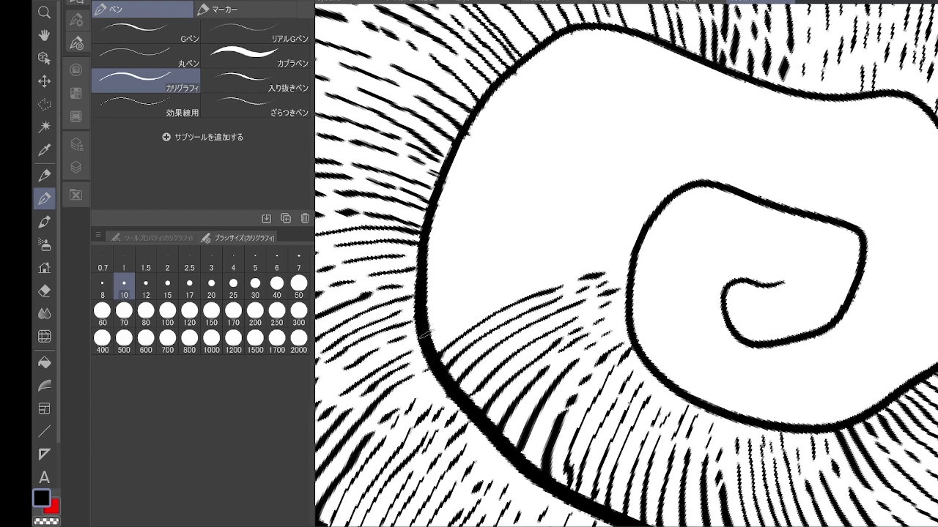
pyautogui.moveTo(424, 334); pyautogui.dragTo(586, 272)
# Step: Extend the hatching along the thinning outer outline with thick-based curved strokes that split into separate dashes toward the inner loop
pyautogui.press('-')
pyautogui.press('-')
pyautogui.press('-')
pyautogui.press('-')
pyautogui.press('-')
pyautogui.press('-')
pyautogui.press('-')
pyautogui.press('-')
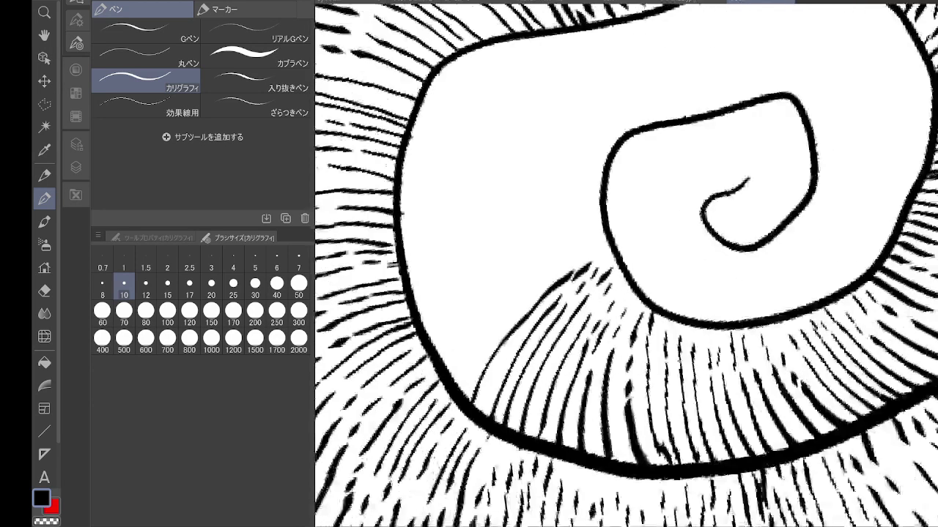
pyautogui.moveTo(472, 403); pyautogui.dragTo(518, 305)
pyautogui.moveTo(528, 292); pyautogui.dragTo(561, 261)
pyautogui.moveTo(576, 251); pyautogui.dragTo(589, 244)
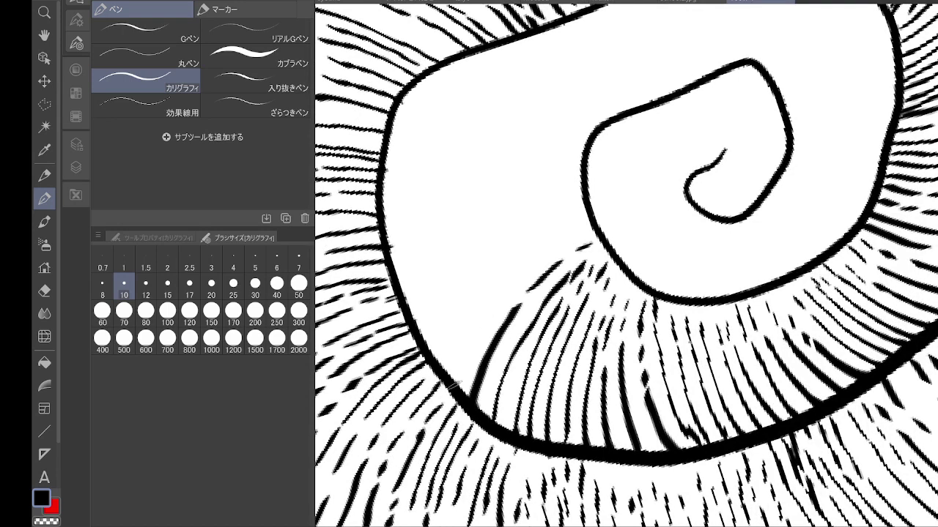
pyautogui.moveTo(448, 390)
pyautogui.mouseDown()
pyautogui.moveTo(547, 258)
pyautogui.moveTo(591, 230)
pyautogui.mouseUp()
pyautogui.moveTo(435, 362)
pyautogui.mouseDown()
pyautogui.moveTo(495, 287)
pyautogui.moveTo(579, 222)
pyautogui.mouseUp()
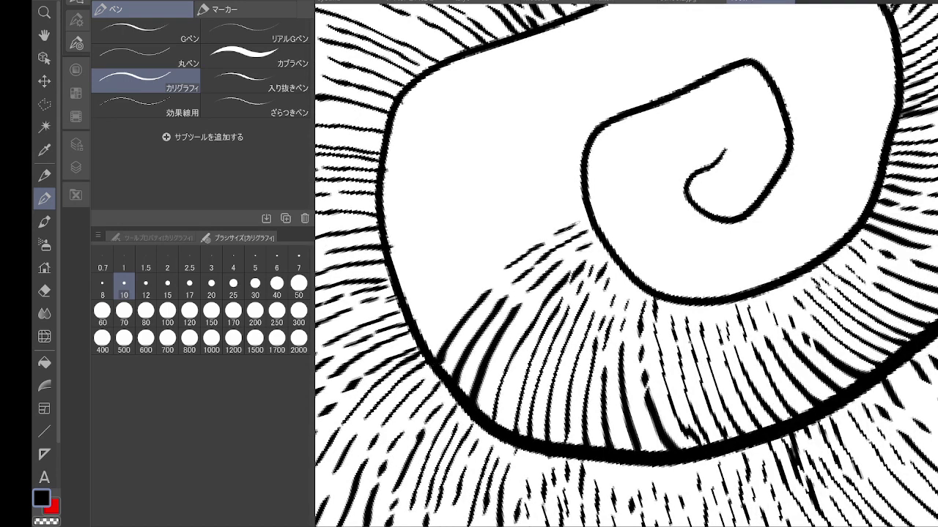
pyautogui.moveTo(426, 333)
pyautogui.mouseDown()
pyautogui.moveTo(582, 208)
pyautogui.moveTo(683, 248)
pyautogui.mouseUp()
# Step: Fill the band's rounded bend with bold tapering arcs from the outer outline, ending in broken dashes beside the inner loop
pyautogui.press('-')
pyautogui.press('-')
pyautogui.press('-')
pyautogui.press('-')
pyautogui.press('-')
pyautogui.press('-')
pyautogui.press('-')
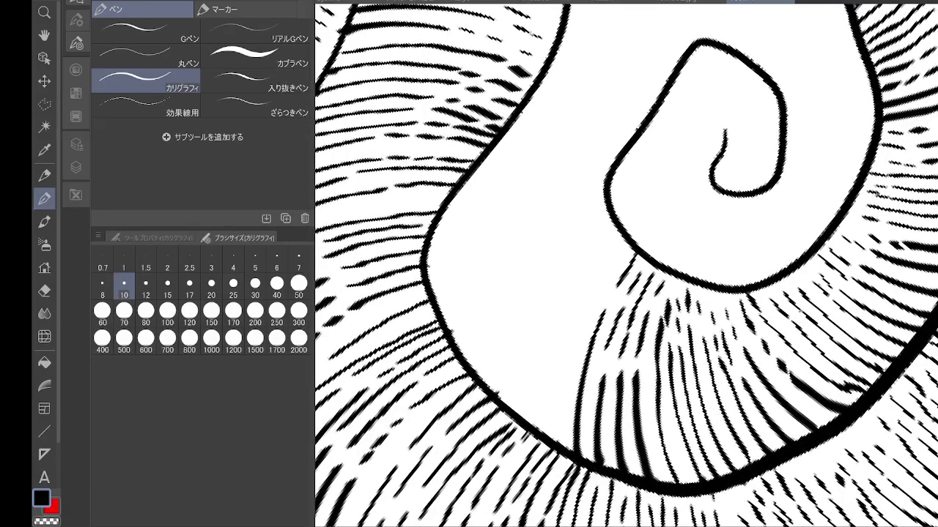
pyautogui.moveTo(553, 441)
pyautogui.mouseDown()
pyautogui.moveTo(572, 341)
pyautogui.moveTo(623, 243)
pyautogui.mouseUp()
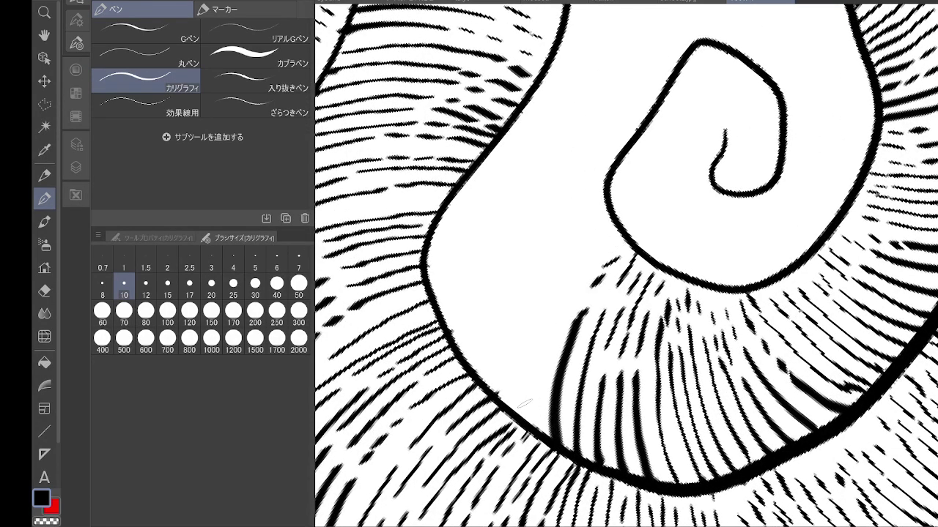
pyautogui.moveTo(529, 429)
pyautogui.mouseDown()
pyautogui.moveTo(557, 309)
pyautogui.moveTo(622, 230)
pyautogui.mouseUp()
pyautogui.moveTo(507, 403)
pyautogui.mouseDown()
pyautogui.moveTo(539, 302)
pyautogui.moveTo(605, 229)
pyautogui.mouseUp()
pyautogui.moveTo(486, 382)
pyautogui.mouseDown()
pyautogui.moveTo(534, 278)
pyautogui.moveTo(609, 198)
pyautogui.mouseUp()
pyautogui.moveTo(469, 366)
pyautogui.mouseDown()
pyautogui.moveTo(508, 281)
pyautogui.moveTo(603, 198)
pyautogui.mouseUp()
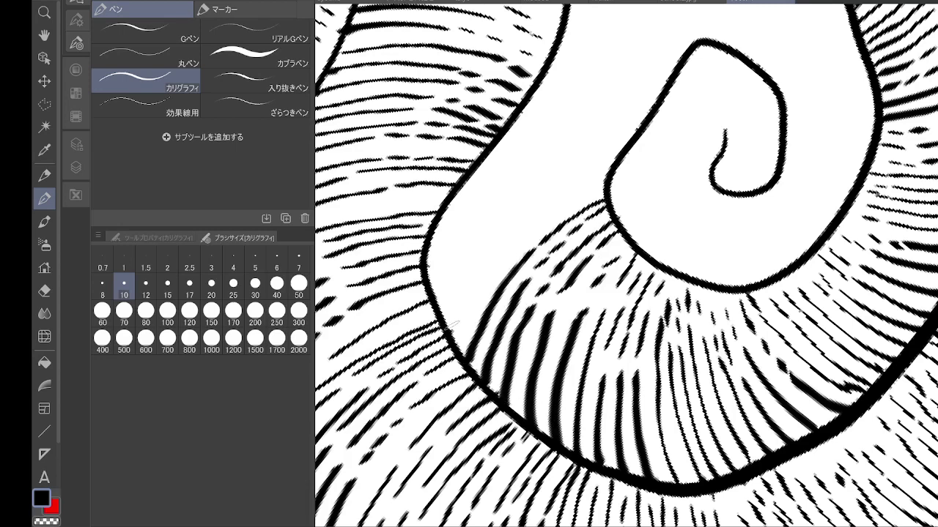
pyautogui.moveTo(450, 325)
pyautogui.mouseDown()
pyautogui.moveTo(555, 215)
pyautogui.moveTo(591, 196)
pyautogui.mouseUp()
pyautogui.moveTo(442, 293)
pyautogui.mouseDown()
pyautogui.moveTo(526, 213)
pyautogui.moveTo(586, 179)
pyautogui.mouseUp()
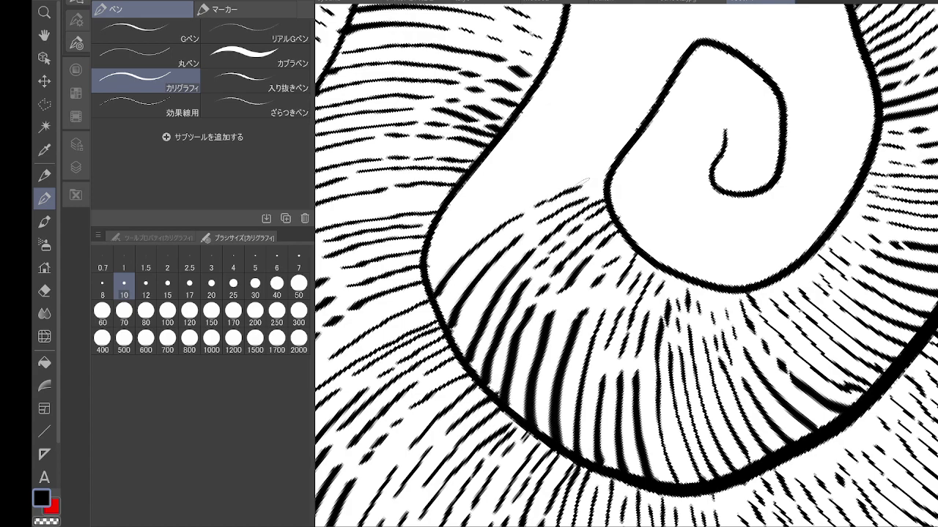
# Step: Carry the hatching out of the rounded bend with progressively shorter curved strokes between the two outlines
pyautogui.press('-')
pyautogui.press('-')
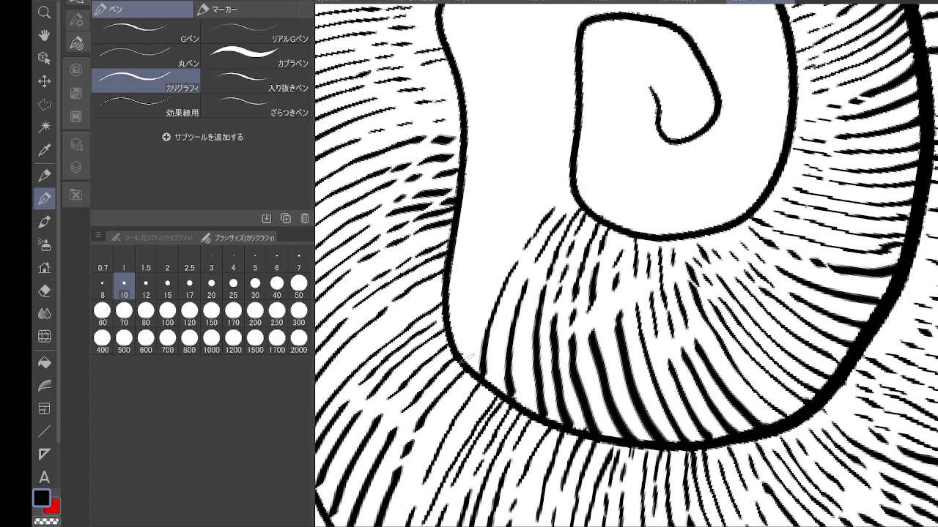
pyautogui.moveTo(469, 356)
pyautogui.mouseDown()
pyautogui.moveTo(514, 233)
pyautogui.moveTo(572, 185)
pyautogui.mouseUp()
pyautogui.moveTo(444, 318)
pyautogui.mouseDown()
pyautogui.moveTo(517, 214)
pyautogui.moveTo(551, 186)
pyautogui.mouseUp()
pyautogui.moveTo(462, 261)
pyautogui.mouseDown()
pyautogui.moveTo(456, 253)
pyautogui.moveTo(523, 187)
pyautogui.mouseUp()
# Step: Hatch the narrow stretch beside the inward-bowed outline with evenly spaced slanting arcs and light dashed tips at the inner loop
pyautogui.moveTo(451, 233)
pyautogui.mouseDown()
pyautogui.moveTo(515, 179)
pyautogui.moveTo(574, 290)
pyautogui.moveTo(647, 389)
pyautogui.mouseUp()
pyautogui.moveTo(543, 412); pyautogui.dragTo(605, 359)
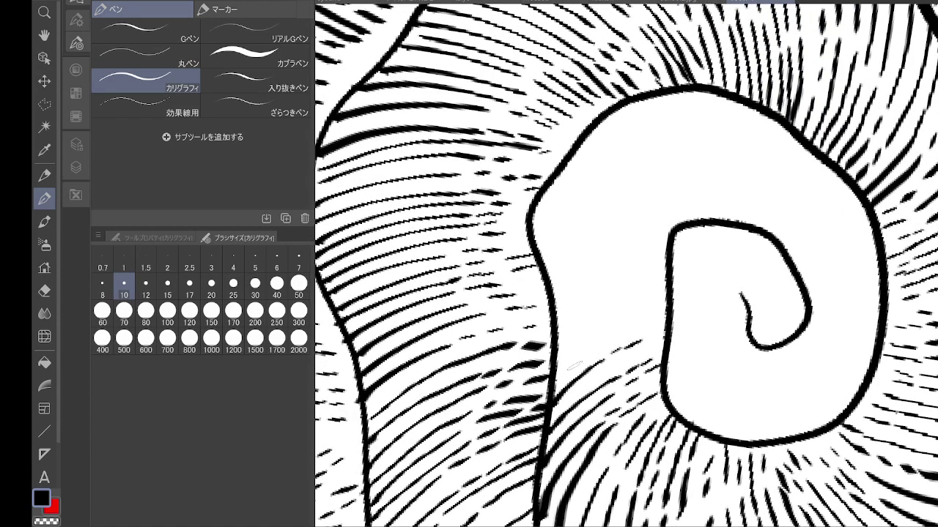
pyautogui.moveTo(549, 378); pyautogui.dragTo(639, 325)
pyautogui.moveTo(558, 350); pyautogui.dragTo(629, 308)
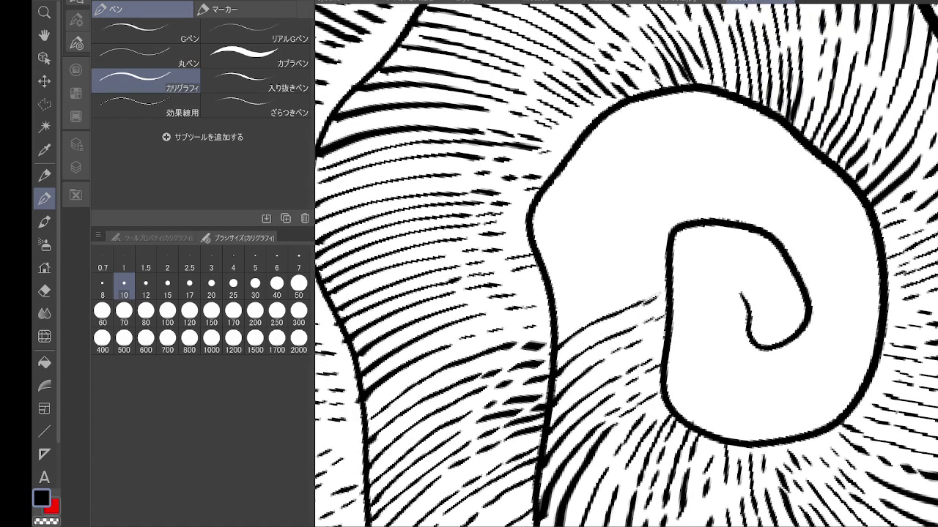
pyautogui.moveTo(559, 326); pyautogui.dragTo(637, 287)
pyautogui.moveTo(546, 306); pyautogui.dragTo(639, 262)
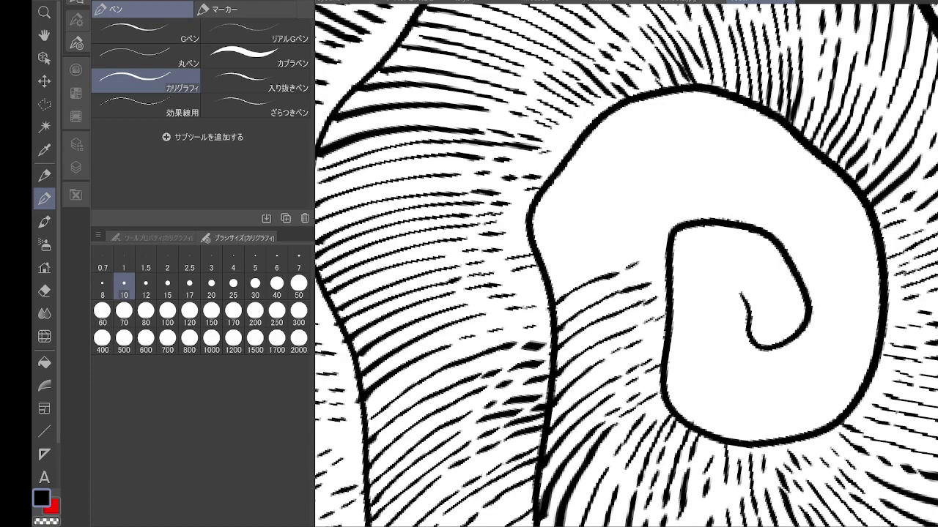
pyautogui.moveTo(546, 287)
pyautogui.mouseDown()
pyautogui.moveTo(637, 249)
pyautogui.moveTo(632, 231)
pyautogui.mouseUp()
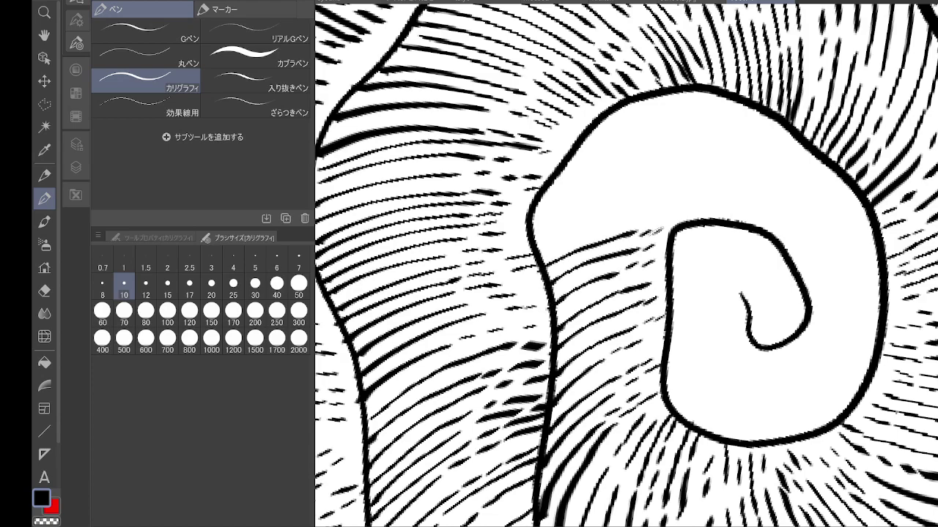
# Step: Hatch around the outline's next corner with heavy short strokes and detached tips, easing into thinner arcs beyond it
pyautogui.moveTo(788, 106); pyautogui.dragTo(639, 88)
pyautogui.moveTo(599, 378); pyautogui.dragTo(638, 278)
pyautogui.moveTo(643, 272); pyautogui.dragTo(652, 265)
pyautogui.moveTo(577, 373); pyautogui.dragTo(629, 270)
pyautogui.moveTo(632, 262); pyautogui.dragTo(644, 255)
pyautogui.moveTo(563, 349); pyautogui.dragTo(608, 270)
pyautogui.moveTo(625, 256); pyautogui.dragTo(639, 244)
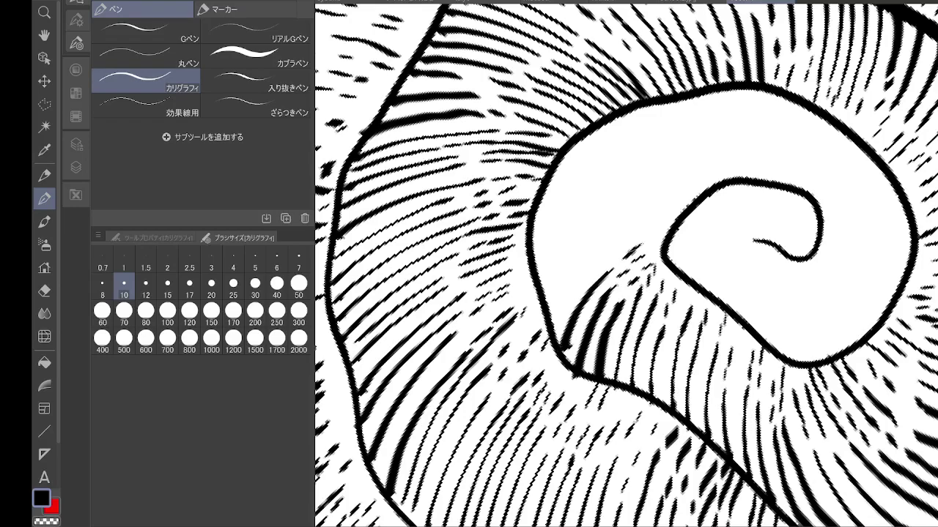
pyautogui.moveTo(549, 315); pyautogui.dragTo(603, 260)
pyautogui.moveTo(549, 289); pyautogui.dragTo(637, 222)
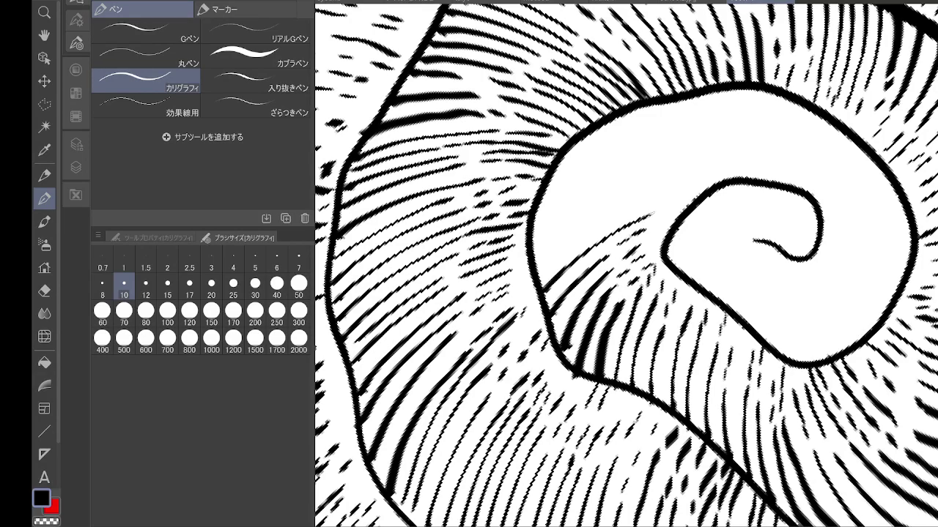
# Step: Add thick-based, sweeping arcs past the corner, reaching from the outer outline toward the inner loop's bend
pyautogui.press('-')
pyautogui.press('-')
pyautogui.press('-')
pyautogui.moveTo(604, 375)
pyautogui.mouseDown()
pyautogui.moveTo(621, 283)
pyautogui.moveTo(652, 230)
pyautogui.mouseUp()
pyautogui.moveTo(578, 366)
pyautogui.mouseDown()
pyautogui.moveTo(602, 274)
pyautogui.moveTo(642, 215)
pyautogui.mouseUp()
pyautogui.moveTo(559, 343)
pyautogui.mouseDown()
pyautogui.moveTo(588, 257)
pyautogui.moveTo(645, 195)
pyautogui.mouseUp()
pyautogui.moveTo(539, 307)
pyautogui.mouseDown()
pyautogui.moveTo(573, 238)
pyautogui.moveTo(644, 174)
pyautogui.mouseUp()
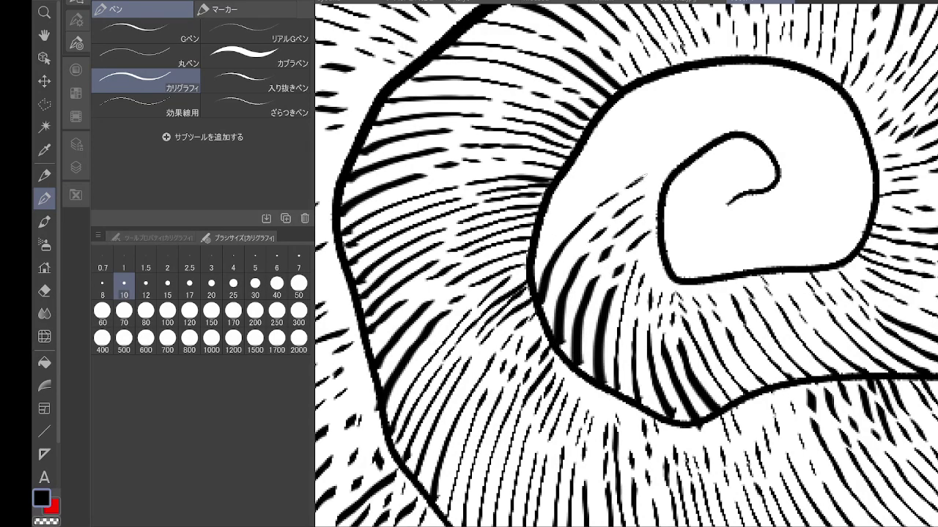
# Step: Add bold curved strokes farther around the innermost band and undo the stray stroke across the central coil
pyautogui.press('-')
pyautogui.press('-')
pyautogui.press('-')
pyautogui.moveTo(566, 342)
pyautogui.mouseDown()
pyautogui.moveTo(577, 221)
pyautogui.moveTo(608, 194)
pyautogui.mouseUp()
pyautogui.moveTo(544, 304)
pyautogui.mouseDown()
pyautogui.moveTo(564, 218)
pyautogui.moveTo(622, 165)
pyautogui.mouseUp()
pyautogui.moveTo(524, 241); pyautogui.dragTo(603, 164)
pyautogui.moveTo(673, 132); pyautogui.dragTo(651, 262)
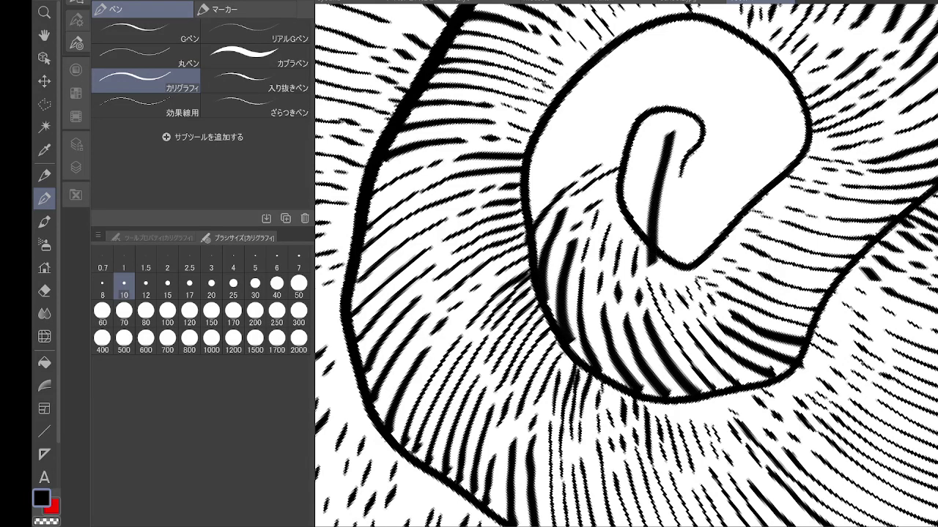
pyautogui.hotkey('ctrl', 'z')
# Step: Fill the narrowing band beside the coil's rounded end with close, short arcs that thin toward the inner line
pyautogui.moveTo(532, 193)
pyautogui.mouseDown()
pyautogui.moveTo(513, 346)
pyautogui.moveTo(538, 408)
pyautogui.moveTo(589, 334)
pyautogui.mouseUp()
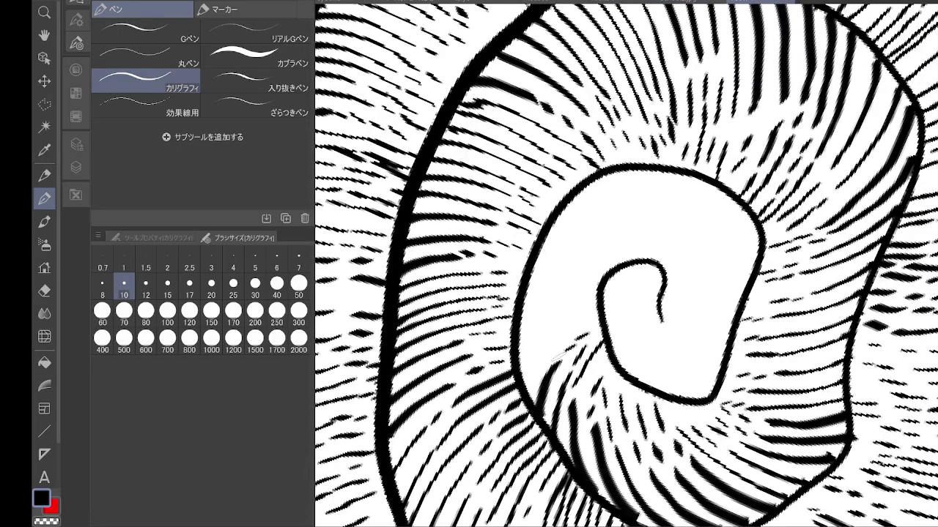
pyautogui.moveTo(529, 396); pyautogui.dragTo(562, 342)
pyautogui.moveTo(513, 382); pyautogui.dragTo(560, 329)
pyautogui.moveTo(545, 337); pyautogui.dragTo(582, 312)
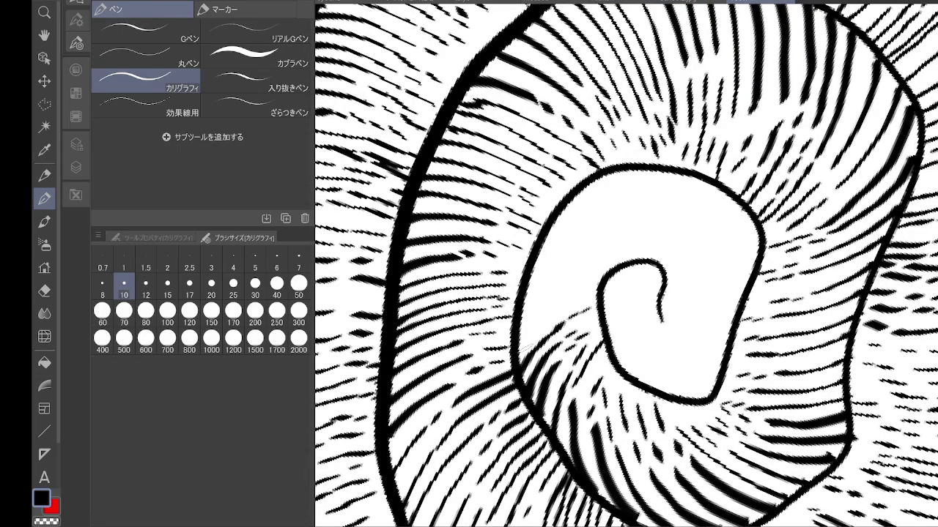
pyautogui.moveTo(518, 354); pyautogui.dragTo(589, 296)
pyautogui.moveTo(510, 335); pyautogui.dragTo(573, 286)
pyautogui.moveTo(521, 310)
pyautogui.mouseDown()
pyautogui.moveTo(581, 282)
pyautogui.moveTo(597, 263)
pyautogui.mouseUp()
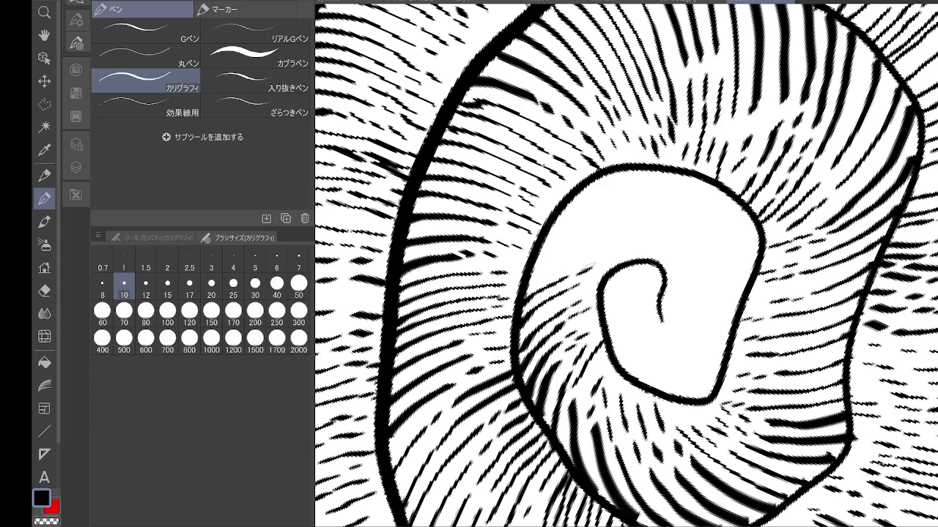
# Step: Continue around the coil's end with small tapering arcs and detached dashes, following the curve of the enclosing outline
pyautogui.press('-')
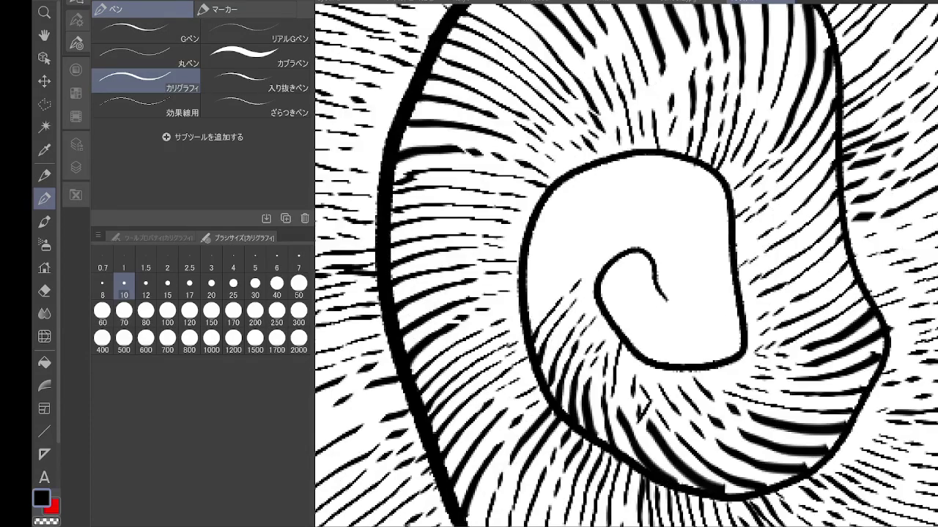
pyautogui.press('-')
pyautogui.press('-')
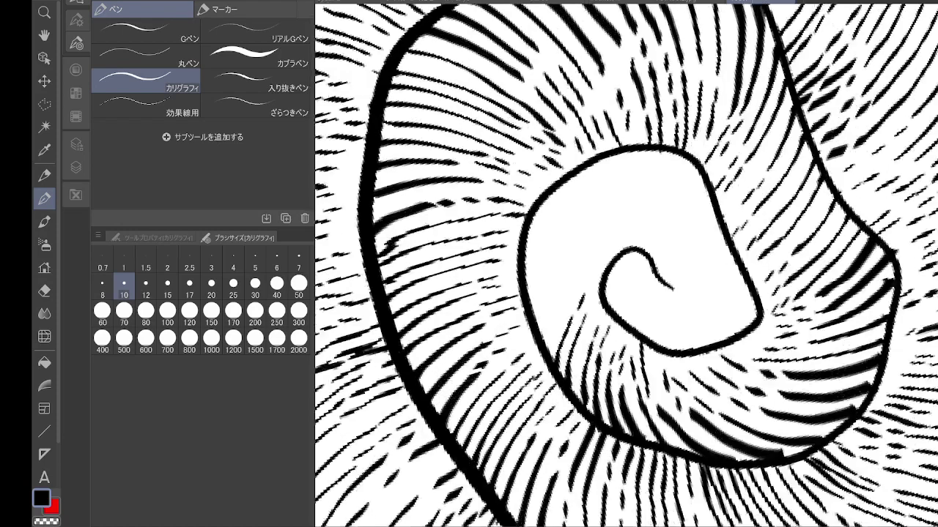
pyautogui.moveTo(557, 366); pyautogui.dragTo(599, 277)
pyautogui.moveTo(545, 341); pyautogui.dragTo(579, 283)
pyautogui.moveTo(535, 311)
pyautogui.mouseDown()
pyautogui.moveTo(590, 273)
pyautogui.moveTo(579, 263)
pyautogui.mouseUp()
pyautogui.moveTo(564, 272); pyautogui.dragTo(602, 246)
pyautogui.moveTo(523, 298); pyautogui.dragTo(579, 254)
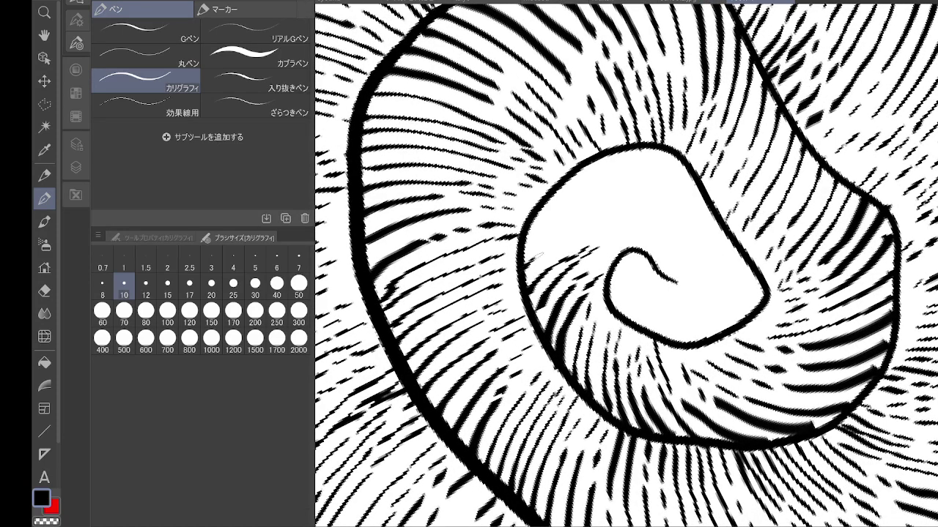
pyautogui.moveTo(525, 264); pyautogui.dragTo(588, 233)
pyautogui.moveTo(571, 244); pyautogui.dragTo(598, 226)
# Step: Hatch the open area beyond the coil's end with short thick strokes from the enclosing outline and small separate tip dashes
pyautogui.press('-')
pyautogui.press('-')
pyautogui.press('-')
pyautogui.press('-')
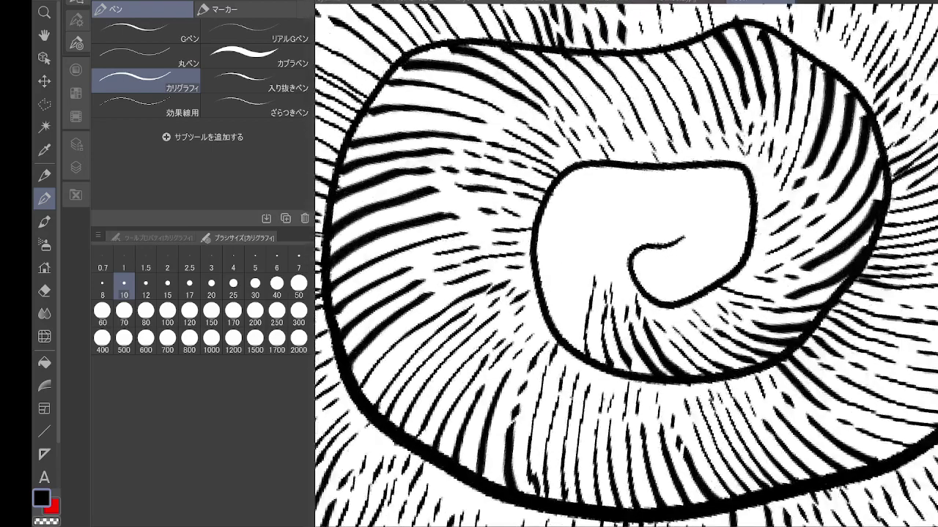
pyautogui.moveTo(566, 349); pyautogui.dragTo(579, 300)
pyautogui.moveTo(577, 284); pyautogui.dragTo(591, 273)
pyautogui.moveTo(548, 335); pyautogui.dragTo(578, 258)
pyautogui.moveTo(541, 290); pyautogui.dragTo(557, 259)
pyautogui.moveTo(572, 265); pyautogui.dragTo(587, 248)
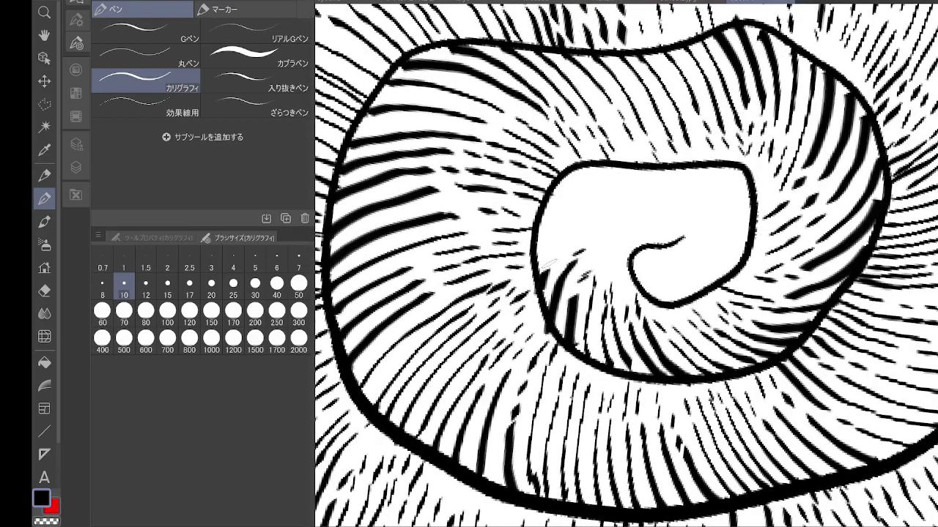
# Step: Carry short, closely spaced strokes along the enclosing outline up to its rounded corner, with small dashes on the inner side
pyautogui.moveTo(542, 274); pyautogui.dragTo(580, 232)
pyautogui.moveTo(567, 241); pyautogui.dragTo(591, 223)
pyautogui.moveTo(537, 248); pyautogui.dragTo(586, 208)
pyautogui.moveTo(570, 217); pyautogui.dragTo(601, 201)
pyautogui.moveTo(541, 224); pyautogui.dragTo(558, 208)
pyautogui.moveTo(546, 215); pyautogui.dragTo(605, 191)
pyautogui.moveTo(570, 188); pyautogui.dragTo(583, 181)
pyautogui.moveTo(555, 190)
pyautogui.mouseDown()
pyautogui.moveTo(612, 176)
pyautogui.moveTo(651, 144)
pyautogui.mouseUp()
pyautogui.moveTo(579, 199); pyautogui.dragTo(614, 162)
pyautogui.moveTo(571, 244); pyautogui.dragTo(597, 185)
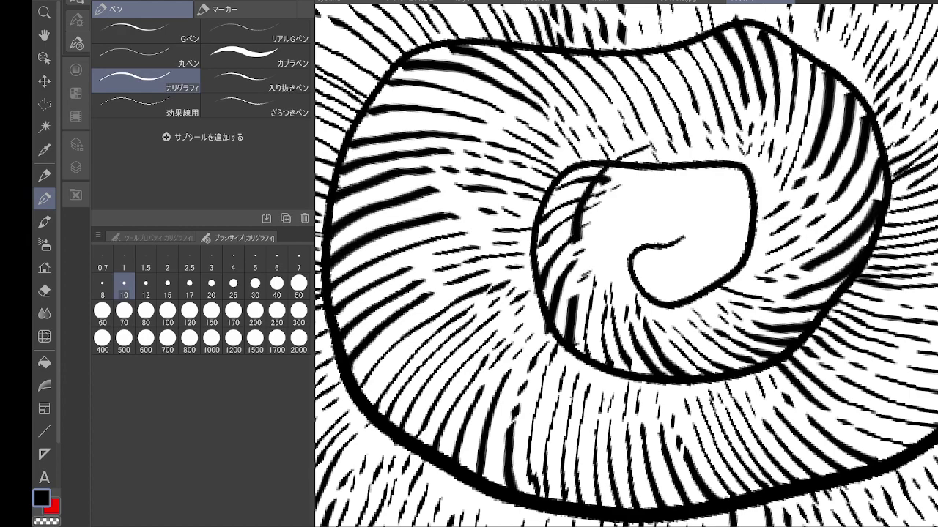
pyautogui.hotkey('ctrl', 'z')
pyautogui.hotkey('ctrl', 'z')
# Step: Line the straight side of the innermost outline with short slanted strokes and continue around its corner onto the curved side
pyautogui.press('-')
pyautogui.press('-')
pyautogui.press('-')
pyautogui.press('-')
pyautogui.press('-')
pyautogui.press('-')
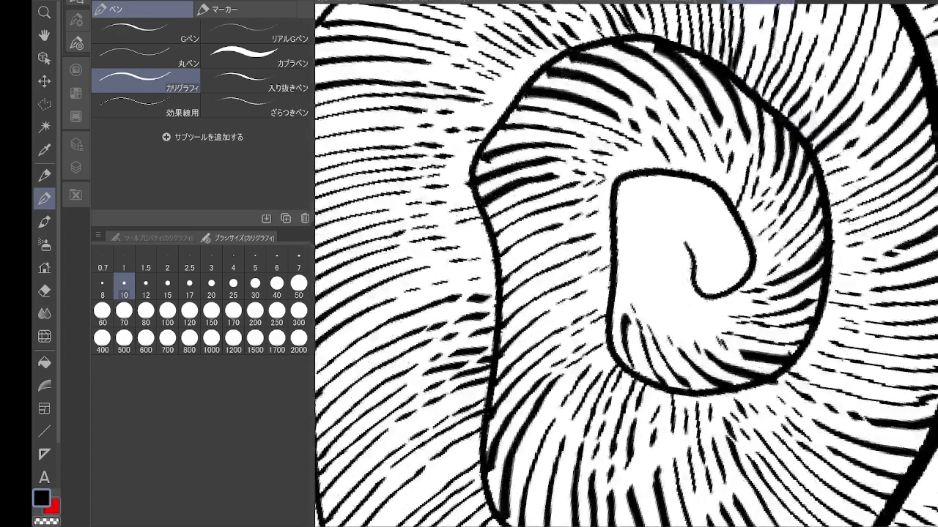
pyautogui.moveTo(612, 320); pyautogui.dragTo(652, 261)
pyautogui.moveTo(616, 292); pyautogui.dragTo(651, 249)
pyautogui.moveTo(616, 271); pyautogui.dragTo(652, 234)
pyautogui.moveTo(617, 252)
pyautogui.mouseDown()
pyautogui.moveTo(654, 186)
pyautogui.moveTo(682, 174)
pyautogui.mouseUp()
pyautogui.moveTo(668, 205); pyautogui.dragTo(685, 195)
pyautogui.moveTo(686, 193); pyautogui.dragTo(702, 181)
pyautogui.moveTo(686, 211); pyautogui.dragTo(702, 192)
pyautogui.moveTo(702, 204); pyautogui.dragTo(720, 186)
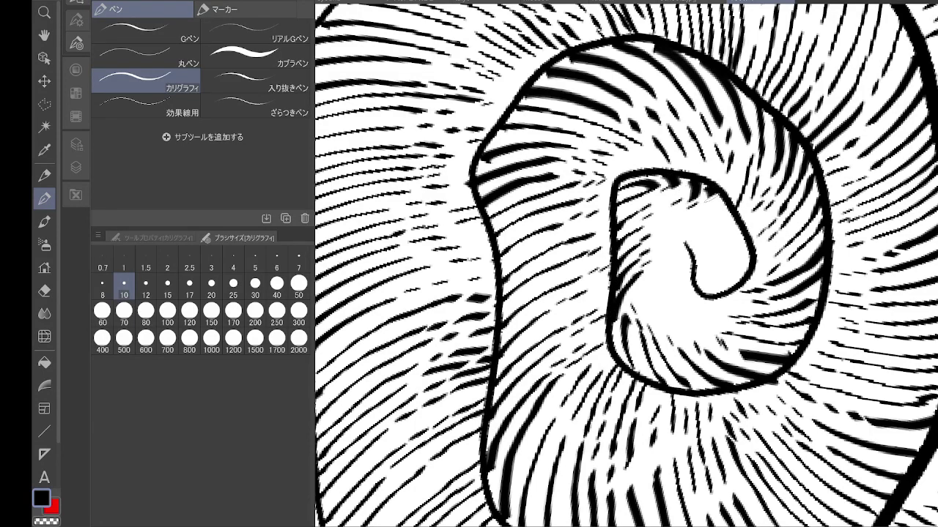
# Step: Add short thick ticks along the inside of the innermost outline's curve as it turns toward the coil's tip
pyautogui.moveTo(696, 221); pyautogui.dragTo(721, 193)
pyautogui.moveTo(716, 205); pyautogui.dragTo(734, 193)
pyautogui.moveTo(707, 228); pyautogui.dragTo(734, 195)
pyautogui.moveTo(709, 234); pyautogui.dragTo(740, 221)
pyautogui.moveTo(741, 223); pyautogui.dragTo(745, 215)
pyautogui.moveTo(718, 249); pyautogui.dragTo(738, 233)
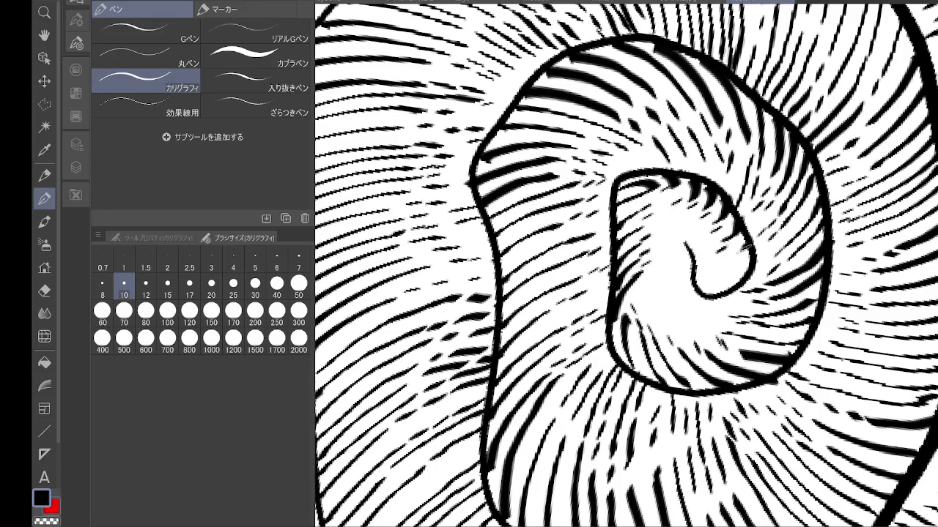
# Step: Finish the hatching inside the final hook with small slanted strokes leading to the spiral's tip
pyautogui.moveTo(719, 266); pyautogui.dragTo(749, 246)
pyautogui.moveTo(717, 271); pyautogui.dragTo(749, 256)
pyautogui.moveTo(718, 289); pyautogui.dragTo(737, 274)
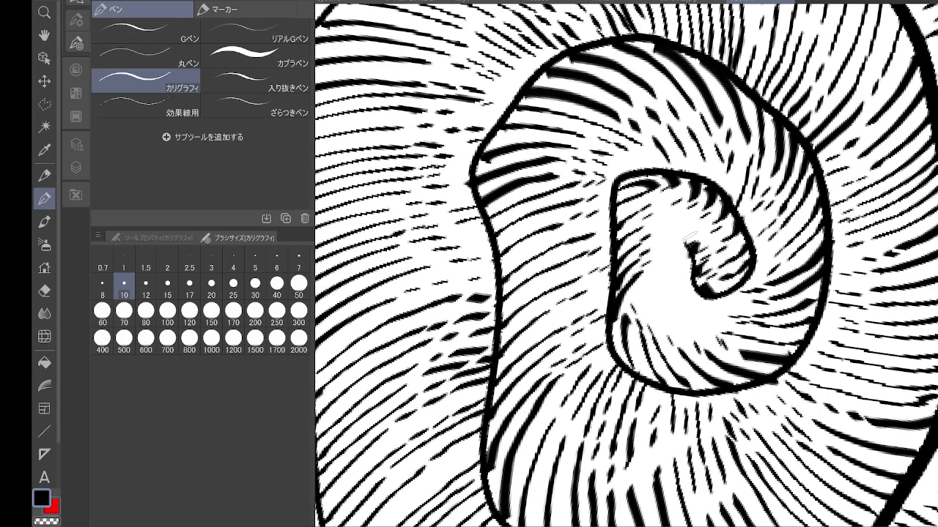
# Step: Review the whole illustration on its red background with the canvas set upright
pyautogui.scroll(-4, 767, 280)
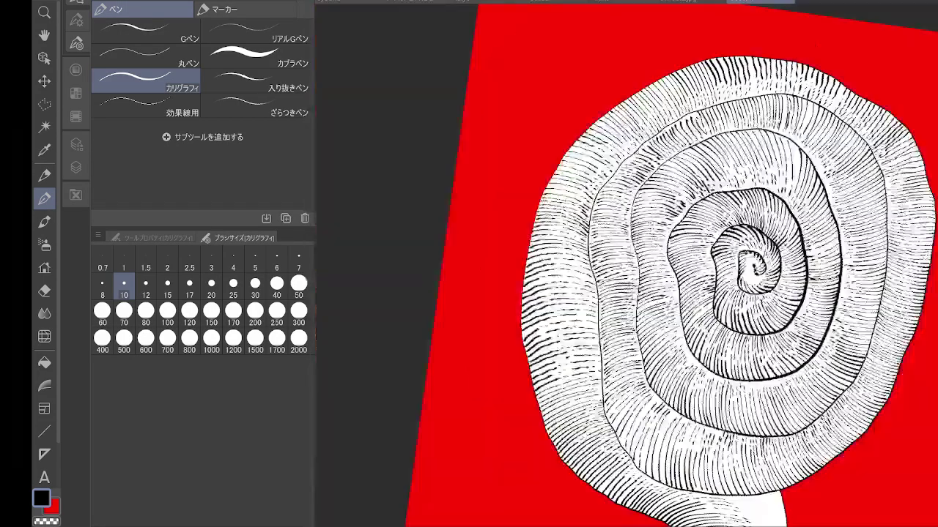
pyautogui.scroll(-4, 767, 280)
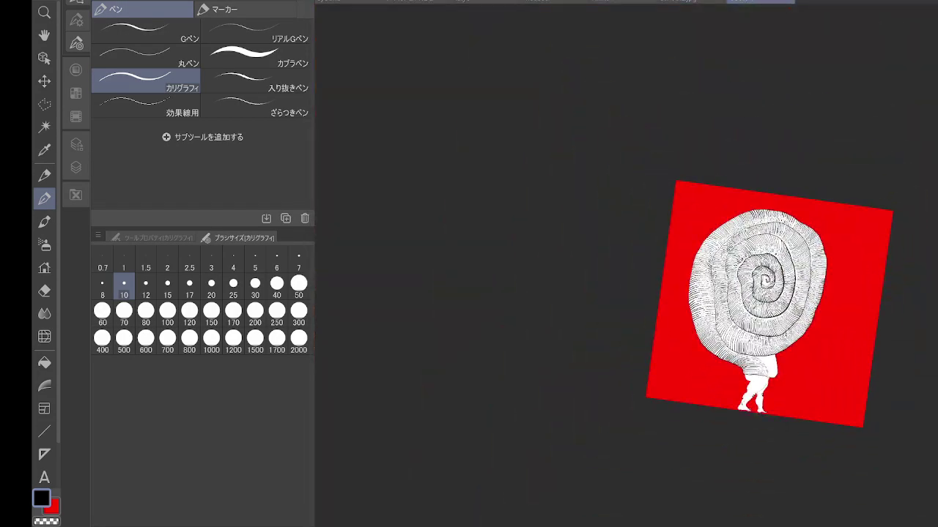
pyautogui.moveTo(769, 304); pyautogui.dragTo(721, 276)
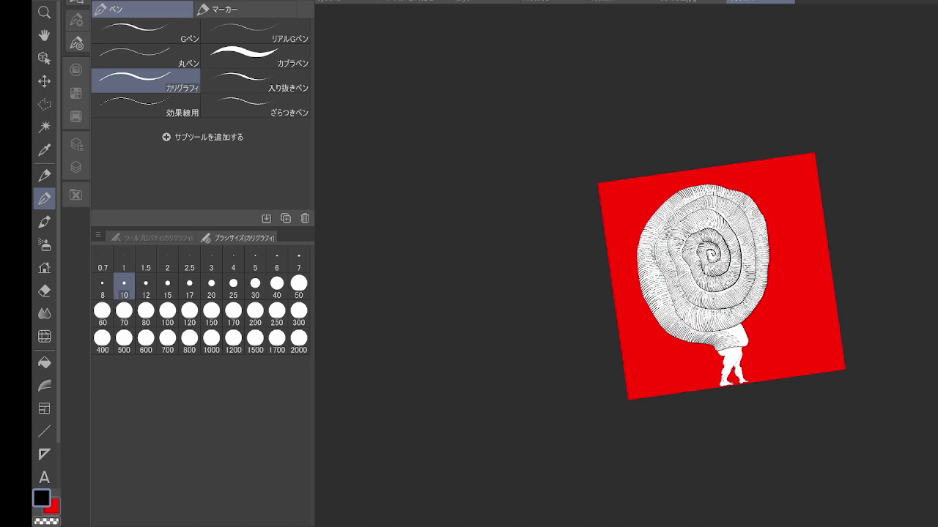
pyautogui.moveTo(721, 276); pyautogui.dragTo(652, 300)
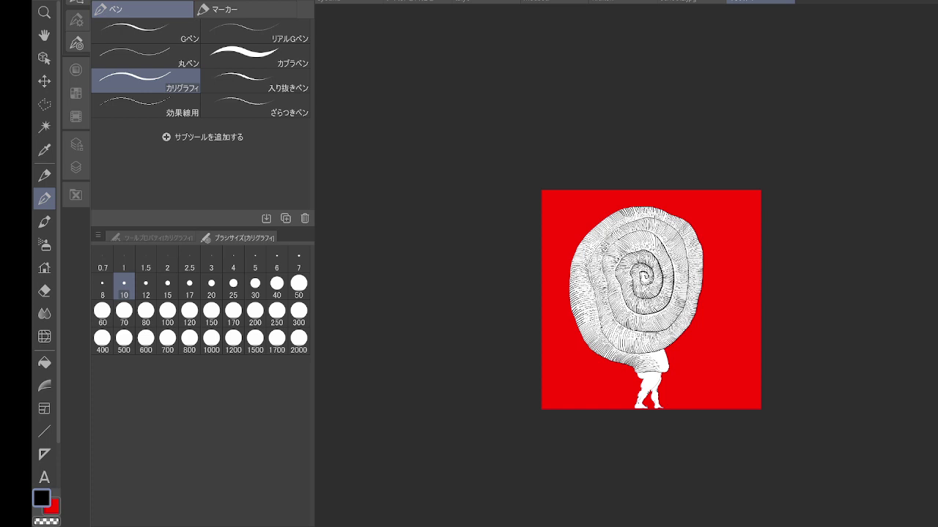
# Step: Enlarge the finished spiral illustration without the side palettes around it and close its document
pyautogui.hotkey('ctrl', 'w')
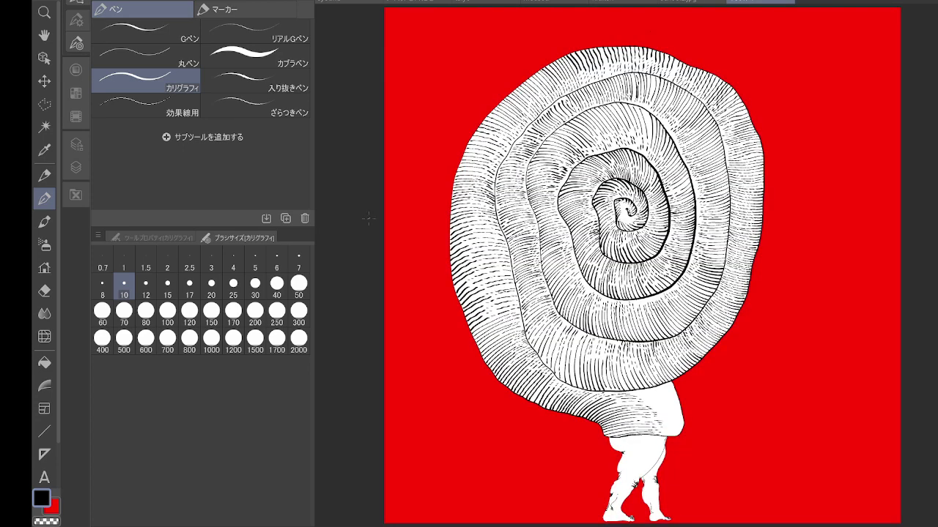
pyautogui.press('Tab')
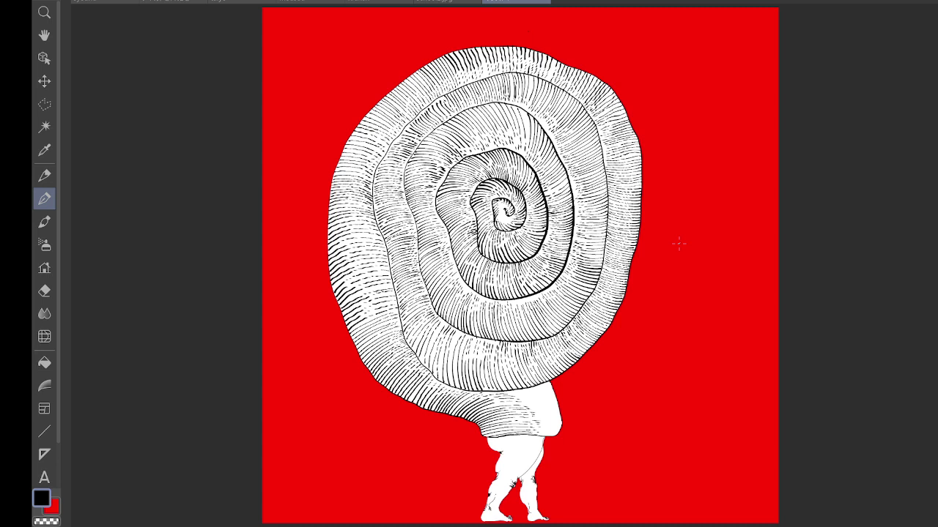
pyautogui.hotkey('ctrl', 'w')
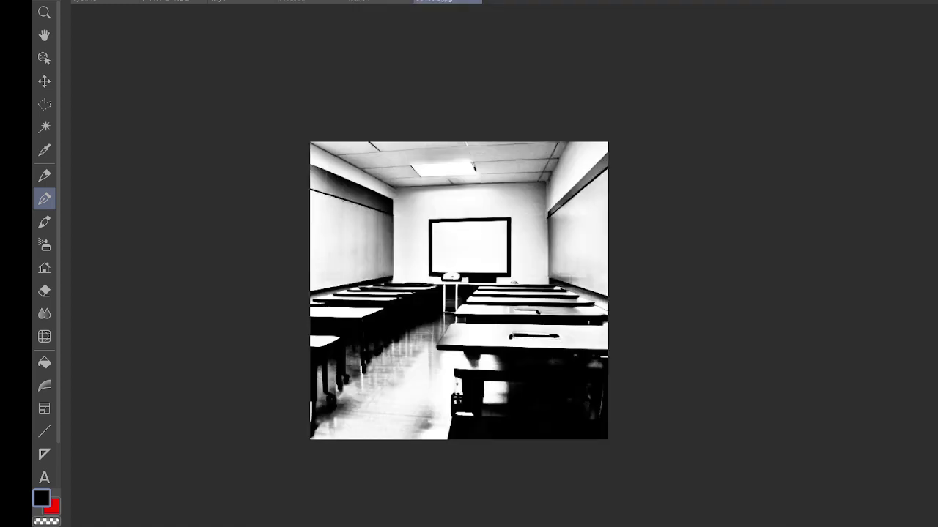
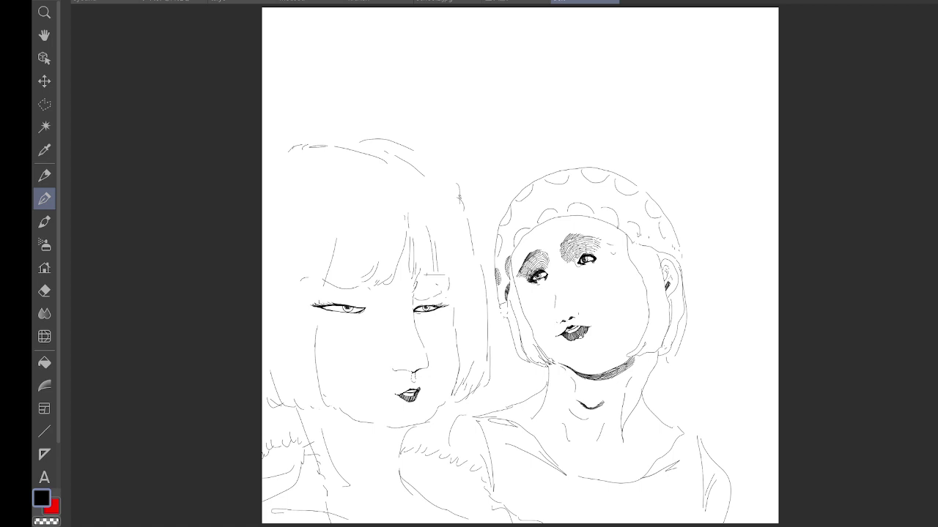
# Step: Look through the other open drawings and bring up the one with the red sky and the lying man
pyautogui.hotkey('ctrl', 'Tab')
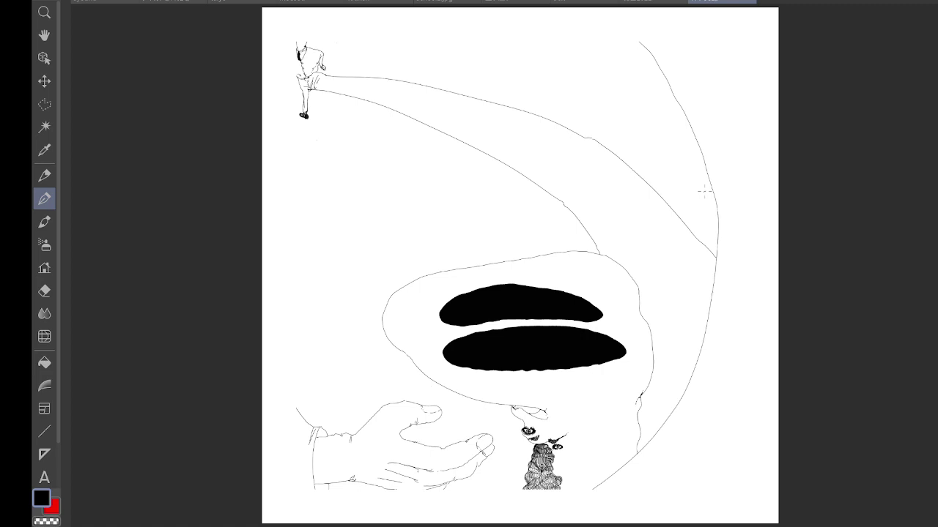
pyautogui.click(105, 2)
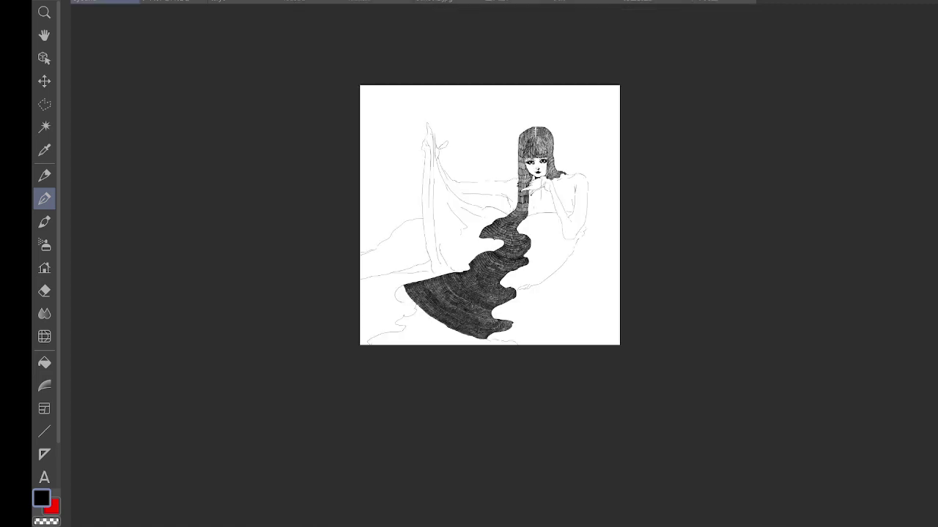
pyautogui.moveTo(489, 214); pyautogui.dragTo(515, 137)
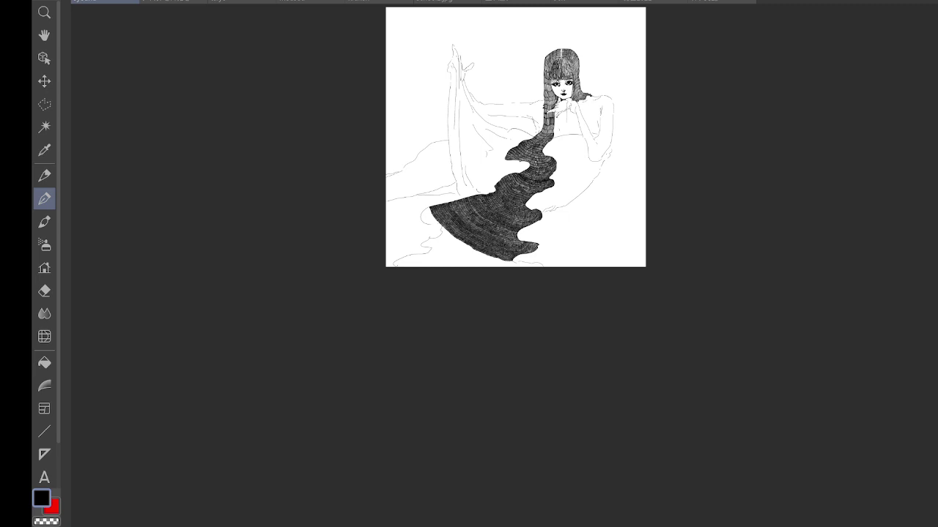
pyautogui.click(173, 1)
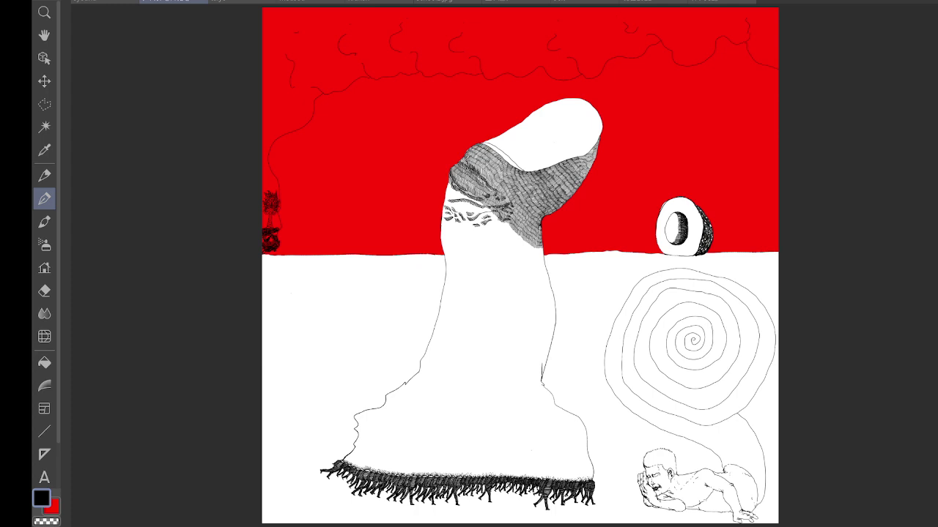
# Step: Fill the front of the lying man's hair and the strip along his hairline with dense black pen strokes
pyautogui.hscroll(3, 520, 265)
pyautogui.scroll(-5, 519, 265)
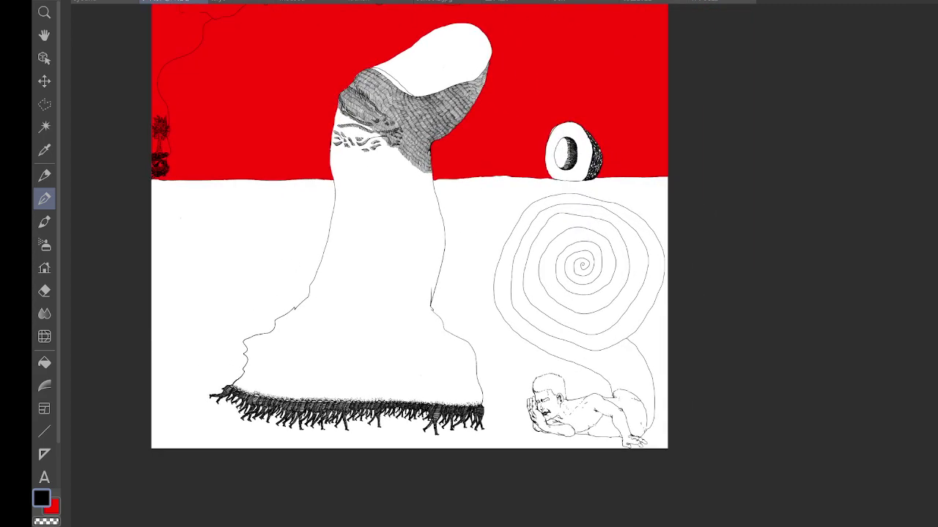
pyautogui.scroll(-1, 403, 152)
pyautogui.scroll(4, 664, 162)
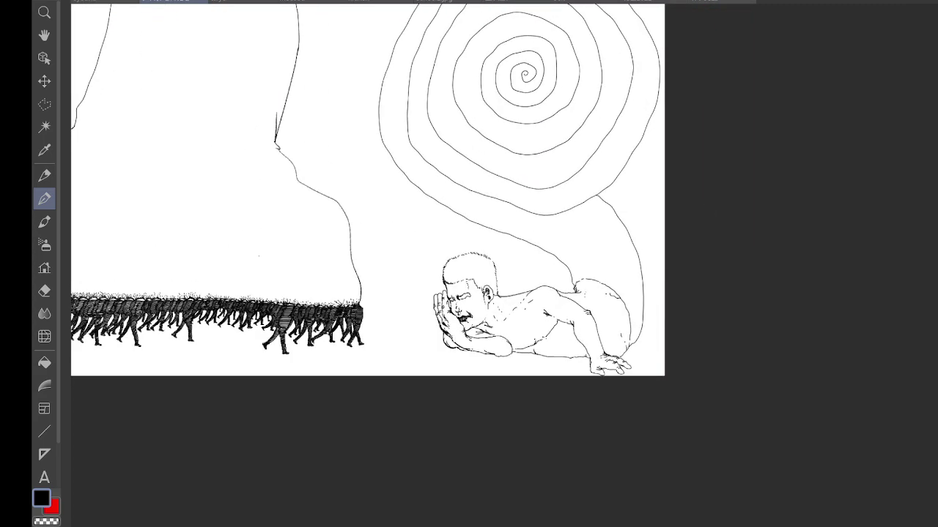
pyautogui.hscroll(-2, 404, 189)
pyautogui.scroll(-1, 404, 189)
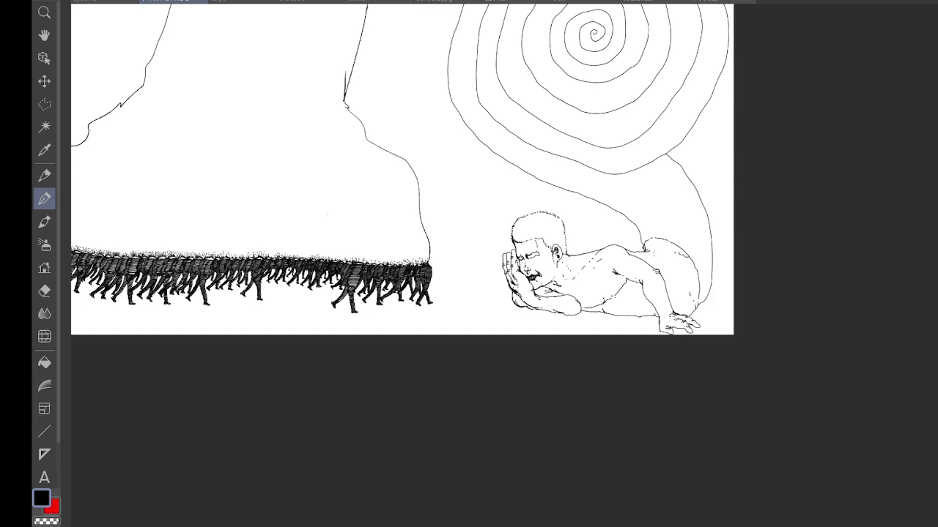
pyautogui.scroll(6, 554, 243)
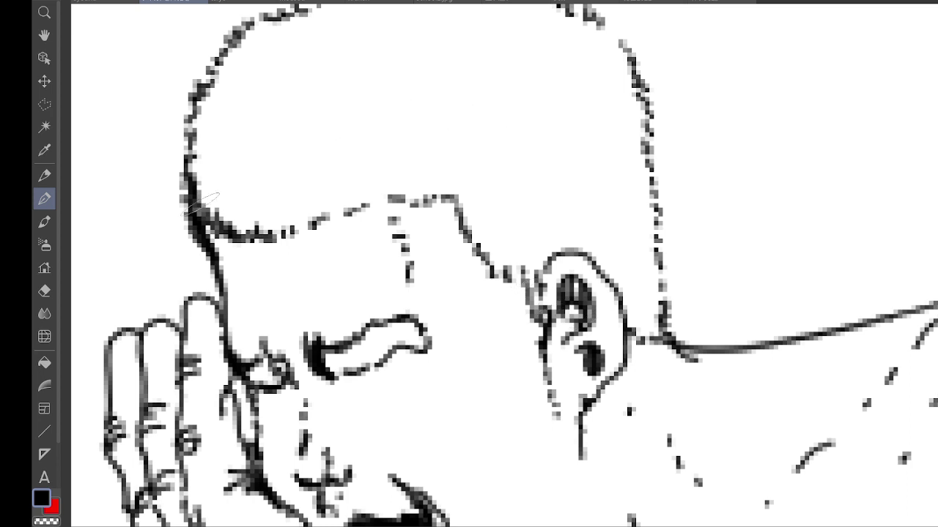
pyautogui.moveTo(200, 205)
pyautogui.mouseDown()
pyautogui.moveTo(199, 182)
pyautogui.moveTo(220, 211)
pyautogui.moveTo(282, 233)
pyautogui.moveTo(336, 202)
pyautogui.moveTo(448, 169)
pyautogui.moveTo(483, 192)
pyautogui.moveTo(513, 233)
pyautogui.moveTo(532, 241)
pyautogui.moveTo(567, 228)
pyautogui.mouseUp()
pyautogui.moveTo(219, 109)
pyautogui.mouseDown()
pyautogui.moveTo(200, 169)
pyautogui.moveTo(210, 92)
pyautogui.moveTo(236, 46)
pyautogui.moveTo(218, 129)
pyautogui.moveTo(267, 101)
pyautogui.moveTo(272, 119)
pyautogui.moveTo(249, 210)
pyautogui.moveTo(269, 211)
pyautogui.moveTo(242, 204)
pyautogui.moveTo(313, 196)
pyautogui.moveTo(359, 162)
pyautogui.moveTo(273, 218)
pyautogui.moveTo(370, 158)
pyautogui.moveTo(291, 210)
pyautogui.moveTo(335, 193)
pyautogui.moveTo(280, 211)
pyautogui.moveTo(366, 168)
pyautogui.mouseUp()
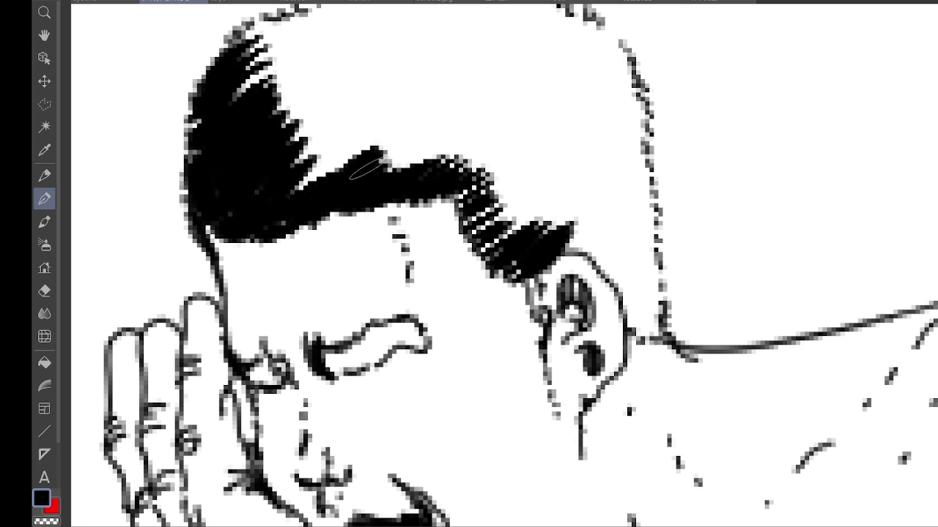
# Step: Fill the rest of the man's hair solid black up to its outline, leaving a few thin highlights above the ear
pyautogui.moveTo(567, 85)
pyautogui.mouseDown()
pyautogui.moveTo(487, 163)
pyautogui.moveTo(406, 302)
pyautogui.mouseUp()
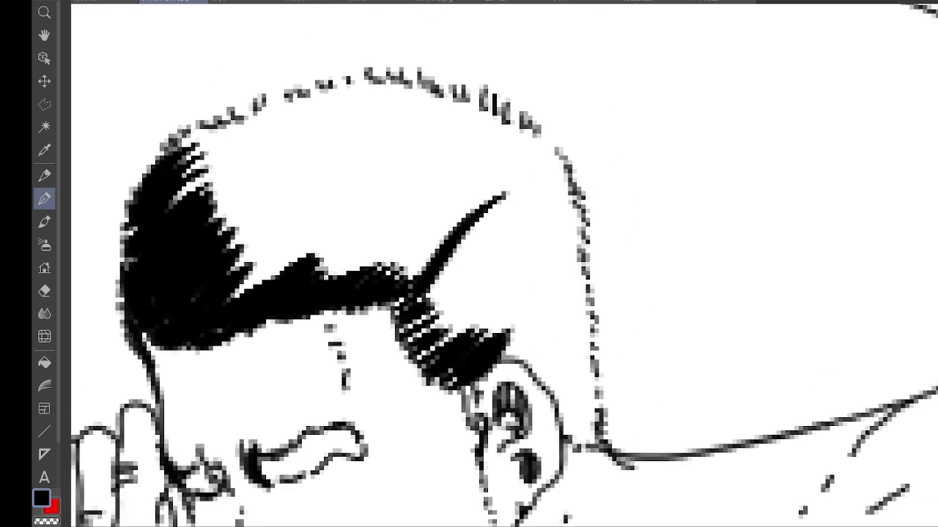
pyautogui.hotkey('ctrl', 'z')
pyautogui.moveTo(173, 165)
pyautogui.mouseDown()
pyautogui.moveTo(199, 149)
pyautogui.moveTo(208, 128)
pyautogui.moveTo(300, 90)
pyautogui.moveTo(187, 187)
pyautogui.moveTo(264, 176)
pyautogui.moveTo(344, 220)
pyautogui.moveTo(414, 209)
pyautogui.moveTo(336, 263)
pyautogui.moveTo(355, 204)
pyautogui.moveTo(315, 110)
pyautogui.moveTo(352, 88)
pyautogui.moveTo(264, 174)
pyautogui.moveTo(315, 131)
pyautogui.moveTo(323, 154)
pyautogui.moveTo(379, 159)
pyautogui.moveTo(440, 117)
pyautogui.moveTo(519, 143)
pyautogui.moveTo(553, 242)
pyautogui.moveTo(522, 224)
pyautogui.mouseUp()
pyautogui.moveTo(375, 264)
pyautogui.mouseDown()
pyautogui.moveTo(411, 292)
pyautogui.moveTo(427, 271)
pyautogui.moveTo(477, 247)
pyautogui.moveTo(475, 225)
pyautogui.moveTo(457, 225)
pyautogui.moveTo(500, 201)
pyautogui.moveTo(455, 272)
pyautogui.moveTo(431, 288)
pyautogui.moveTo(441, 285)
pyautogui.moveTo(444, 311)
pyautogui.moveTo(475, 293)
pyautogui.moveTo(499, 247)
pyautogui.moveTo(535, 263)
pyautogui.moveTo(439, 319)
pyautogui.moveTo(515, 353)
pyautogui.moveTo(526, 350)
pyautogui.moveTo(515, 308)
pyautogui.moveTo(496, 296)
pyautogui.moveTo(530, 263)
pyautogui.moveTo(553, 262)
pyautogui.moveTo(563, 244)
pyautogui.moveTo(567, 272)
pyautogui.moveTo(569, 218)
pyautogui.moveTo(558, 316)
pyautogui.moveTo(547, 306)
pyautogui.moveTo(534, 347)
pyautogui.moveTo(572, 441)
pyautogui.moveTo(588, 441)
pyautogui.moveTo(572, 315)
pyautogui.mouseUp()
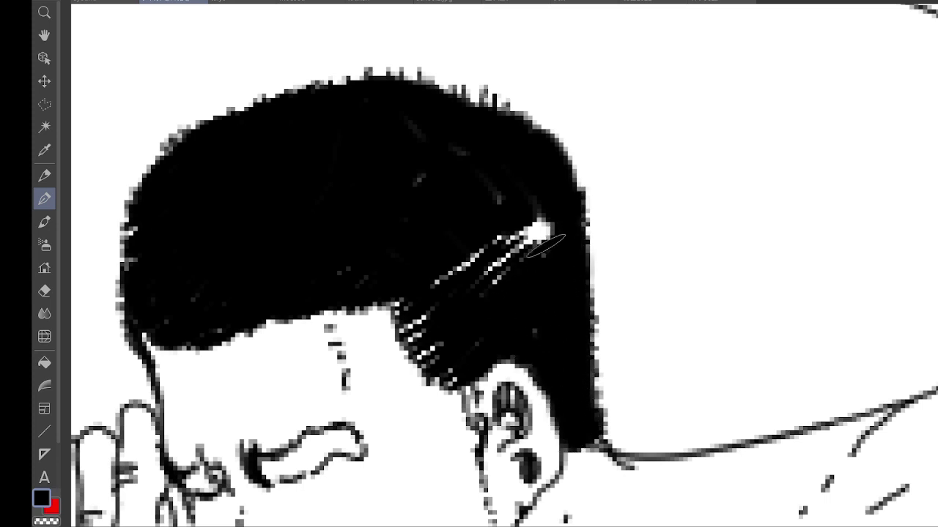
pyautogui.moveTo(546, 247); pyautogui.dragTo(546, 217)
# Step: Fill both of the lying man's eyebrows solid black and check the figure within the whole picture
pyautogui.scroll(-5, 510, 266)
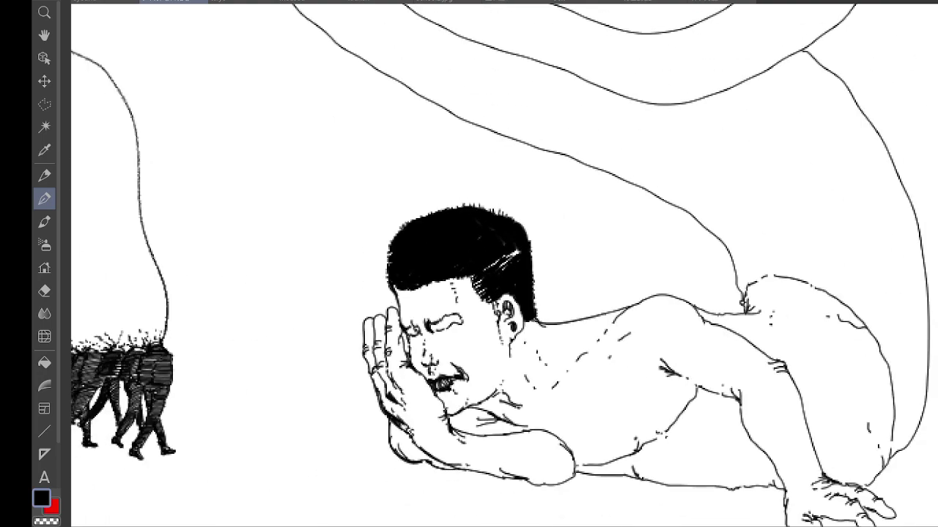
pyautogui.scroll(-2, 451, 286)
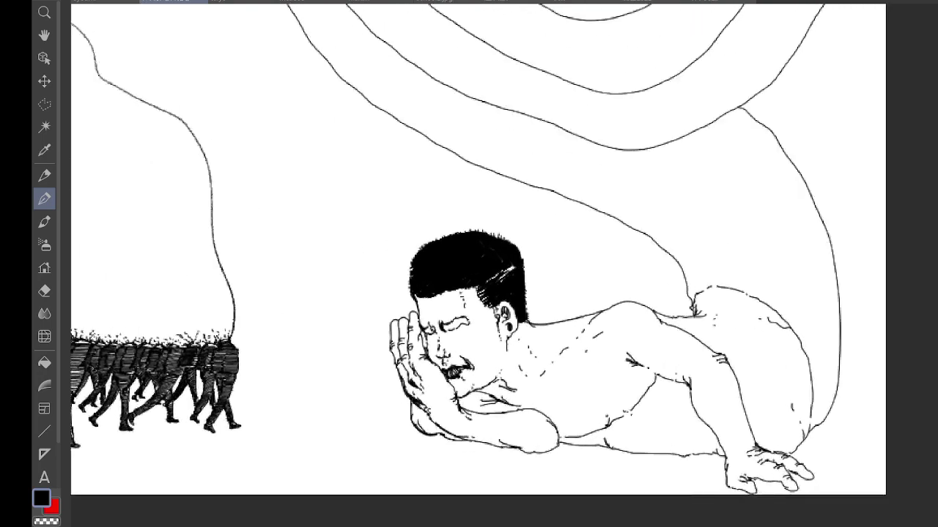
pyautogui.scroll(5, 451, 285)
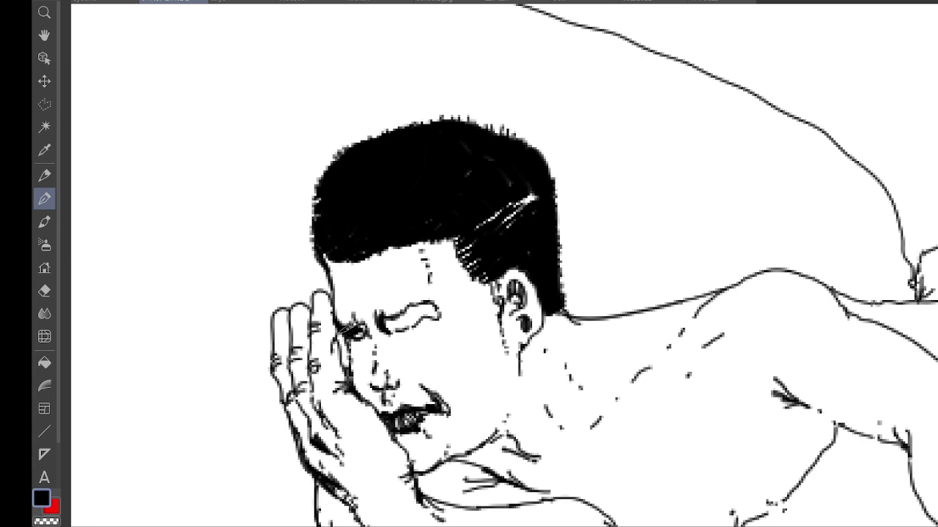
pyautogui.moveTo(355, 328)
pyautogui.mouseDown()
pyautogui.moveTo(437, 302)
pyautogui.moveTo(443, 310)
pyautogui.mouseUp()
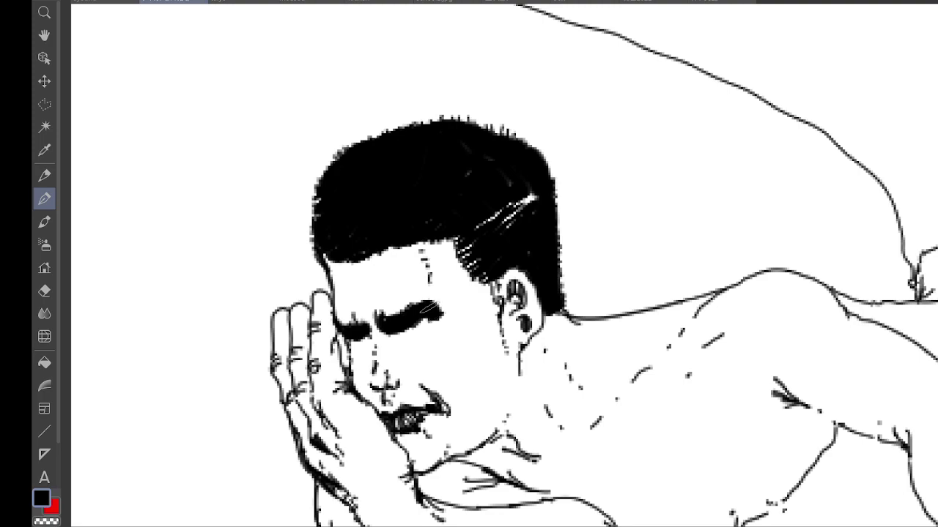
pyautogui.scroll(-5, 529, 289)
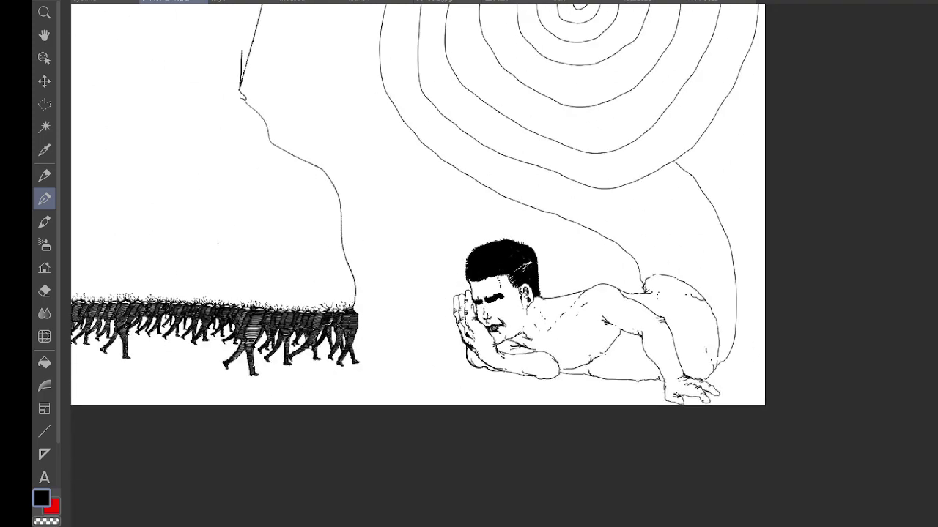
pyautogui.scroll(-4, 418, 205)
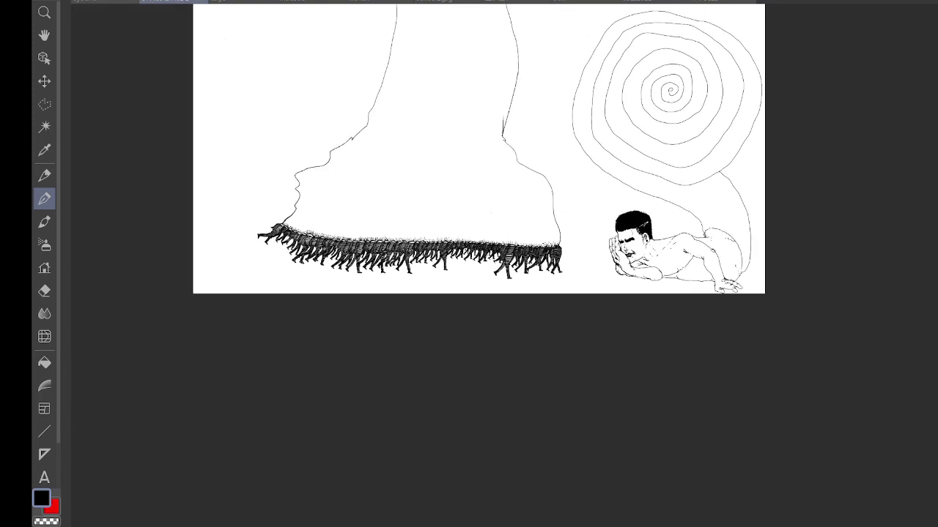
pyautogui.moveTo(469, 205); pyautogui.dragTo(402, 244)
pyautogui.scroll(-2, 411, 183)
pyautogui.scroll(-2, 694, 181)
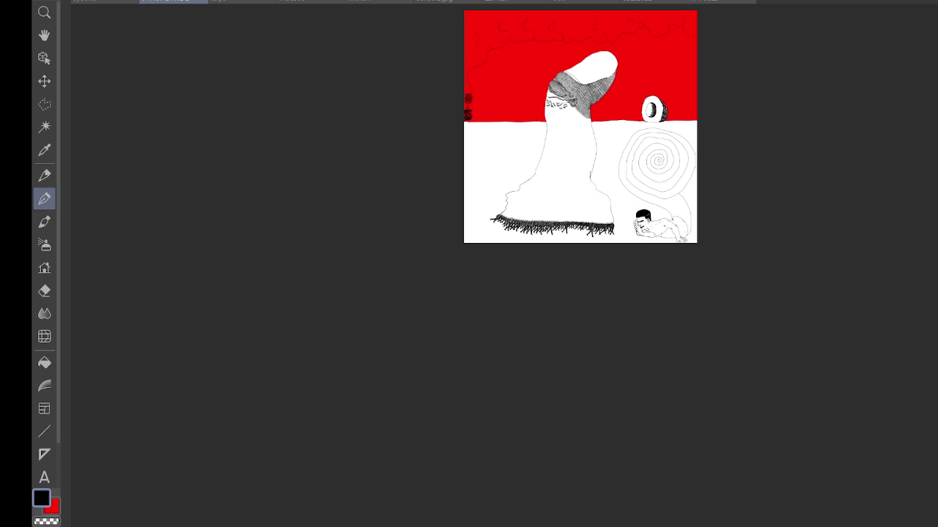
# Step: Switch to the 丸ペン pen at size 2 and bring up the drawing of the long-haired woman
pyautogui.press('Tab')
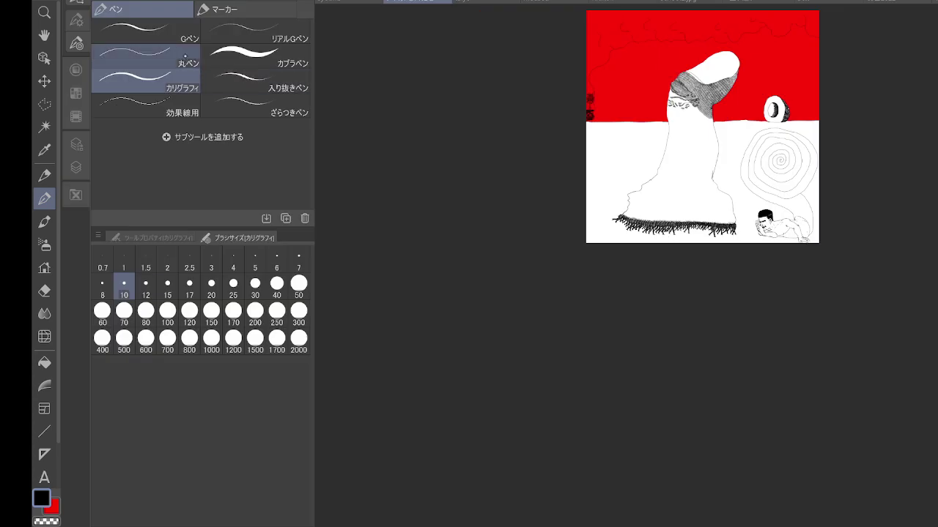
pyautogui.click(186, 54)
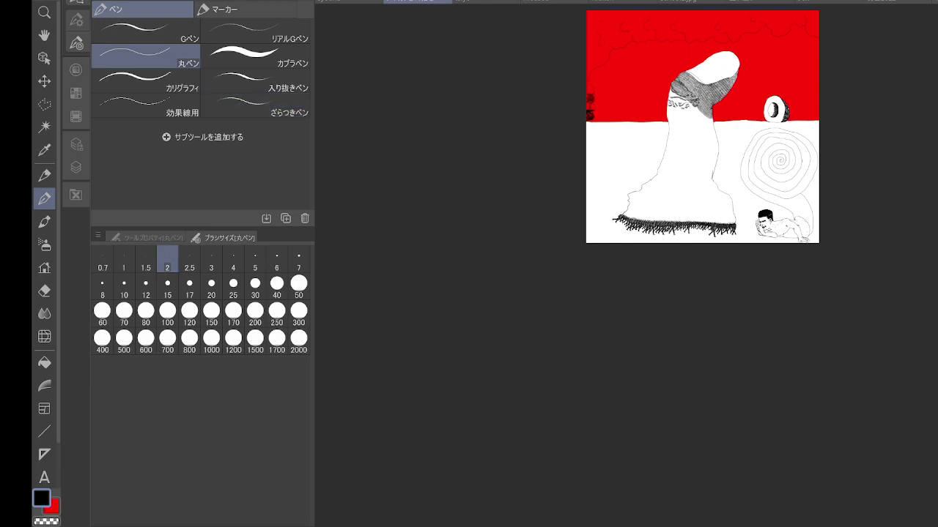
pyautogui.click(349, 1)
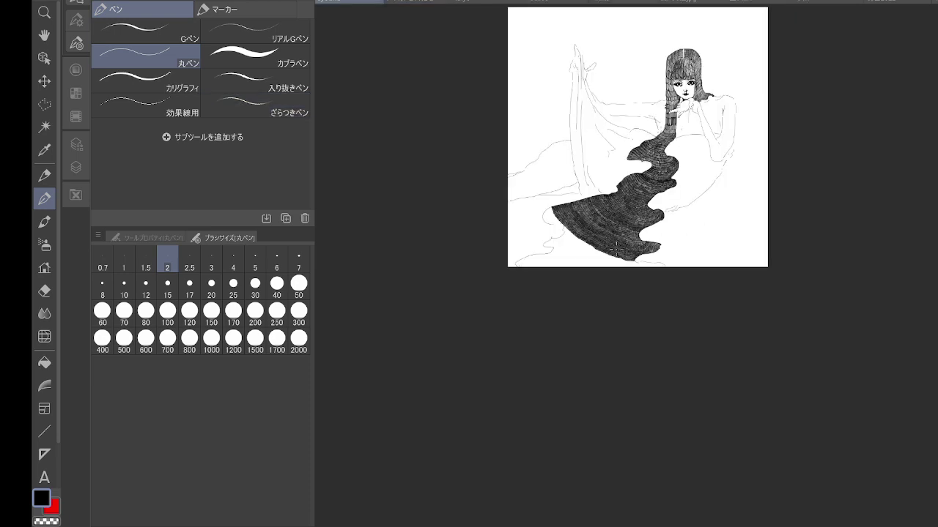
# Step: Start a new row of short parallel strokes at the pointed outer corner of the woman's hair, below the last hatched row
pyautogui.moveTo(612, 204)
pyautogui.mouseDown()
pyautogui.moveTo(604, 164)
pyautogui.moveTo(615, 195)
pyautogui.mouseUp()
pyautogui.scroll(3, 610, 258)
pyautogui.scroll(3, 610, 258)
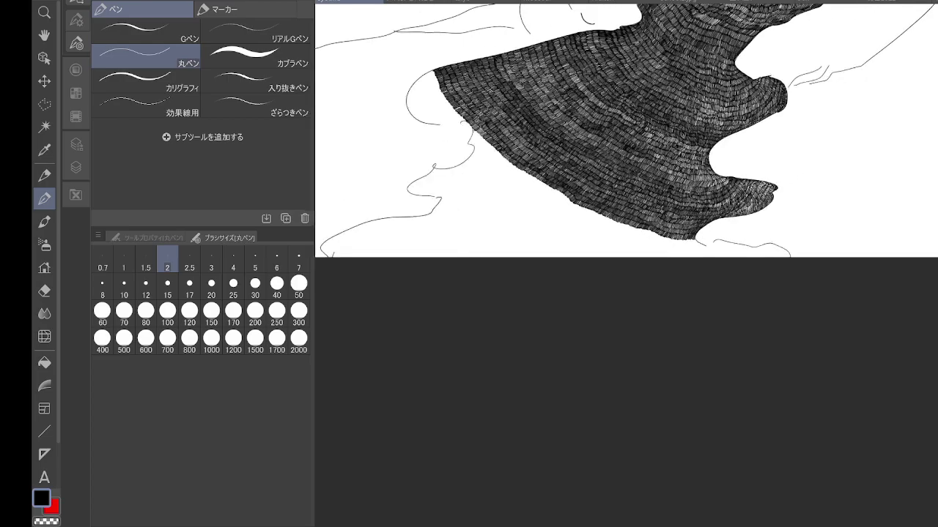
pyautogui.moveTo(723, 293); pyautogui.dragTo(664, 197)
pyautogui.moveTo(370, 339); pyautogui.dragTo(522, 275)
pyautogui.scroll(2, 521, 276)
pyautogui.scroll(3, 626, 264)
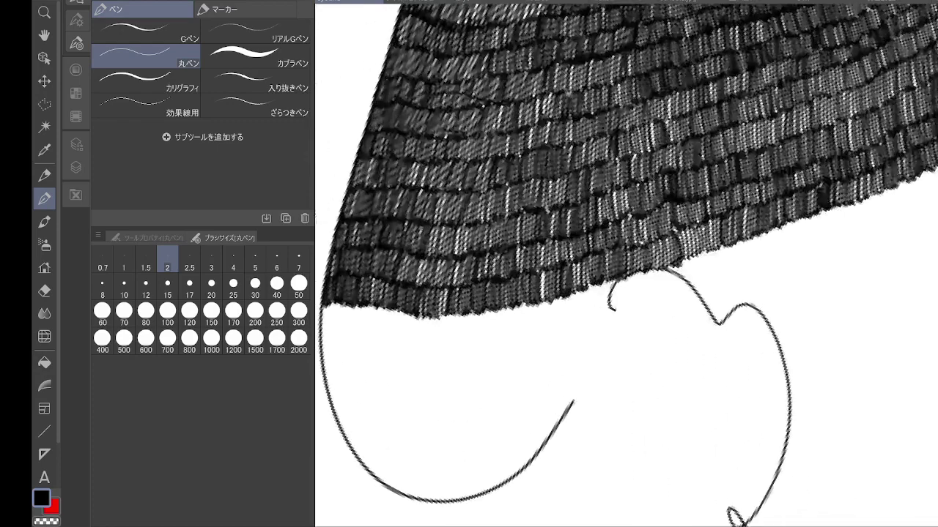
pyautogui.scroll(2, 626, 264)
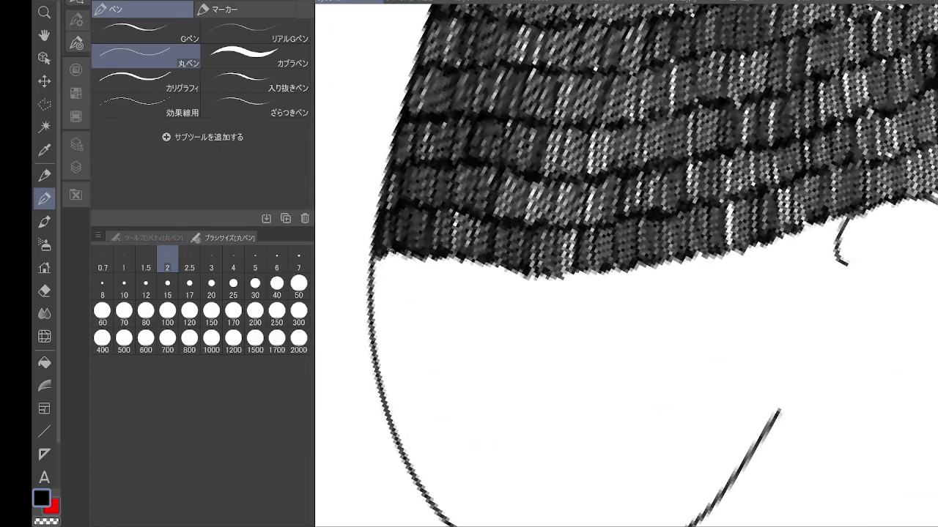
pyautogui.moveTo(374, 251)
pyautogui.mouseDown()
pyautogui.moveTo(394, 301)
pyautogui.moveTo(392, 243)
pyautogui.moveTo(394, 303)
pyautogui.mouseUp()
pyautogui.moveTo(401, 251); pyautogui.dragTo(405, 300)
pyautogui.moveTo(411, 252)
pyautogui.mouseDown()
pyautogui.moveTo(410, 299)
pyautogui.moveTo(436, 308)
pyautogui.mouseUp()
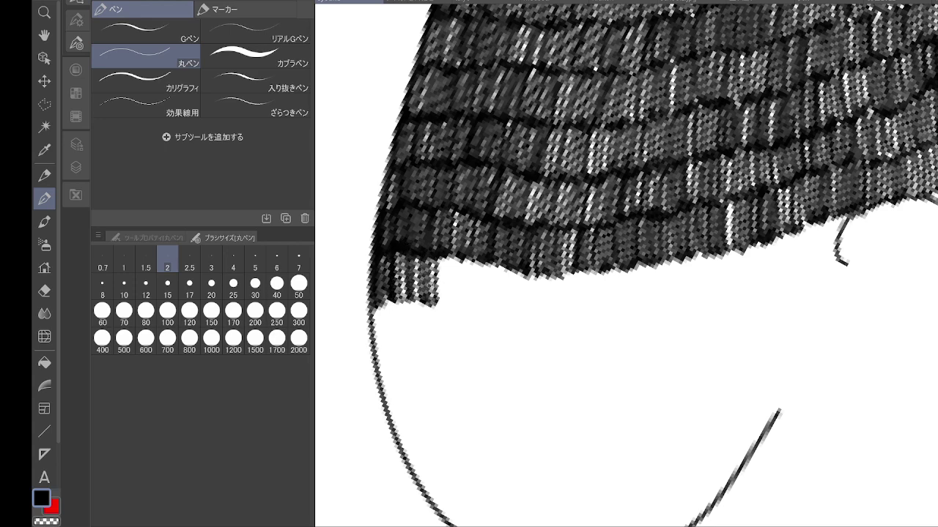
# Step: Extend the new row of fine parallel strokes along the lower edge of the hair until it meets the small curl outline
pyautogui.press('Tab')
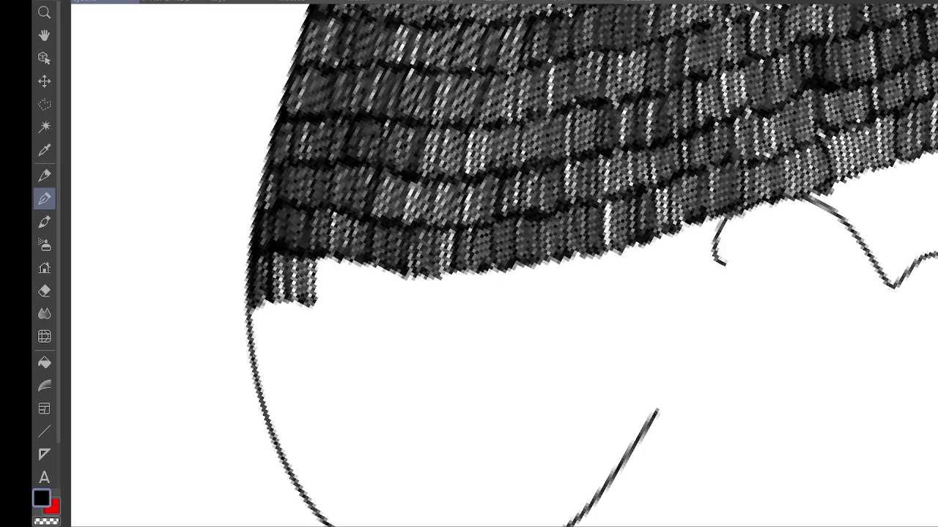
pyautogui.keyDown('shift'); pyautogui.moveTo(657, 411); pyautogui.dragTo(710, 318); pyautogui.keyUp('shift')
pyautogui.moveTo(469, 293); pyautogui.dragTo(622, 242)
pyautogui.scroll(3, 570, 293)
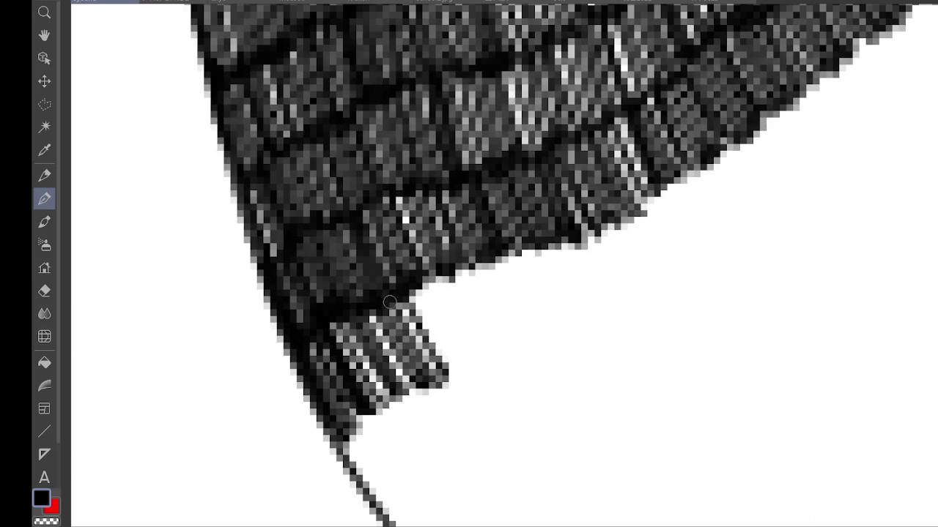
pyautogui.moveTo(390, 303); pyautogui.dragTo(422, 369)
pyautogui.moveTo(407, 310); pyautogui.dragTo(428, 357)
pyautogui.moveTo(446, 315)
pyautogui.mouseDown()
pyautogui.moveTo(443, 366)
pyautogui.moveTo(461, 370)
pyautogui.moveTo(476, 348)
pyautogui.moveTo(516, 329)
pyautogui.moveTo(605, 321)
pyautogui.moveTo(668, 270)
pyautogui.moveTo(667, 258)
pyautogui.moveTo(458, 378)
pyautogui.mouseUp()
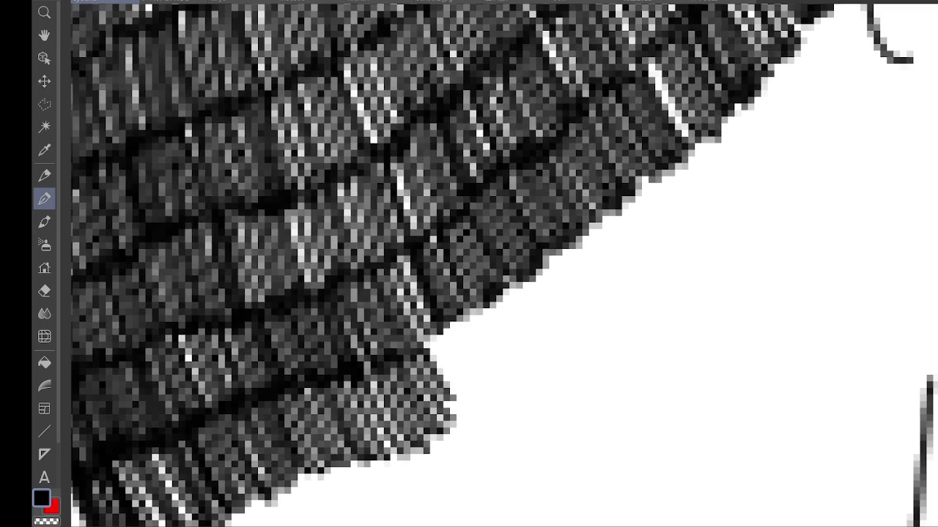
pyautogui.moveTo(425, 338)
pyautogui.mouseDown()
pyautogui.moveTo(460, 416)
pyautogui.moveTo(469, 401)
pyautogui.moveTo(536, 370)
pyautogui.moveTo(548, 293)
pyautogui.moveTo(564, 345)
pyautogui.moveTo(553, 252)
pyautogui.moveTo(628, 216)
pyautogui.moveTo(655, 255)
pyautogui.moveTo(331, 488)
pyautogui.mouseUp()
pyautogui.moveTo(323, 412)
pyautogui.mouseDown()
pyautogui.moveTo(365, 502)
pyautogui.moveTo(390, 496)
pyautogui.moveTo(447, 439)
pyautogui.moveTo(482, 425)
pyautogui.moveTo(511, 348)
pyautogui.moveTo(524, 354)
pyautogui.moveTo(490, 258)
pyautogui.moveTo(512, 268)
pyautogui.moveTo(517, 259)
pyautogui.moveTo(535, 274)
pyautogui.moveTo(529, 254)
pyautogui.moveTo(559, 284)
pyautogui.mouseUp()
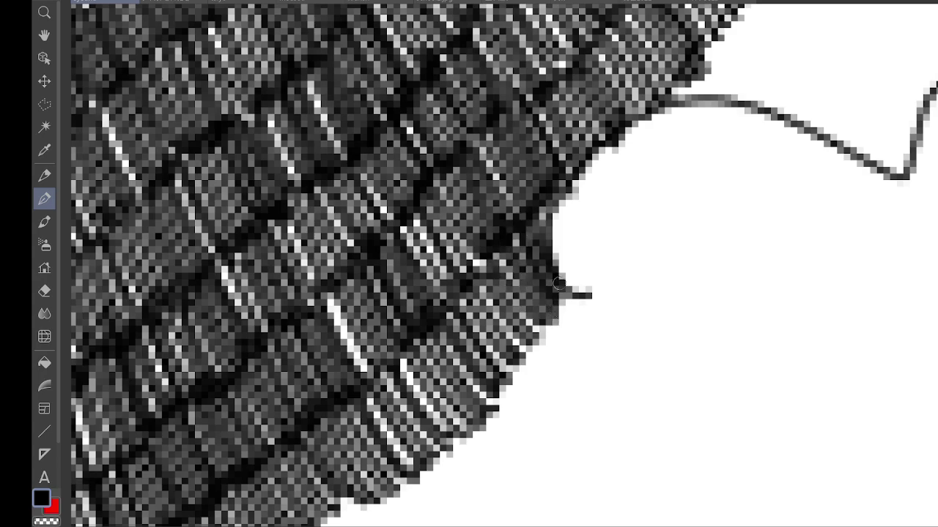
# Step: Resume the row of short parallel strokes on the far side of the small curl outline, continuing along the woman's hair edge
pyautogui.scroll(-5, 559, 283)
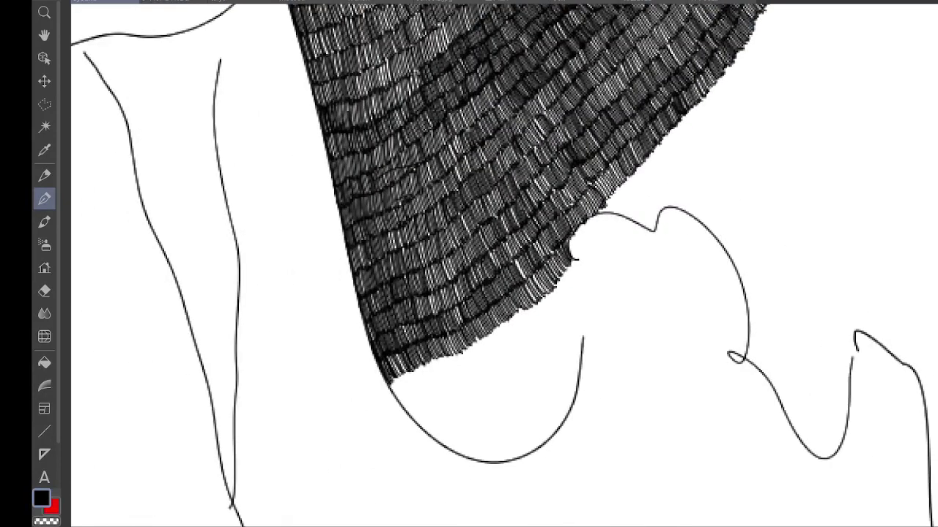
pyautogui.scroll(-3, 574, 258)
pyautogui.moveTo(534, 231); pyautogui.dragTo(402, 280)
pyautogui.scroll(2, 655, 234)
pyautogui.scroll(3, 670, 230)
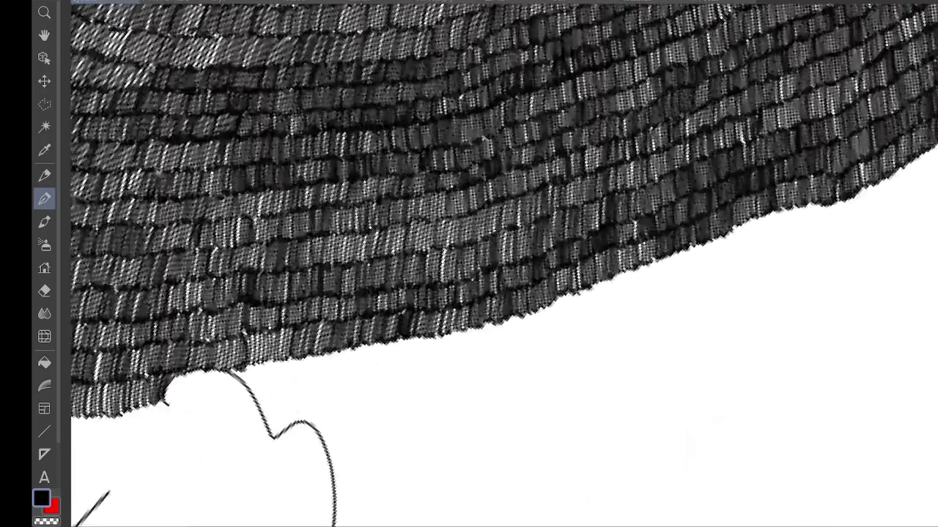
pyautogui.moveTo(670, 230); pyautogui.dragTo(888, 160)
pyautogui.moveTo(732, 307); pyautogui.dragTo(684, 208)
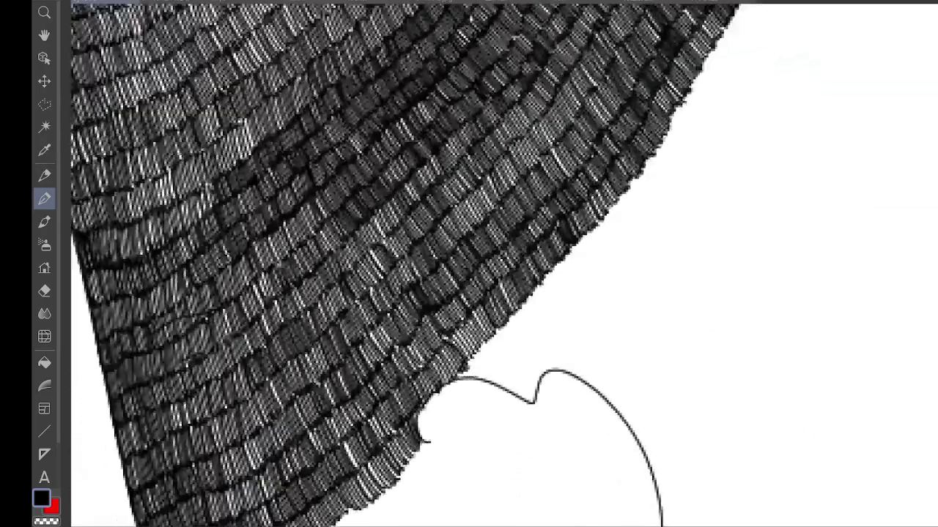
pyautogui.scroll(3, 544, 338)
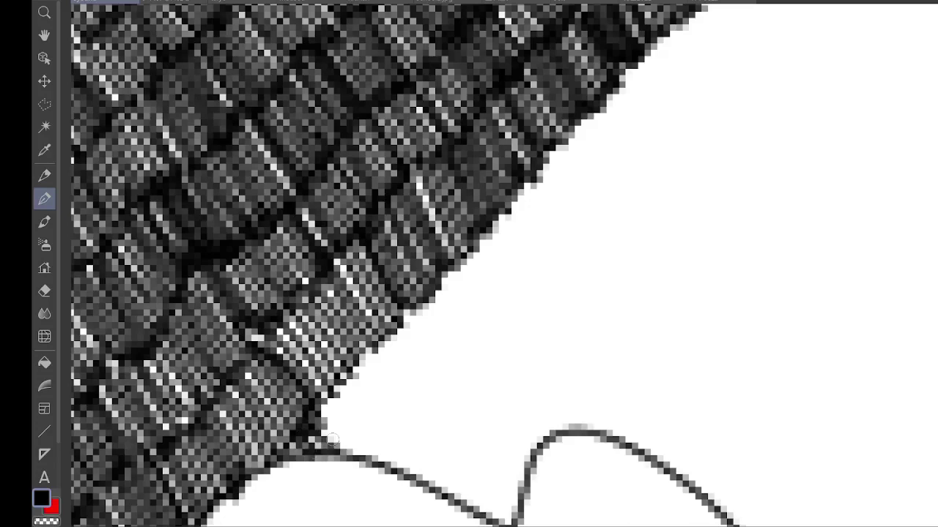
pyautogui.moveTo(357, 437); pyautogui.dragTo(403, 417)
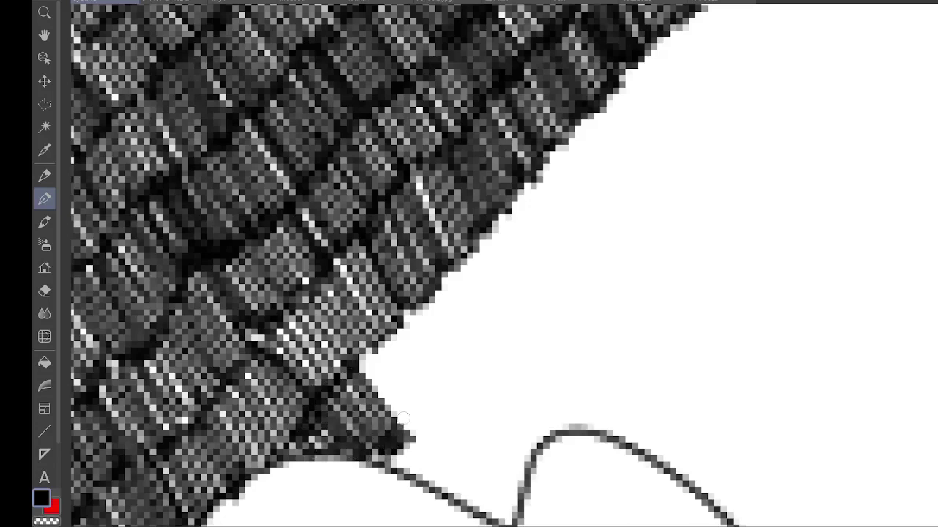
pyautogui.moveTo(366, 356); pyautogui.dragTo(397, 325)
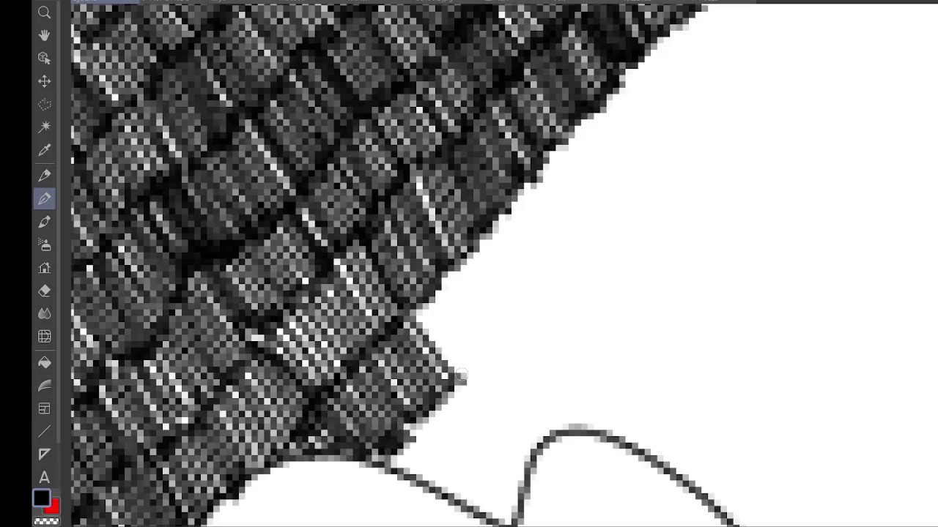
pyautogui.moveTo(421, 296)
pyautogui.mouseDown()
pyautogui.moveTo(479, 354)
pyautogui.moveTo(546, 282)
pyautogui.moveTo(539, 267)
pyautogui.moveTo(458, 417)
pyautogui.mouseUp()
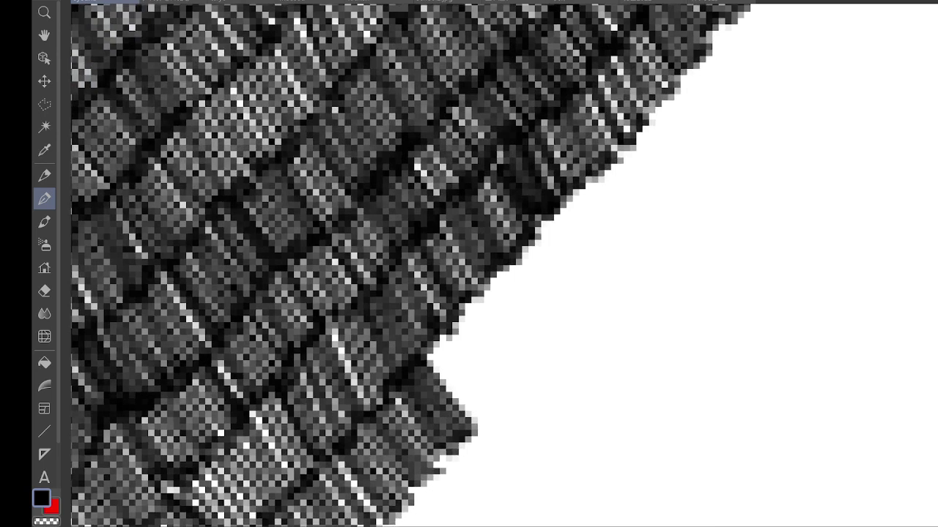
pyautogui.scroll(2, 550, 272)
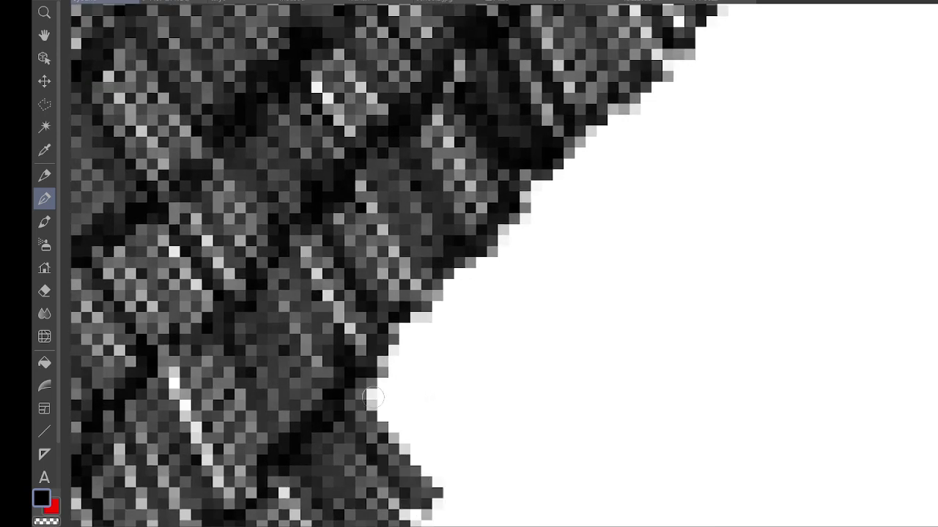